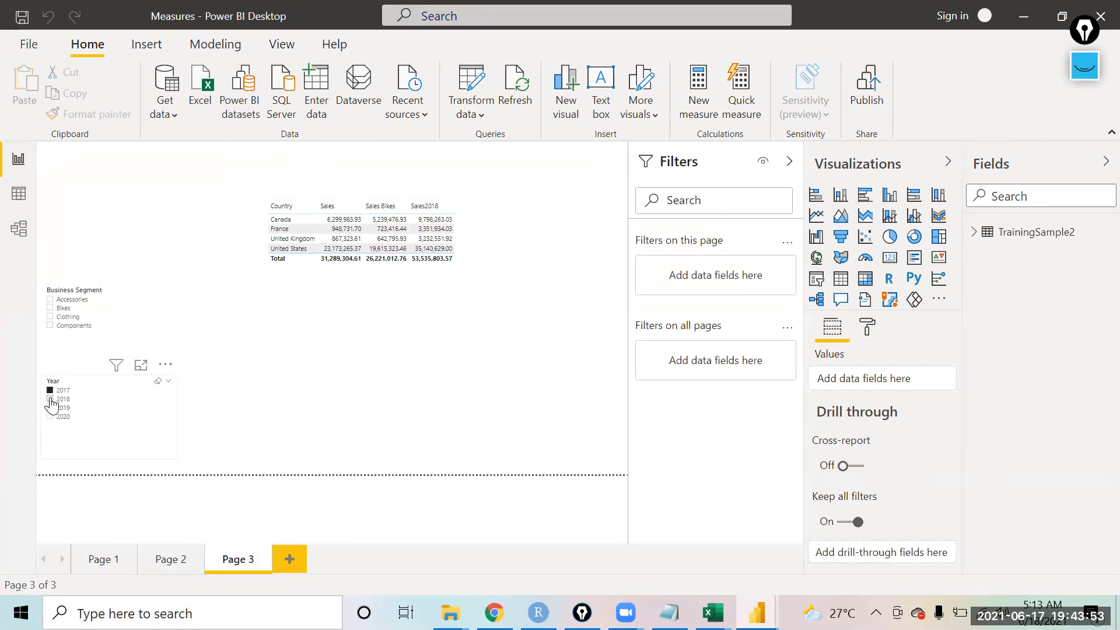
# Step: Filter the Year slicer to 2018 and shrink the country sales table visual slightly
pyautogui.click(50, 399)
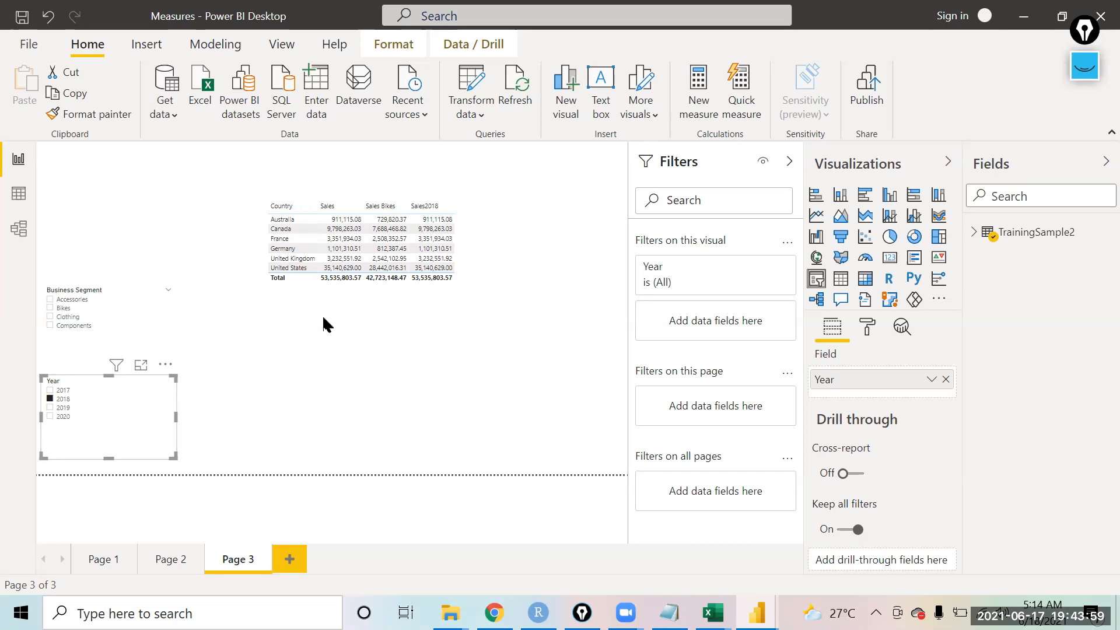
pyautogui.click(462, 305)
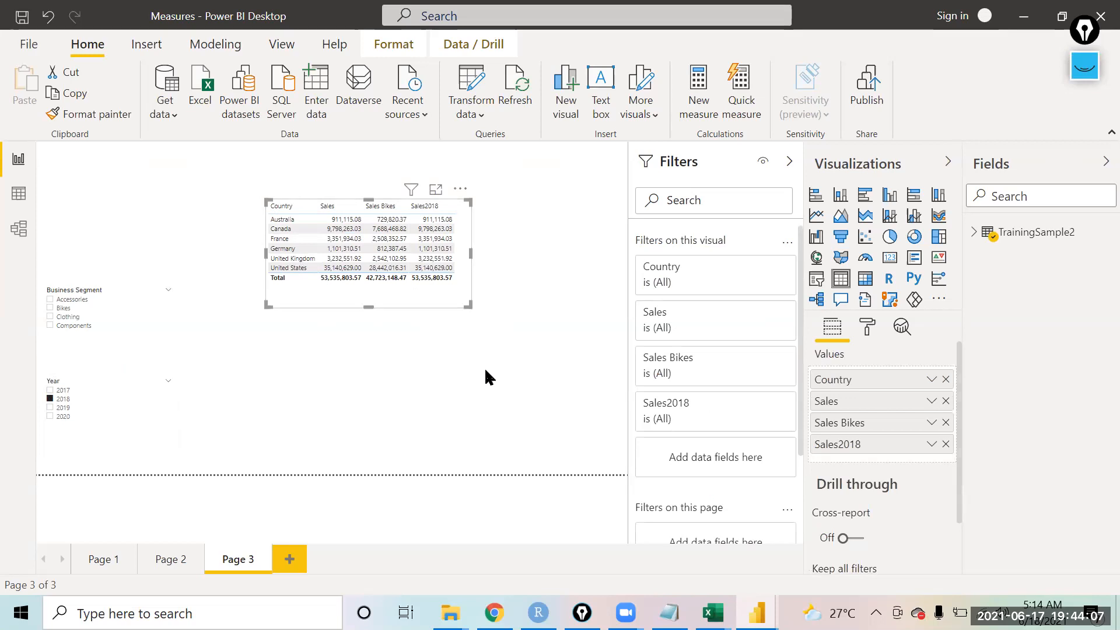
pyautogui.moveTo(371, 301); pyautogui.dragTo(370, 284)
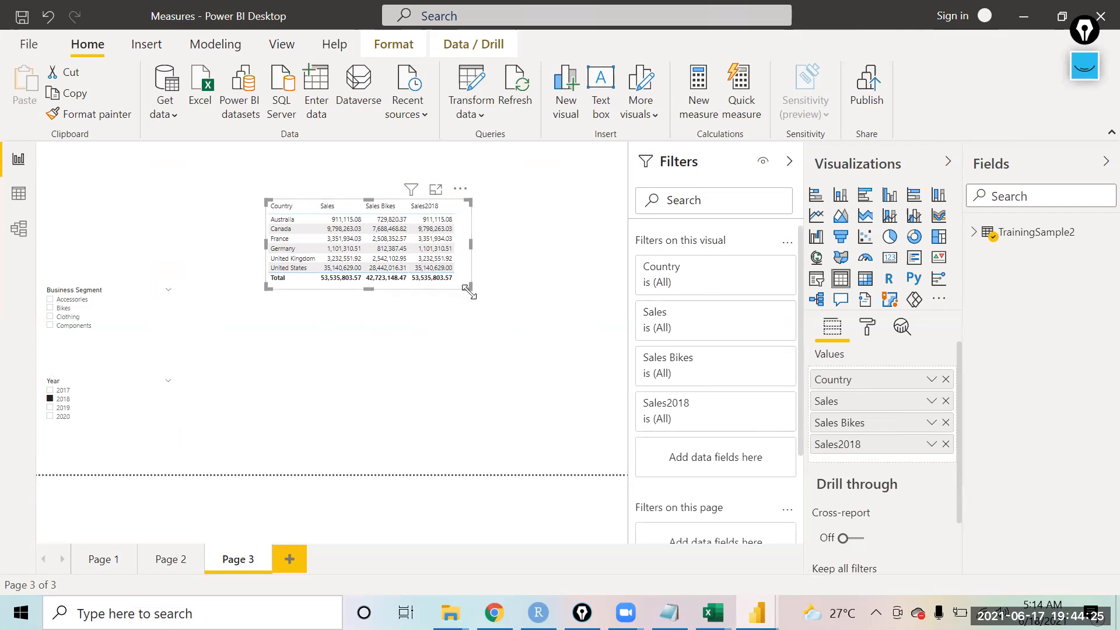
pyautogui.moveTo(470, 285); pyautogui.dragTo(466, 295)
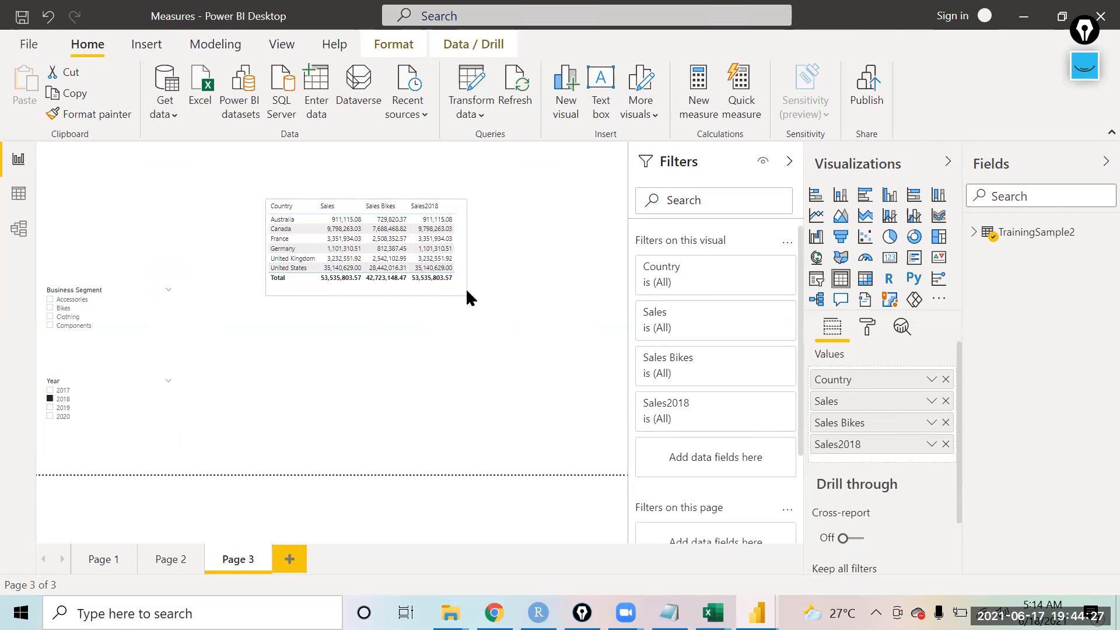
pyautogui.click(344, 359)
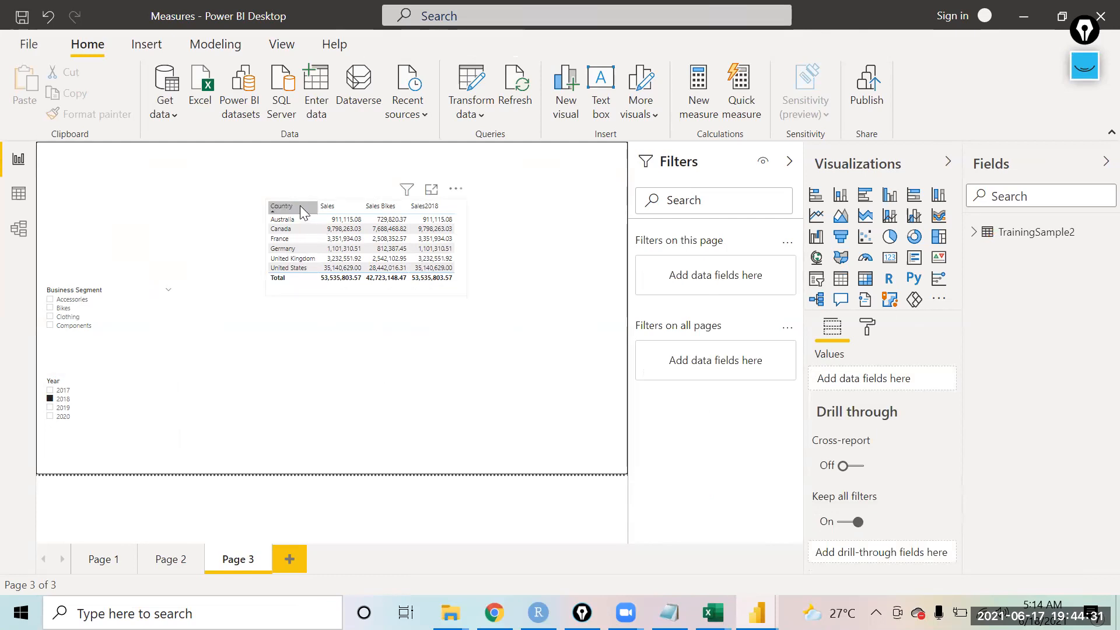
pyautogui.click(463, 292)
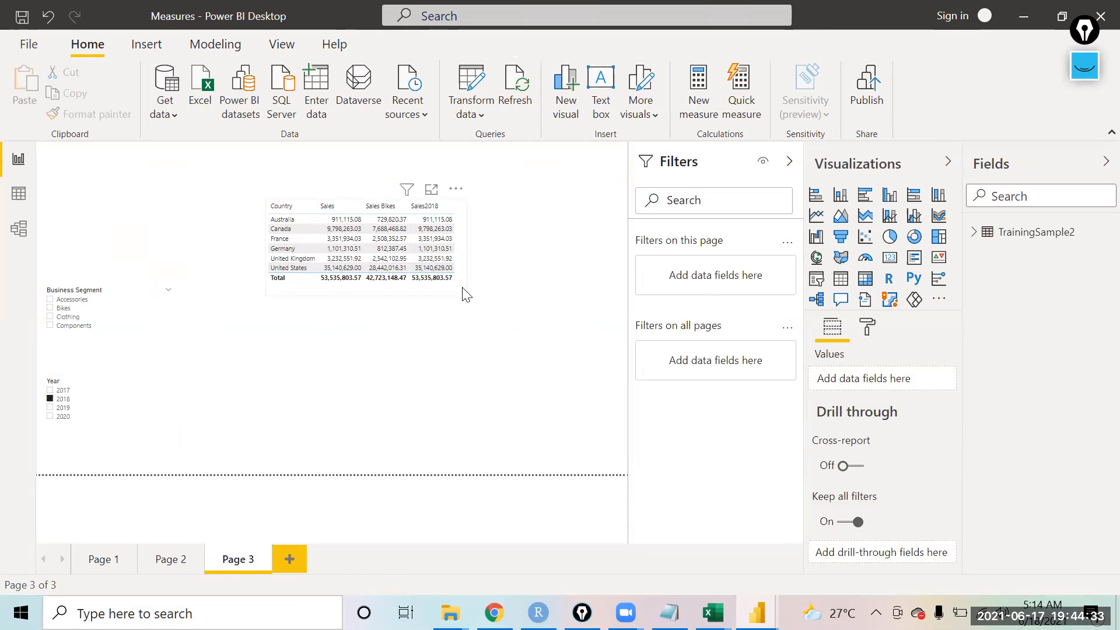
pyautogui.click(376, 401)
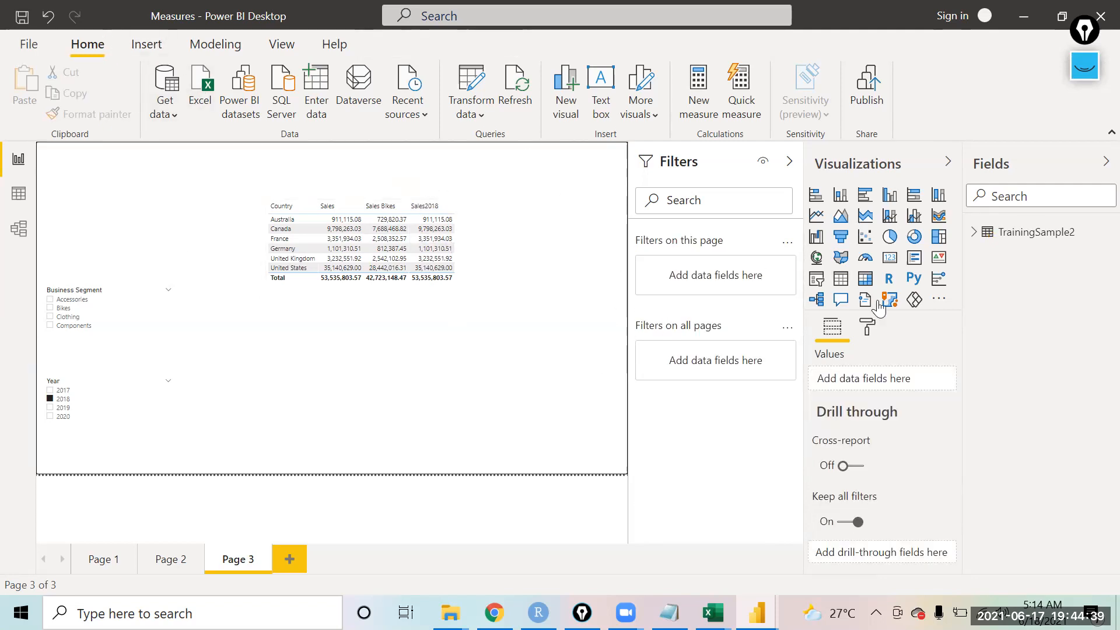
# Step: Expand the TrainingSample2 field list and inspect the SalesDate field's date hierarchy
pyautogui.click(974, 233)
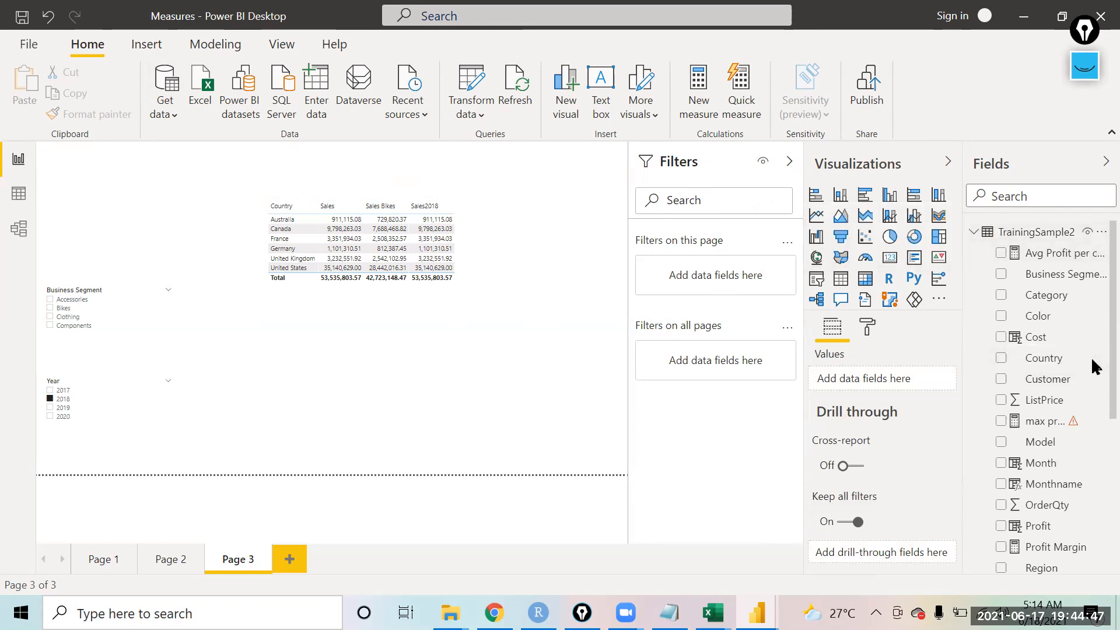
pyautogui.scroll(-3, 1093, 416)
pyautogui.scroll(-3, 1093, 418)
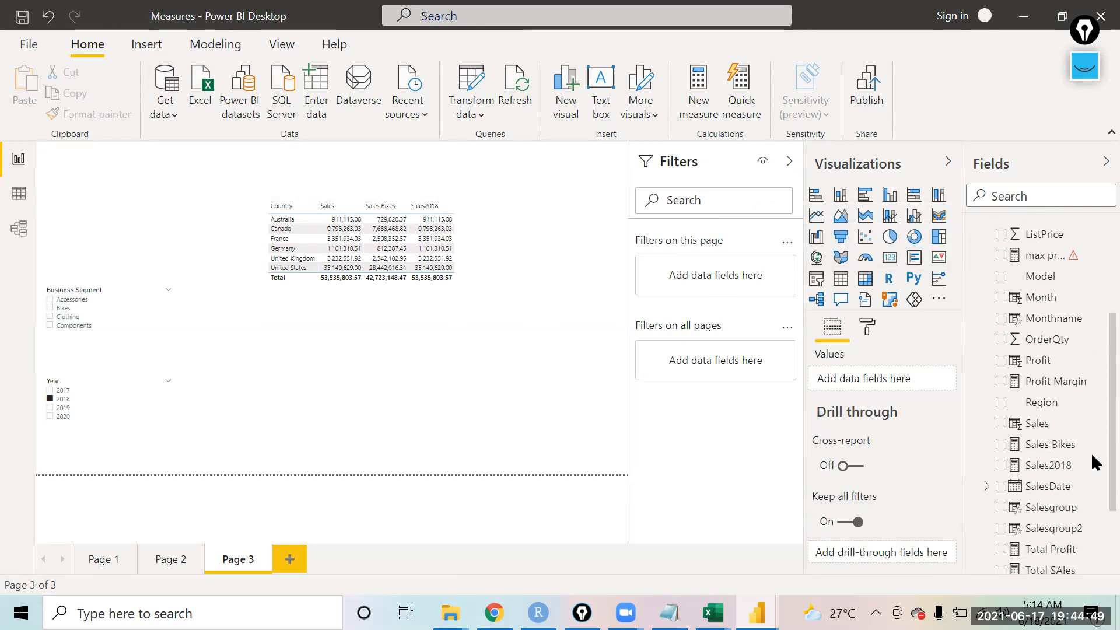
pyautogui.scroll(6, 1091, 457)
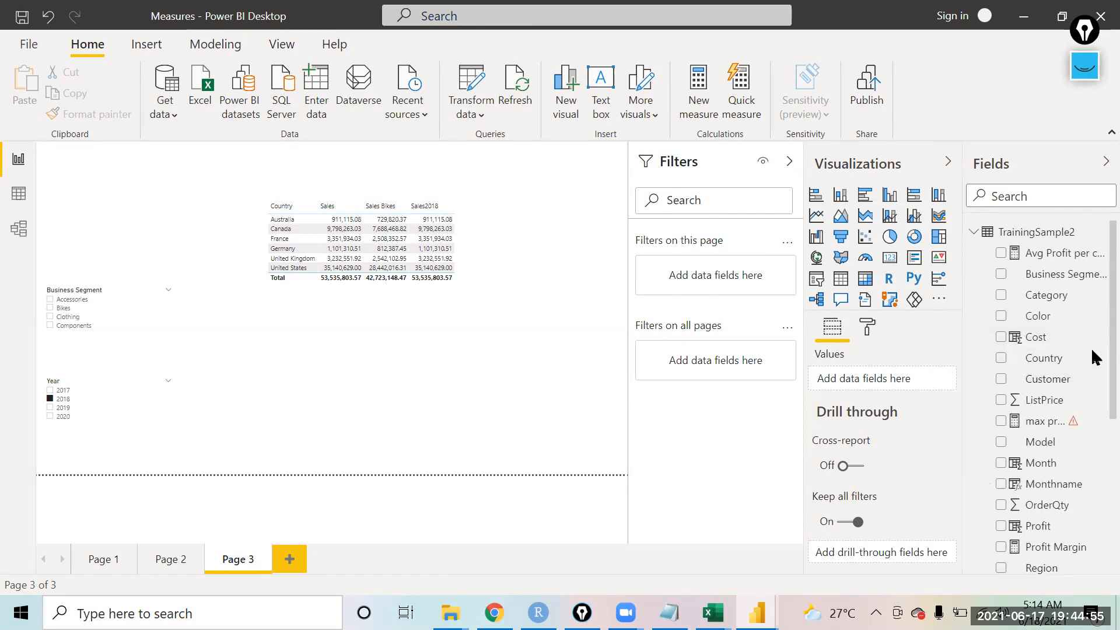
pyautogui.scroll(-5, 1091, 408)
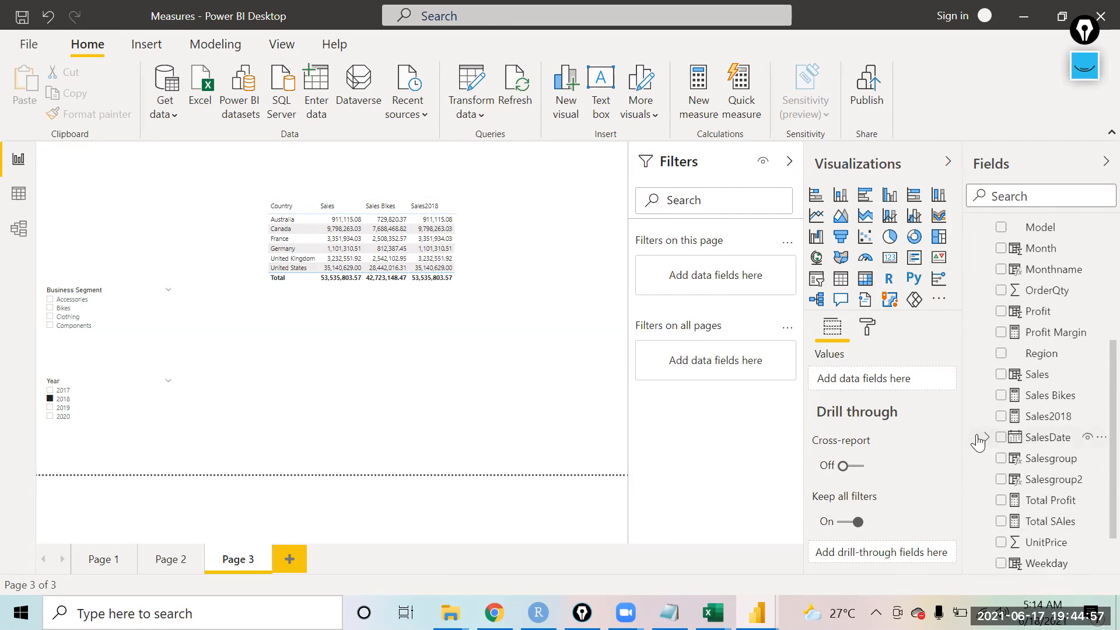
pyautogui.click(985, 438)
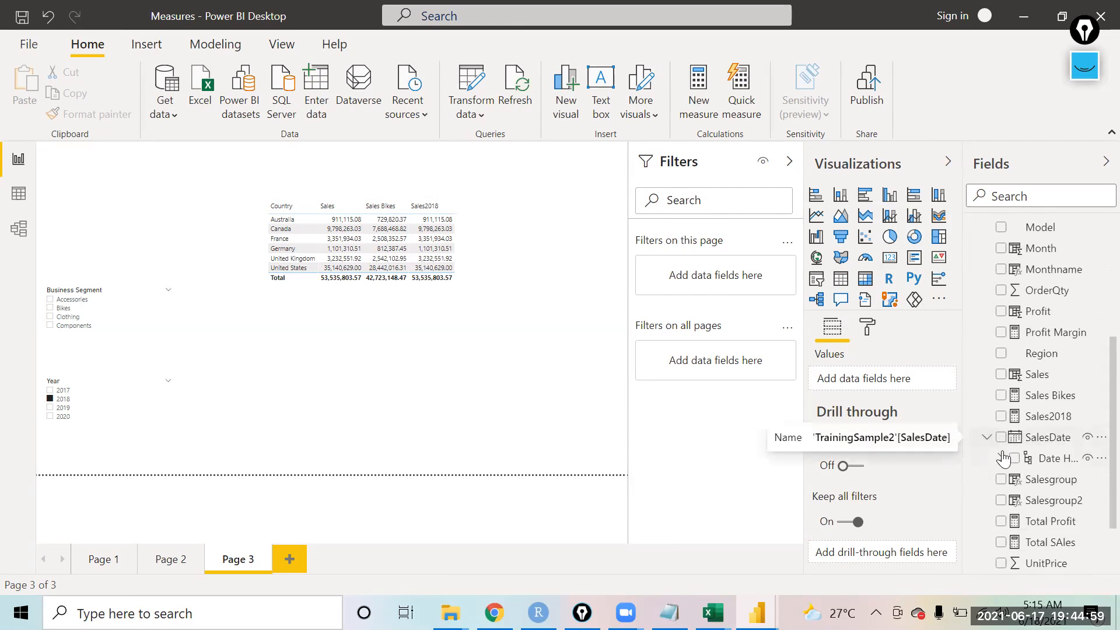
pyautogui.click(981, 437)
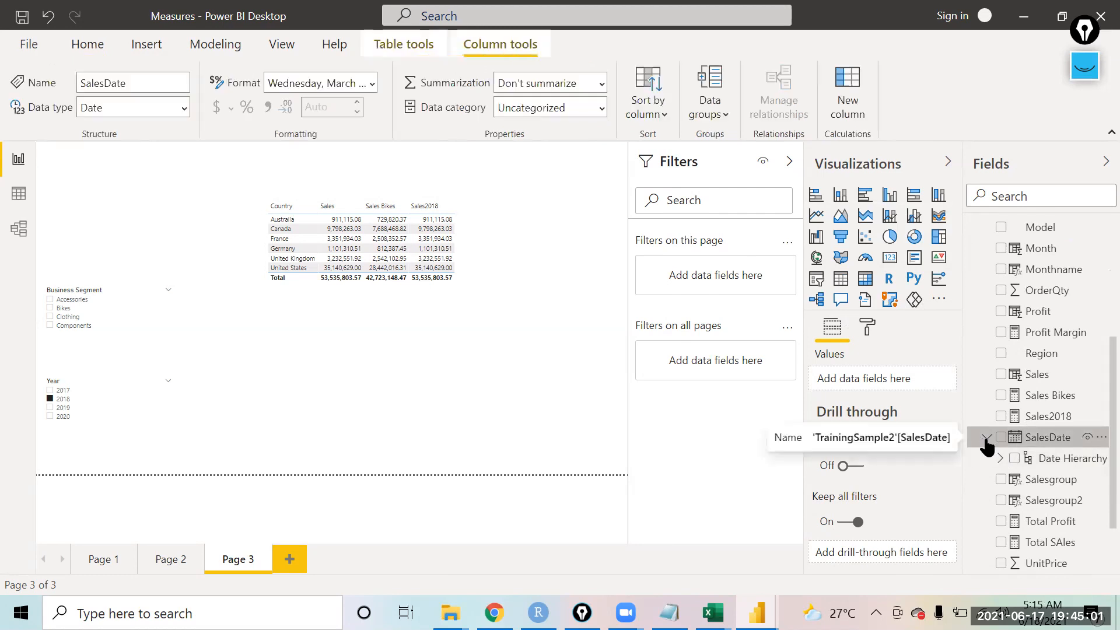
pyautogui.click(986, 438)
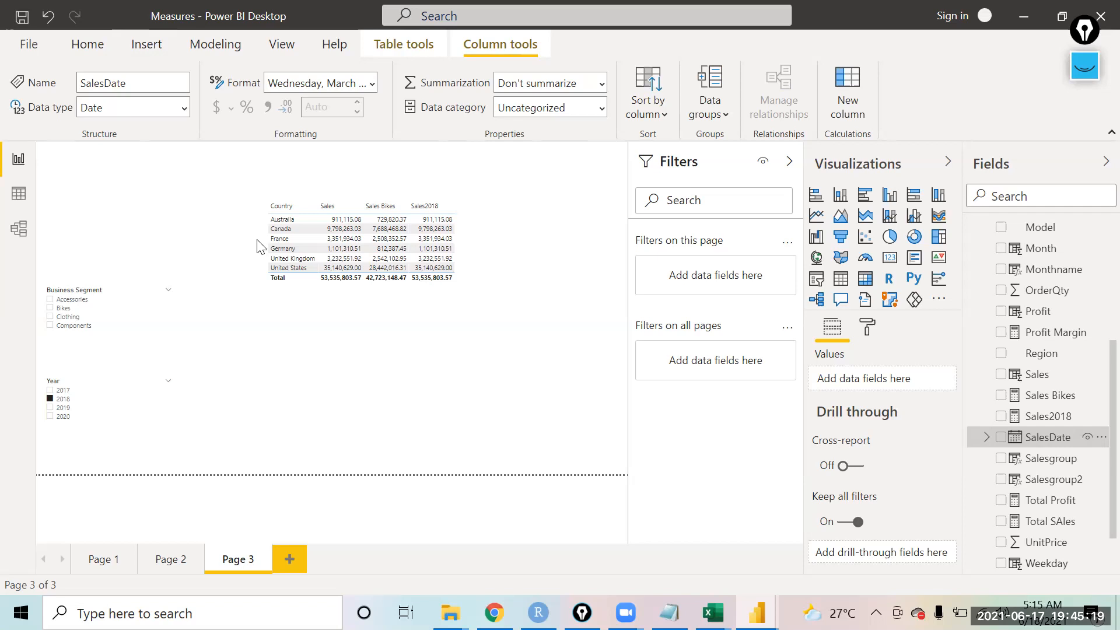
# Step: Turn off Auto date/time in the current file's Data Load options
pyautogui.click(29, 44)
pyautogui.click(46, 324)
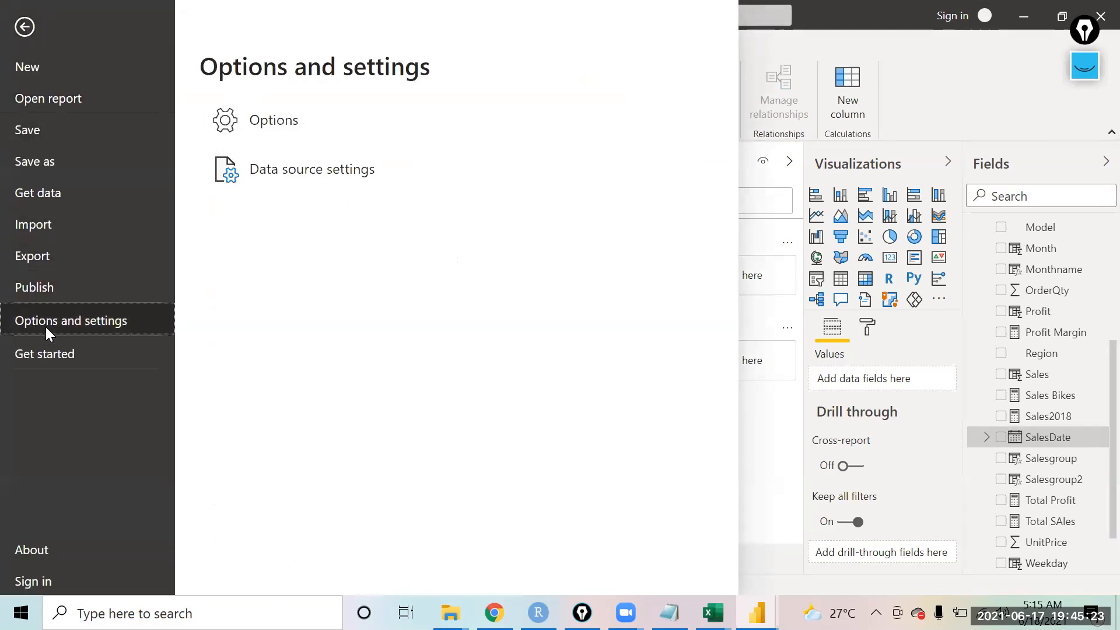
pyautogui.click(251, 116)
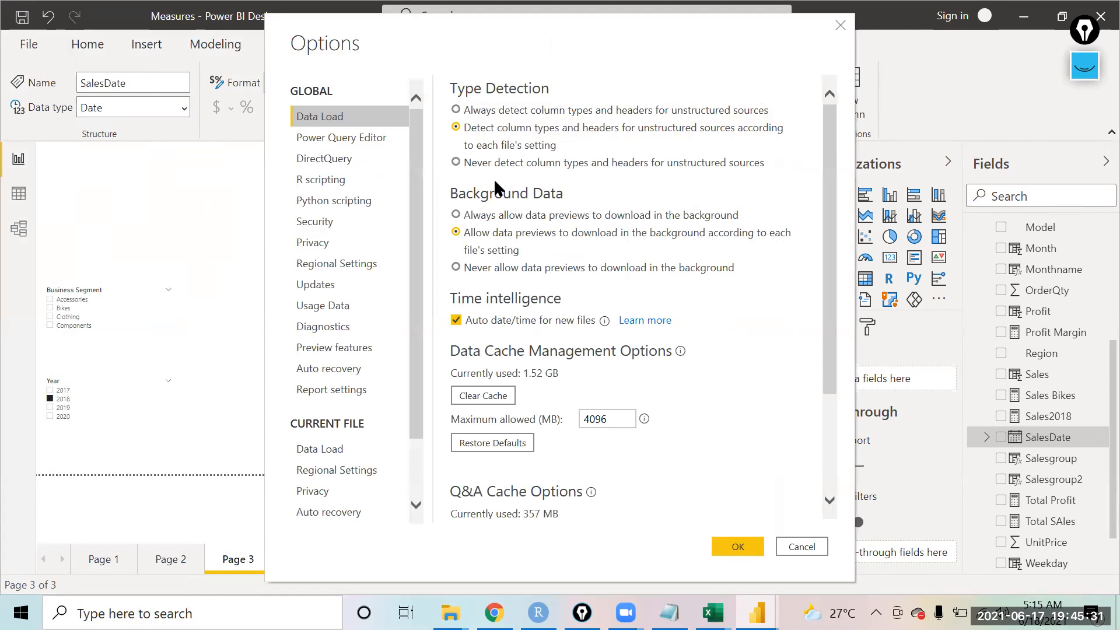
pyautogui.click(416, 481)
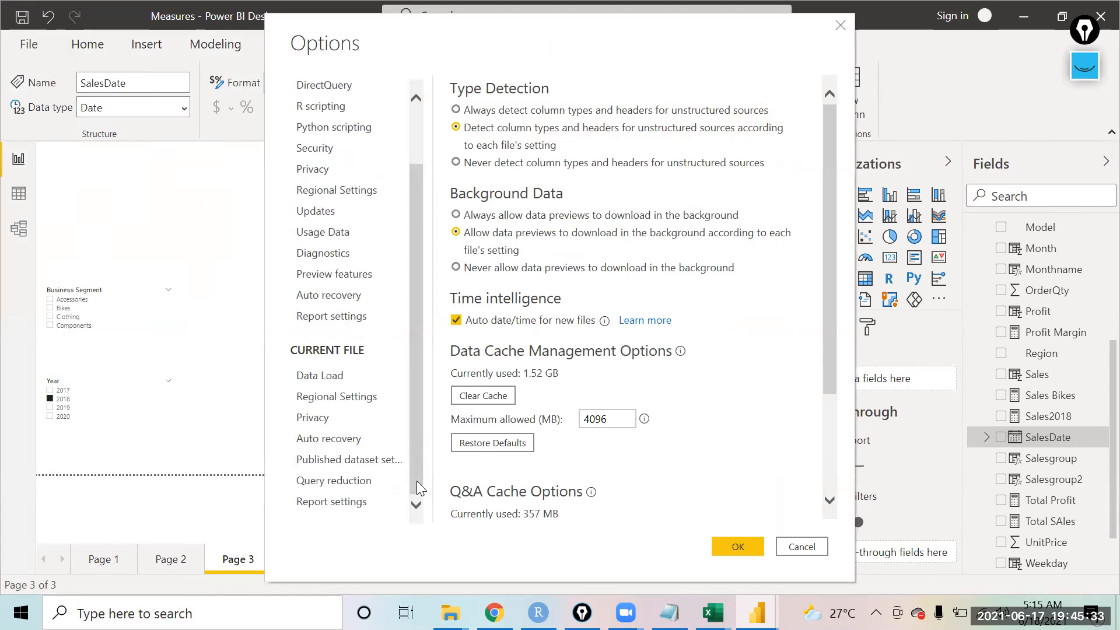
pyautogui.click(308, 378)
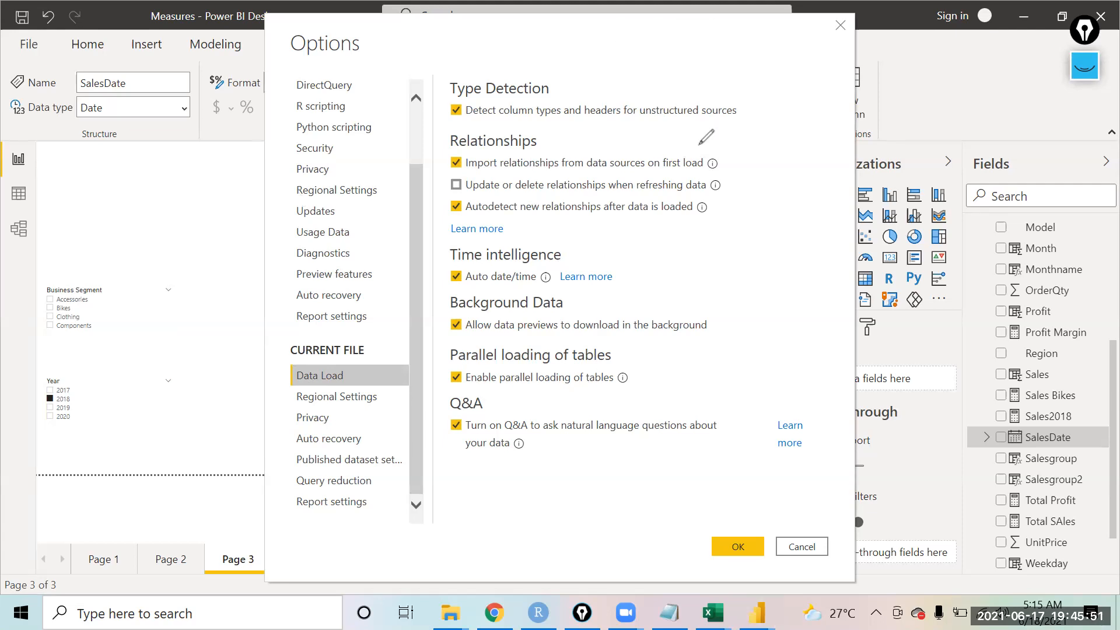
pyautogui.moveTo(528, 157); pyautogui.dragTo(657, 186)
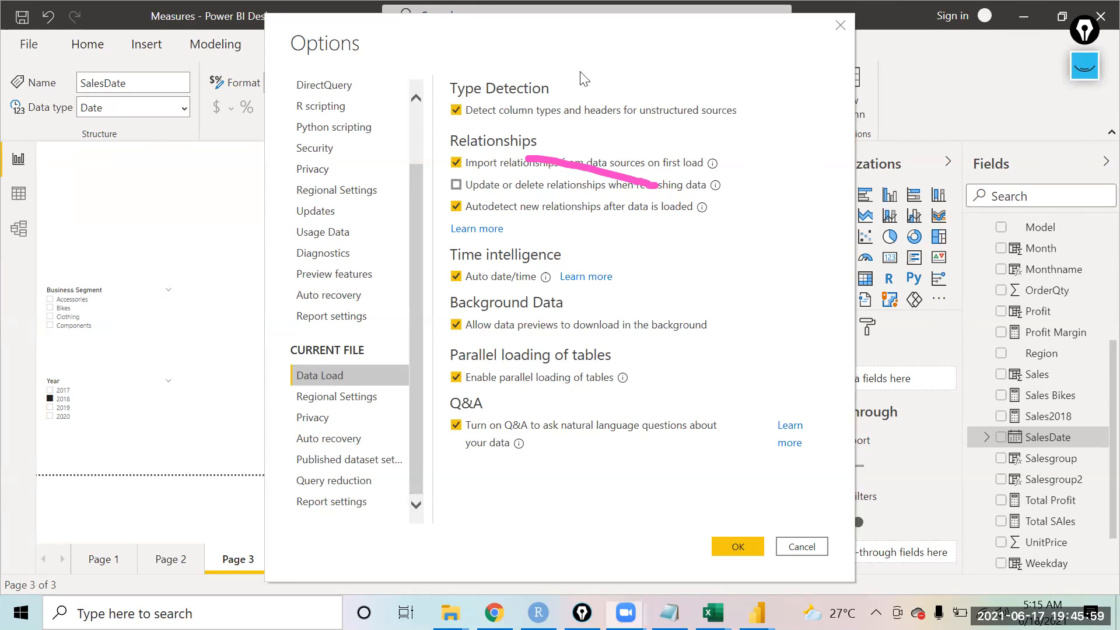
pyautogui.moveTo(433, 266); pyautogui.dragTo(447, 225)
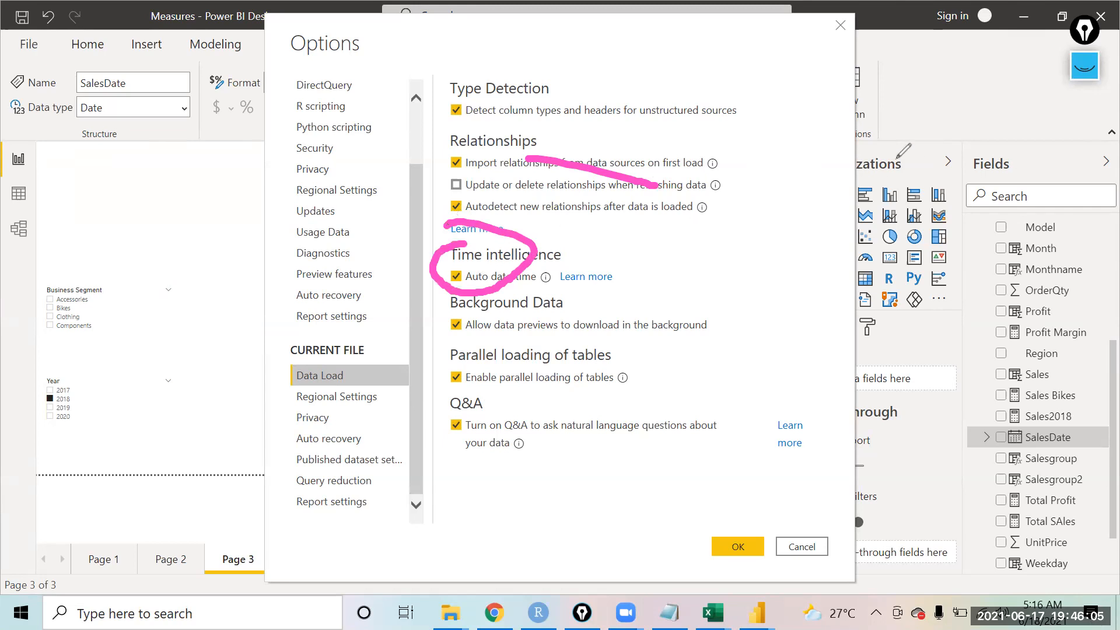
pyautogui.click(457, 276)
pyautogui.moveTo(547, 281)
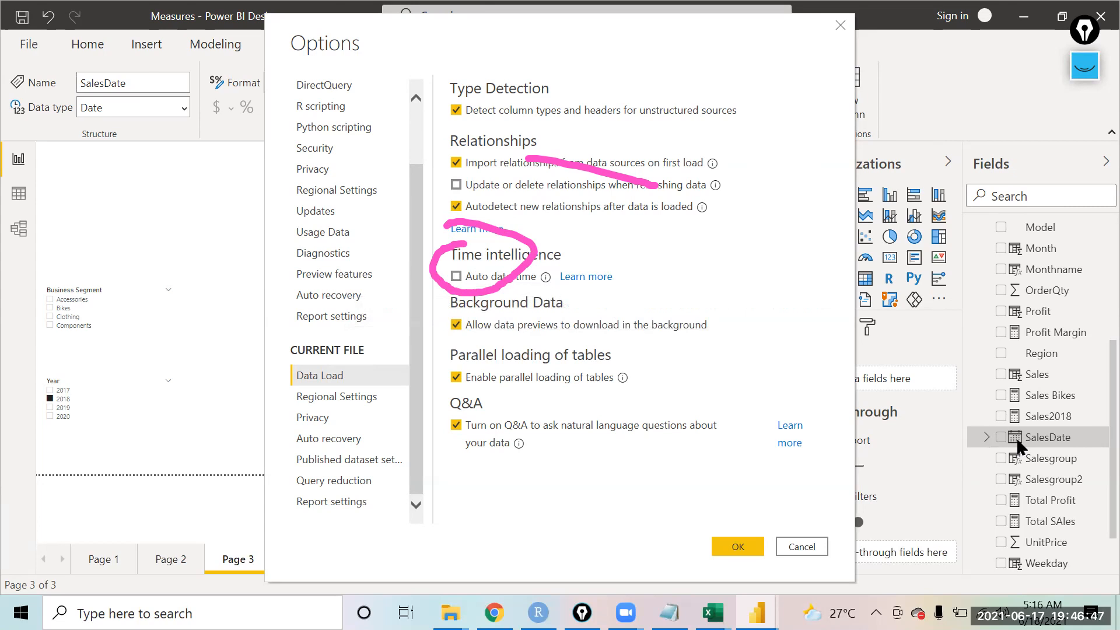
pyautogui.click(737, 551)
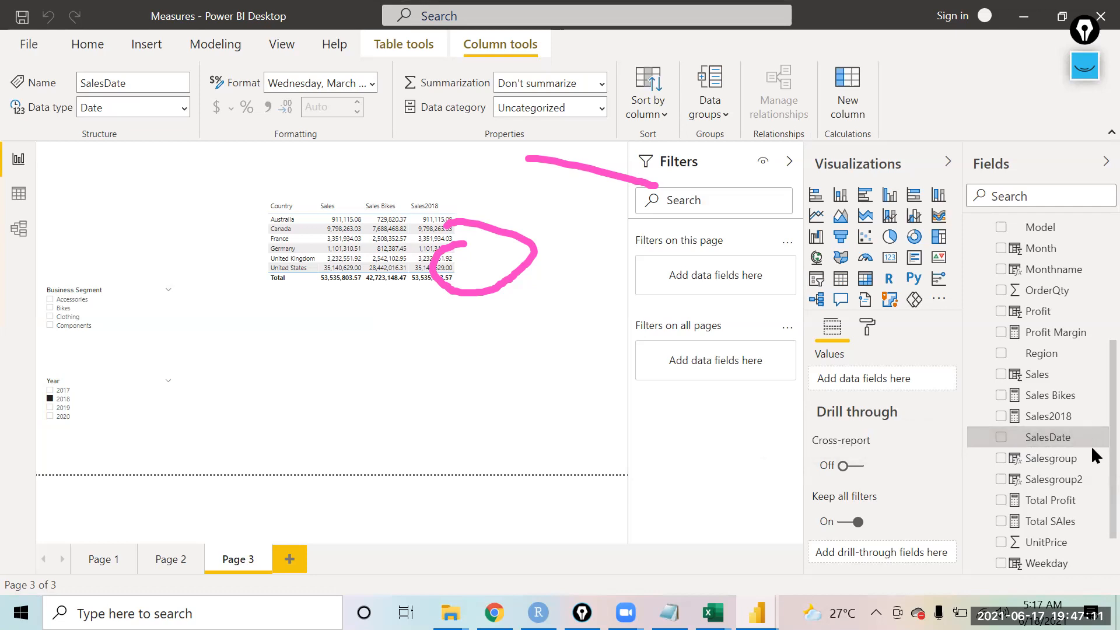
pyautogui.scroll(5, 1091, 408)
pyautogui.scroll(-5, 1091, 447)
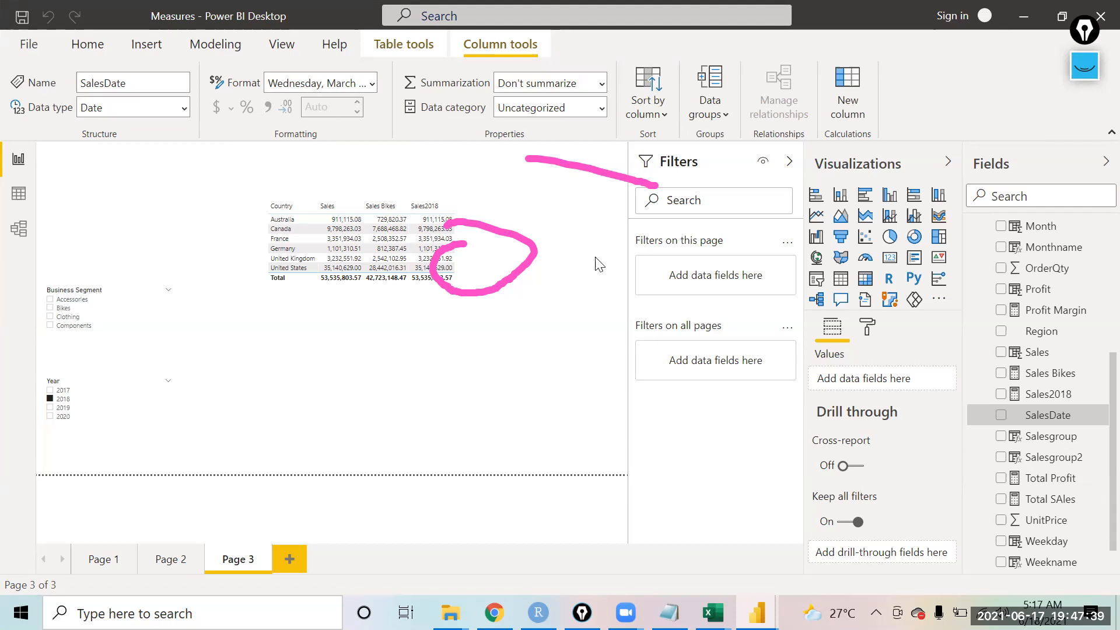
pyautogui.click(29, 43)
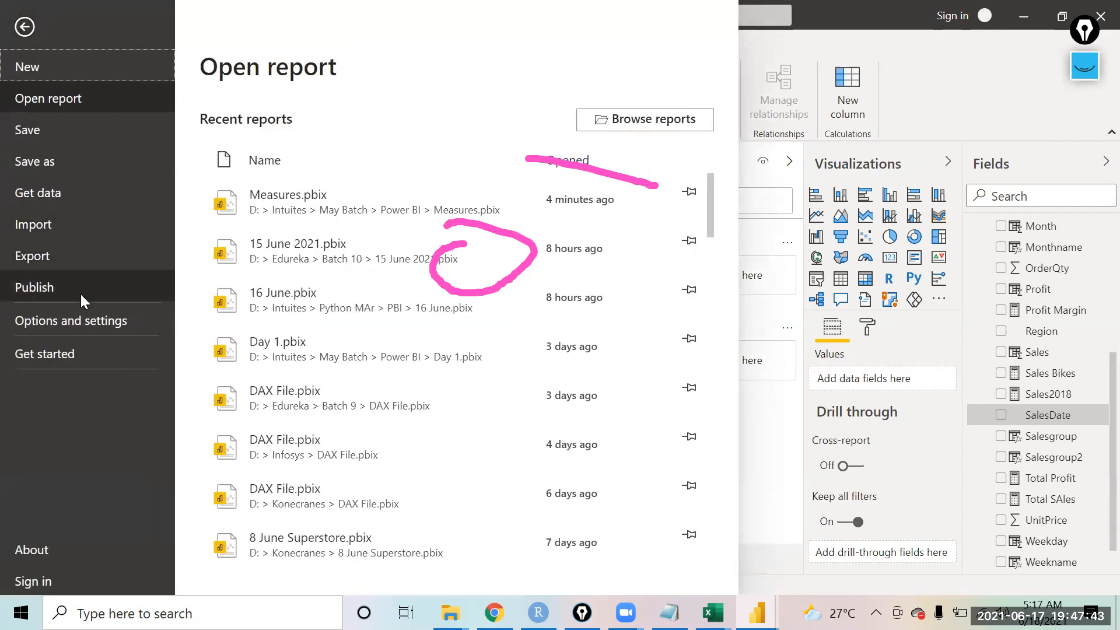
pyautogui.click(124, 327)
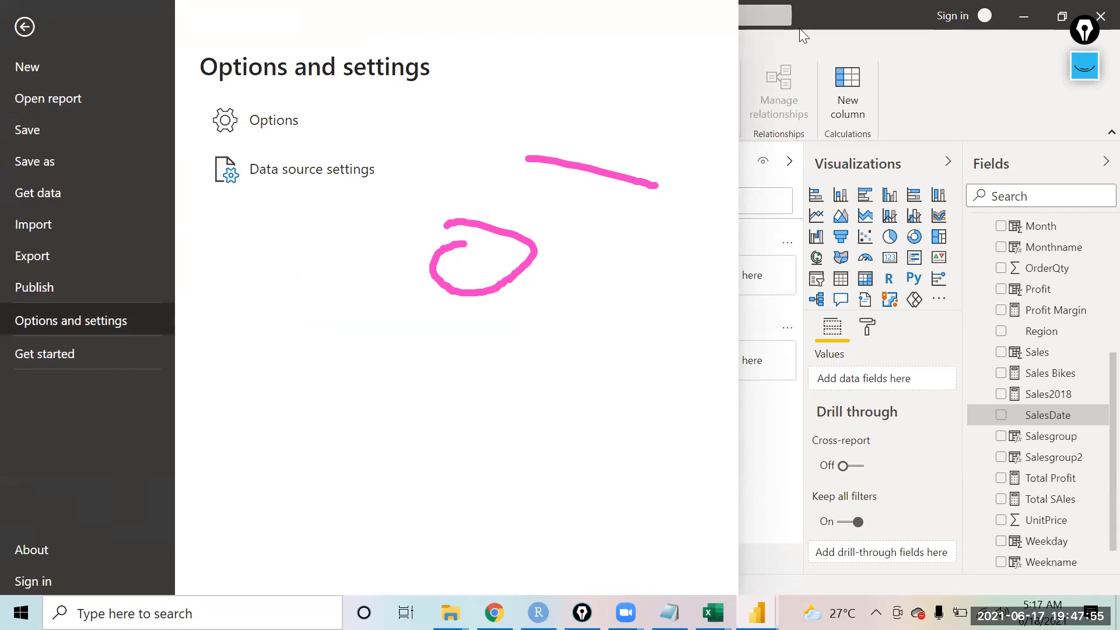
pyautogui.press('Escape')
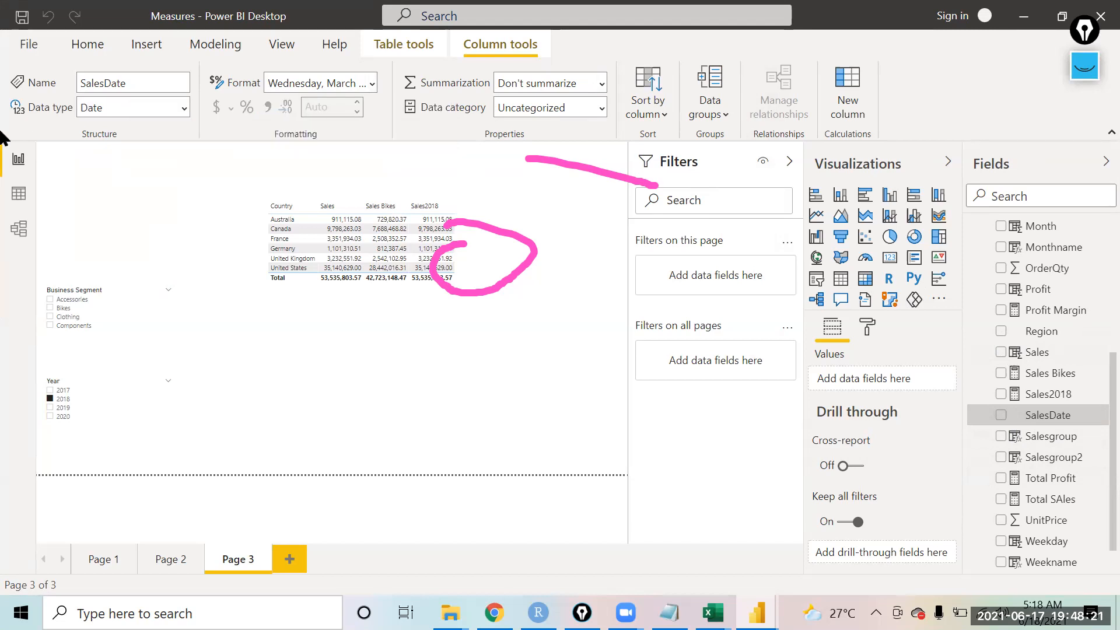
pyautogui.click(572, 113)
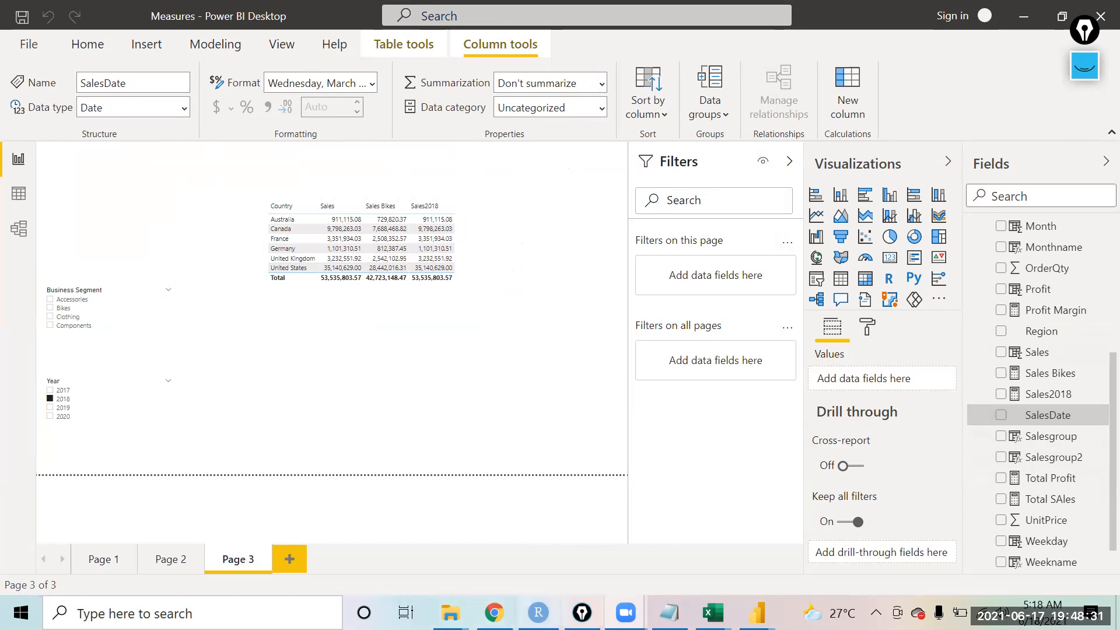
# Step: Switch to Notepad and add the function names calendar and calendarauto on new lines
pyautogui.click(669, 612)
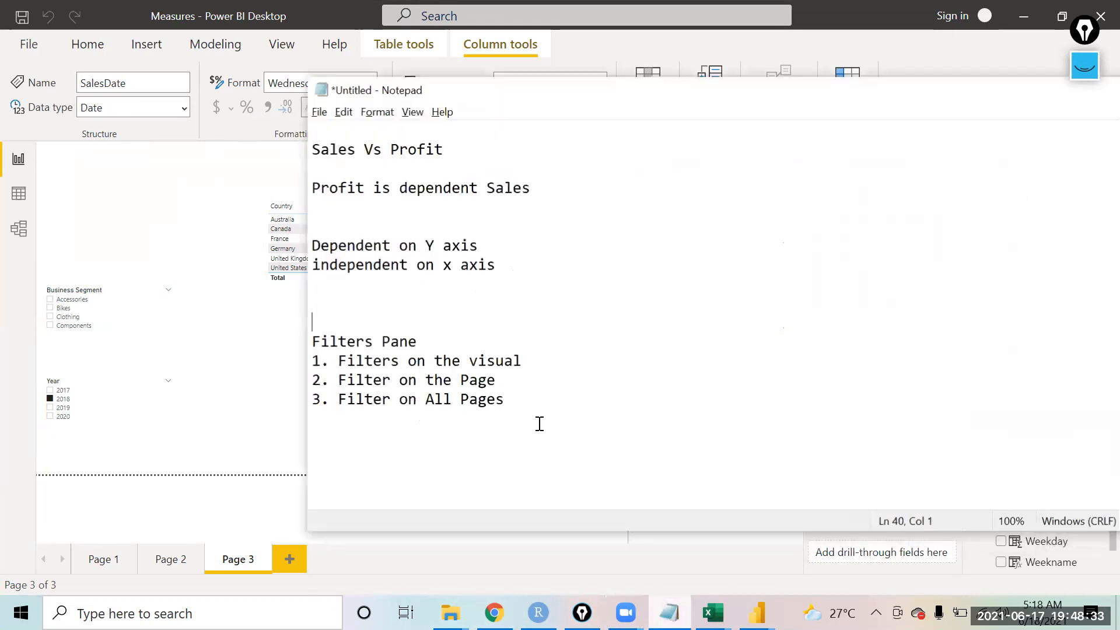
pyautogui.press('Return')
pyautogui.press('Return')
pyautogui.write('calendar')
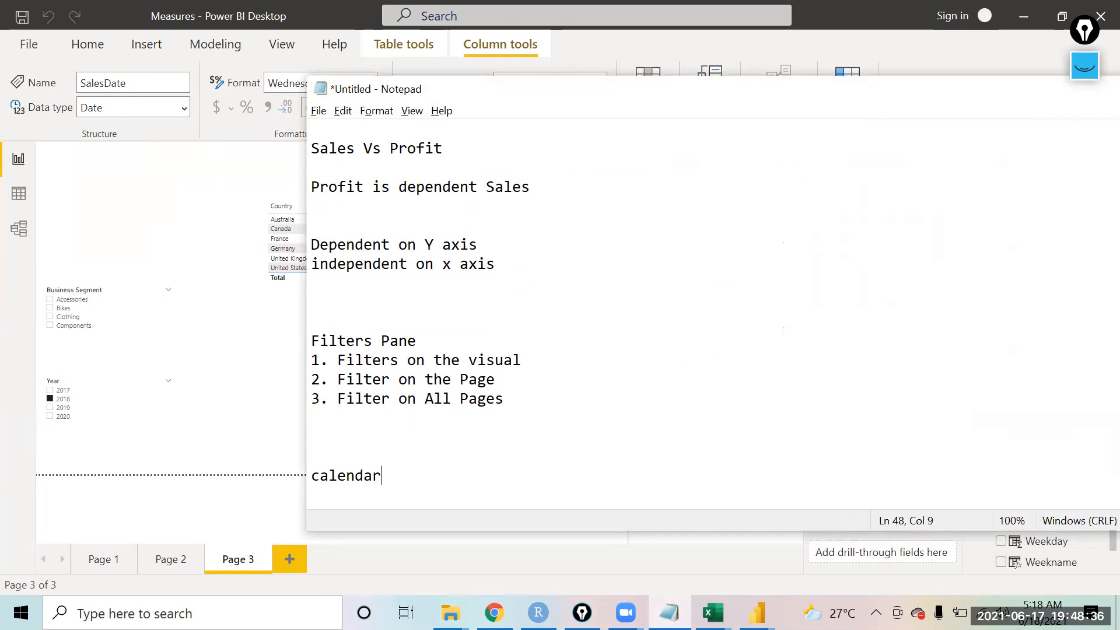
pyautogui.press('Return')
pyautogui.write('calendarauto')
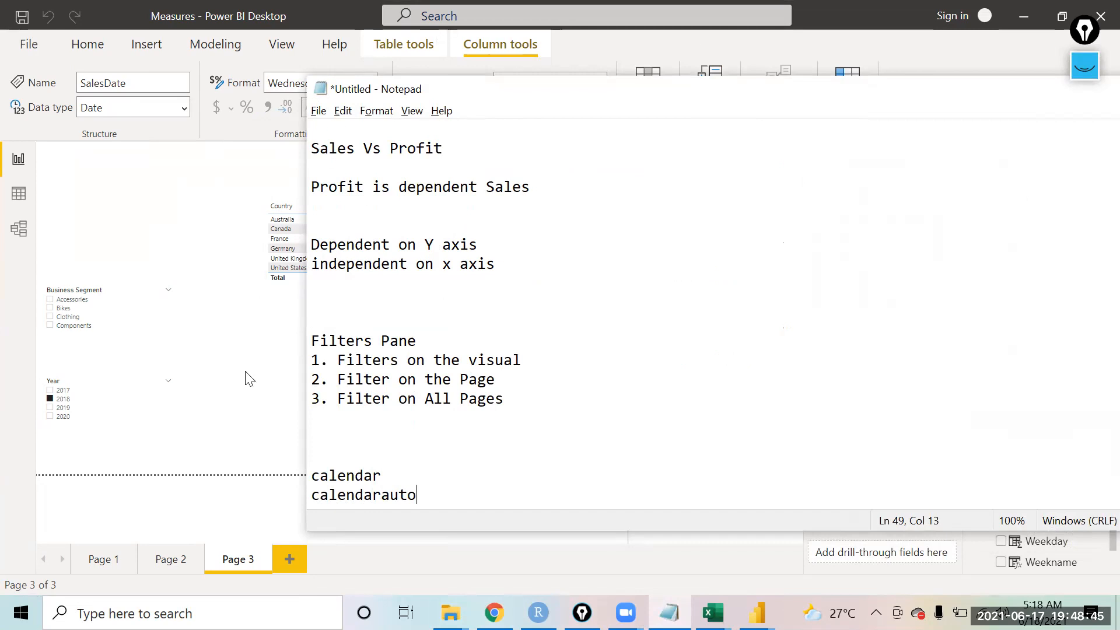
# Step: Create a new calculated table: Date Table = CALENDAR("1/1/2017","12/31/2020")
pyautogui.click(239, 460)
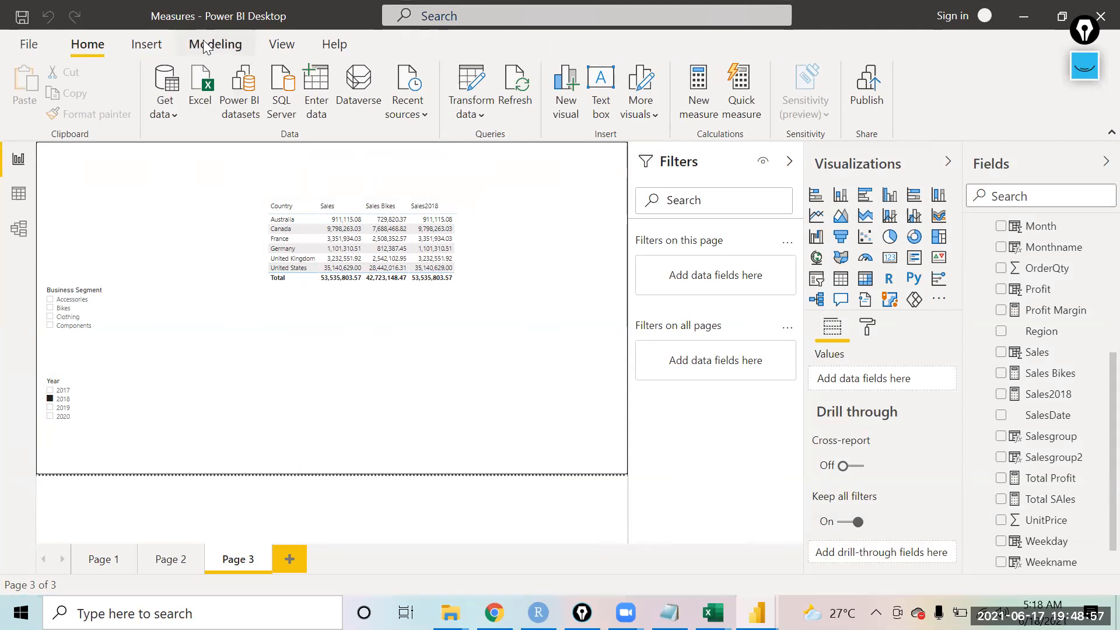
pyautogui.click(140, 52)
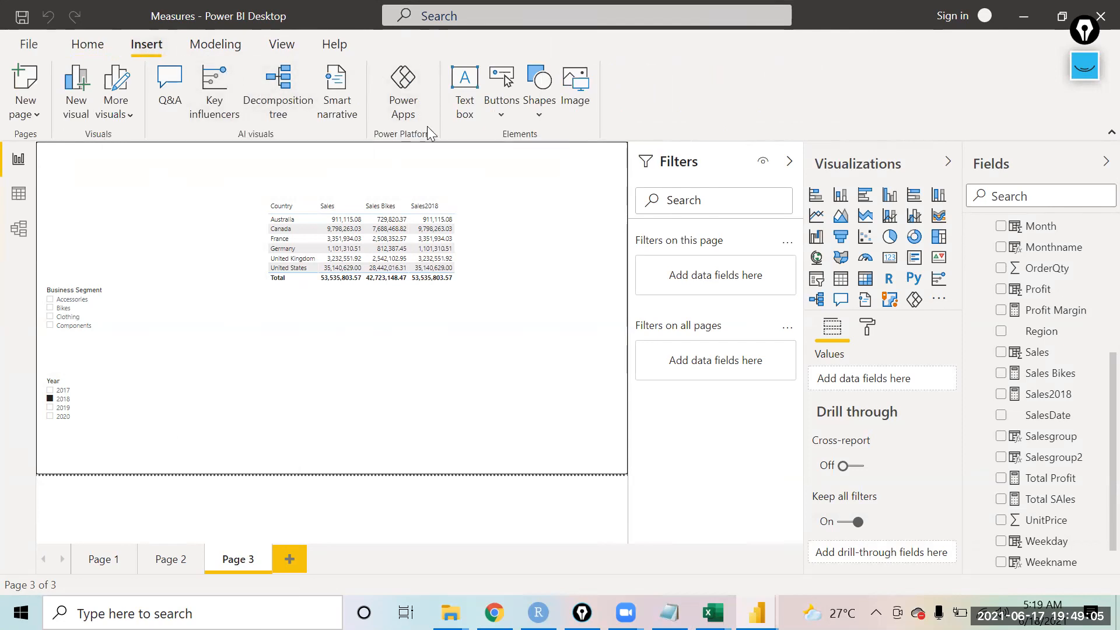
pyautogui.click(216, 47)
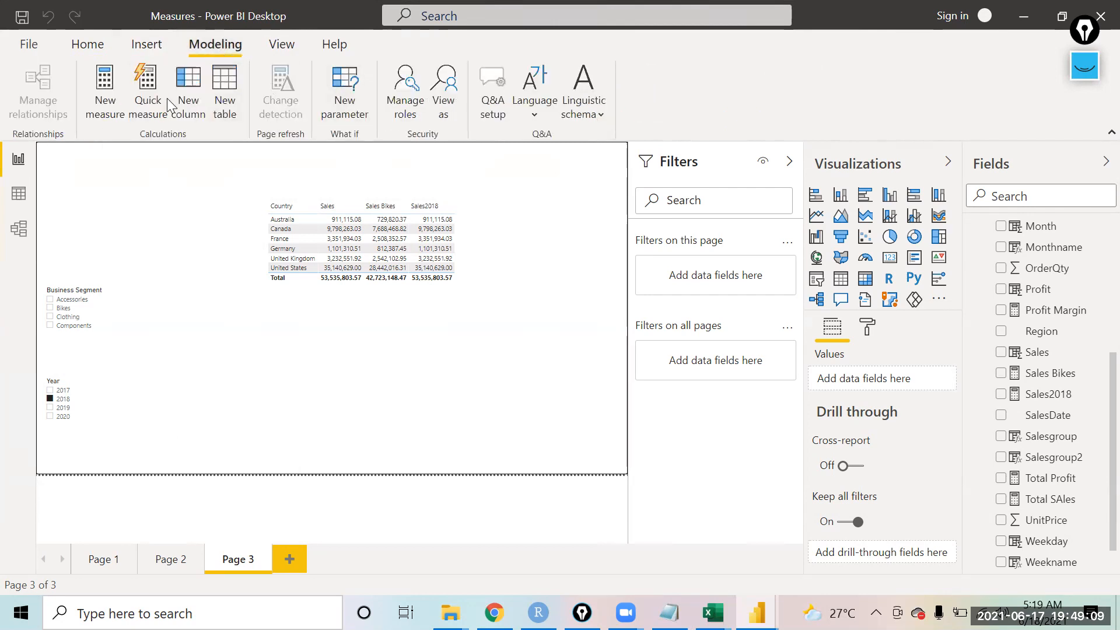
pyautogui.click(231, 108)
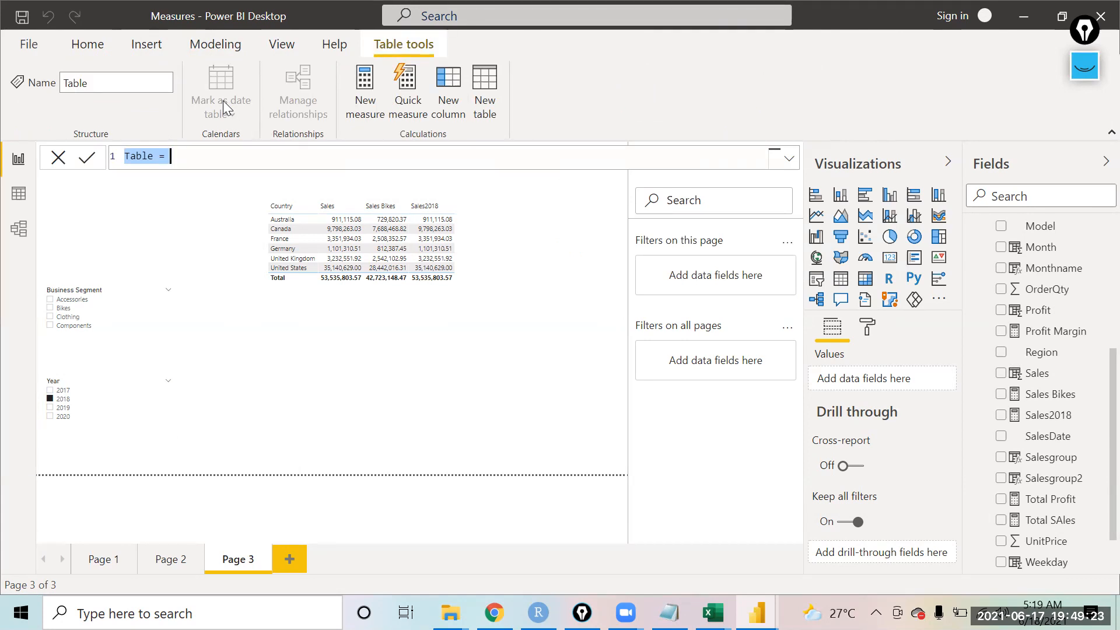
pyautogui.press('End')
pyautogui.press('BackSpace')
pyautogui.press('BackSpace')
pyautogui.press('BackSpace')
pyautogui.press('BackSpace')
pyautogui.press('BackSpace')
pyautogui.press('BackSpace')
pyautogui.press('BackSpace')
pyautogui.press('BackSpace')
pyautogui.write('Date Table= cal')
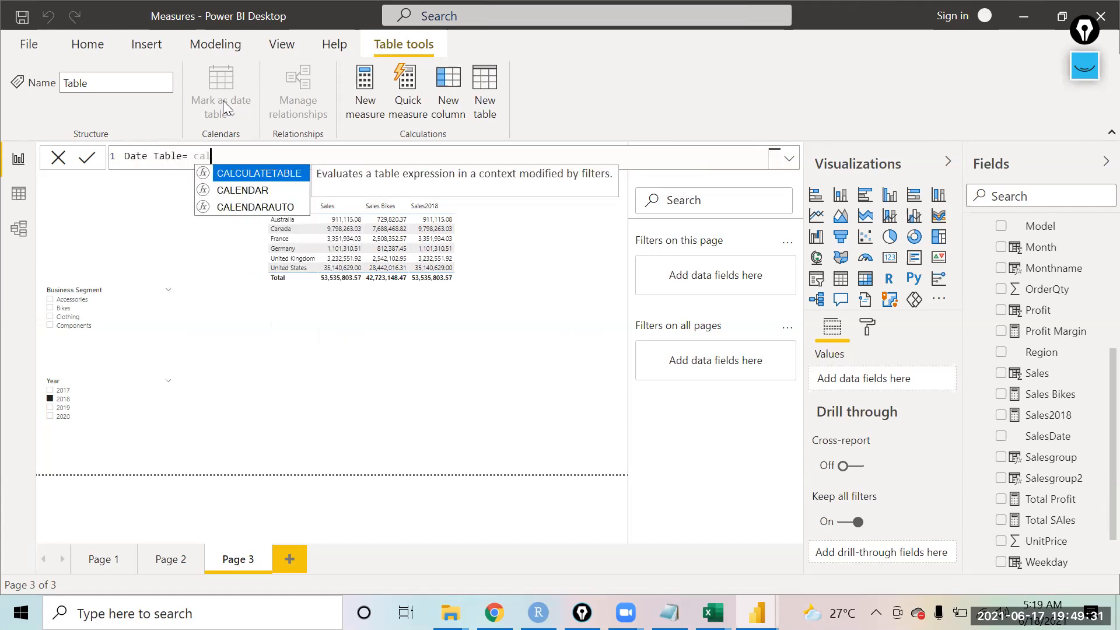
pyautogui.press('Down')
pyautogui.press('Tab')
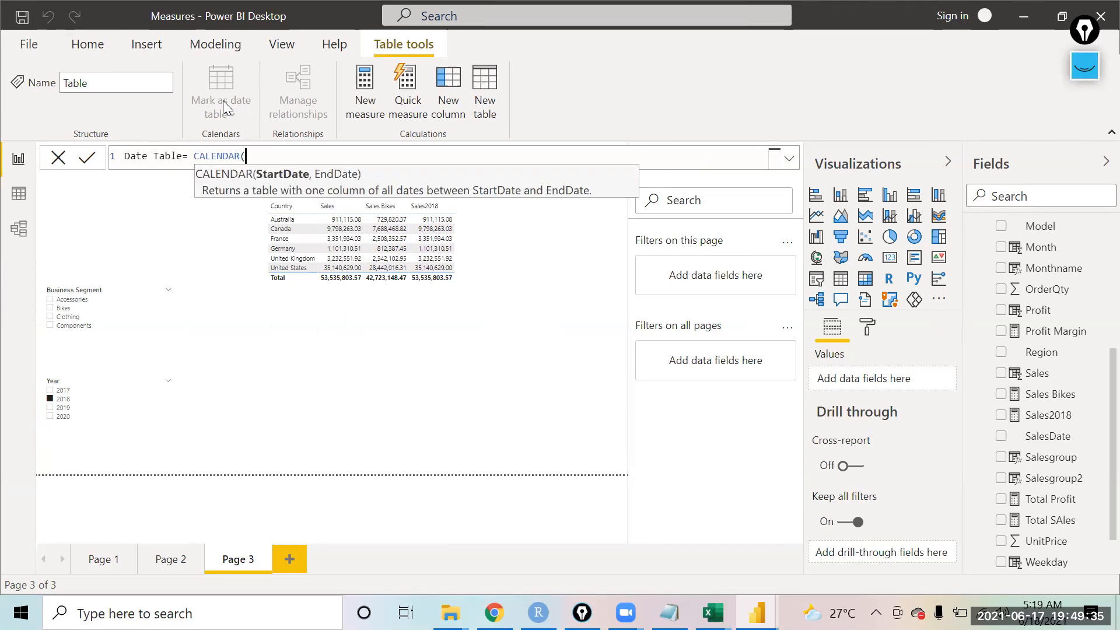
pyautogui.write('"1/1/2017","')
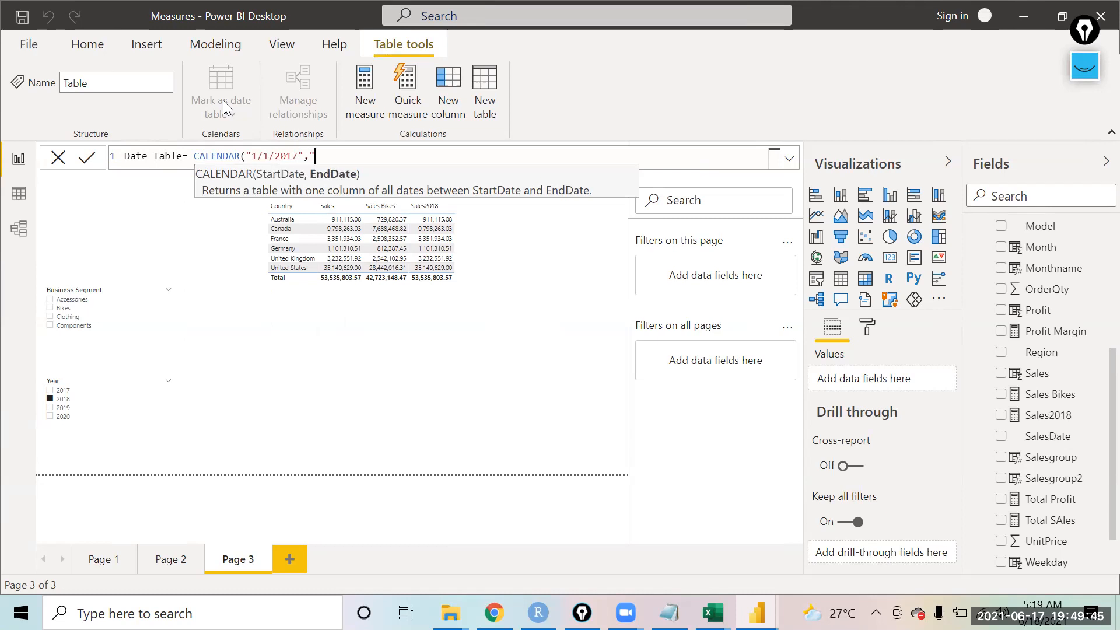
pyautogui.write('12/31/2020")')
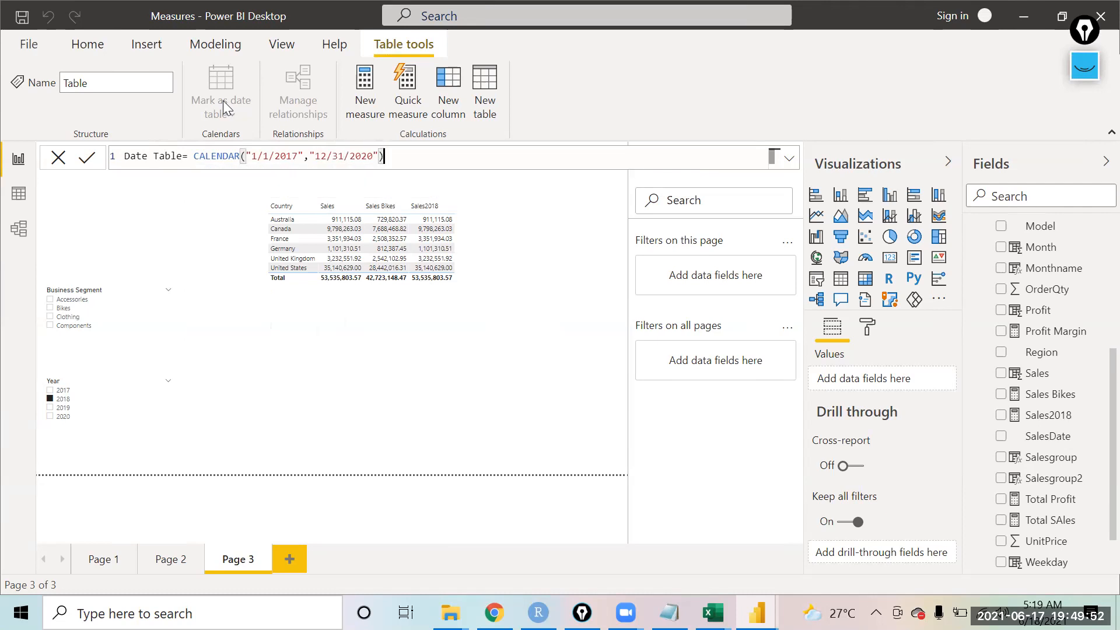
pyautogui.click(89, 166)
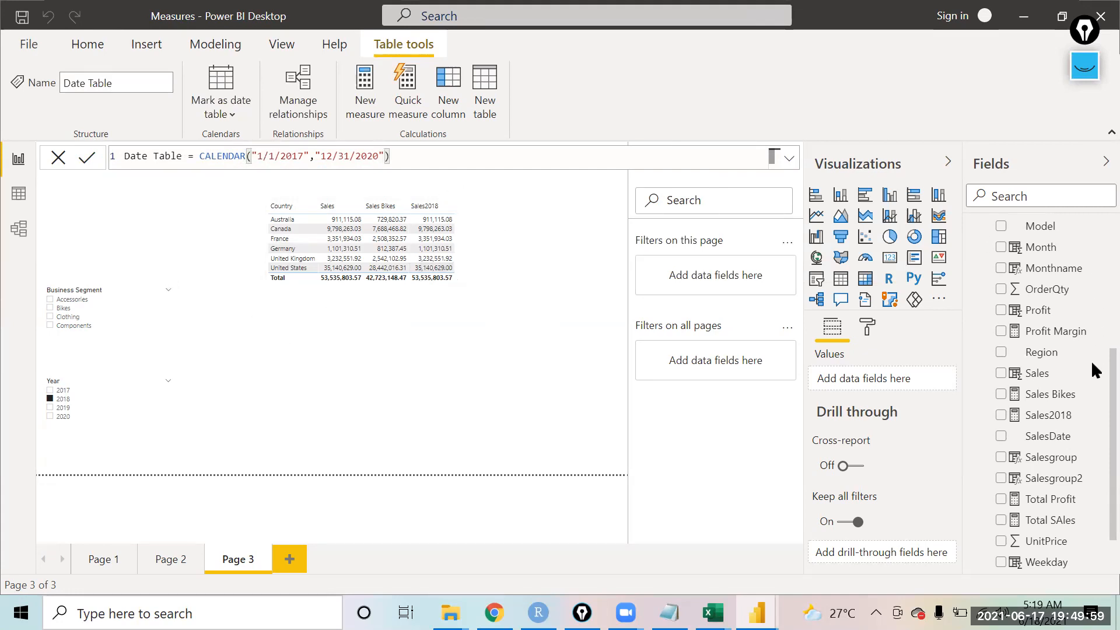
# Step: Open the new Date Table in data view and scroll through its Date column from start to end
pyautogui.scroll(5, 1091, 388)
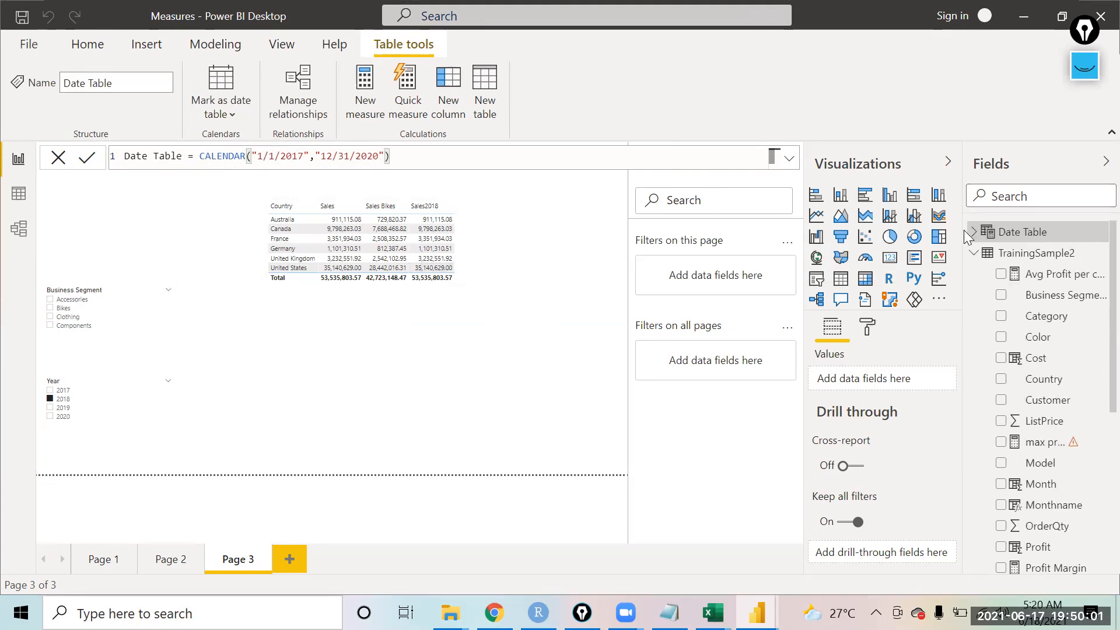
pyautogui.click(18, 194)
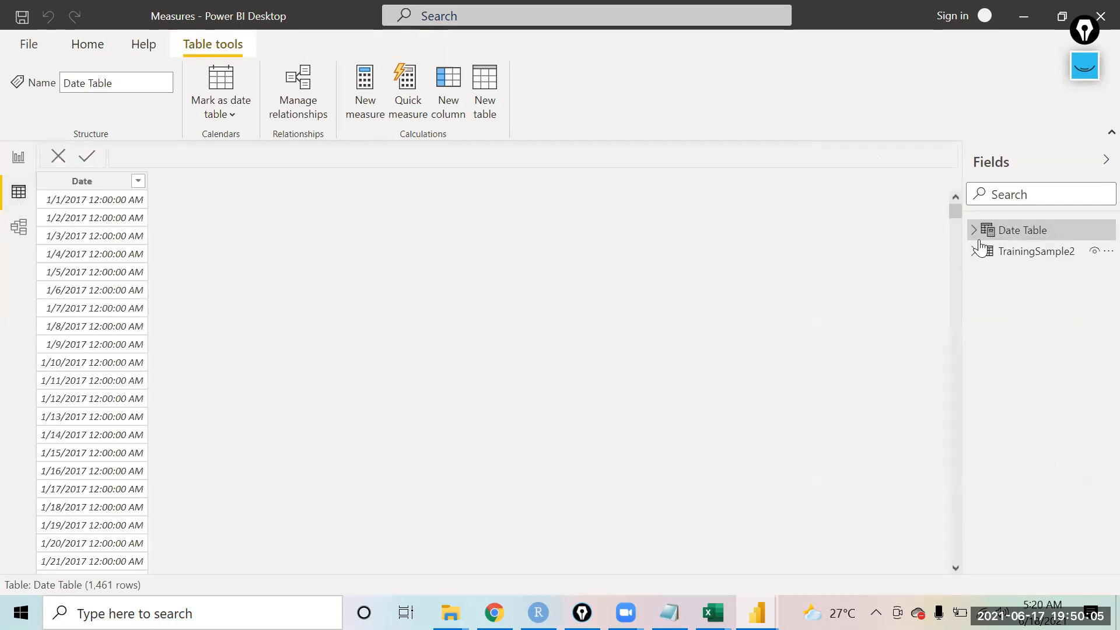
pyautogui.click(975, 231)
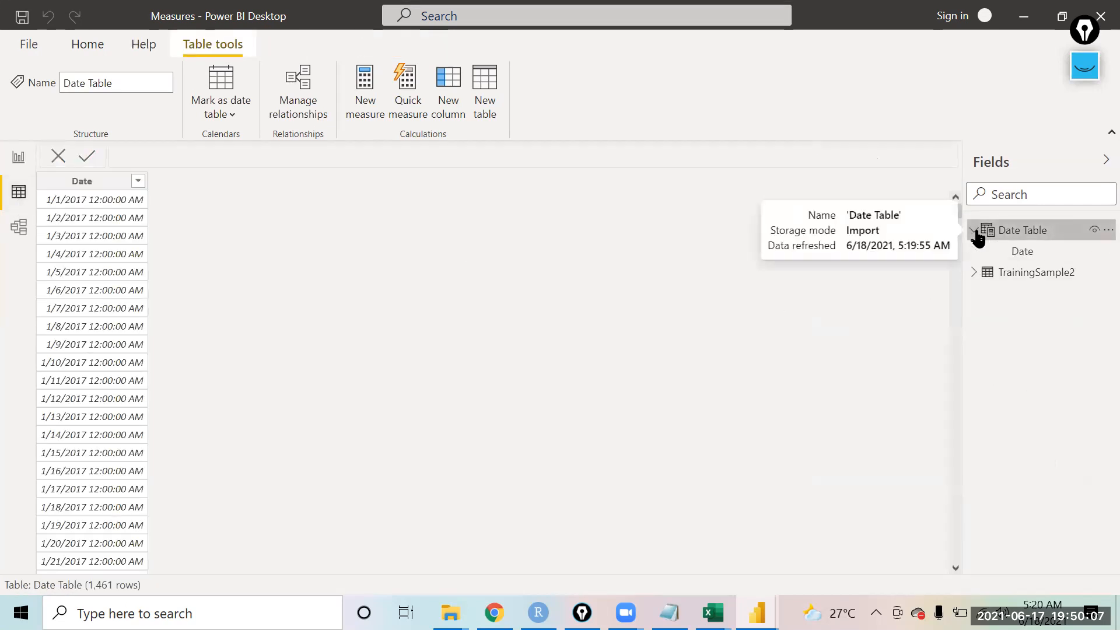
pyautogui.click(1023, 254)
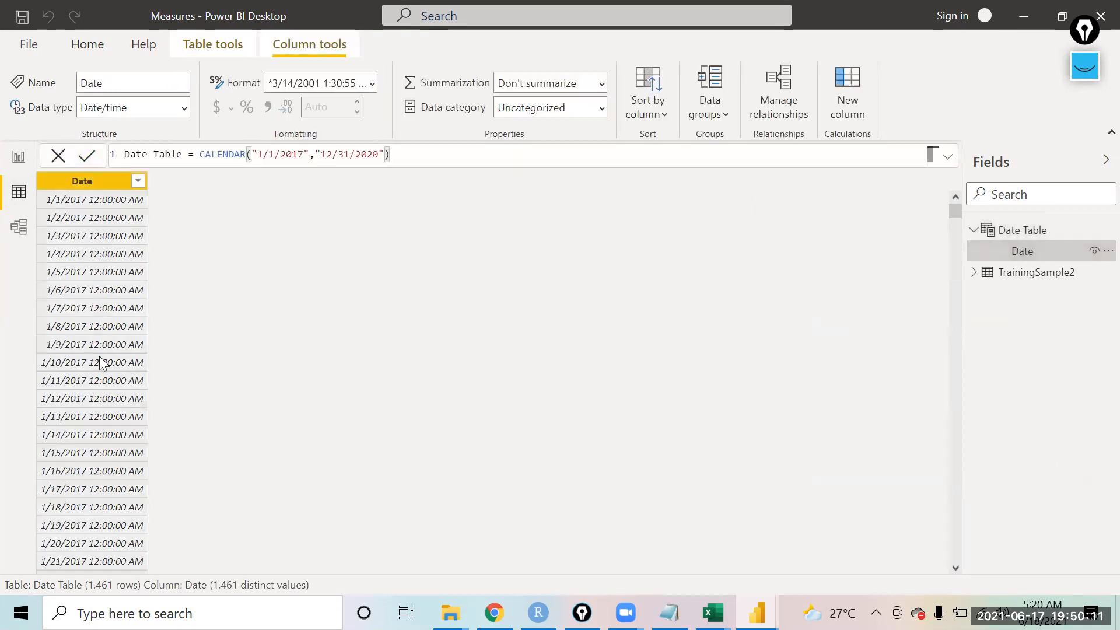
pyautogui.moveTo(957, 206); pyautogui.dragTo(1036, 587)
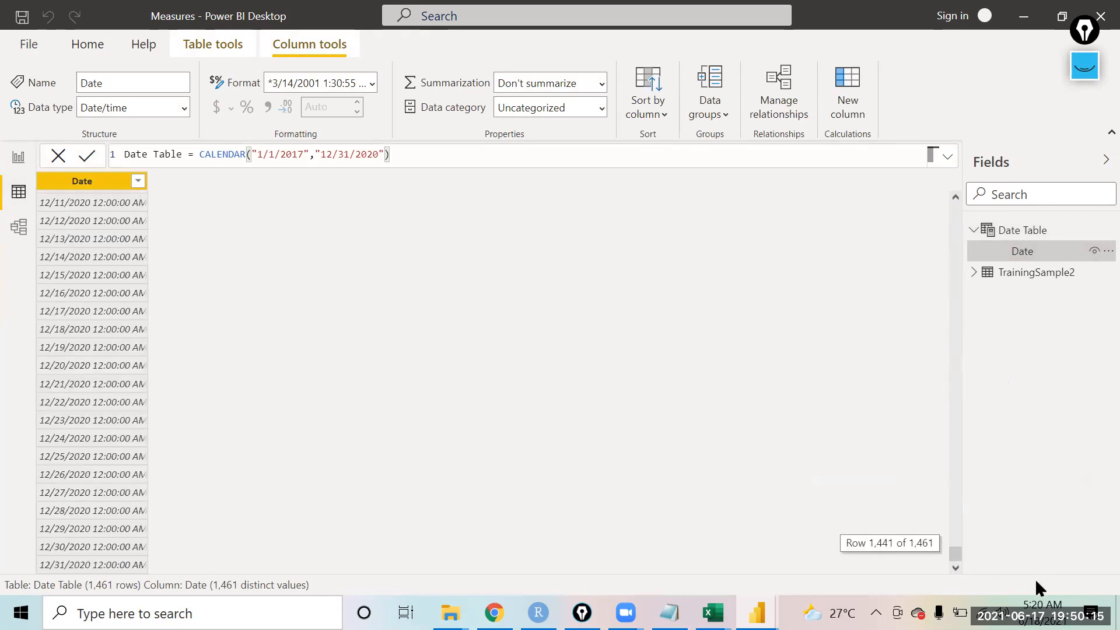
pyautogui.moveTo(953, 557); pyautogui.dragTo(879, 200)
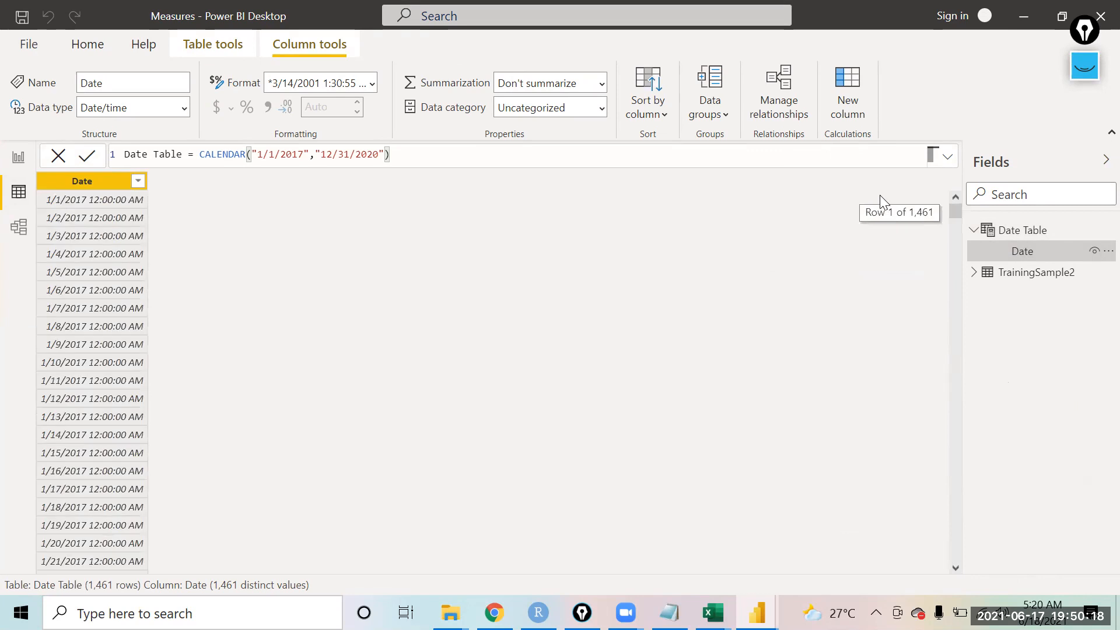
pyautogui.click(18, 158)
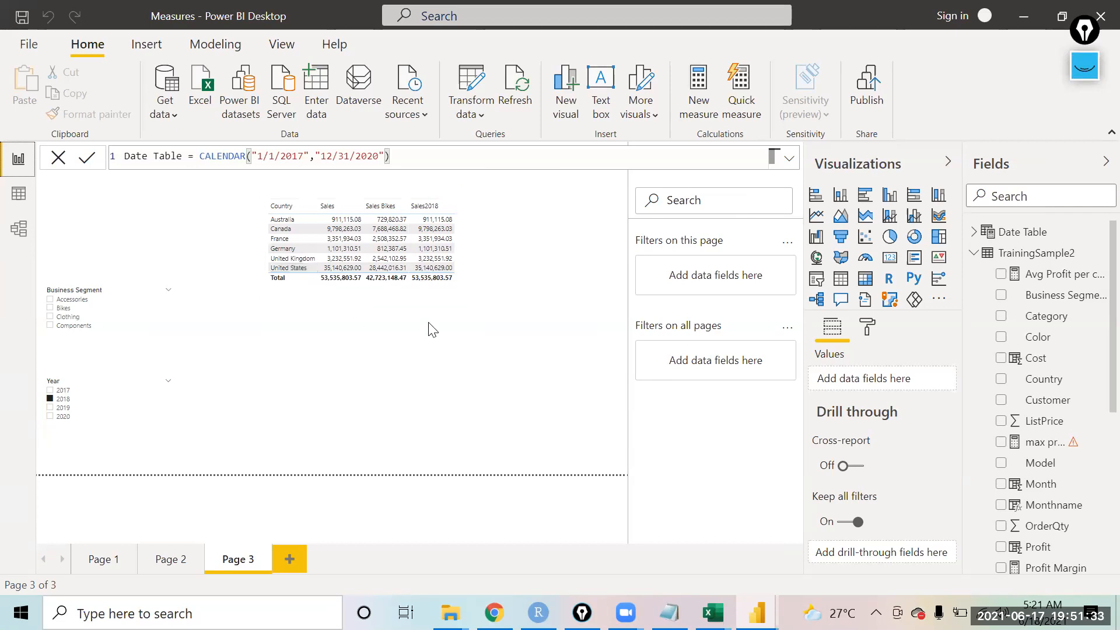
# Step: Change the Date Table formula to use CALENDARAUTO() instead of CALENDAR with fixed start and end dates
pyautogui.click(460, 294)
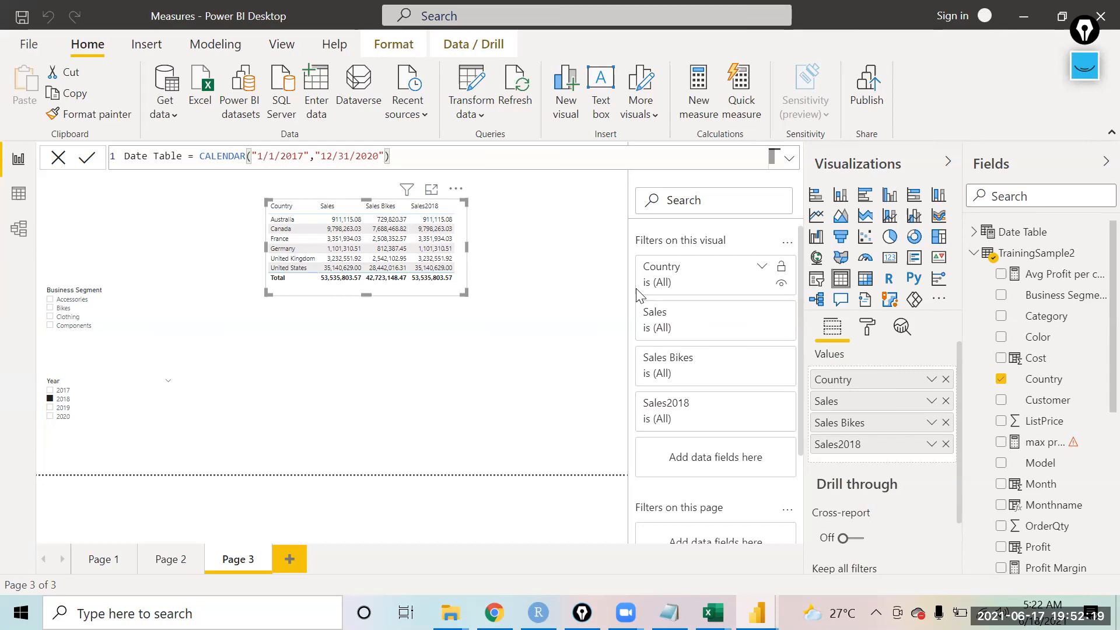
pyautogui.hotkey('alt', 'Tab')
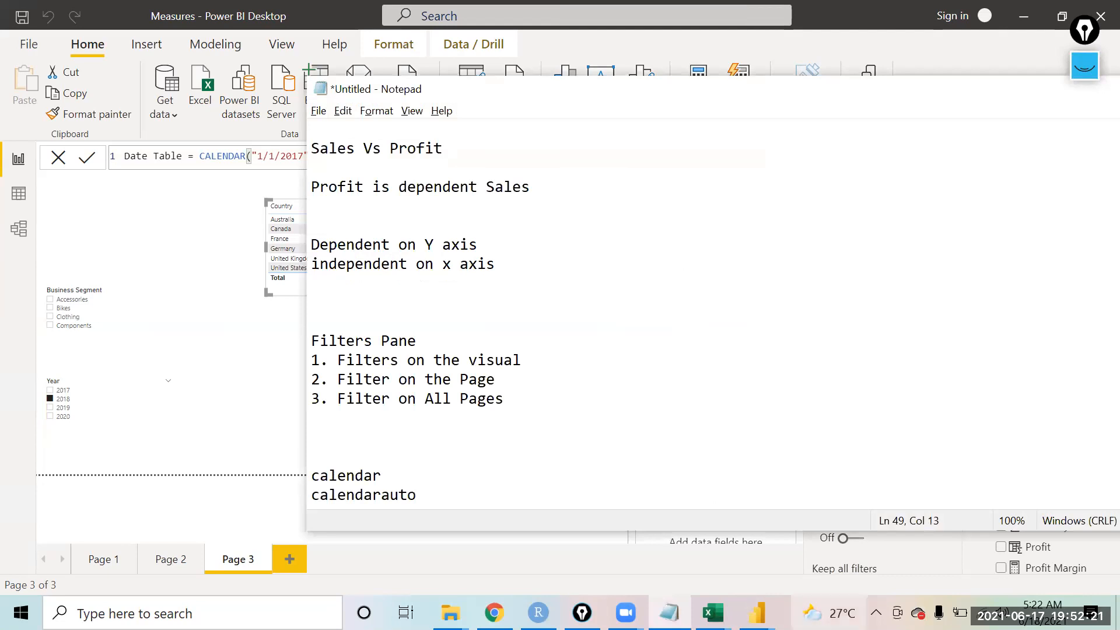
pyautogui.moveTo(430, 497); pyautogui.dragTo(312, 494)
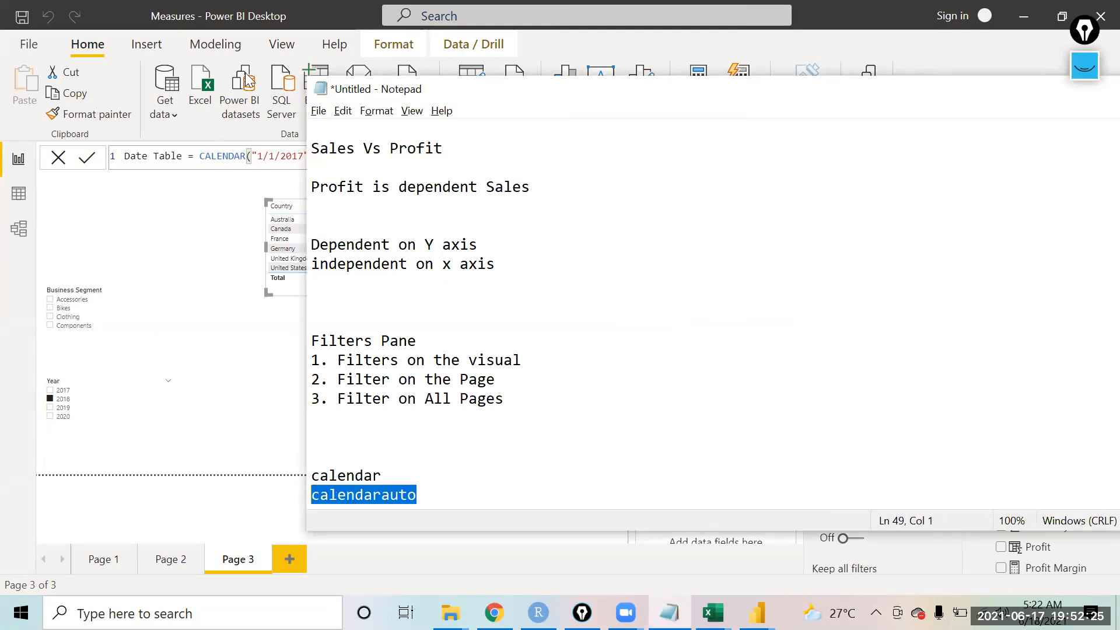
pyautogui.click(282, 71)
pyautogui.click(418, 163)
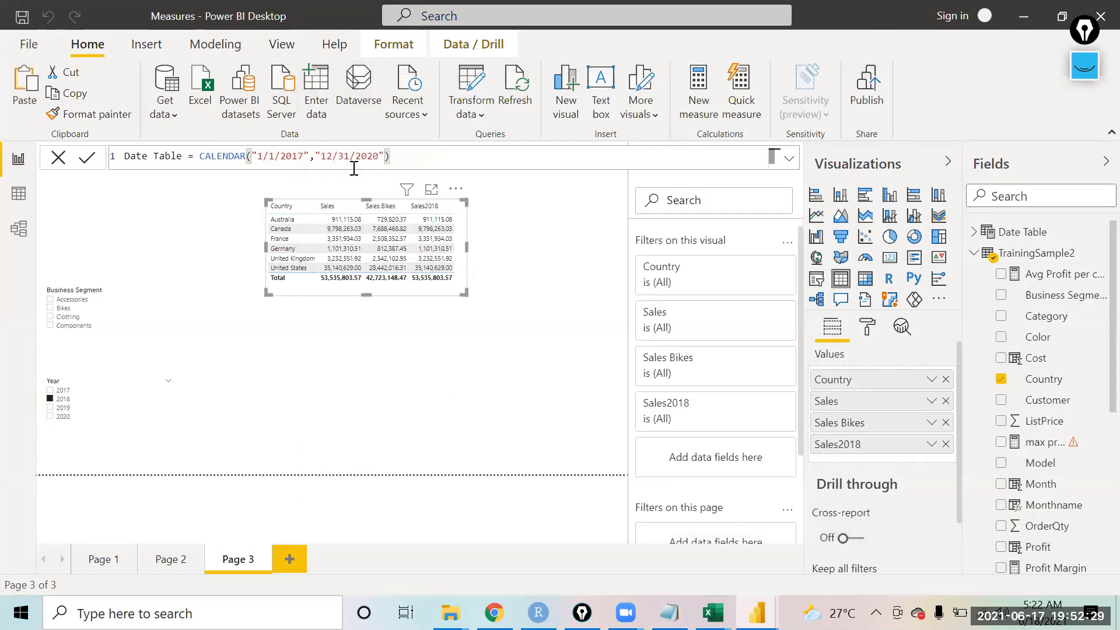
pyautogui.keyDown('shift'); pyautogui.click(250, 157); pyautogui.keyUp('shift')
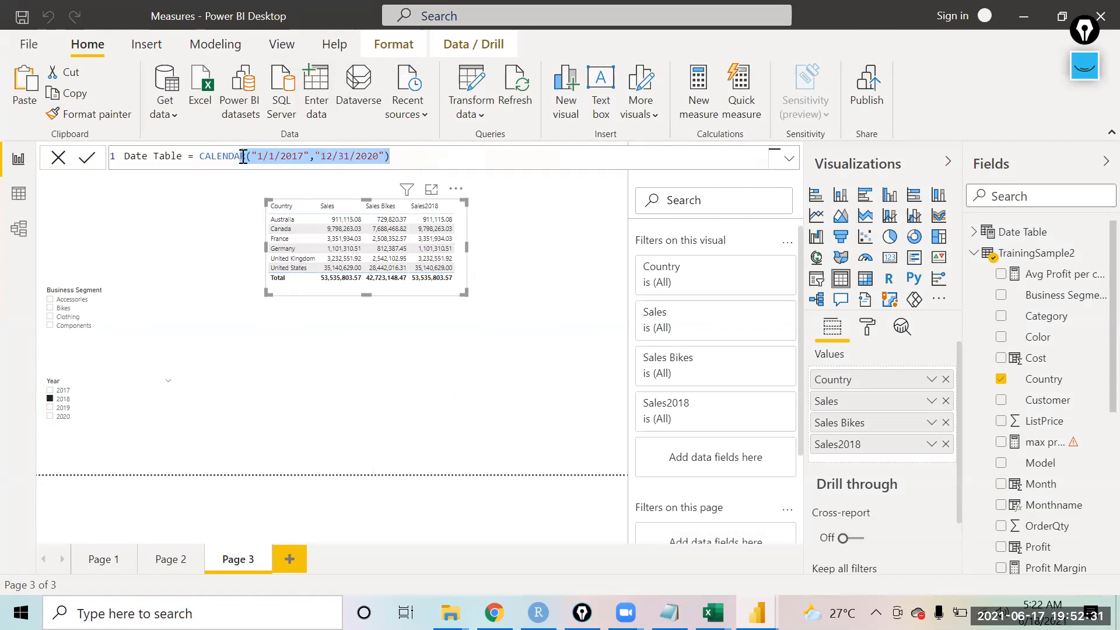
pyautogui.press('BackSpace')
pyautogui.write('AUTO(')
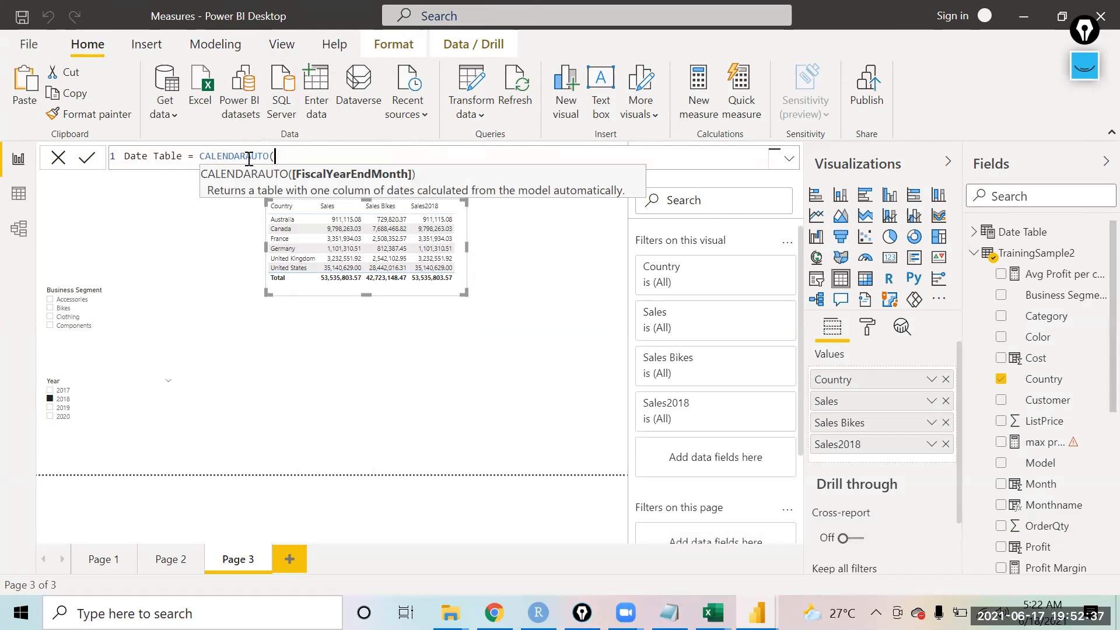
pyautogui.write(')')
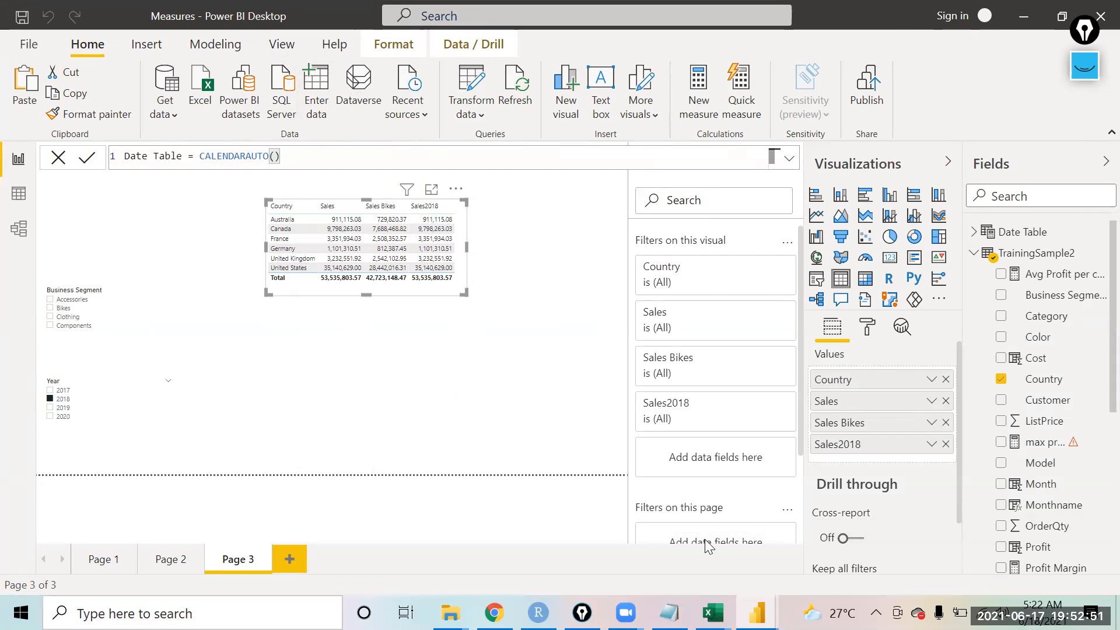
# Step: Switch to Notepad and add the notes "Min Year-- 2017" and "Max year - 2021" below calendarauto
pyautogui.hotkey('alt', 'Tab')
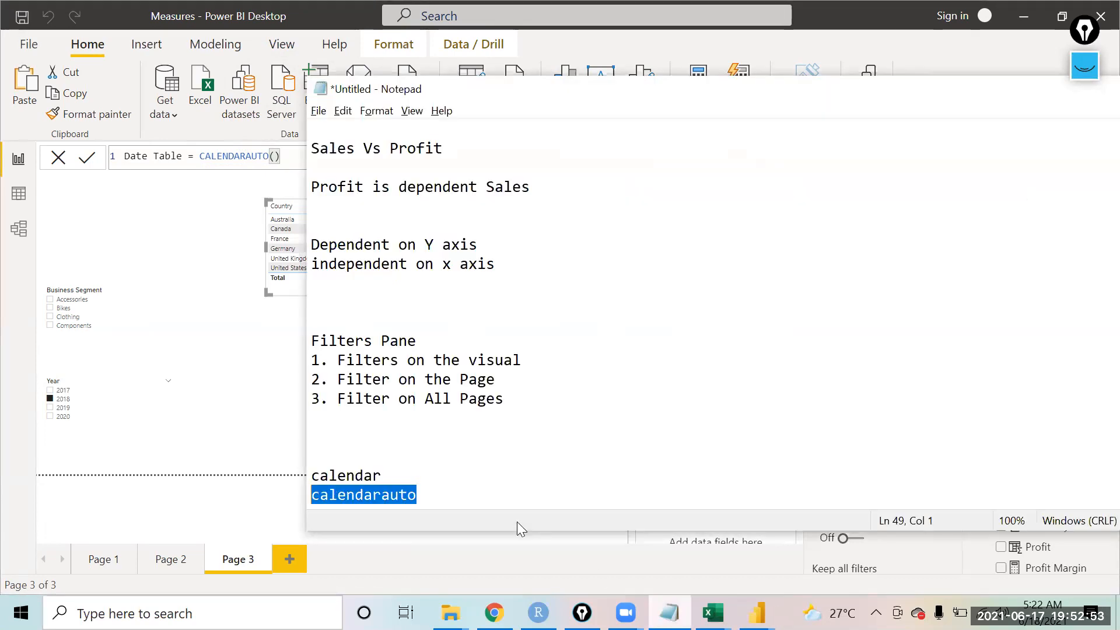
pyautogui.press('Right')
pyautogui.press('Return')
pyautogui.press('Return')
pyautogui.write('Min Year')
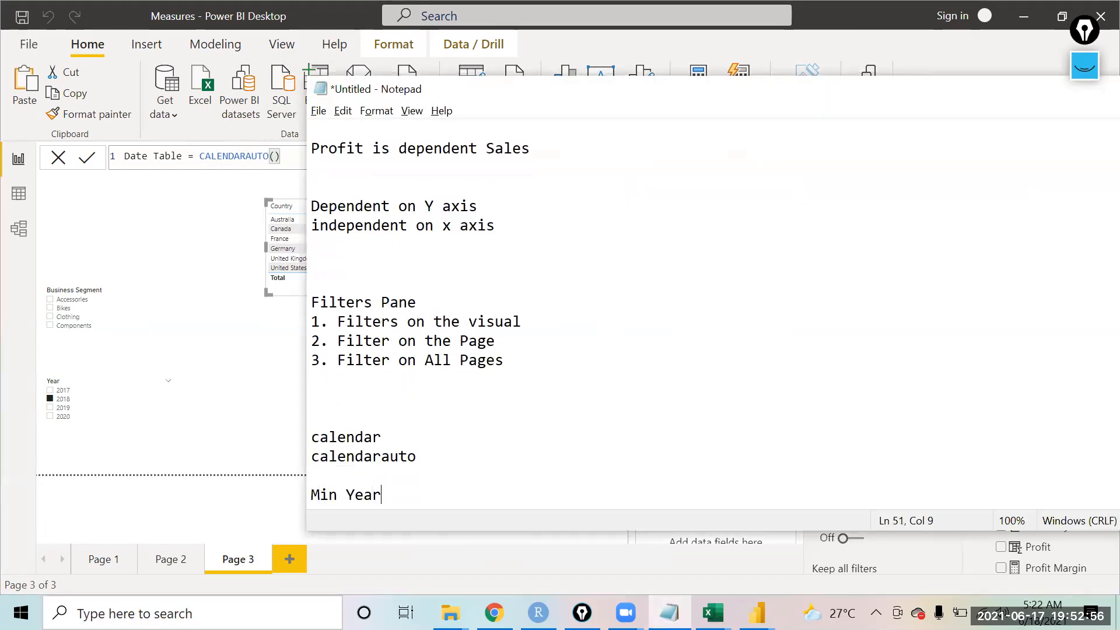
pyautogui.press('Return')
pyautogui.write('Max')
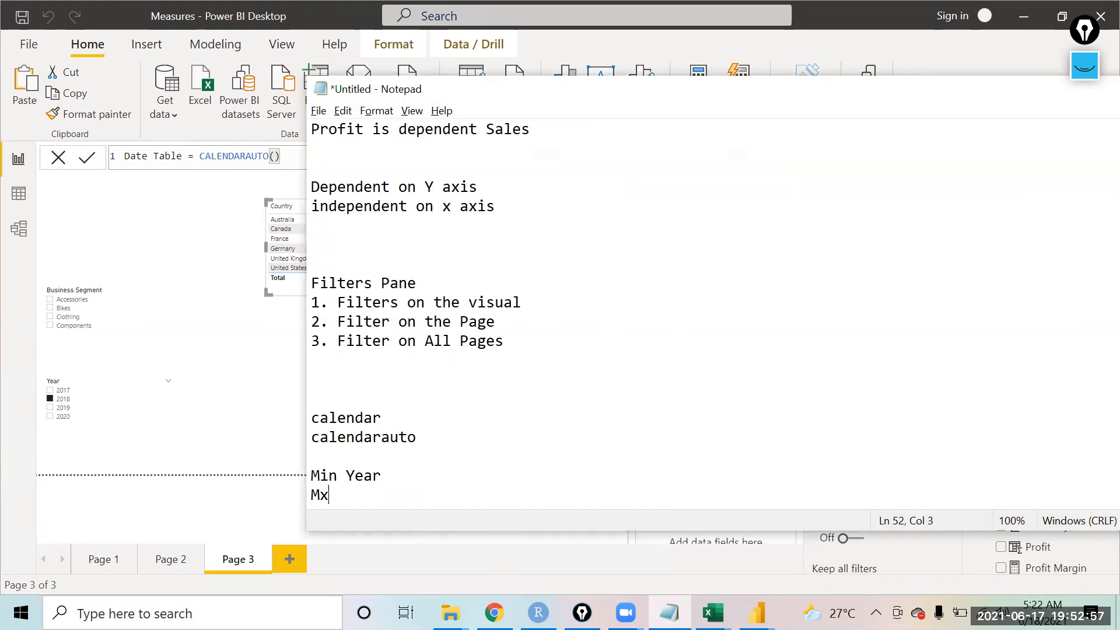
pyautogui.write(' year')
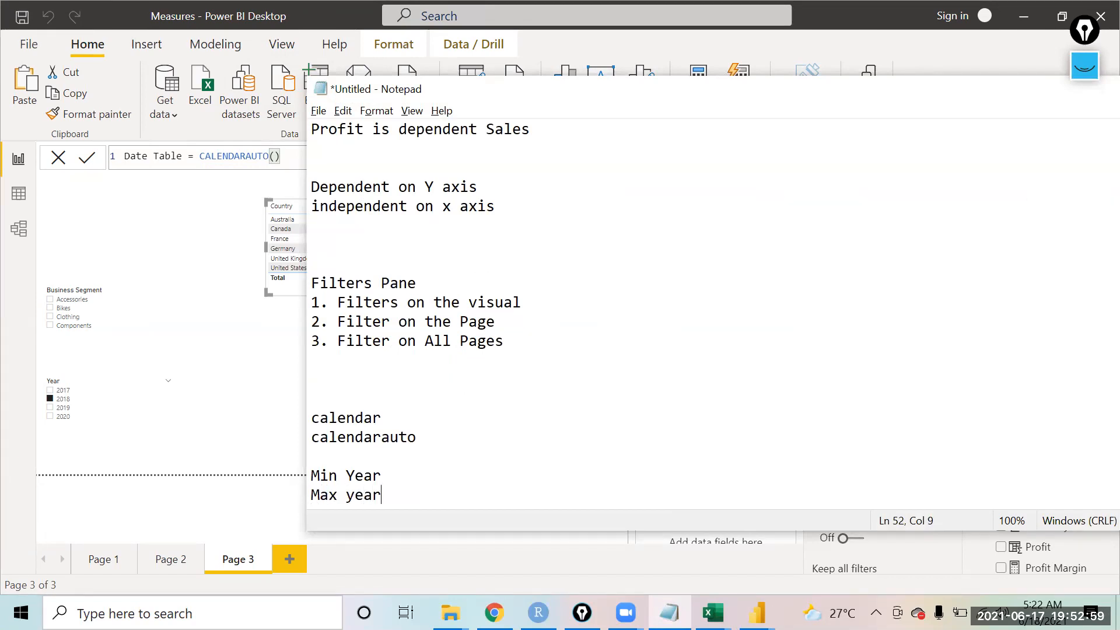
pyautogui.press('Up')
pyautogui.write('-- 2017')
pyautogui.press('Down')
pyautogui.write('0')
pyautogui.press('BackSpace')
pyautogui.write('- 2018')
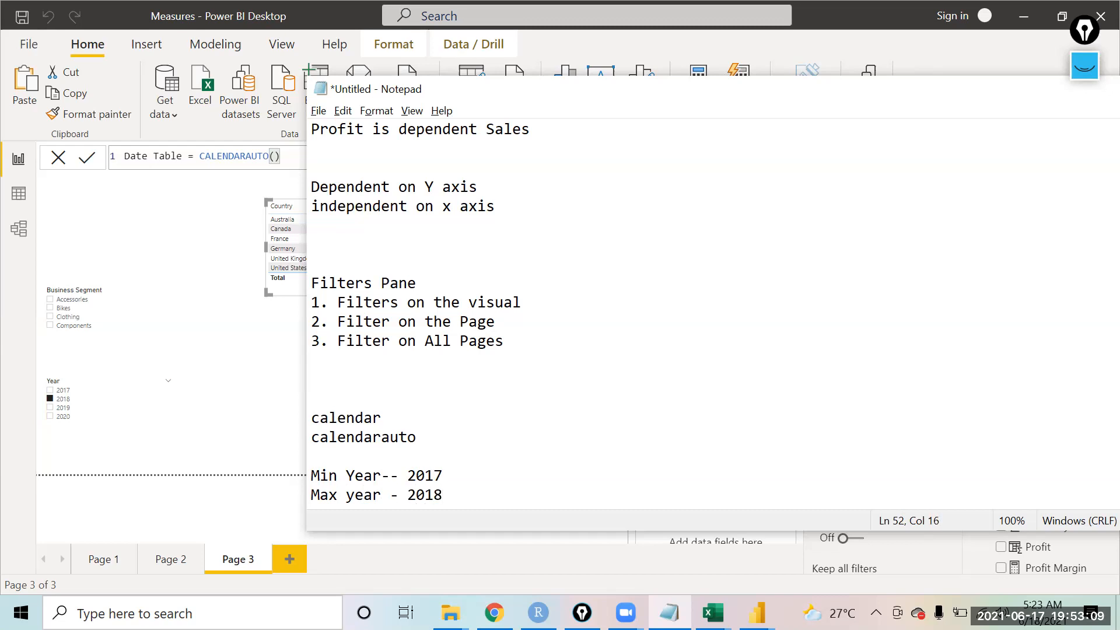
pyautogui.press('BackSpace')
pyautogui.press('BackSpace')
pyautogui.press('BackSpace')
pyautogui.write('020')
pyautogui.press('Up')
pyautogui.click(440, 497)
pyautogui.press('BackSpace')
pyautogui.write('1')
pyautogui.press('Return')
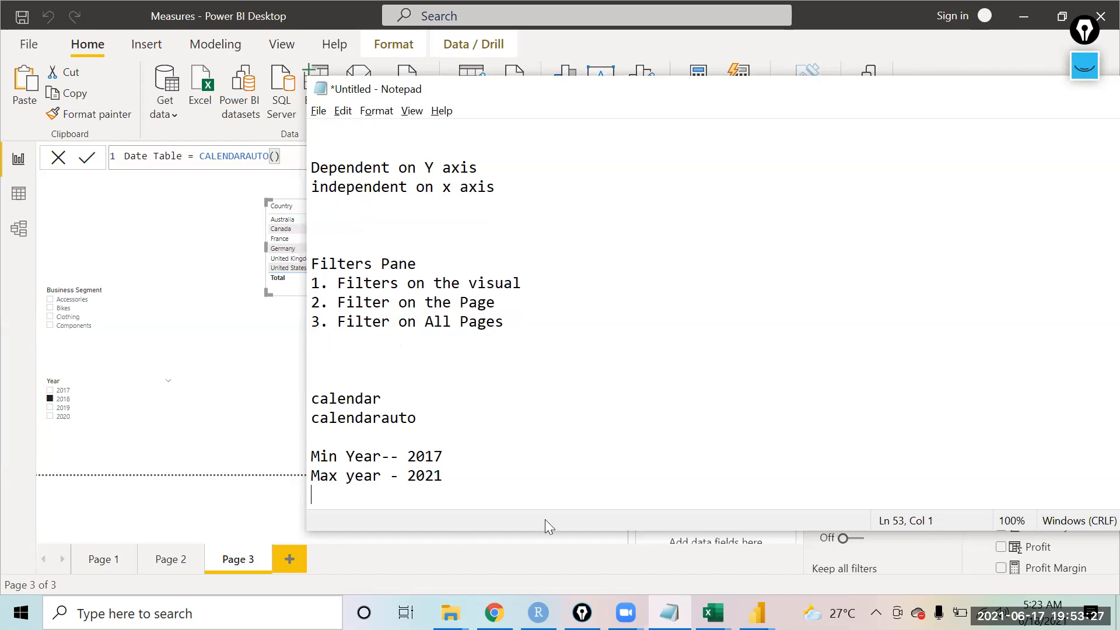
pyautogui.click(374, 84)
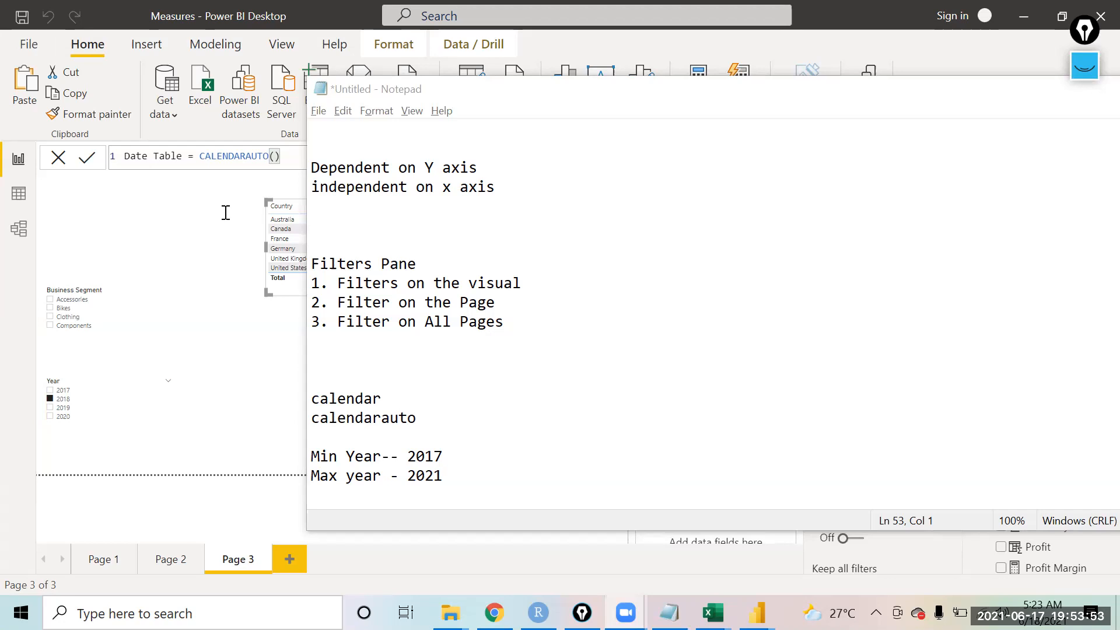
# Step: Commit the CALENDARAUTO formula and review the regenerated Date Table in data view
pyautogui.click(292, 156)
pyautogui.click(86, 159)
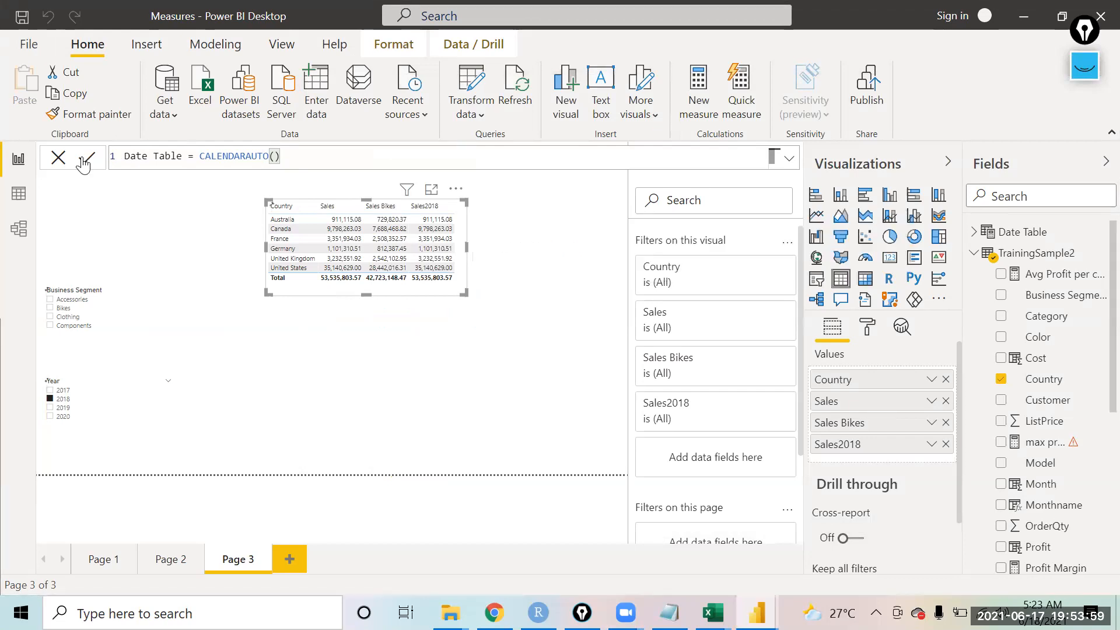
pyautogui.click(18, 196)
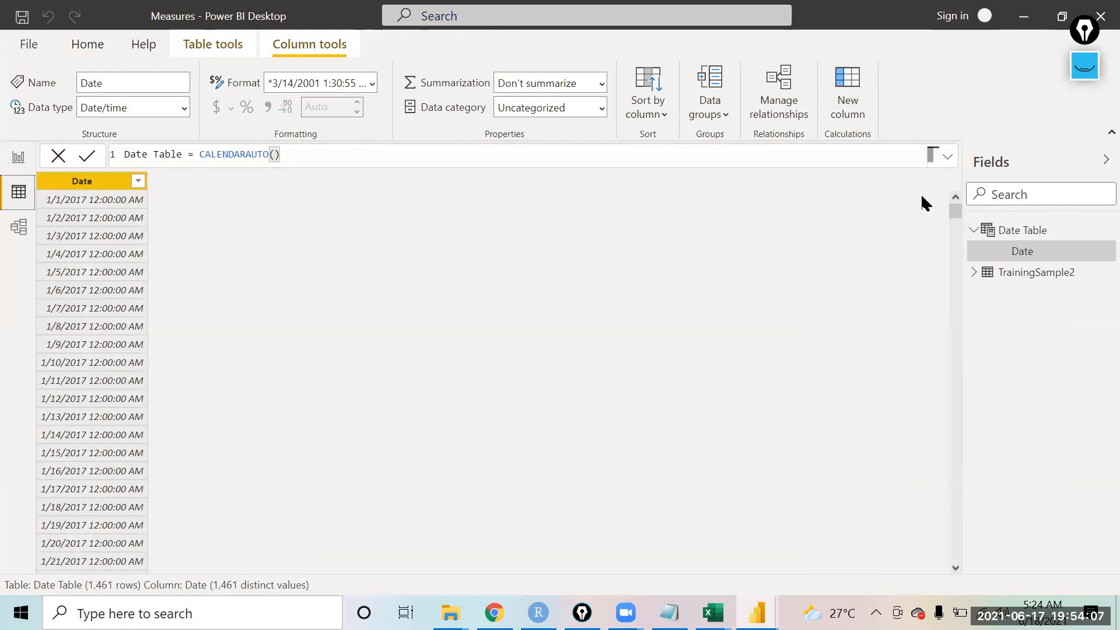
pyautogui.moveTo(958, 209); pyautogui.dragTo(847, 201)
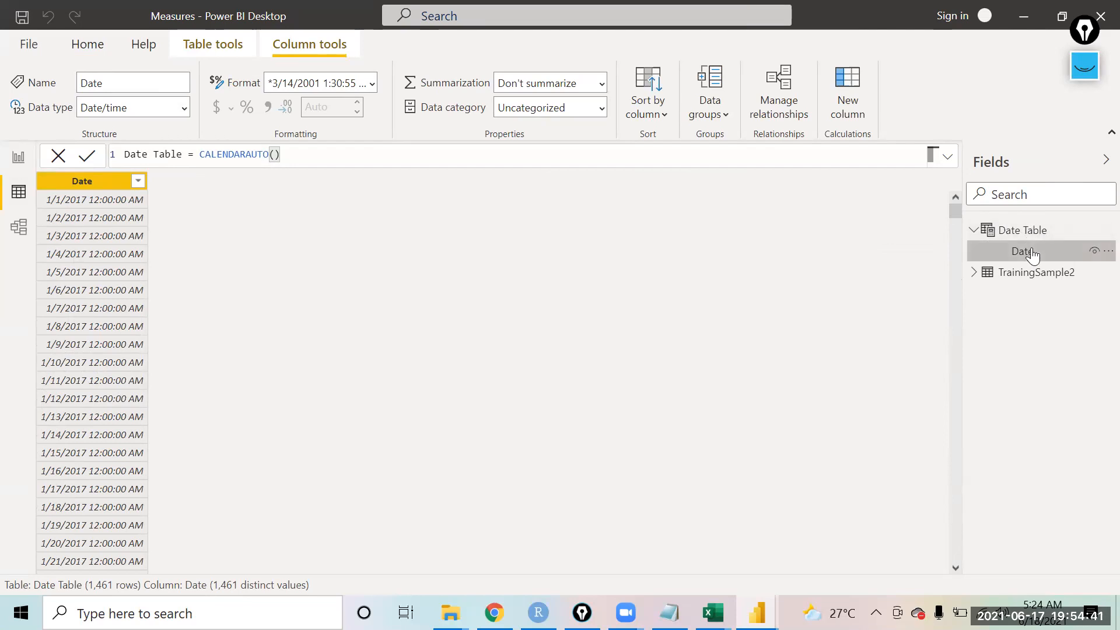
# Step: Mark the Date Table as a date table, choosing its Date column as the date column
pyautogui.click(1008, 230)
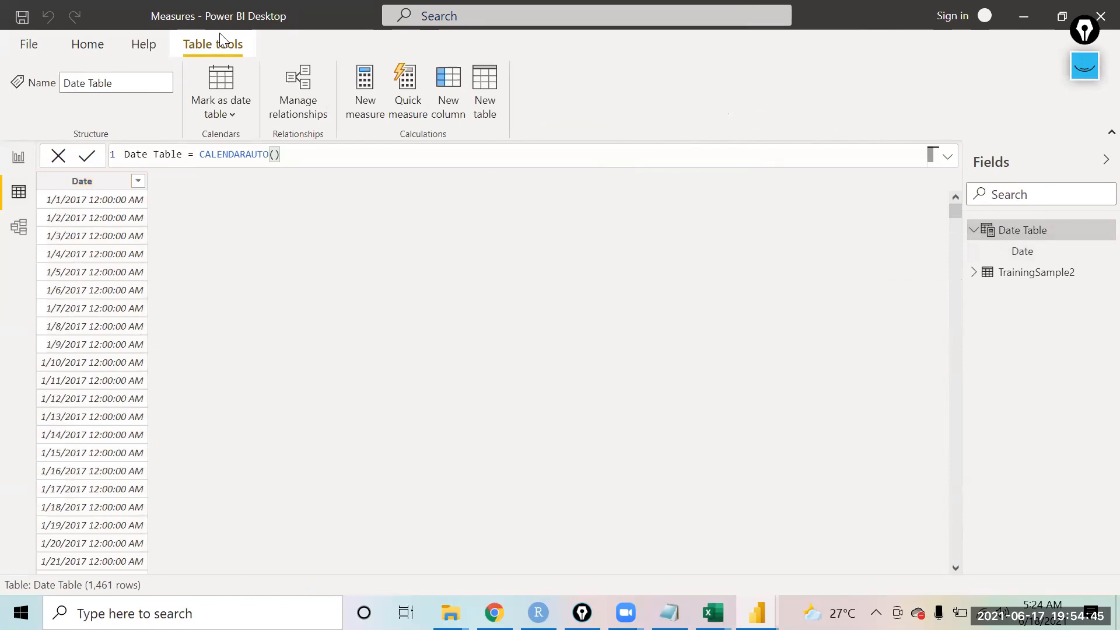
pyautogui.click(222, 116)
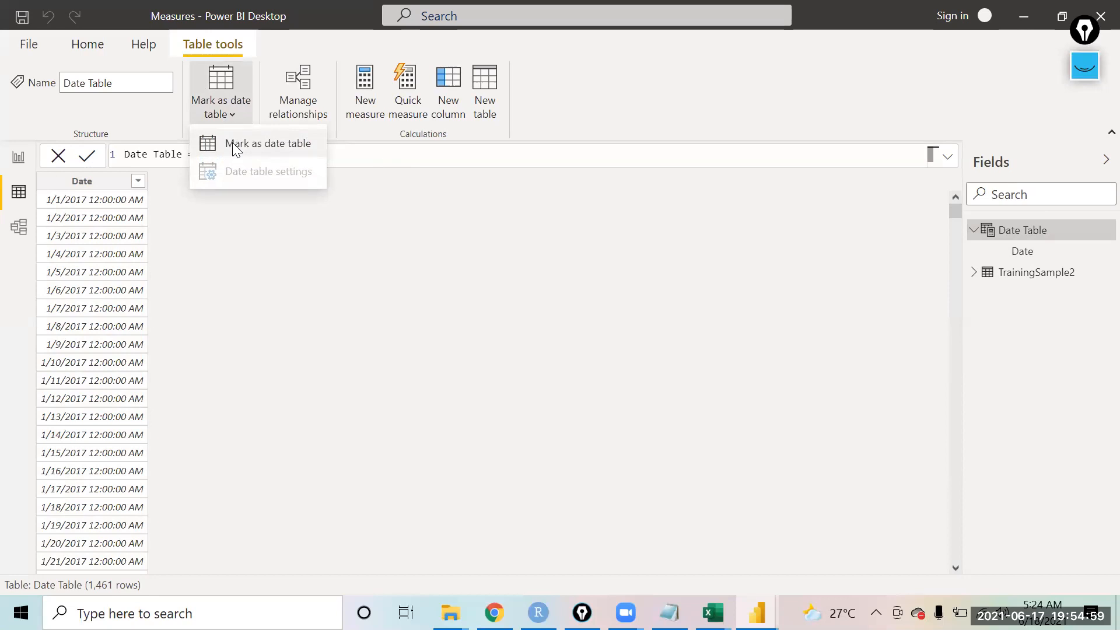
pyautogui.click(233, 144)
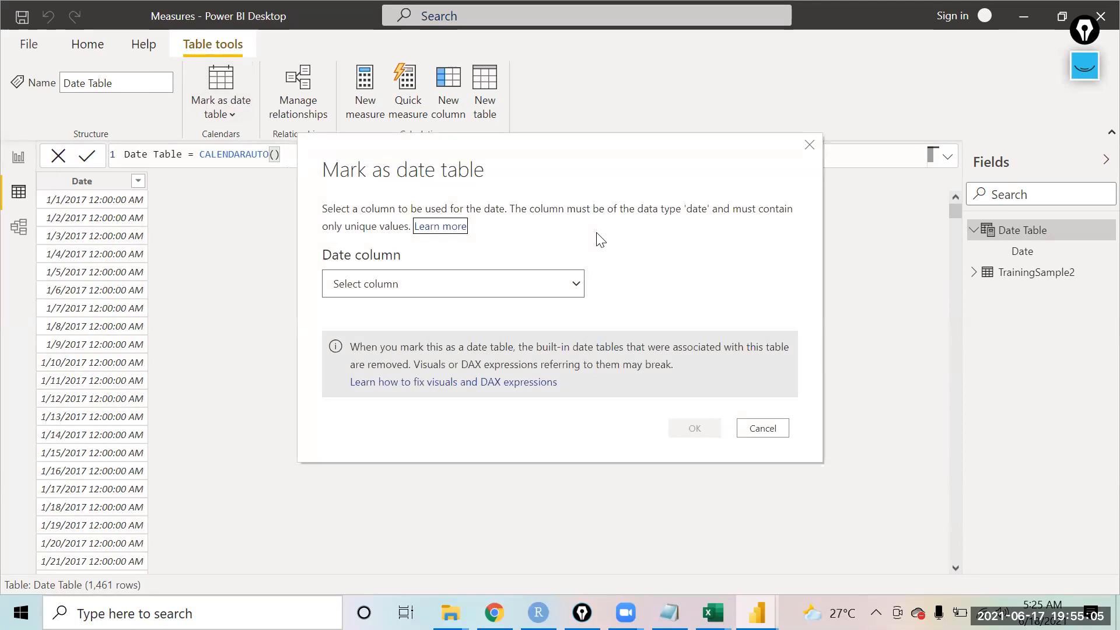
pyautogui.click(516, 292)
pyautogui.click(398, 320)
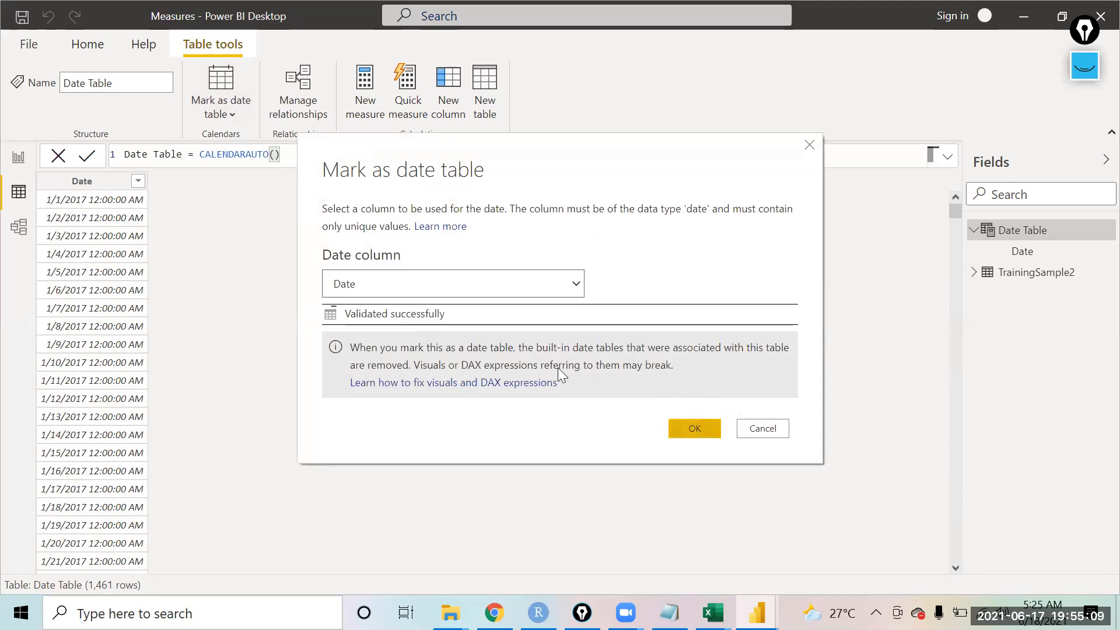
pyautogui.click(689, 423)
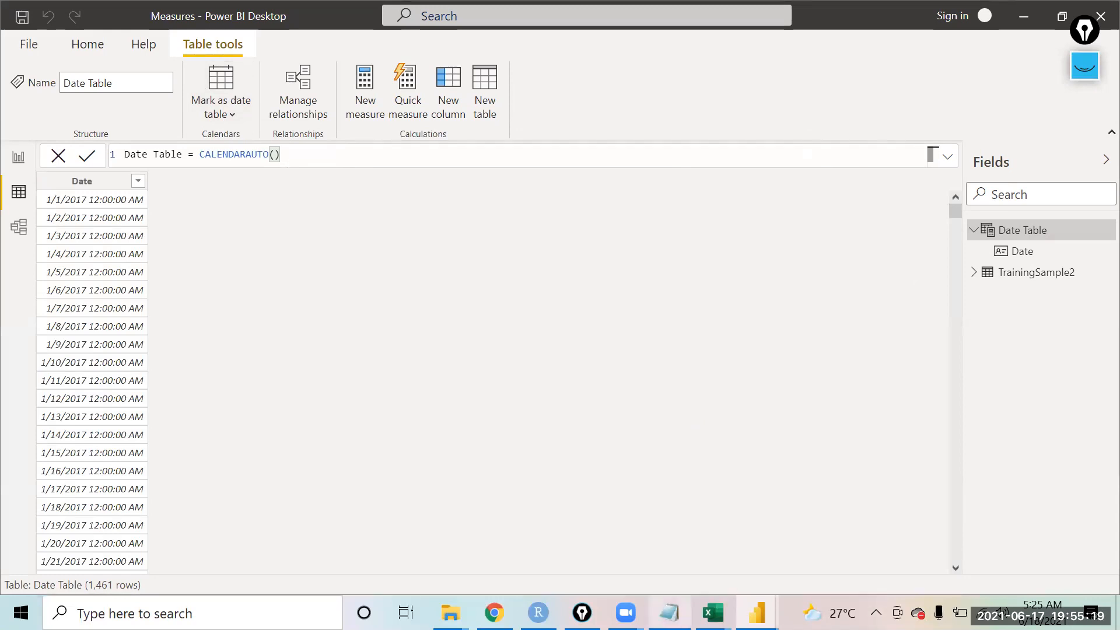
# Step: Switch to Notepad and add the note "Create month, year, monthname in Date table" below the year notes
pyautogui.click(670, 613)
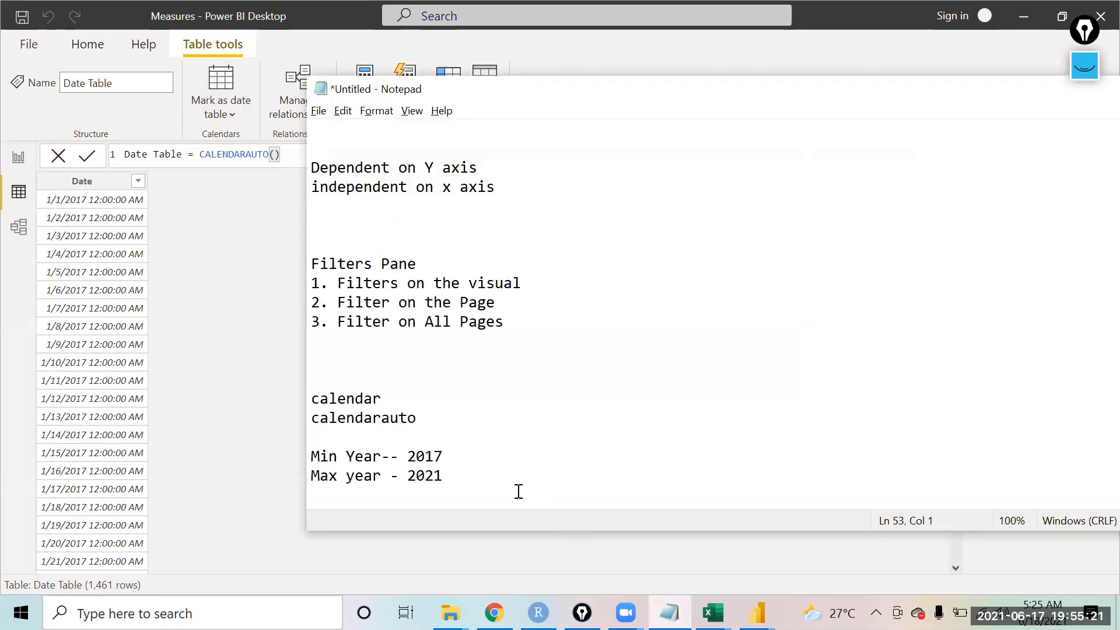
pyautogui.press('Return')
pyautogui.press('Return')
pyautogui.press('Return')
pyautogui.write('Create month, year, mon')
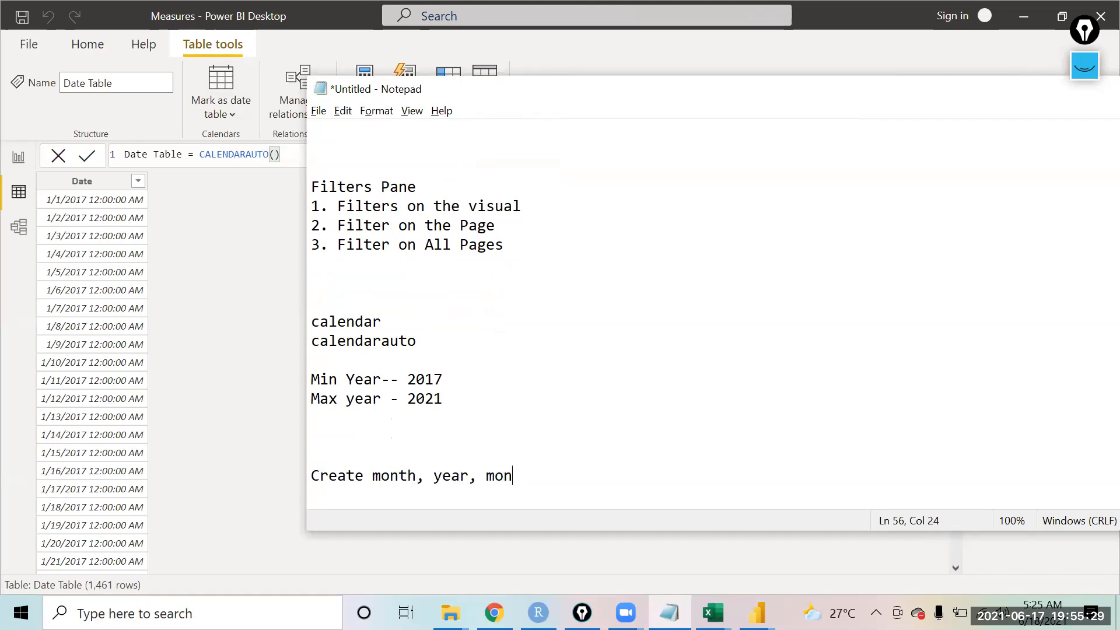
pyautogui.write('thname in Date table')
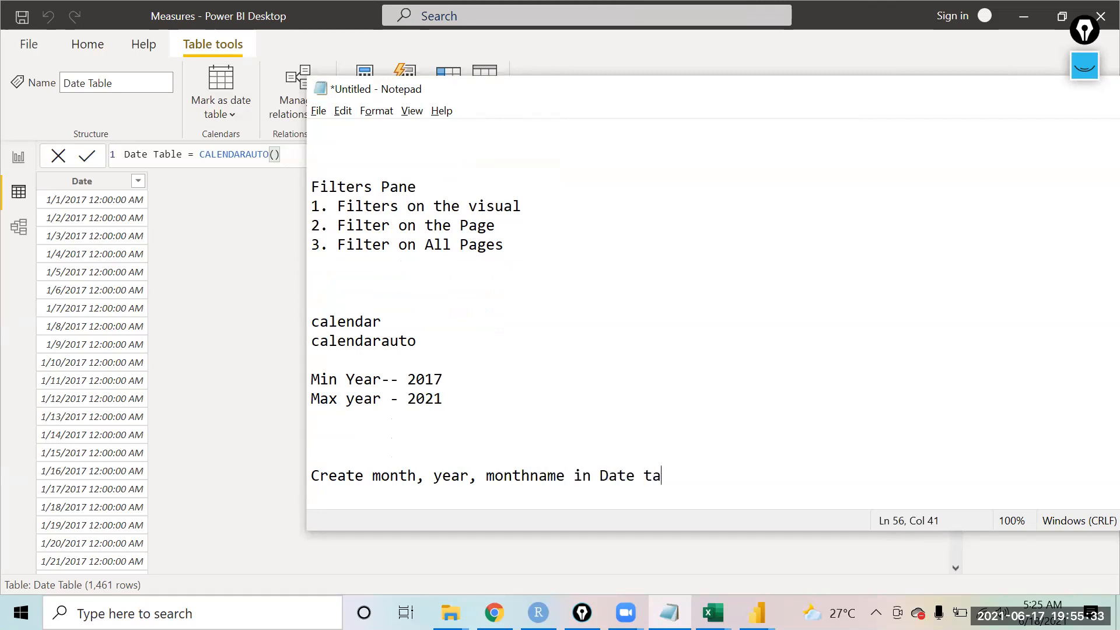
# Step: Add a second note line "Create relationship between date table and Training Sample"
pyautogui.press('Return')
pyautogui.write('Create relations')
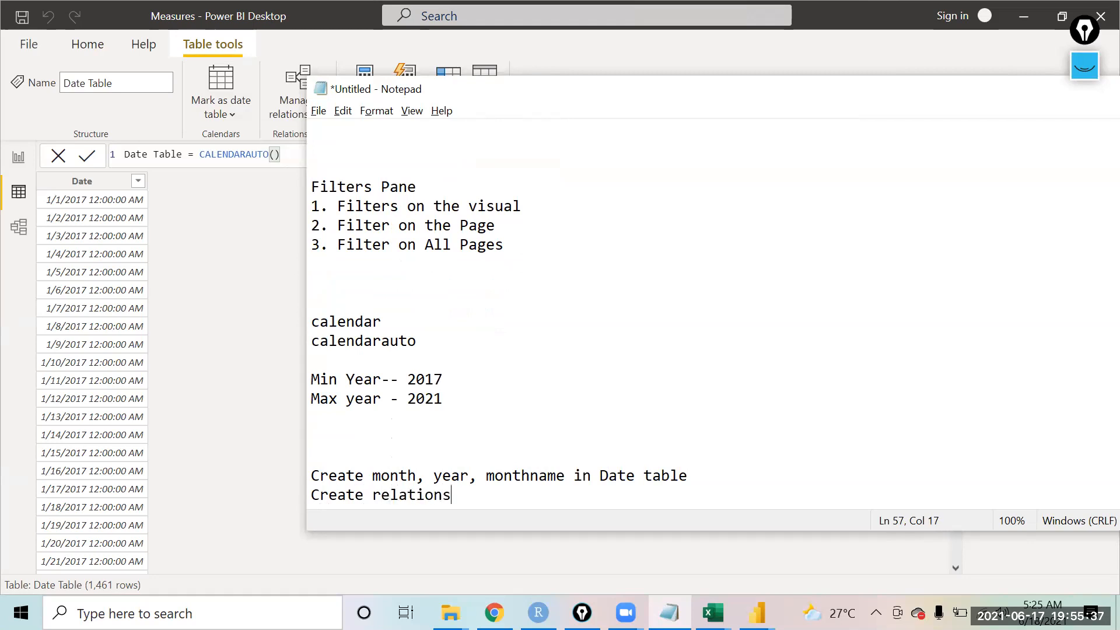
pyautogui.write('hip betwe')
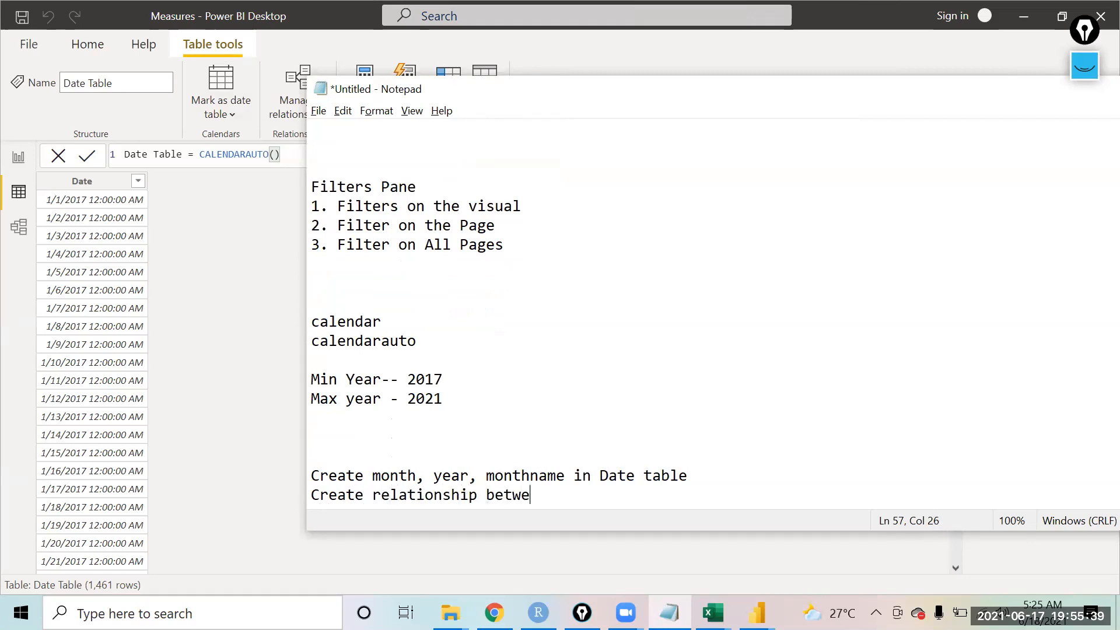
pyautogui.write('en date table and ')
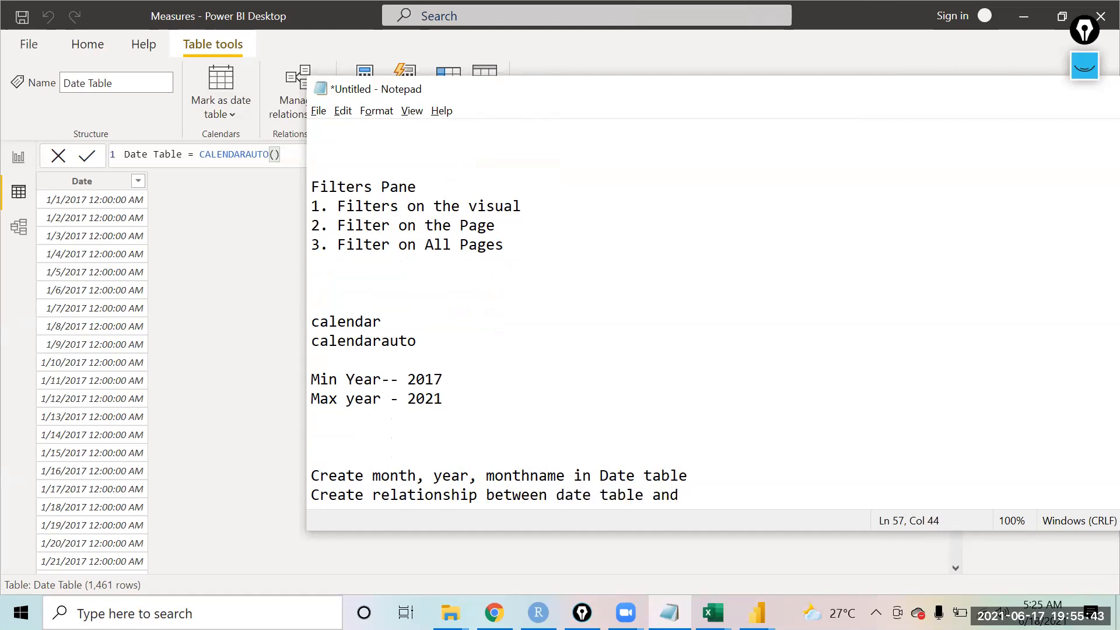
pyautogui.write('Training Sa')
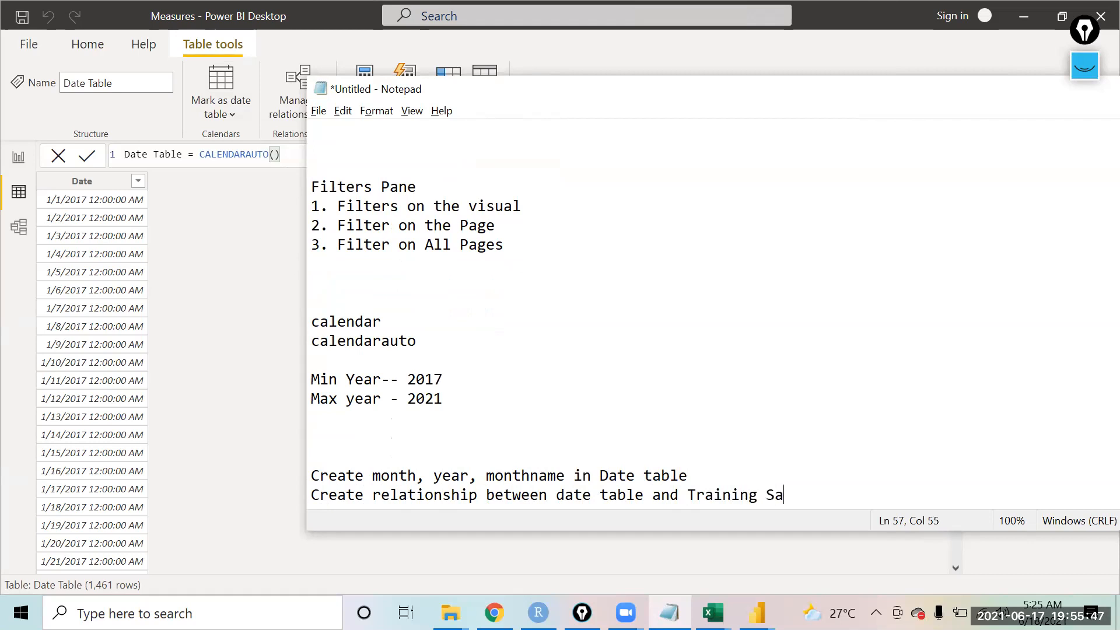
pyautogui.write('mple')
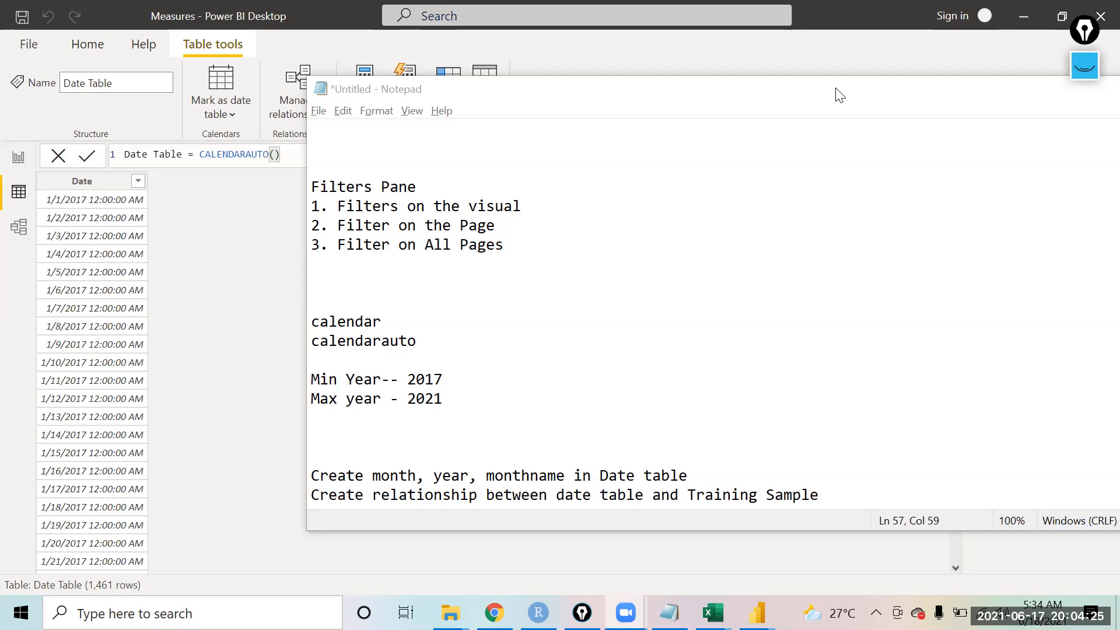
# Step: Return to Power BI and add a calculated column Month No = MONTH('Date Table'[Date]) to the Date Table
pyautogui.click(270, 299)
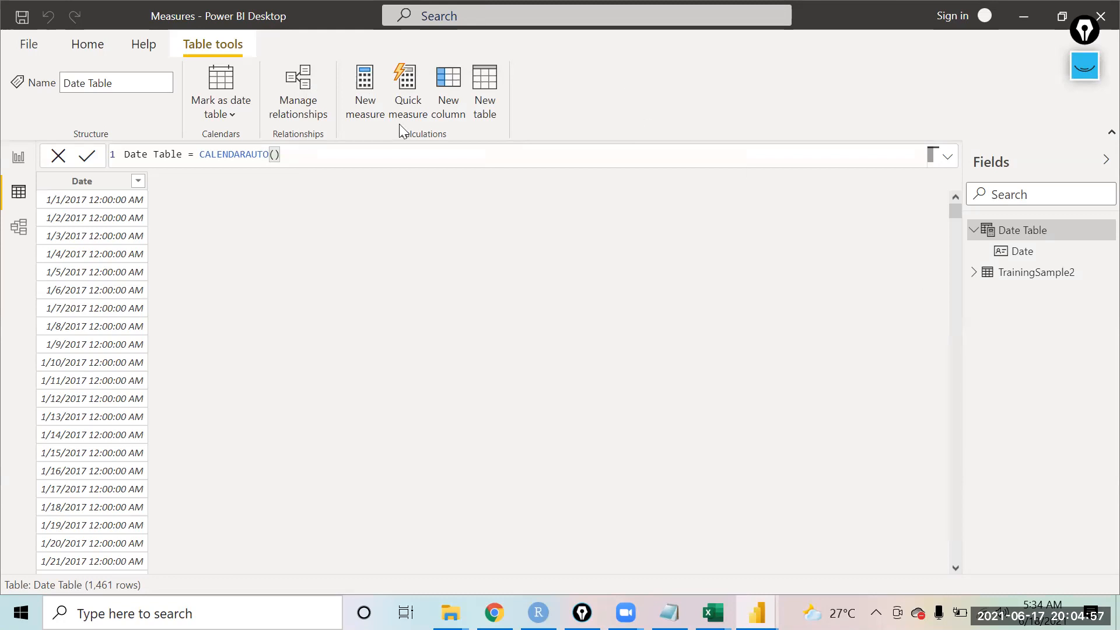
pyautogui.click(450, 104)
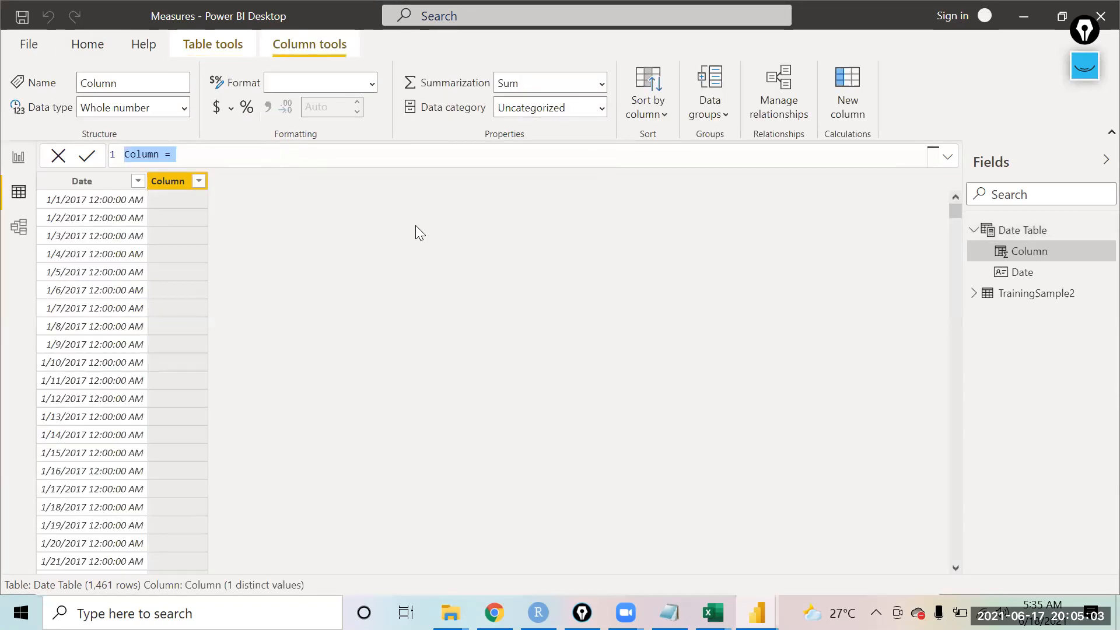
pyautogui.write('Month No')
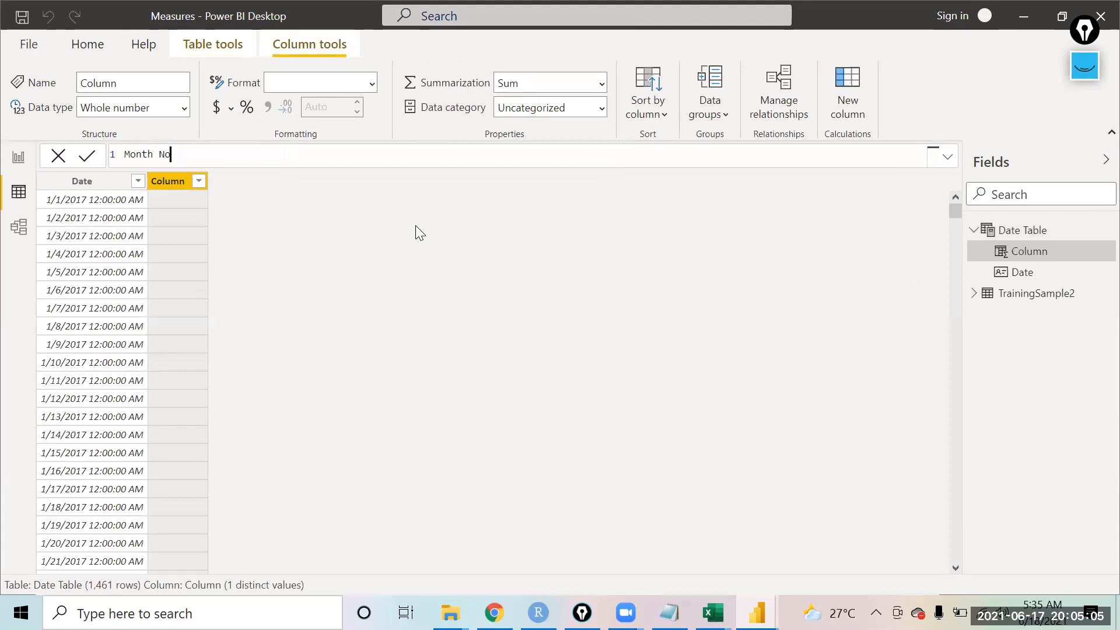
pyautogui.write('= month')
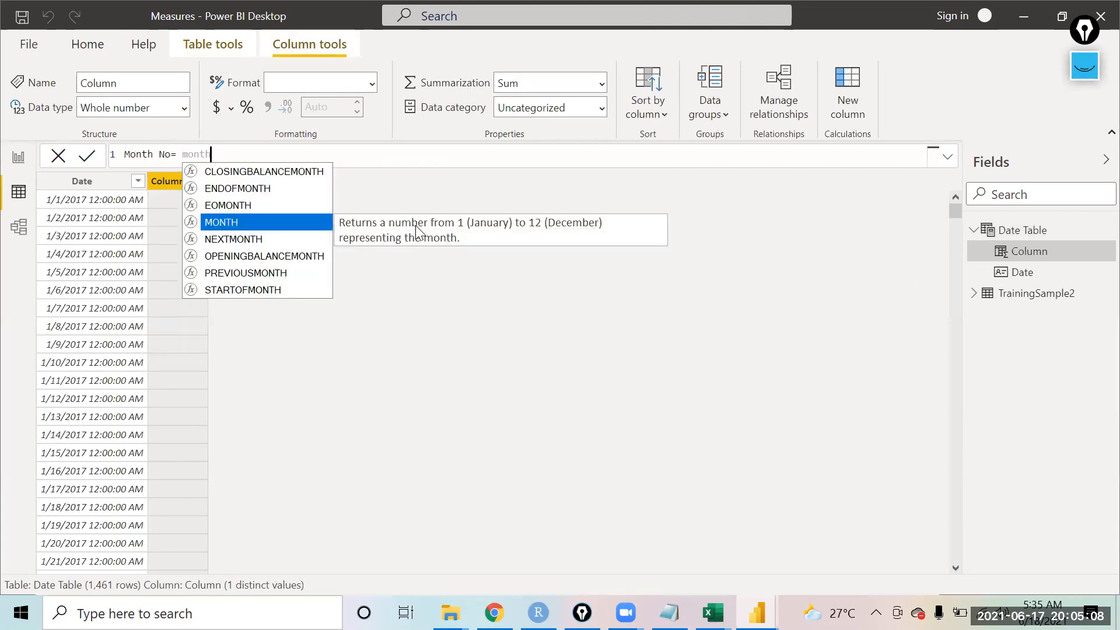
pyautogui.press('Tab')
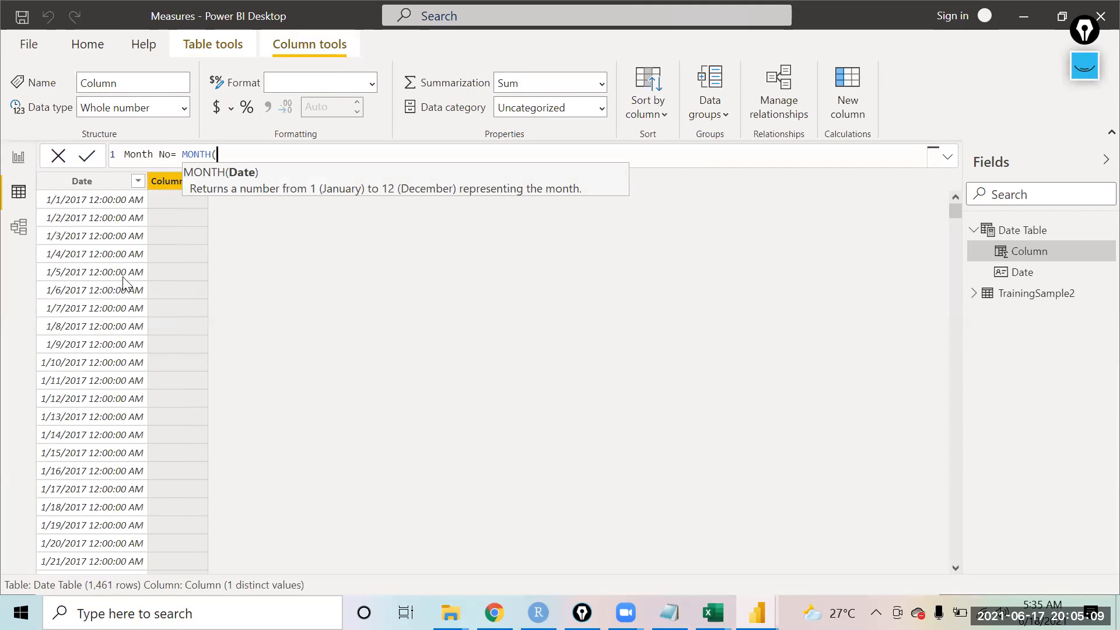
pyautogui.write('date')
pyautogui.press('Down')
pyautogui.press('Down')
pyautogui.press('Tab')
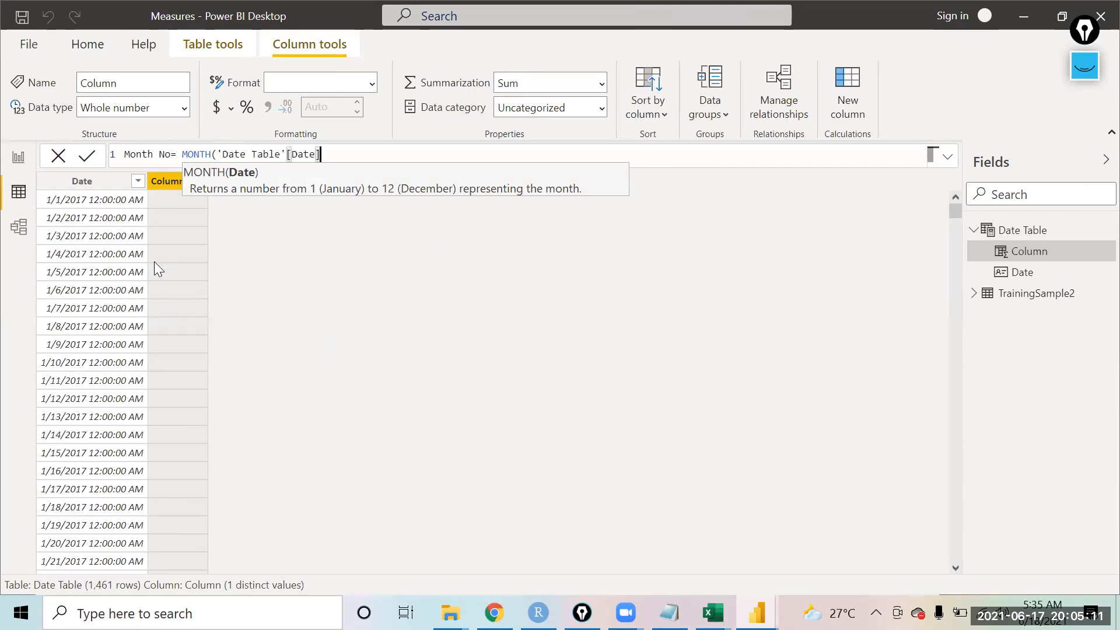
pyautogui.write(')')
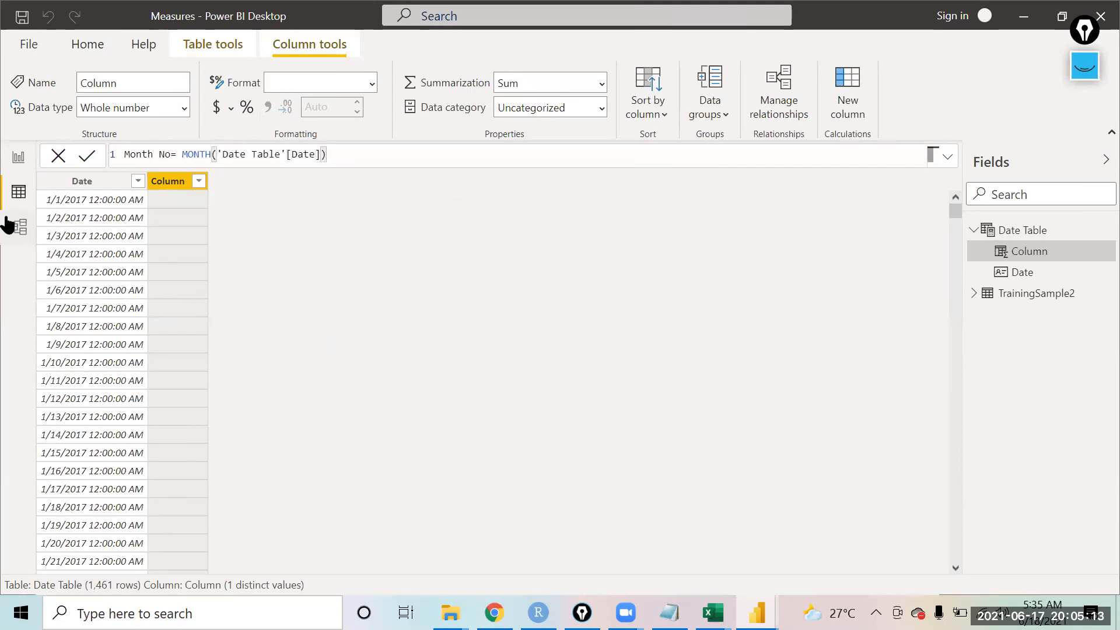
pyautogui.click(84, 157)
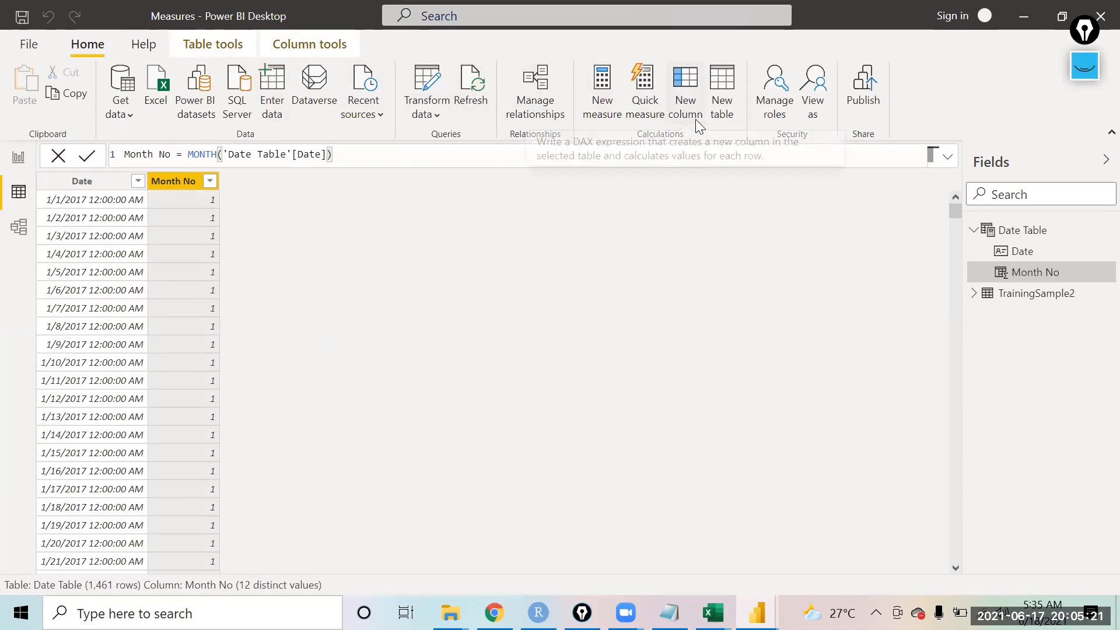
# Step: Add a calculated column MonthName = FORMAT('Date Table'[Month No],"mmm") to the Date Table
pyautogui.click(674, 115)
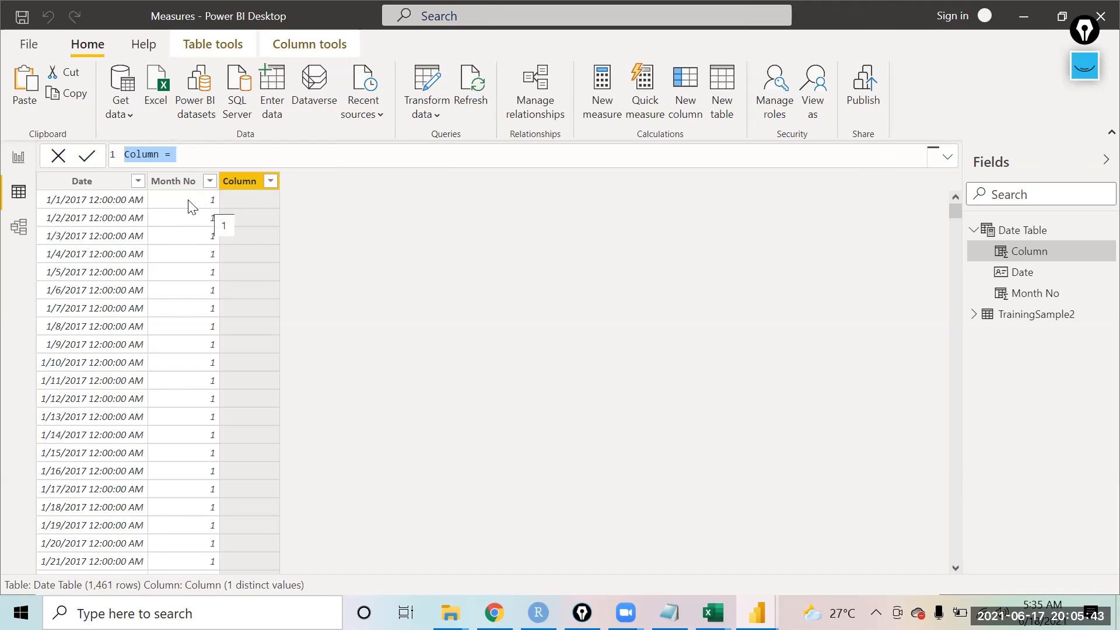
pyautogui.write('MonthName= form')
pyautogui.press('Tab')
pyautogui.write('month')
pyautogui.press('Up')
pyautogui.press('Up')
pyautogui.press('Up')
pyautogui.press('Tab')
pyautogui.write(',"mmm")')
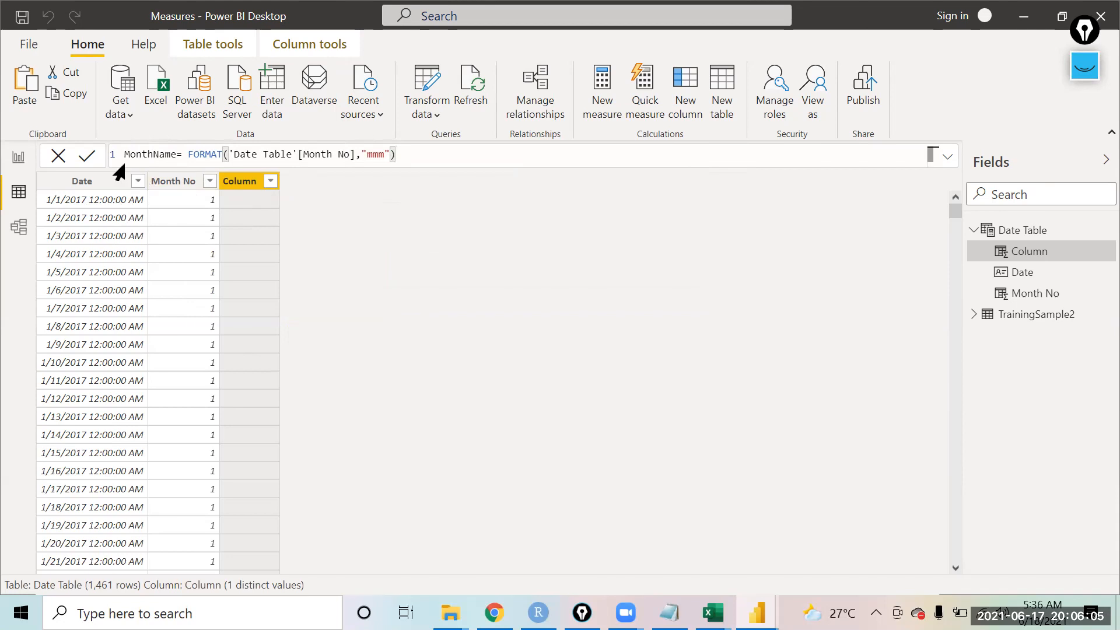
pyautogui.click(89, 156)
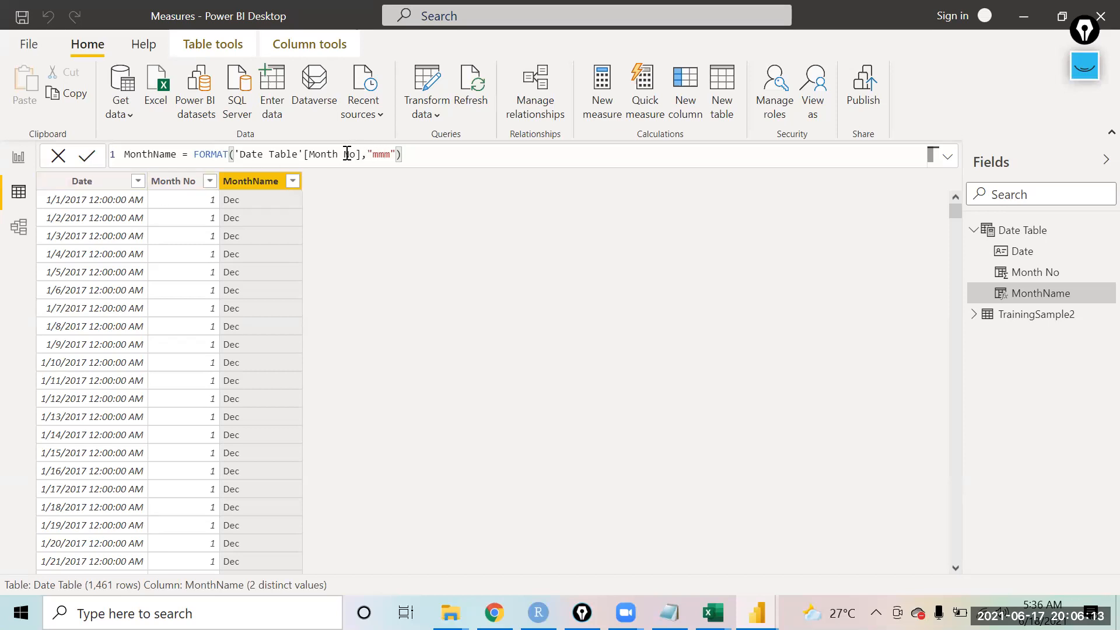
# Step: Change the MonthName formula to format 'Date Table'[Date] instead of Month No and commit it
pyautogui.moveTo(363, 154); pyautogui.dragTo(306, 157)
pyautogui.doubleClick(328, 158)
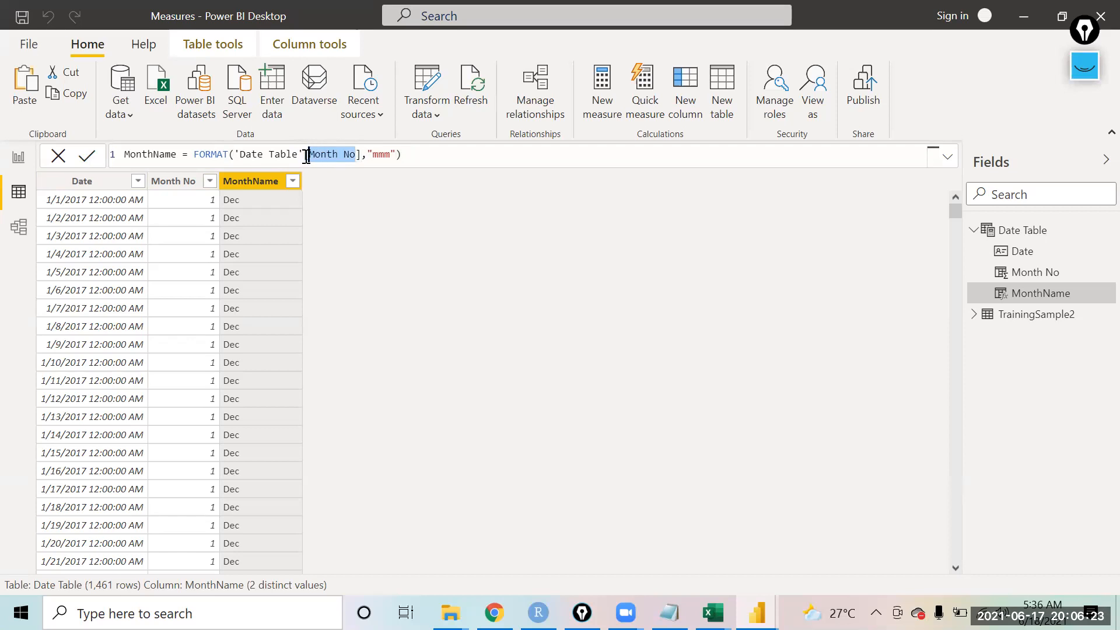
pyautogui.write('Date')
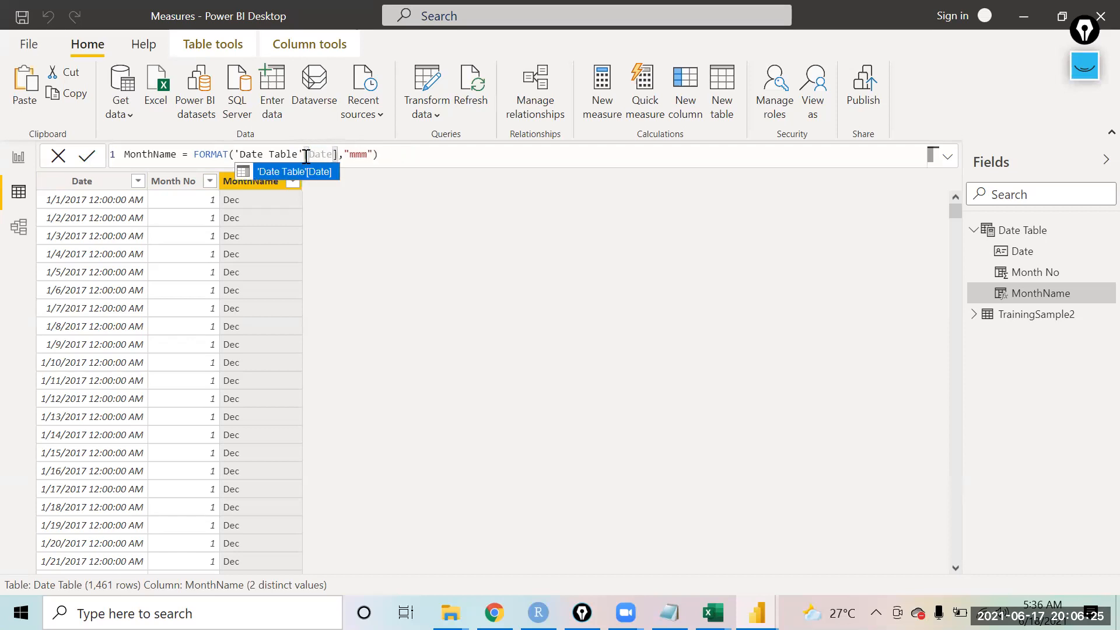
pyautogui.click(452, 158)
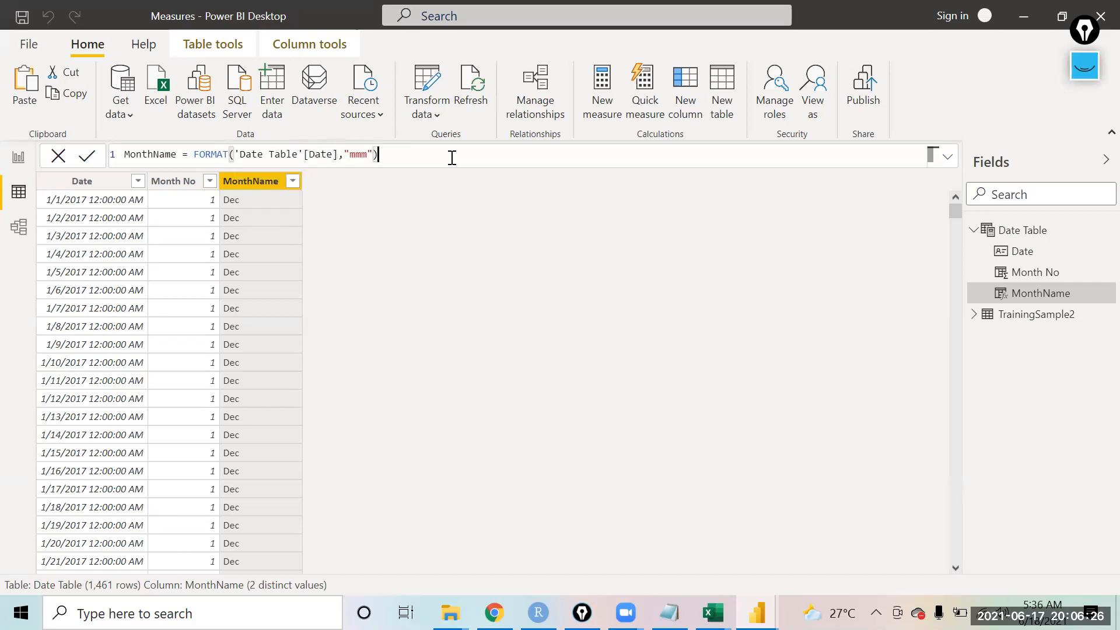
pyautogui.click(85, 161)
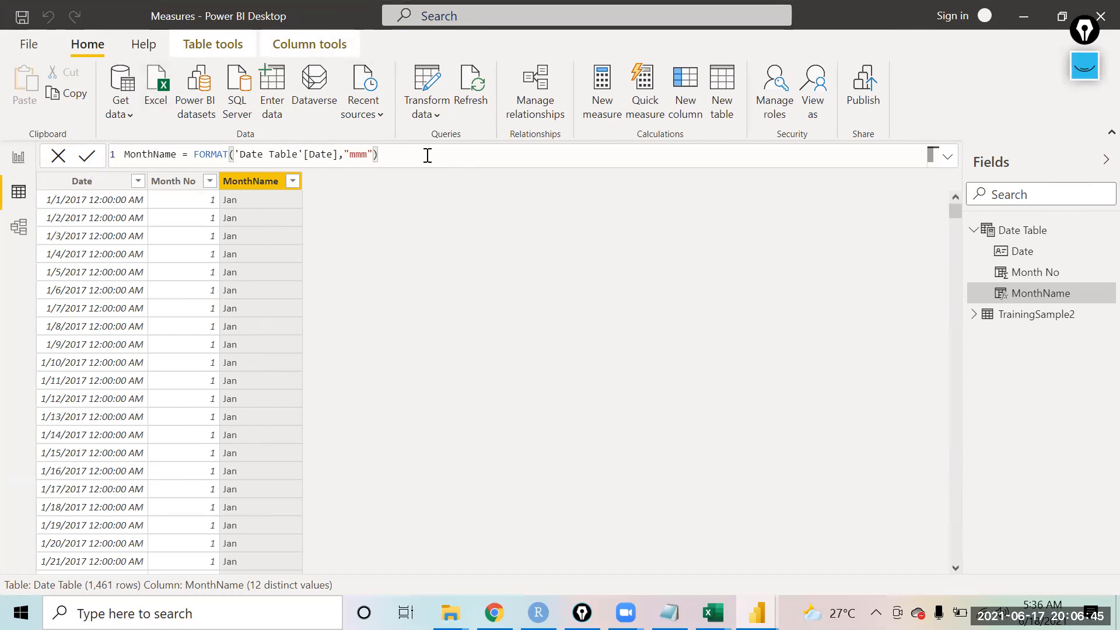
# Step: Add a calculated column YEar = YEAR('Date Table'[Date]) to the Date Table
pyautogui.click(689, 110)
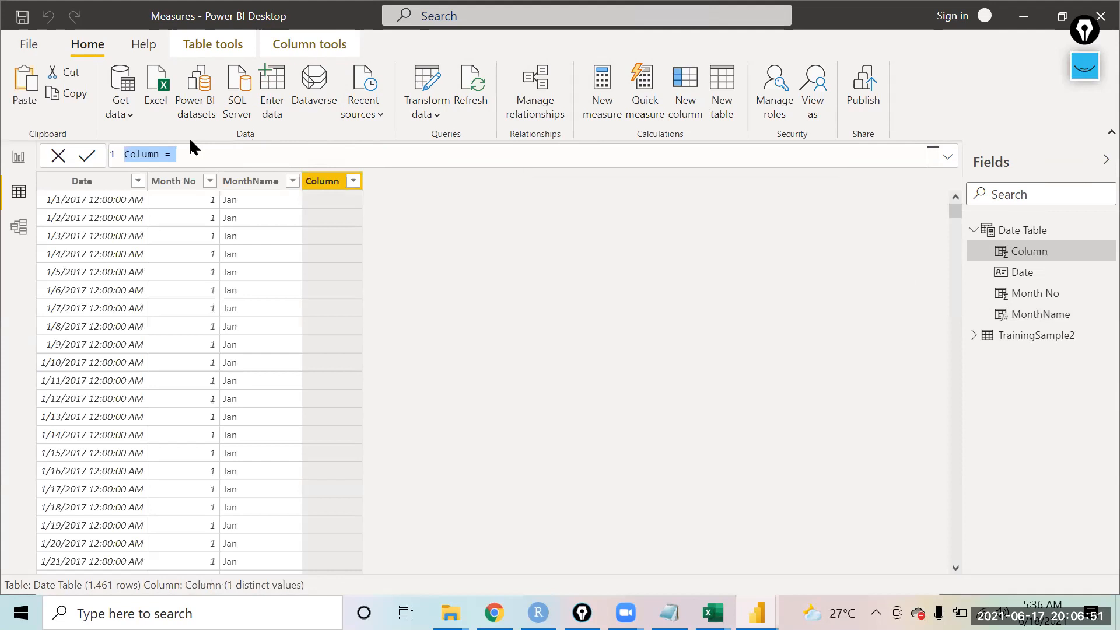
pyautogui.write('YEar=')
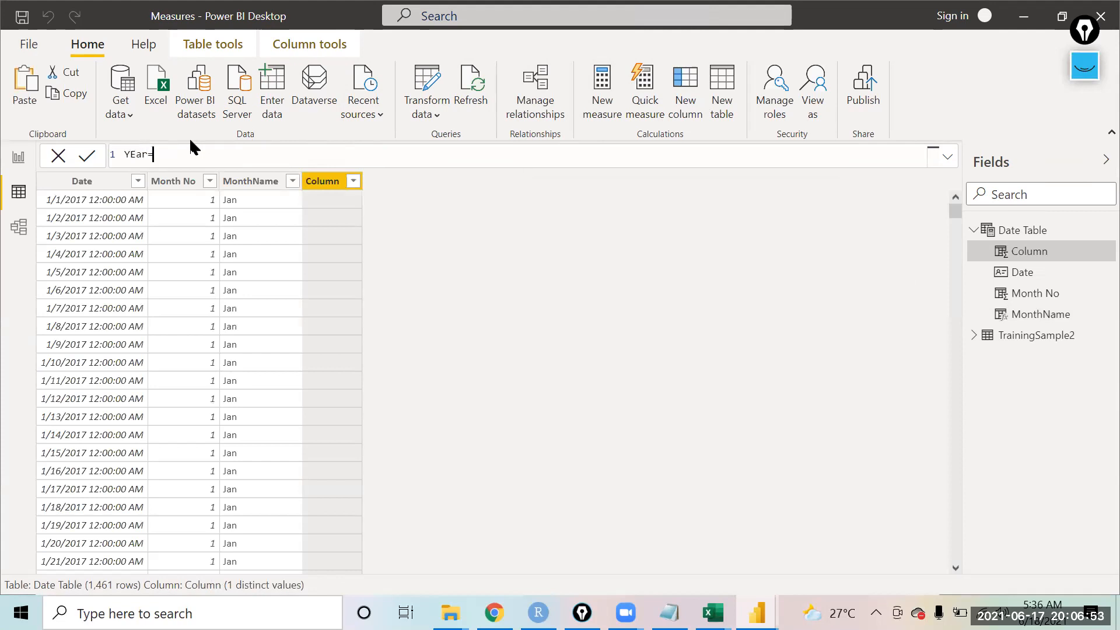
pyautogui.write('YEAR(')
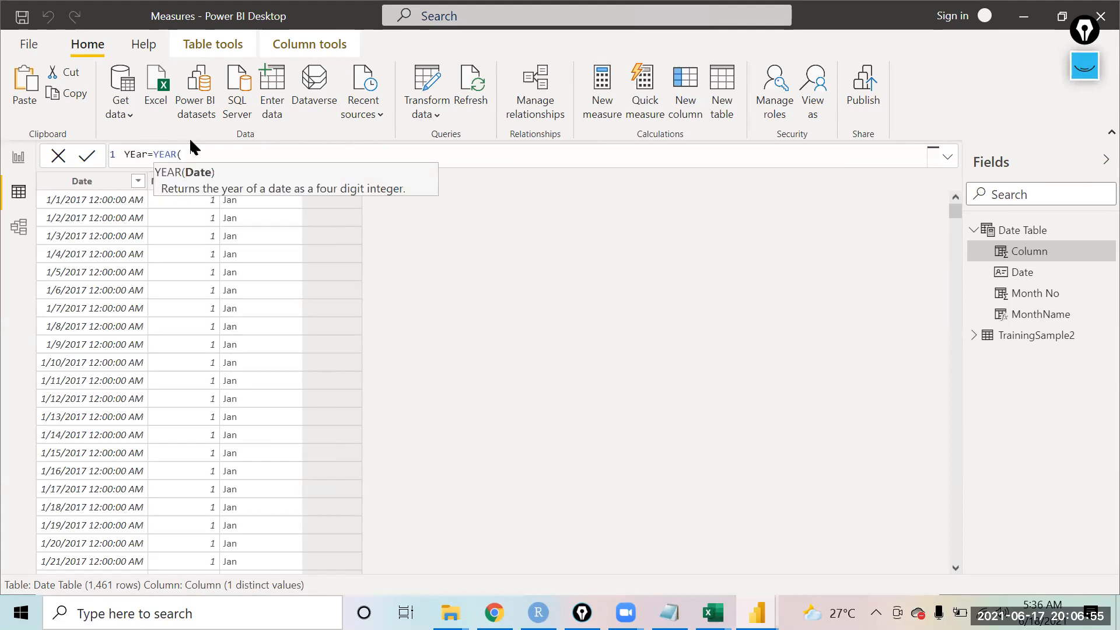
pyautogui.write('sale')
pyautogui.press('Down')
pyautogui.press('Down')
pyautogui.press('Up')
pyautogui.press('Up')
pyautogui.press('Up')
pyautogui.press('Down')
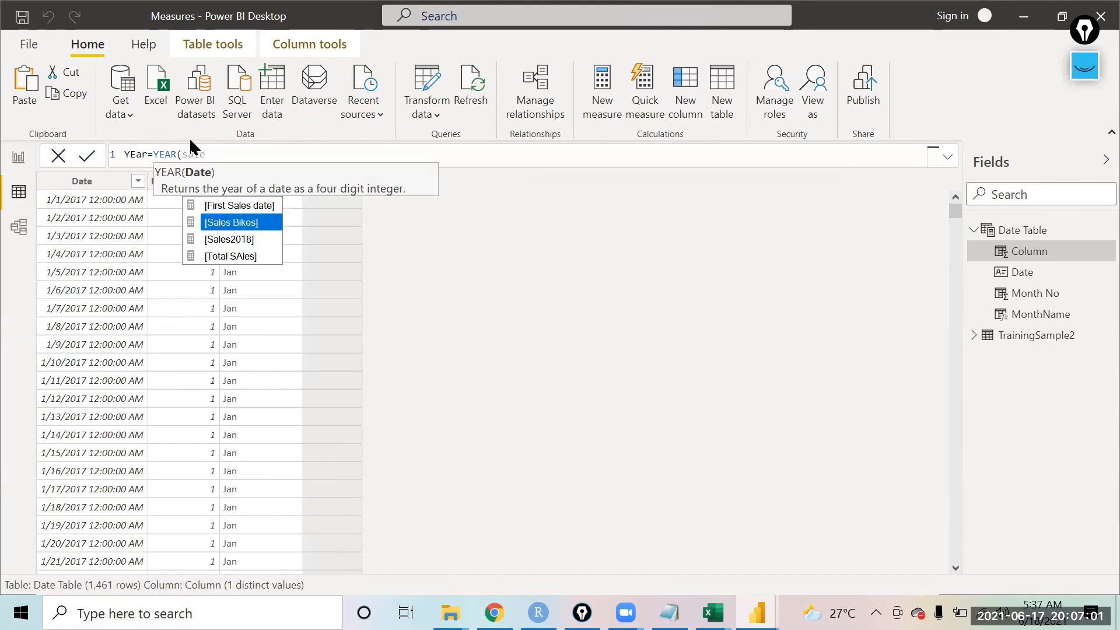
pyautogui.press('BackSpace')
pyautogui.press('BackSpace')
pyautogui.press('BackSpace')
pyautogui.press('BackSpace')
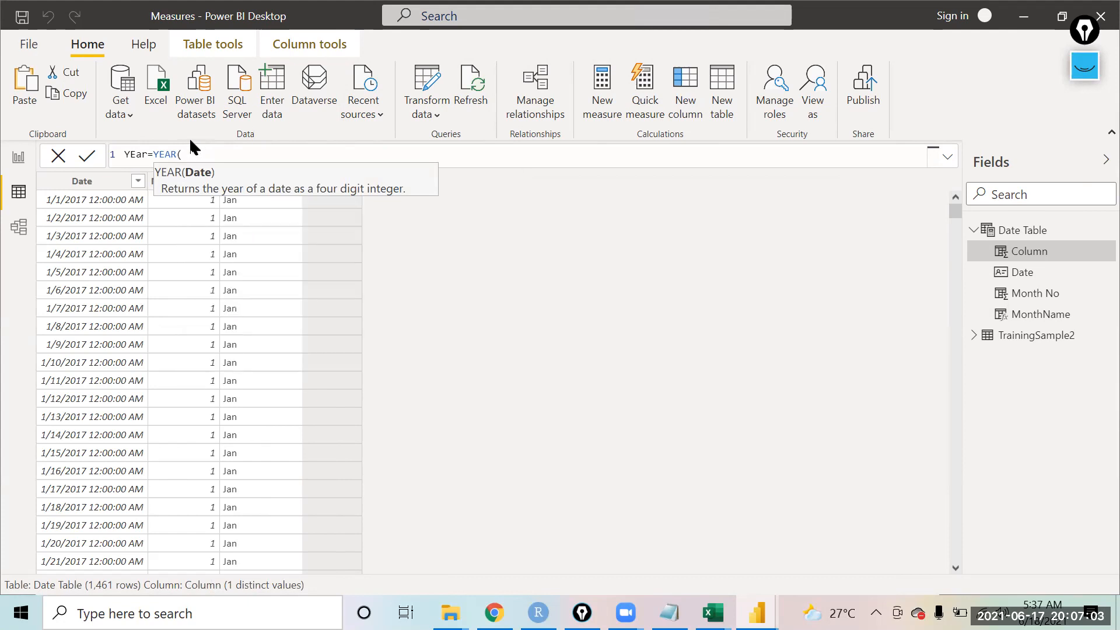
pyautogui.write('dat')
pyautogui.press('Down')
pyautogui.press('Down')
pyautogui.press('Down')
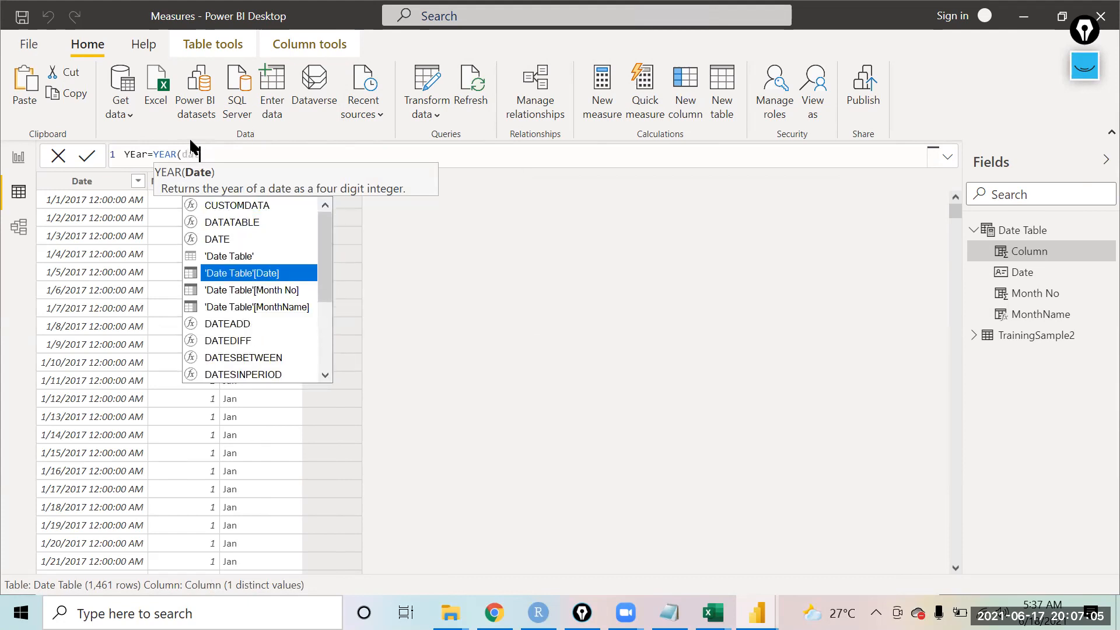
pyautogui.press('Tab')
pyautogui.write(')')
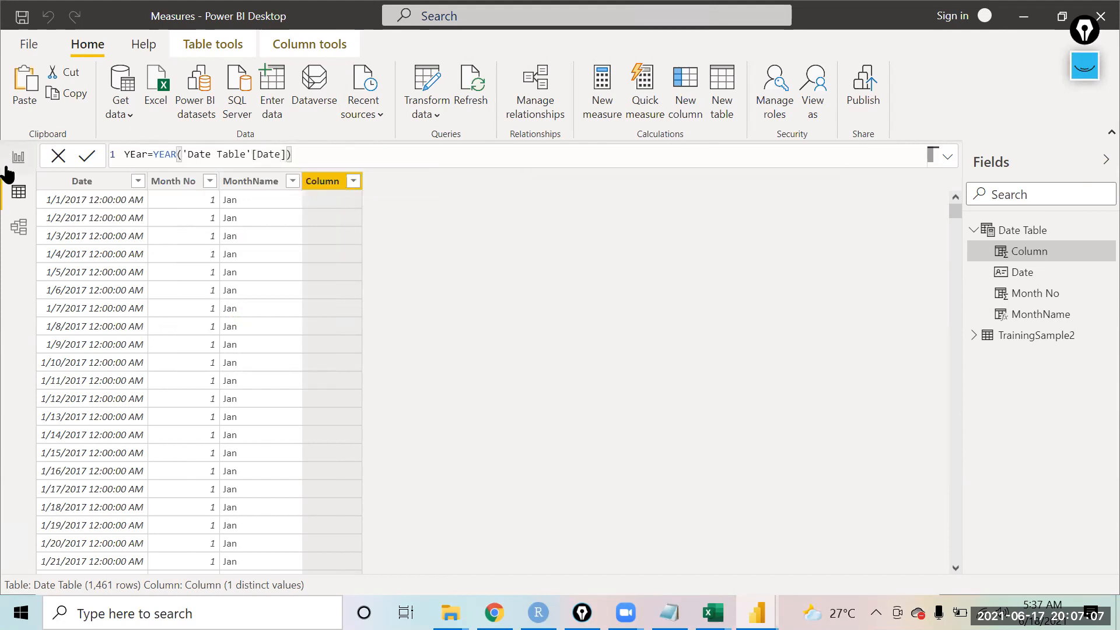
pyautogui.click(91, 157)
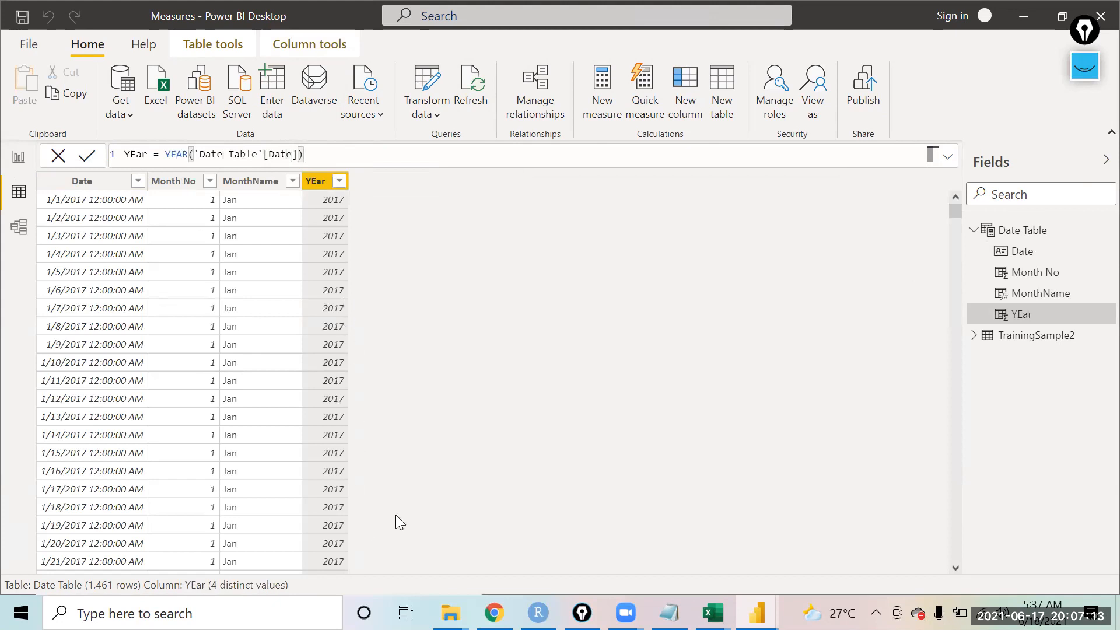
# Step: In the model view, relate the Date Table's Date field to TrainingSample2's SalesDate field
pyautogui.click(17, 228)
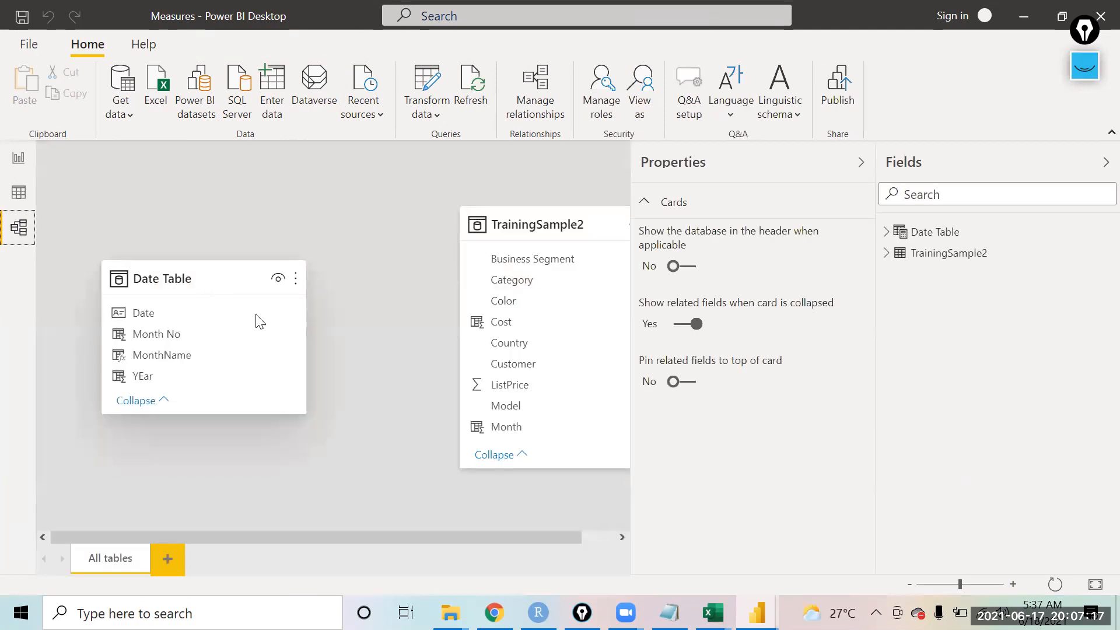
pyautogui.moveTo(565, 223); pyautogui.dragTo(502, 223)
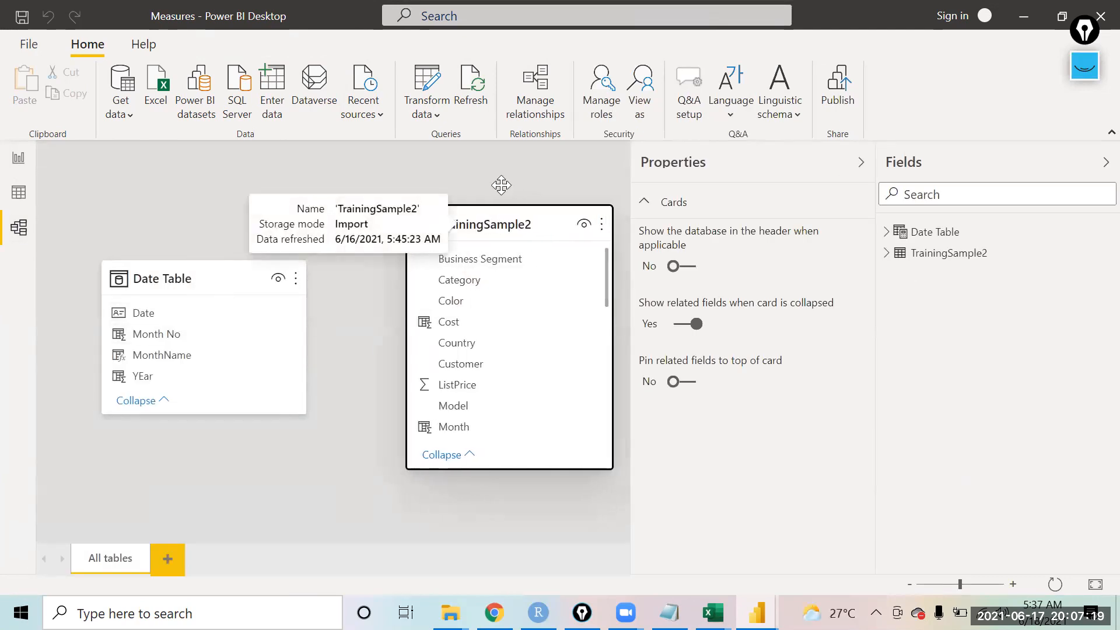
pyautogui.moveTo(597, 258); pyautogui.dragTo(597, 334)
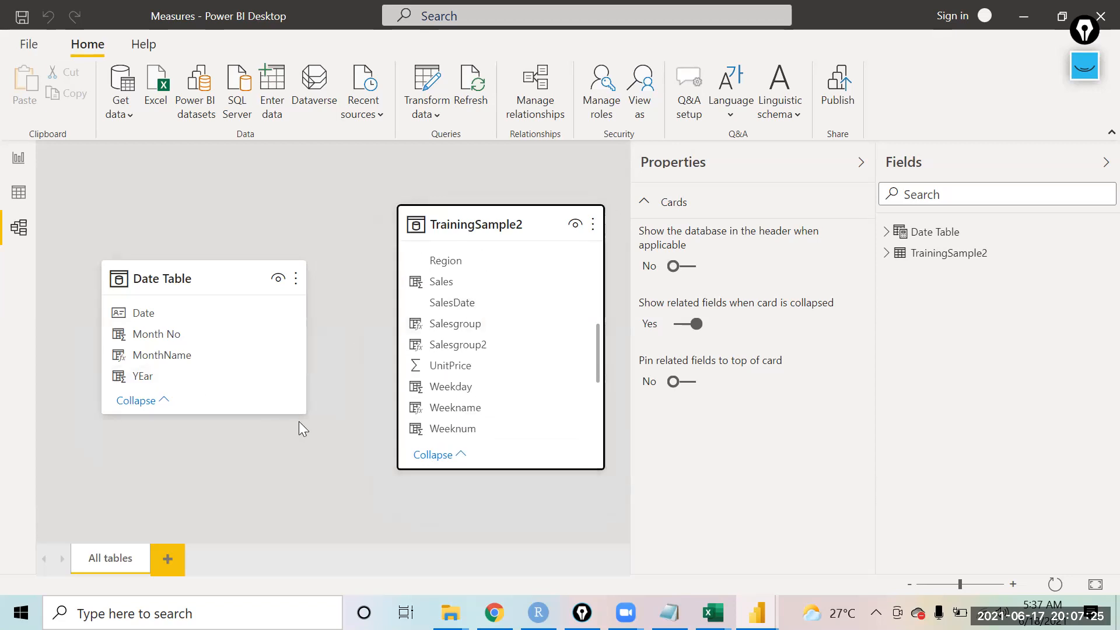
pyautogui.moveTo(144, 314); pyautogui.dragTo(468, 307)
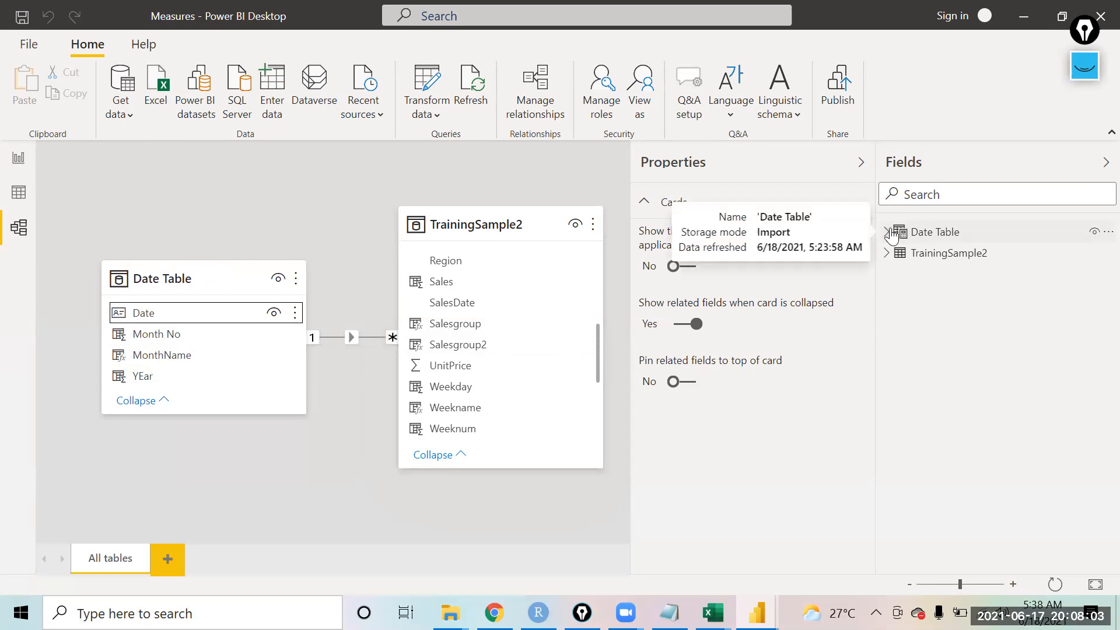
# Step: Review the Date Table fields across the views, then widen the sales table visual on Page 3
pyautogui.click(885, 232)
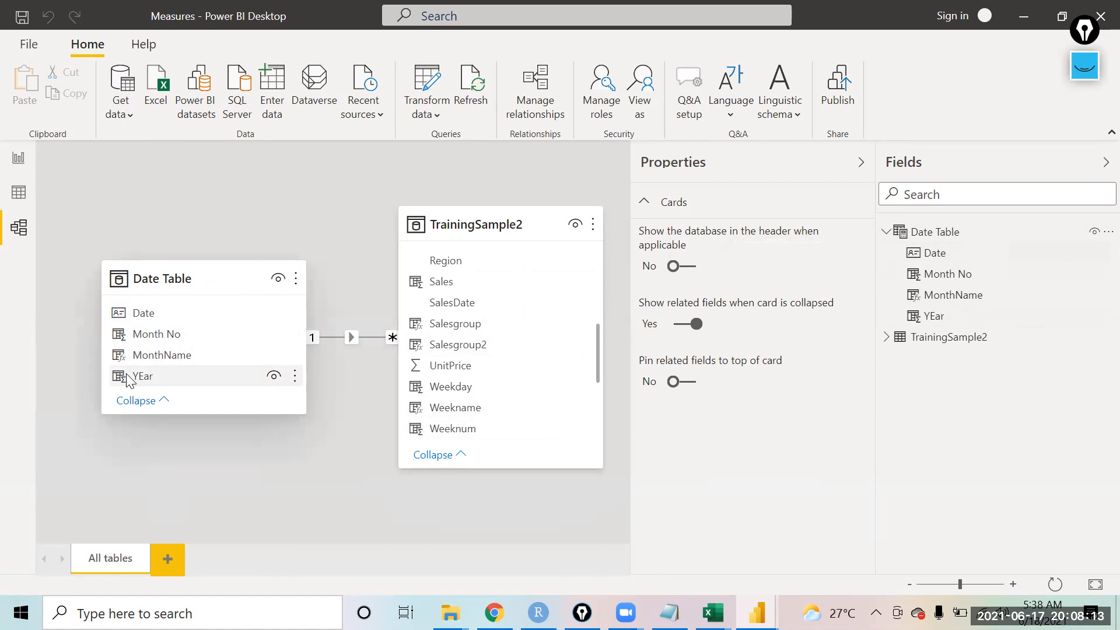
pyautogui.click(17, 193)
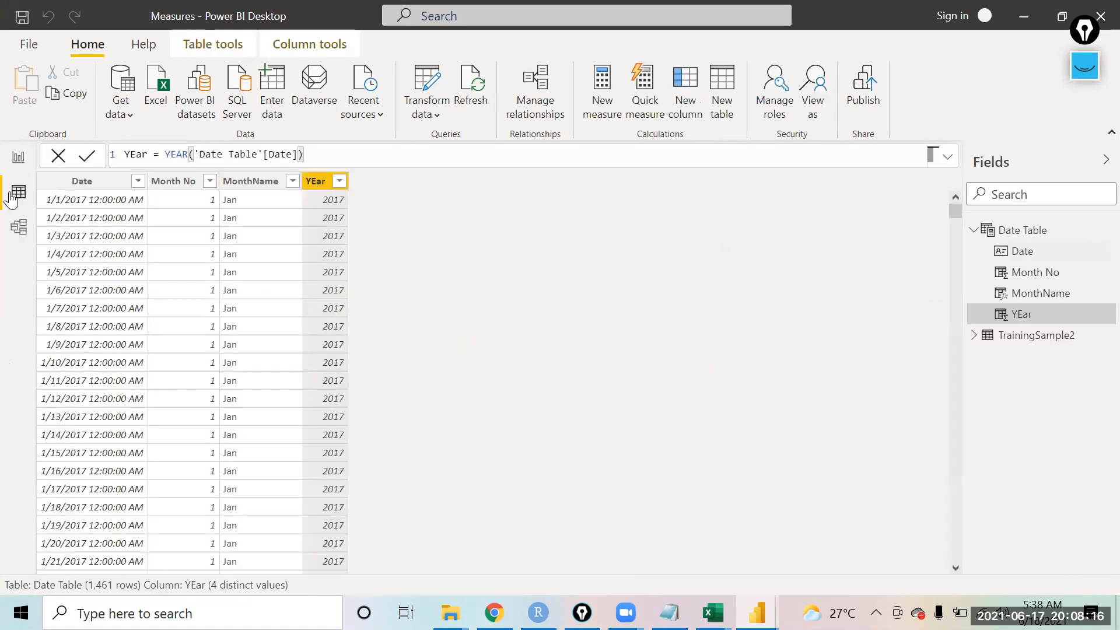
pyautogui.click(18, 158)
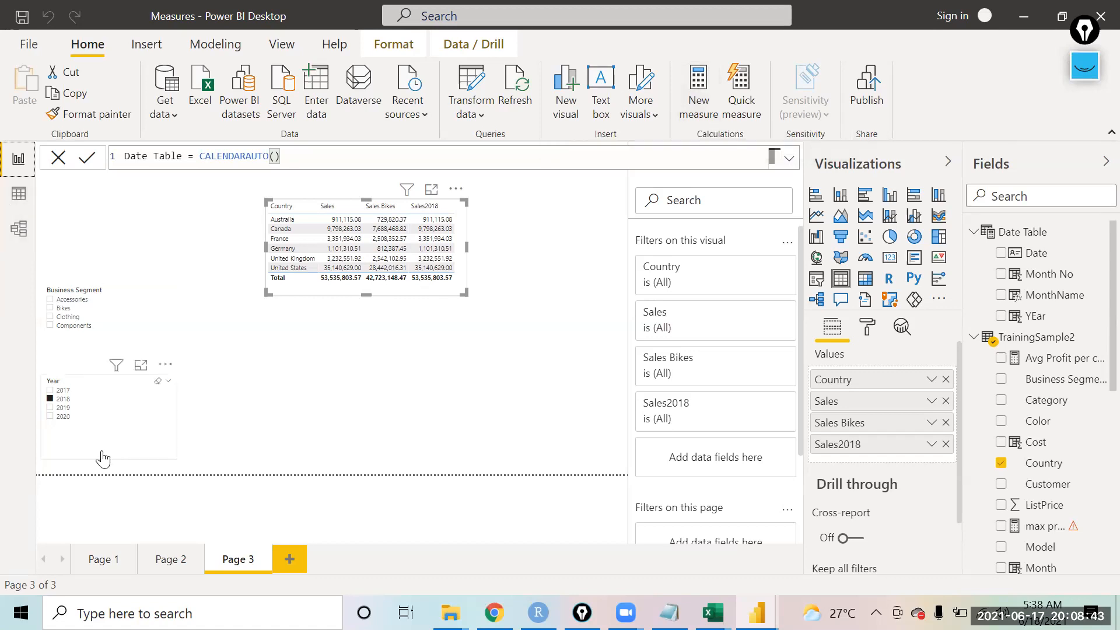
pyautogui.click(17, 238)
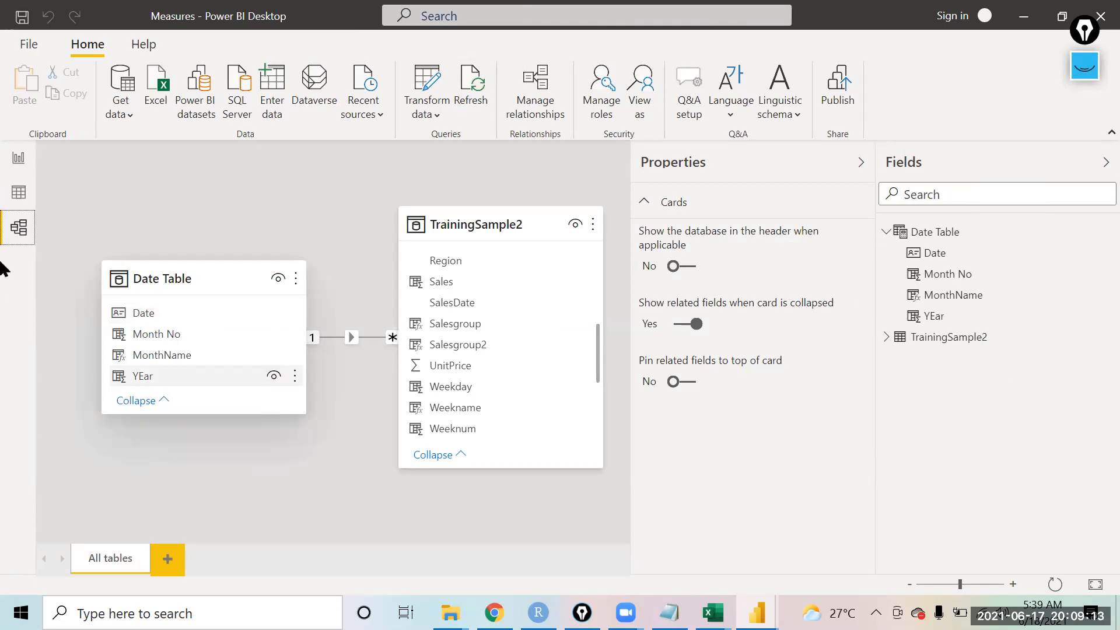
pyautogui.click(19, 190)
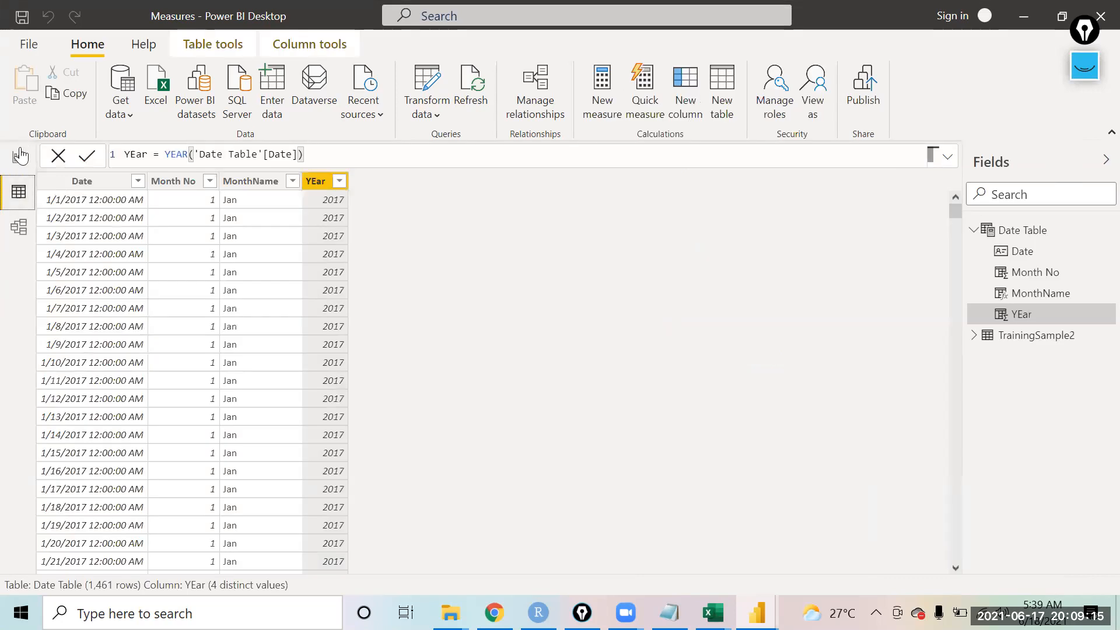
pyautogui.click(18, 158)
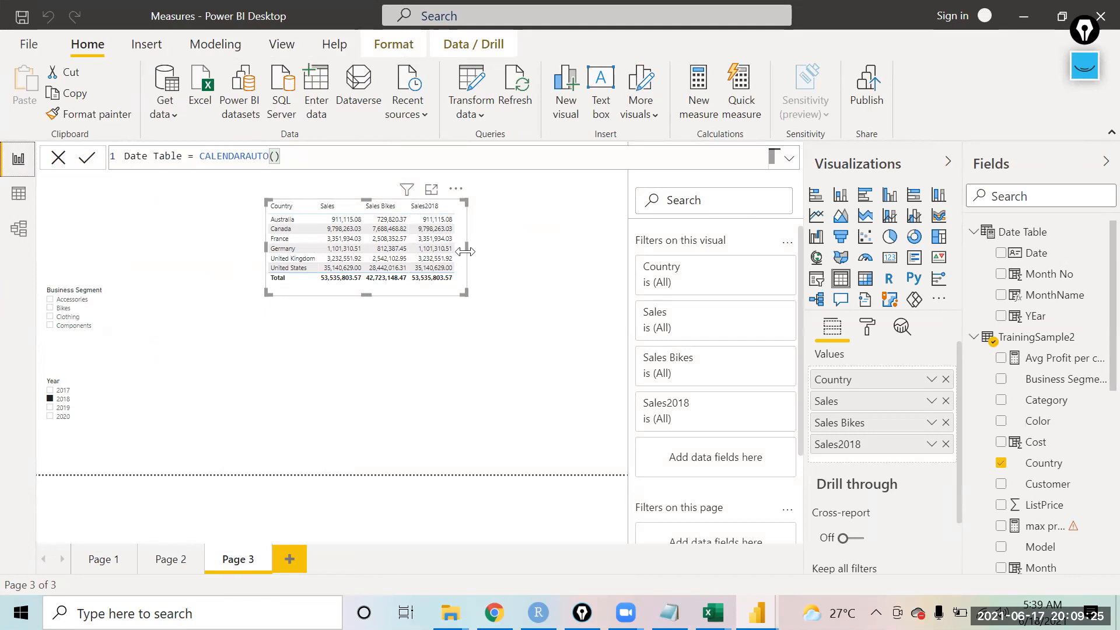
pyautogui.moveTo(467, 247); pyautogui.dragTo(556, 234)
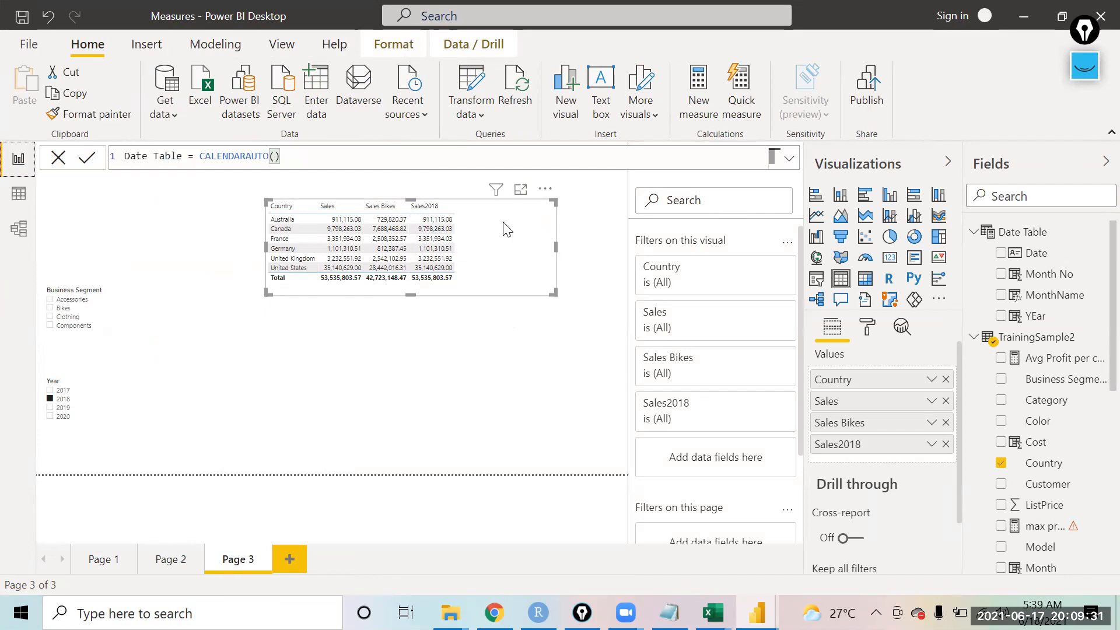
# Step: Switch to Notepad and add a note line "1 MAy 2017 to 15 May 2017"
pyautogui.hotkey('alt', 'Tab')
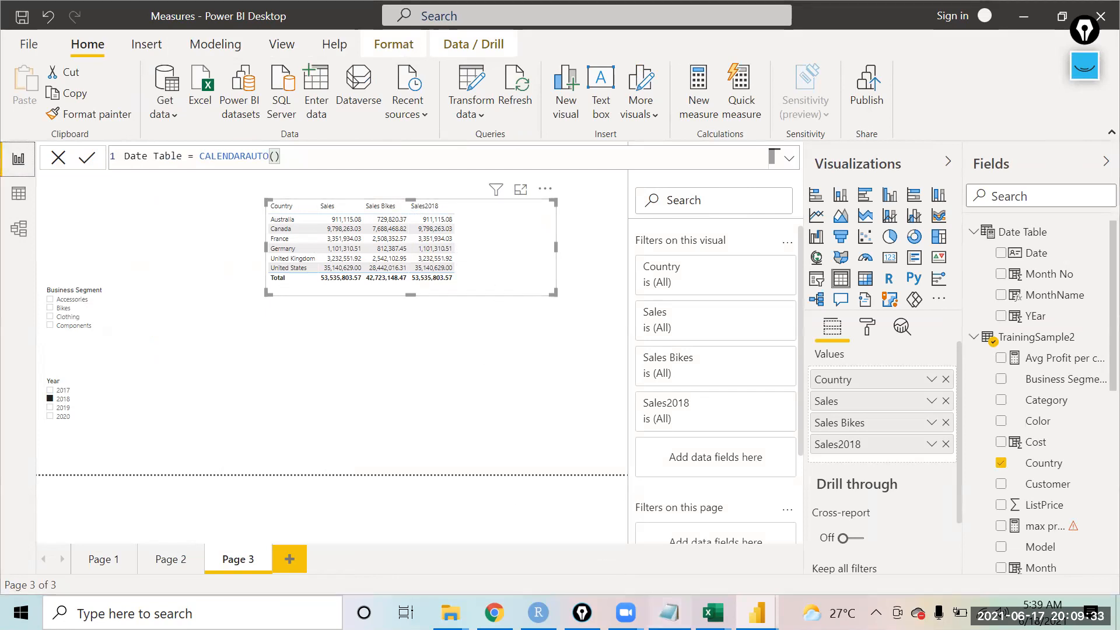
pyautogui.press('Return')
pyautogui.press('Return')
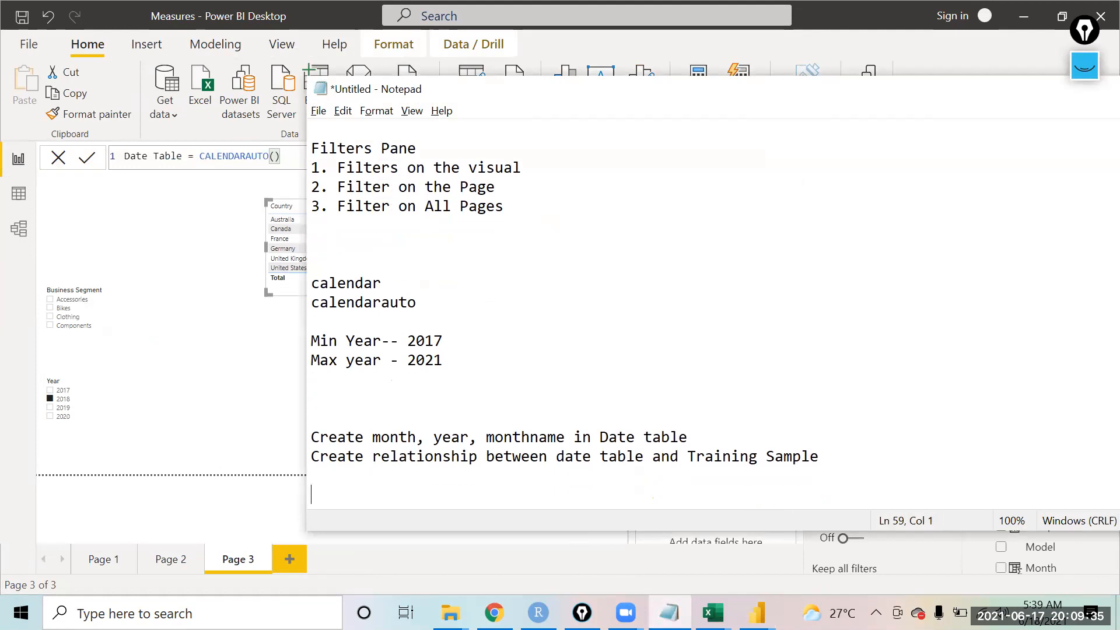
pyautogui.write('1 MAy ')
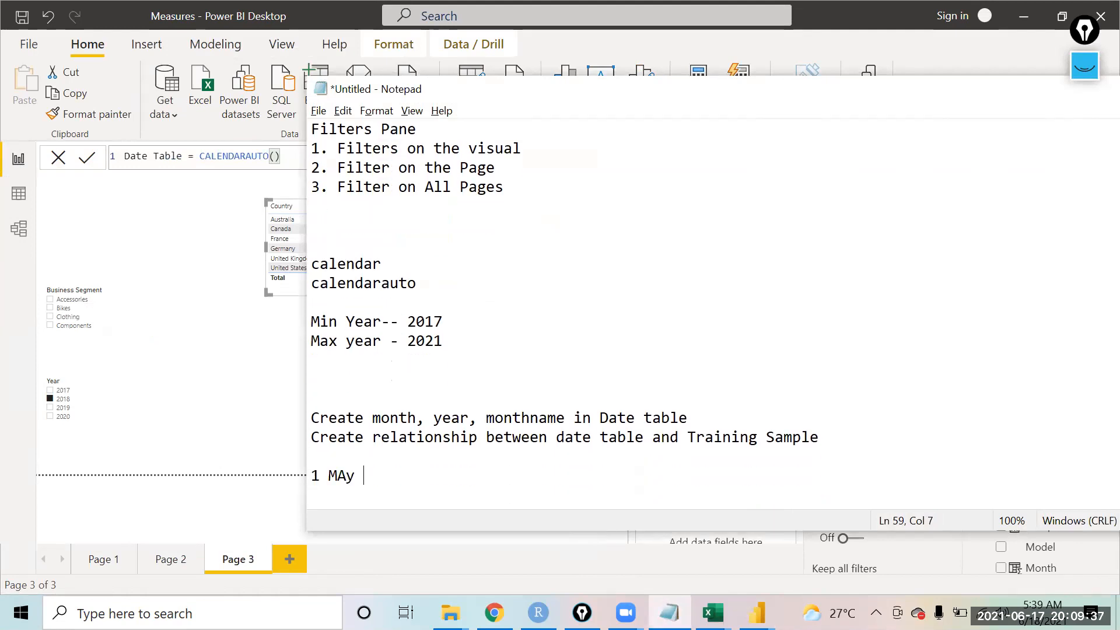
pyautogui.write('2017 to 15 May 2017')
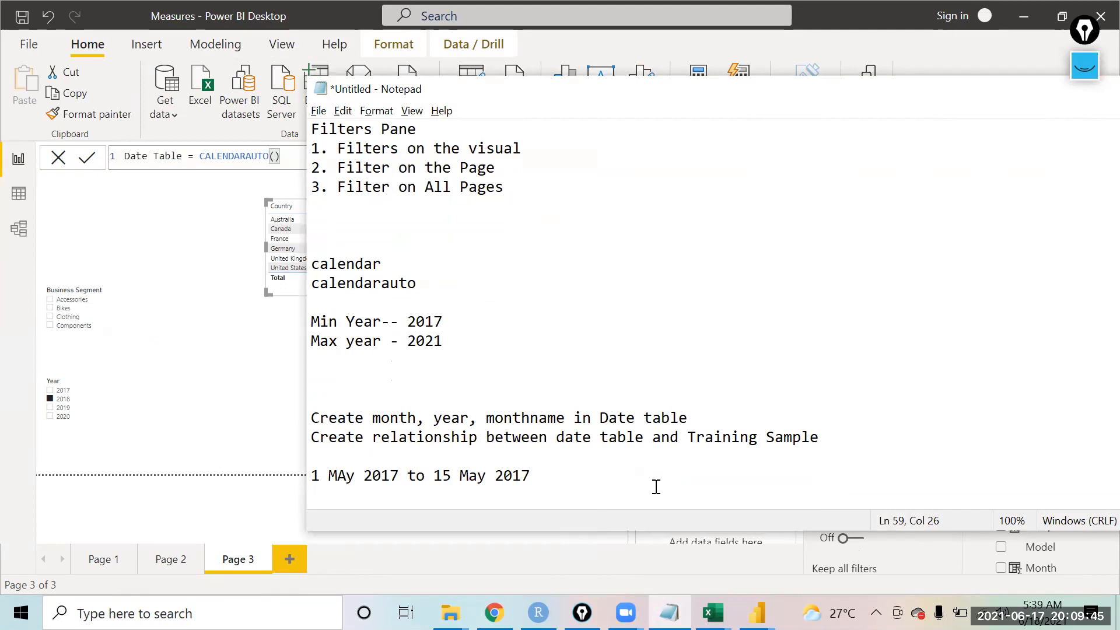
# Step: Create a new measure named 1May 15May and start its formula with CALCULATE
pyautogui.click(208, 426)
pyautogui.click(529, 273)
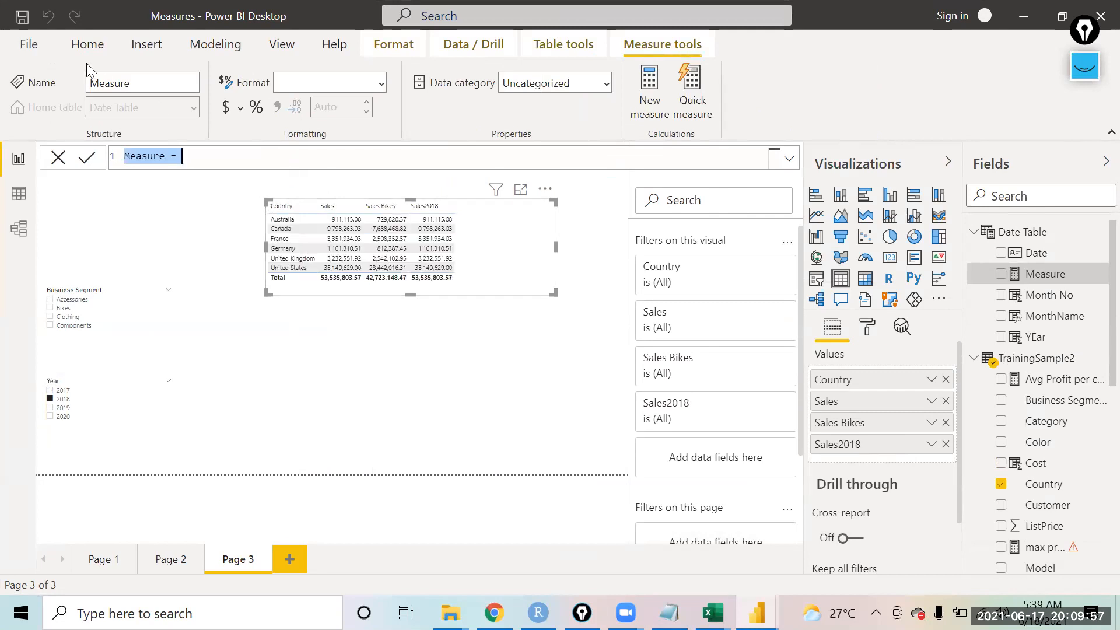
pyautogui.write('1Mat')
pyautogui.press('BackSpace')
pyautogui.write('y 15May=')
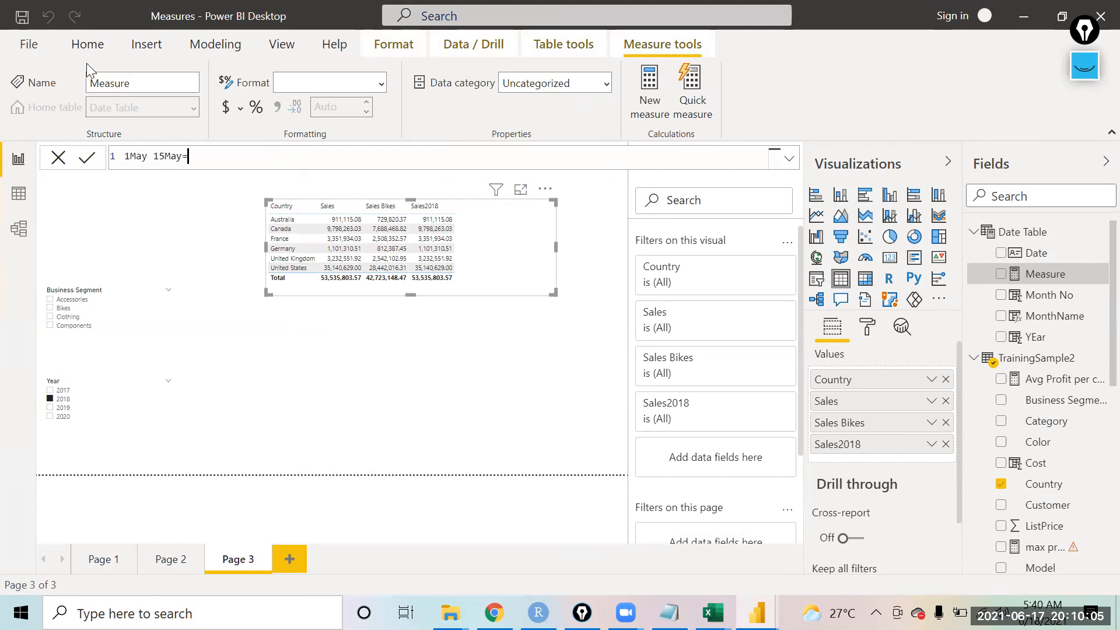
pyautogui.write('date')
pyautogui.press('Down')
pyautogui.press('Down')
pyautogui.press('Down')
pyautogui.press('Tab')
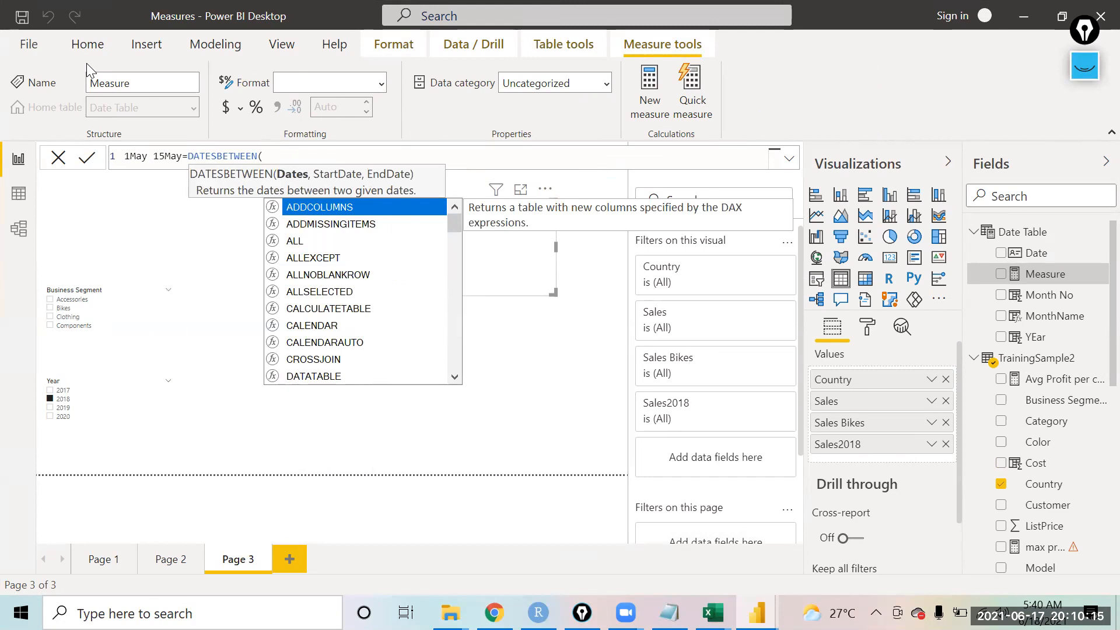
pyautogui.write('sal')
pyautogui.press('BackSpace')
pyautogui.press('BackSpace')
pyautogui.press('BackSpace')
pyautogui.press('BackSpace')
pyautogui.press('BackSpace')
pyautogui.press('BackSpace')
pyautogui.press('BackSpace')
pyautogui.press('BackSpace')
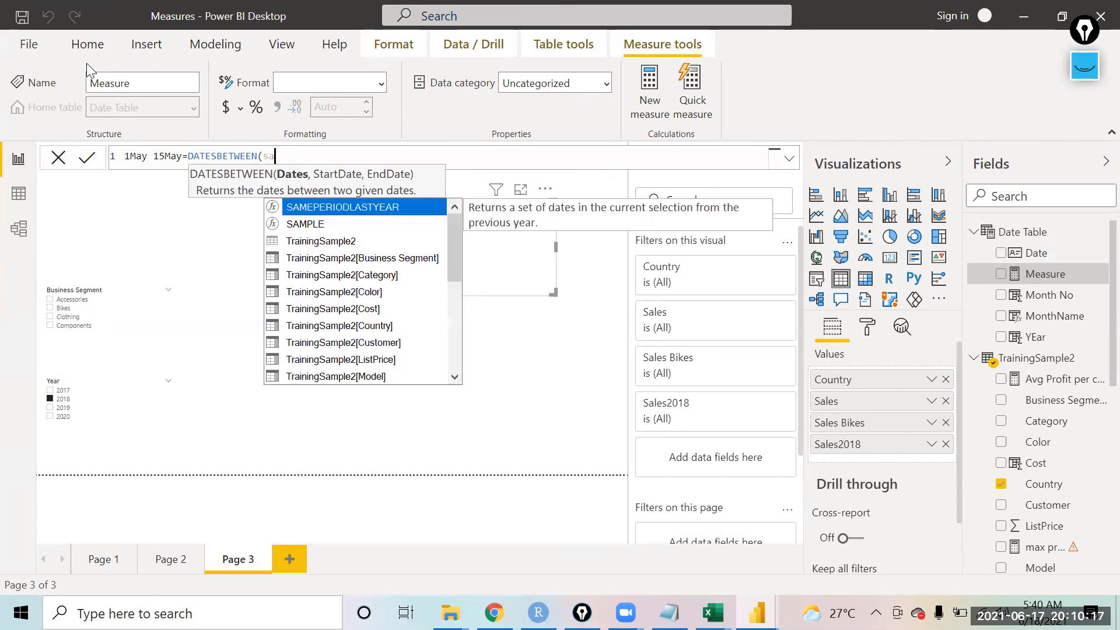
pyautogui.press('BackSpace')
pyautogui.press('BackSpace')
pyautogui.press('BackSpace')
pyautogui.press('BackSpace')
pyautogui.press('BackSpace')
pyautogui.press('BackSpace')
pyautogui.press('BackSpace')
pyautogui.press('BackSpace')
pyautogui.write('ca')
pyautogui.press('Tab')
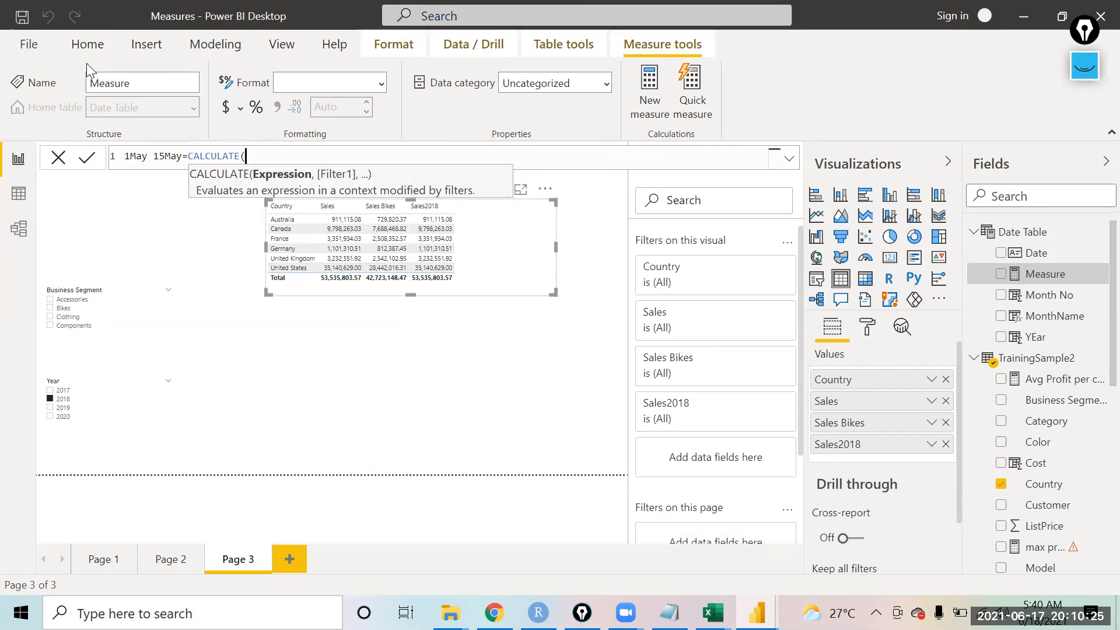
# Step: Enter SUM(TrainingSample2[Sales]) as the CALCULATE expression and start the next argument
pyautogui.write('SUBSTITUTE(')
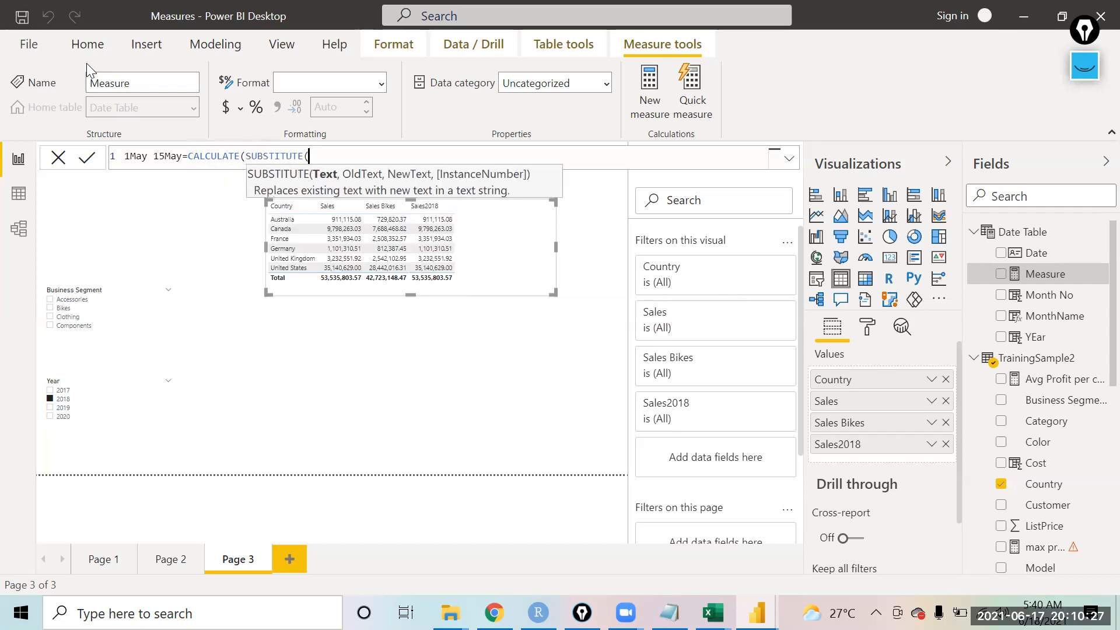
pyautogui.write('sal')
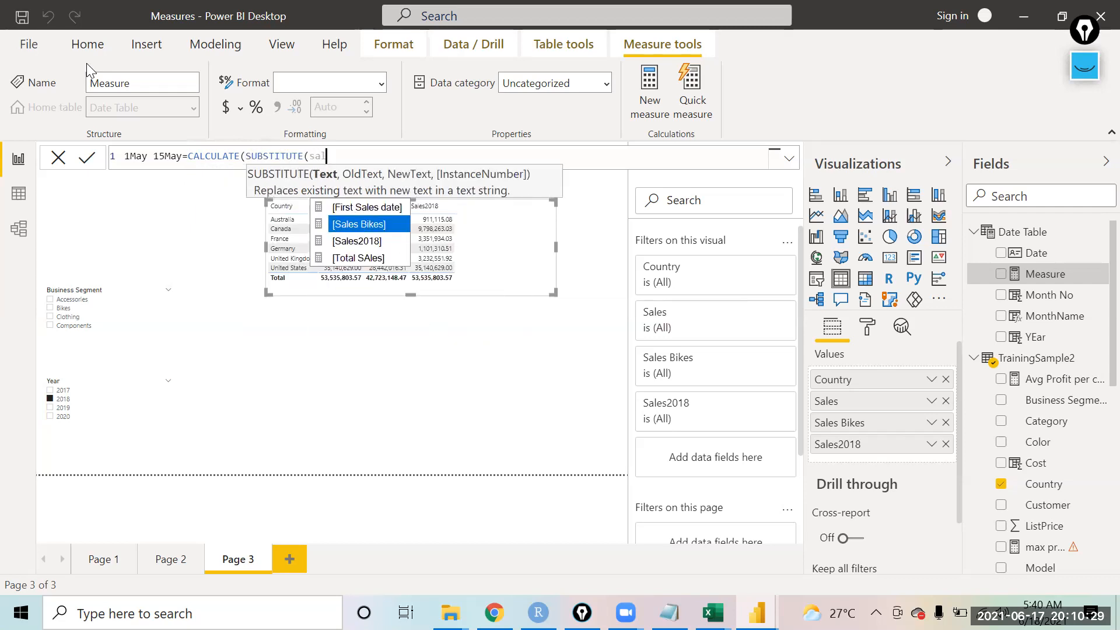
pyautogui.press('BackSpace')
pyautogui.press('BackSpace')
pyautogui.press('BackSpace')
pyautogui.press('BackSpace')
pyautogui.press('BackSpace')
pyautogui.press('BackSpace')
pyautogui.press('BackSpace')
pyautogui.press('BackSpace')
pyautogui.press('BackSpace')
pyautogui.press('BackSpace')
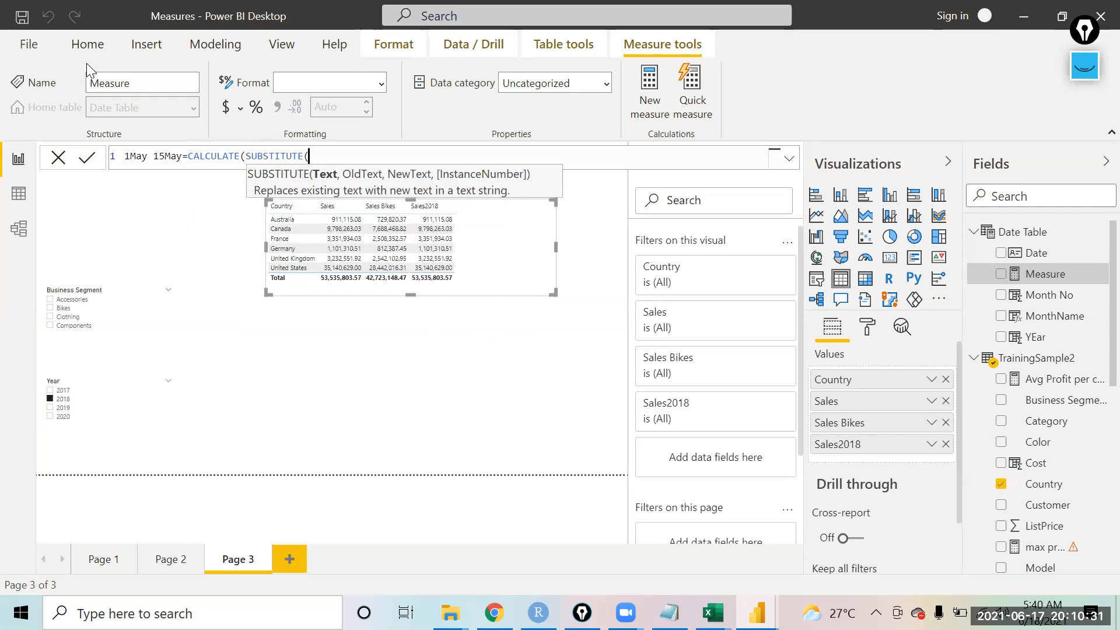
pyautogui.press('BackSpace')
pyautogui.press('BackSpace')
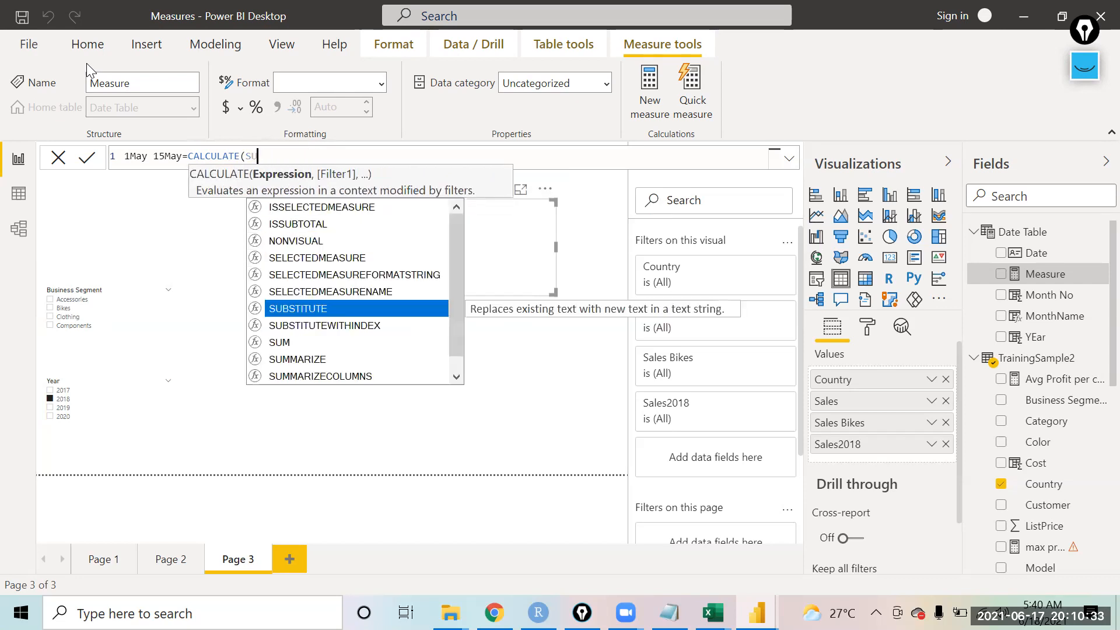
pyautogui.write('m')
pyautogui.press('Tab')
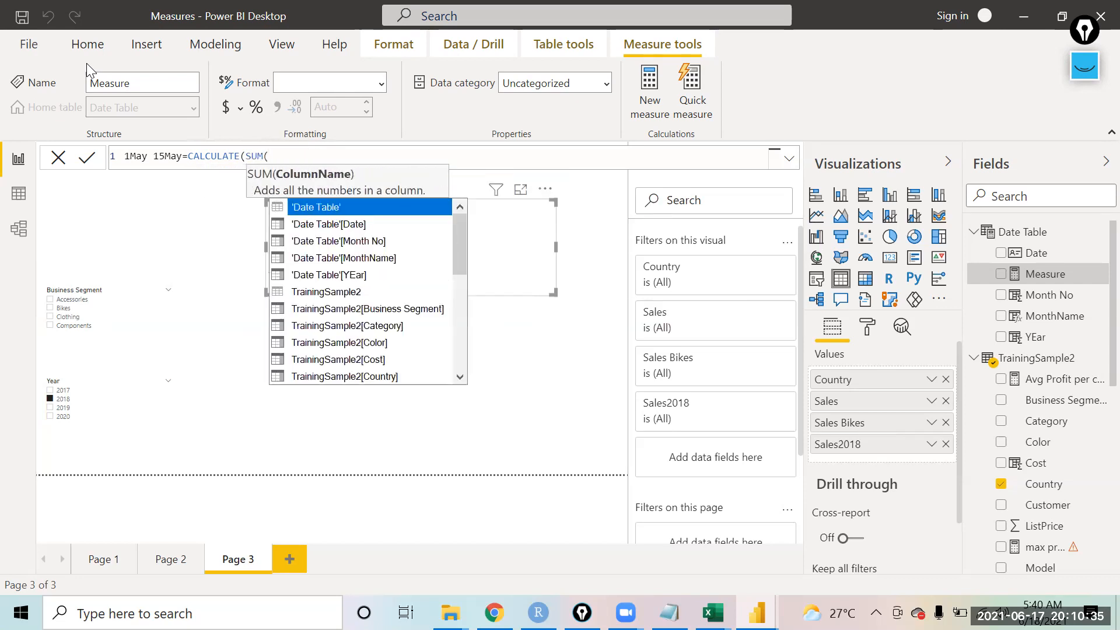
pyautogui.write('sal')
pyautogui.press('Tab')
pyautogui.write('), d')
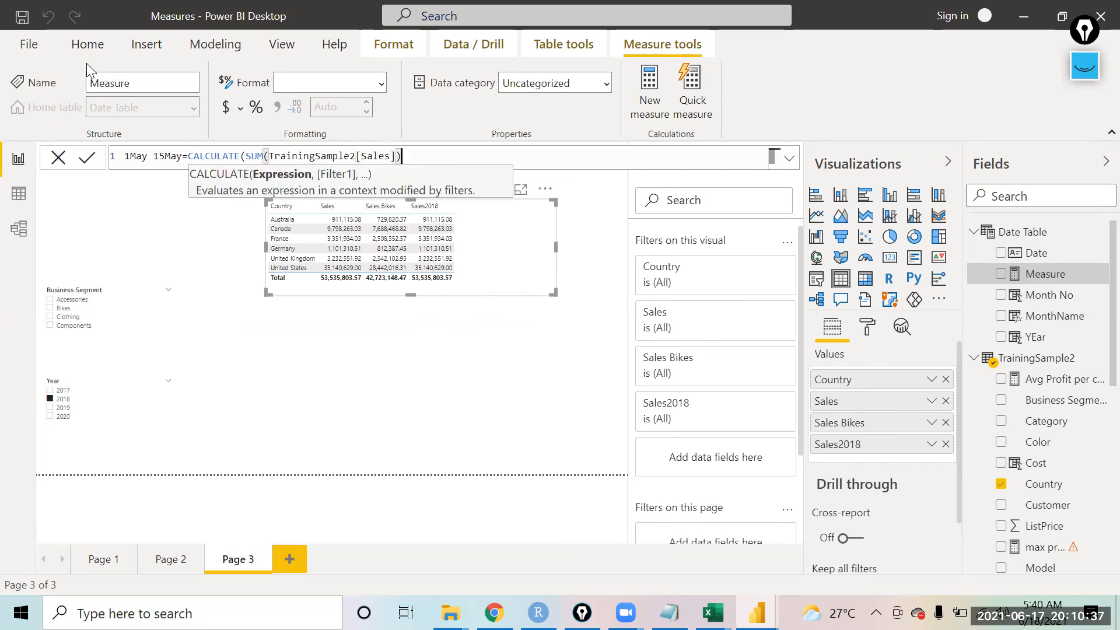
pyautogui.write('ate')
# Step: Add DATESBETWEEN as the filter argument of the CALCULATE formula
pyautogui.press('Down')
pyautogui.press('Down')
pyautogui.press('Down')
pyautogui.press('Down')
pyautogui.press('Down')
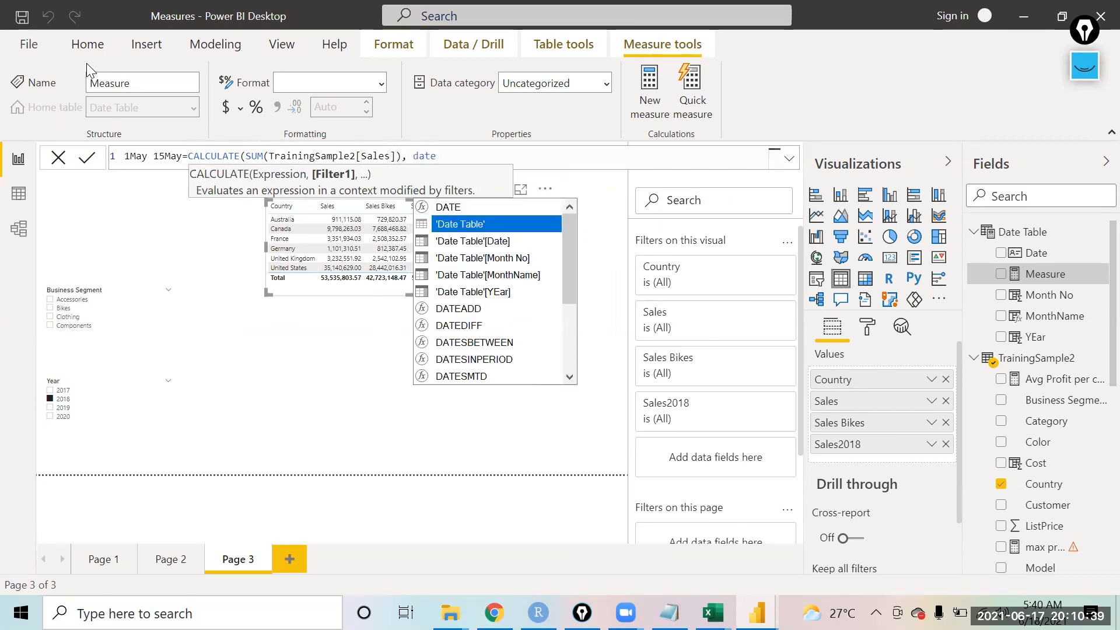
pyautogui.press('Down')
pyautogui.press('Down')
pyautogui.press('Down')
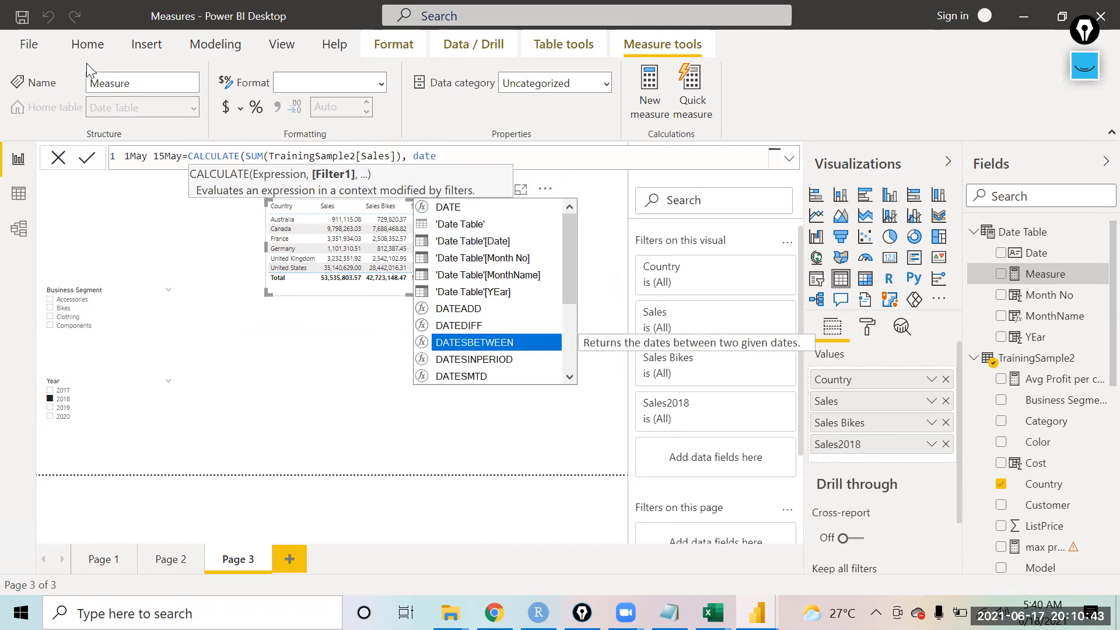
pyautogui.press('Tab')
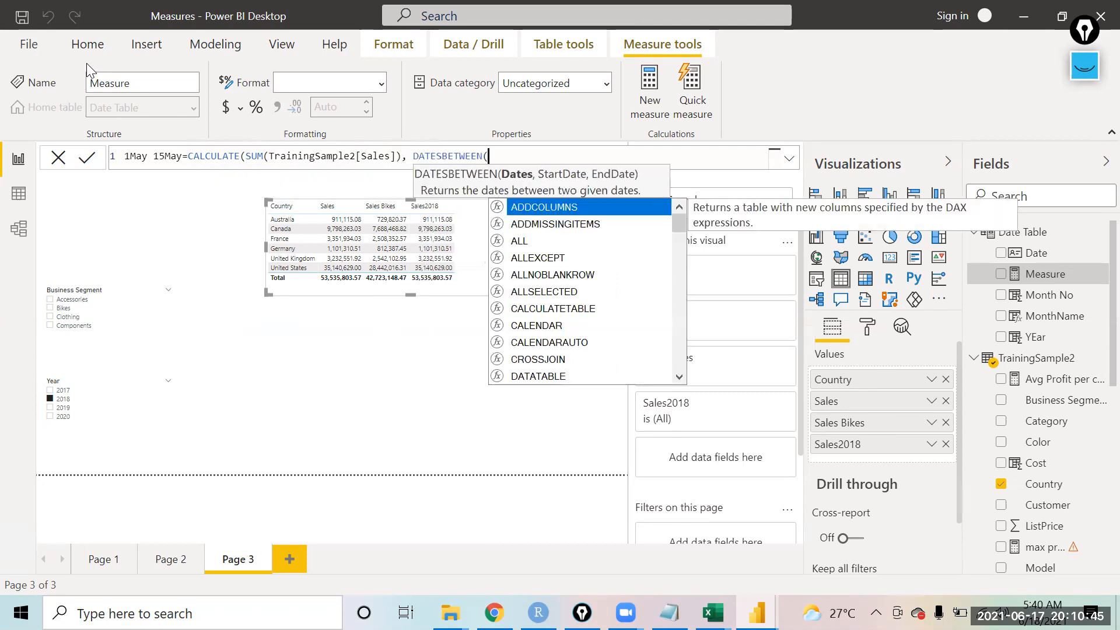
# Step: Pass 'Date Table'[Date] as the dates column and "05/01/2017" as the start date of DATESBETWEEN
pyautogui.write('date')
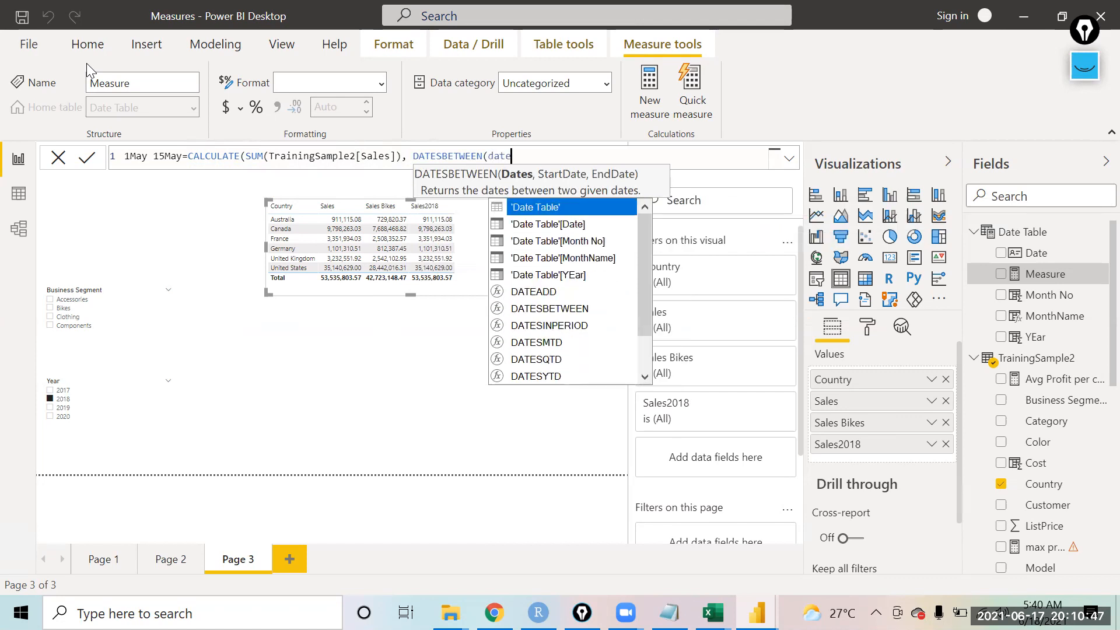
pyautogui.press('Down')
pyautogui.press('Tab')
pyautogui.write(', "')
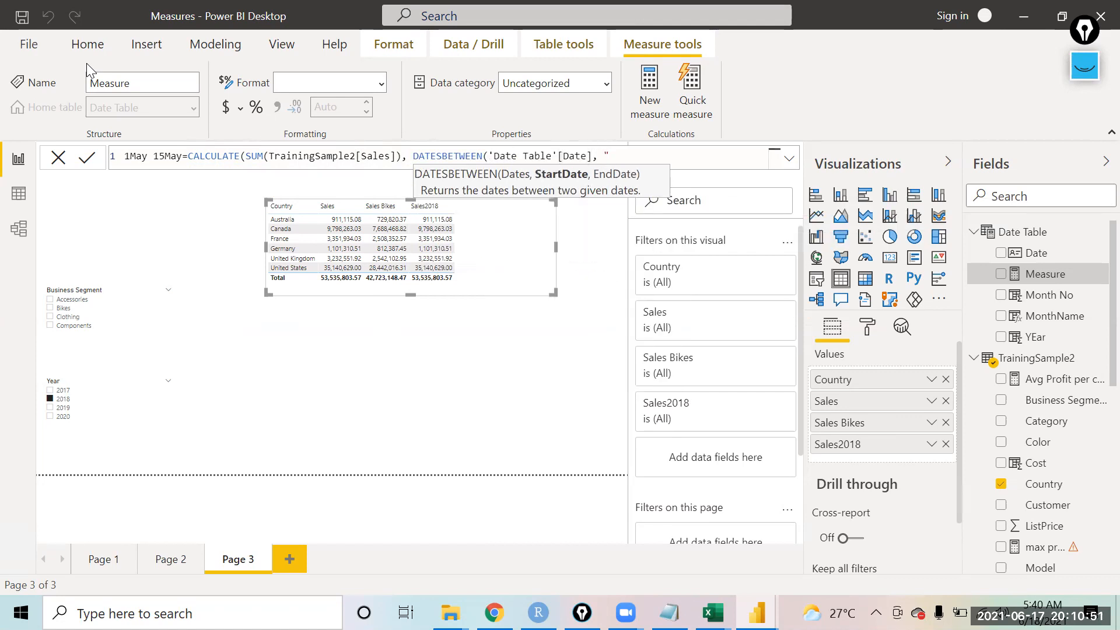
pyautogui.write('05/01/2017","')
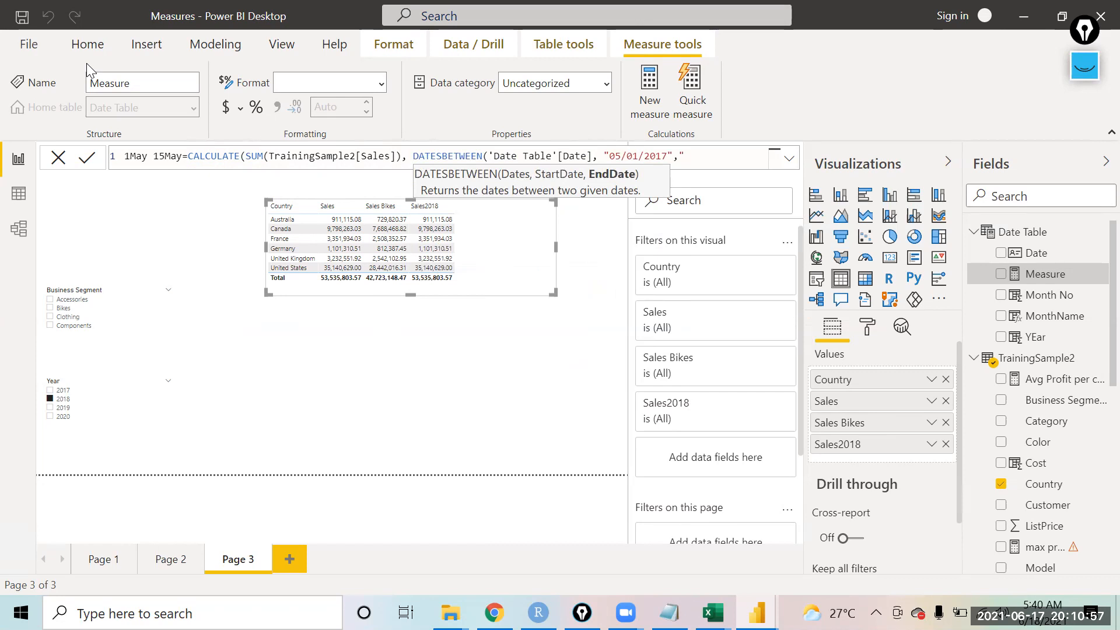
pyautogui.write('05/')
pyautogui.write('15/2017')
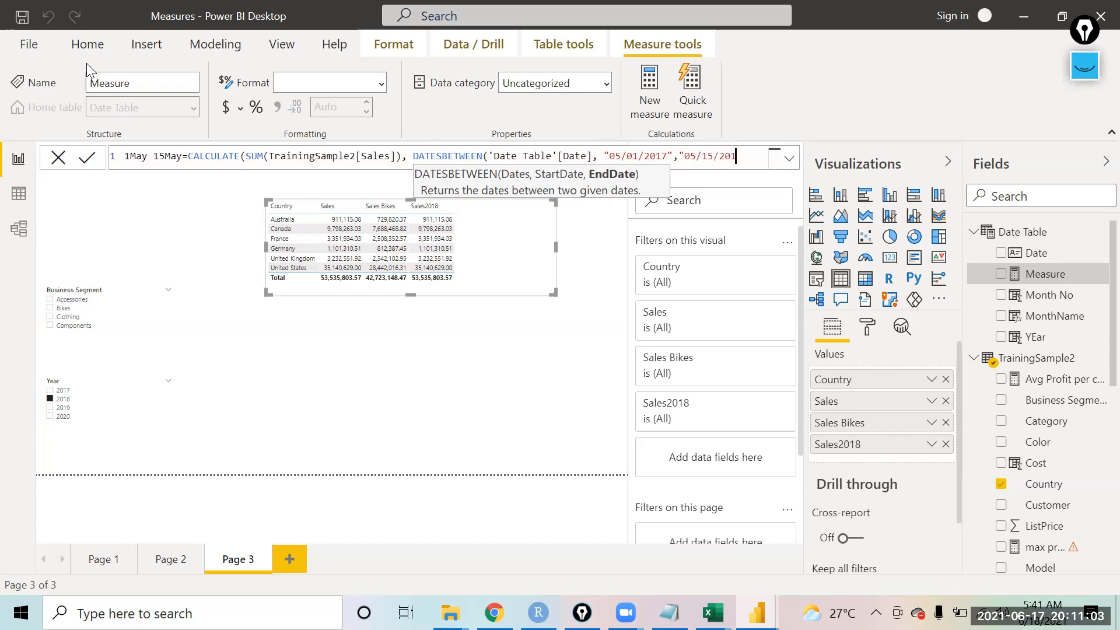
pyautogui.write('"')
# Step: Enter "05/15/2017" as the end date, close the parentheses, and commit the 1May 15May measure
pyautogui.write(')')
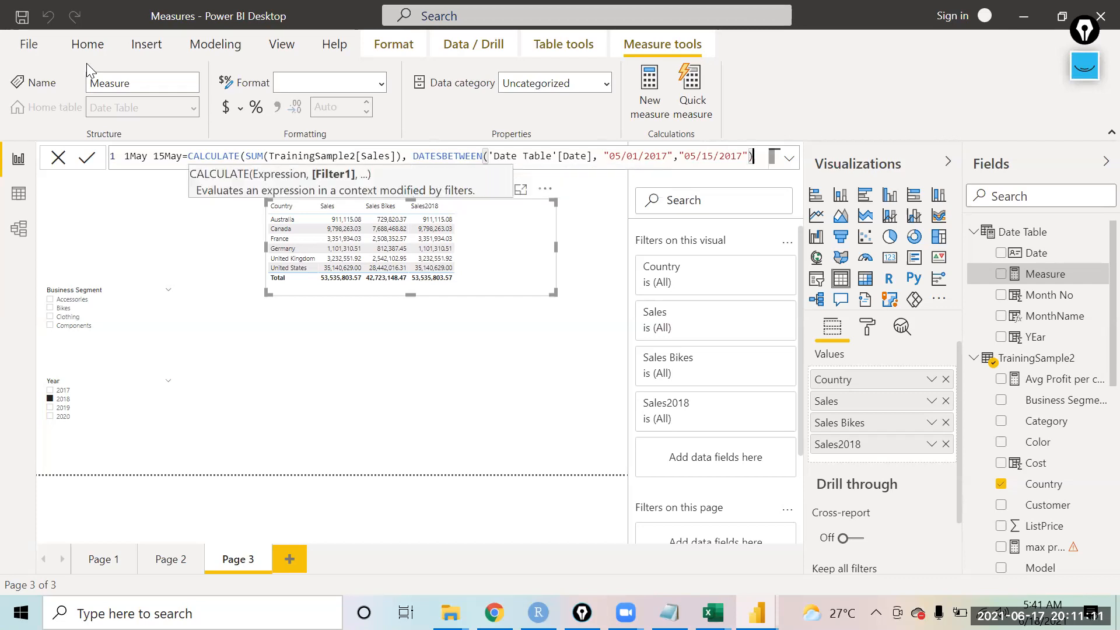
pyautogui.click(88, 159)
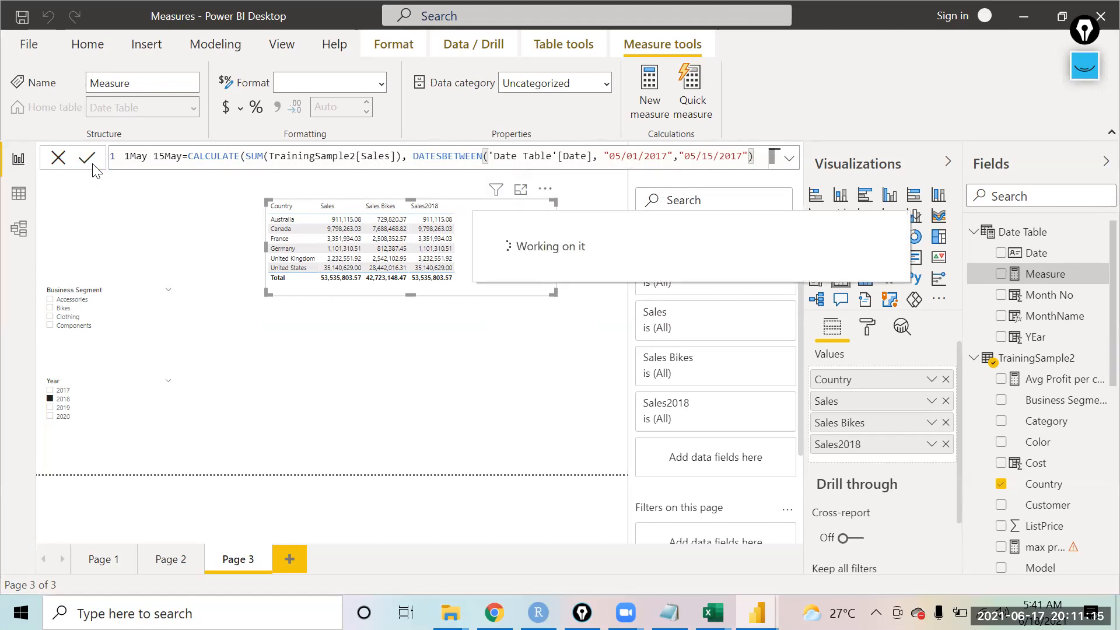
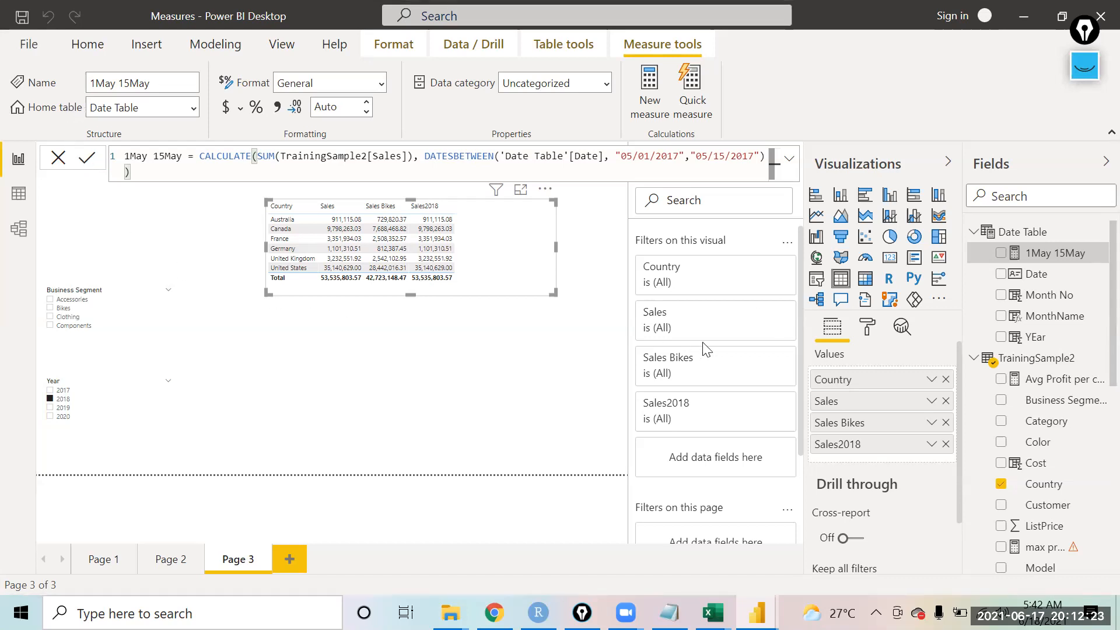
# Step: Add the 1May 15May measure to the table visual's values and widen the table slightly
pyautogui.moveTo(1048, 260); pyautogui.dragTo(863, 459)
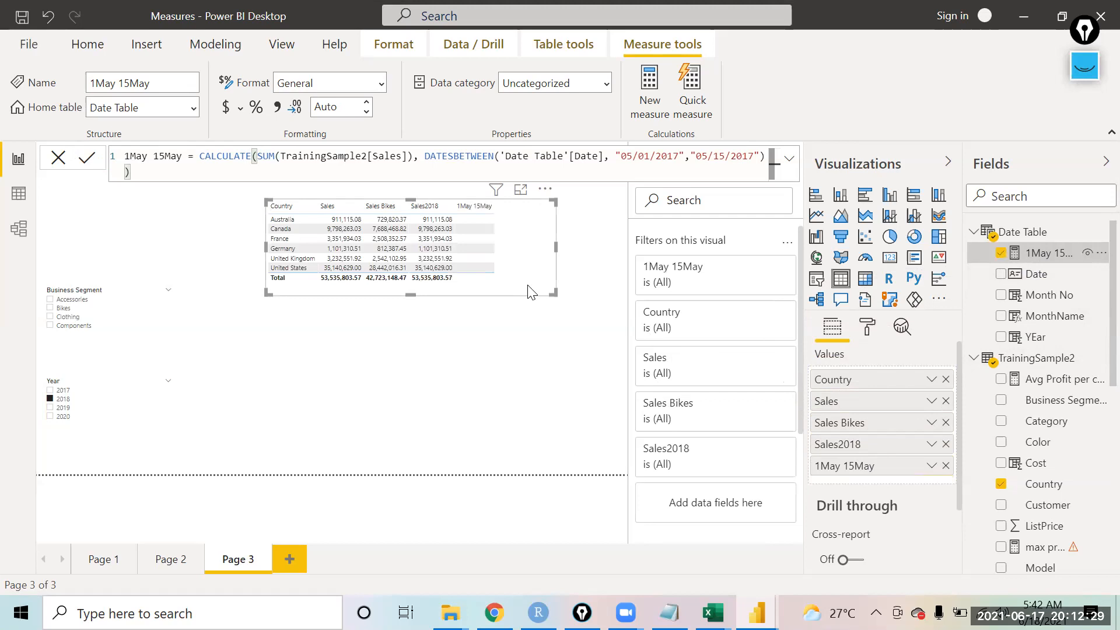
pyautogui.moveTo(554, 244); pyautogui.dragTo(570, 244)
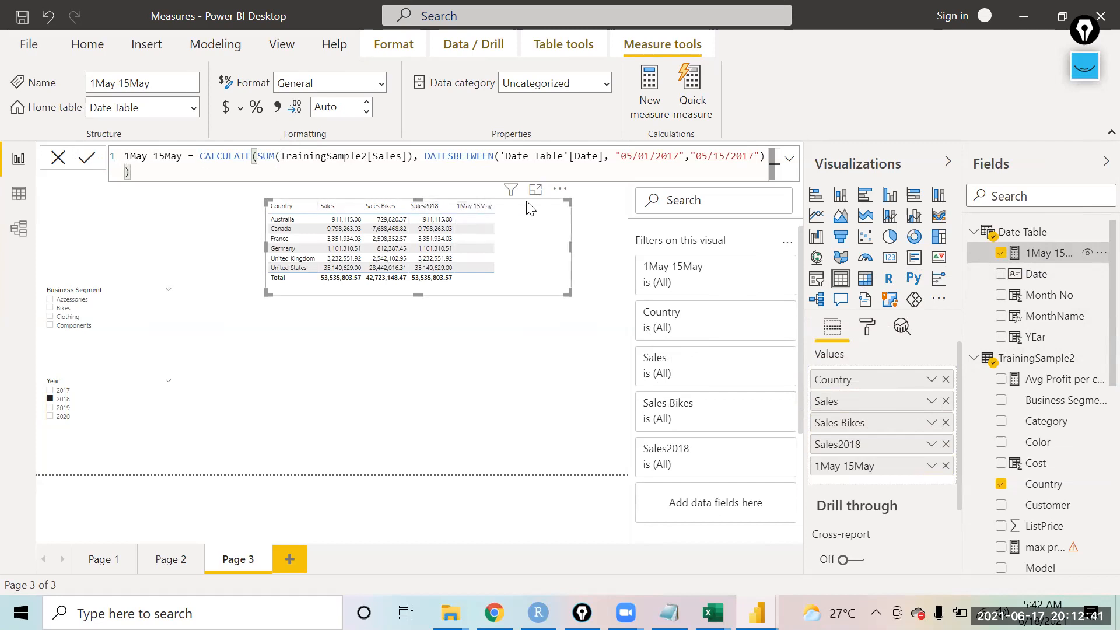
# Step: Clear the 2018 selection in the Year slicer, then narrow the table visual
pyautogui.click(51, 401)
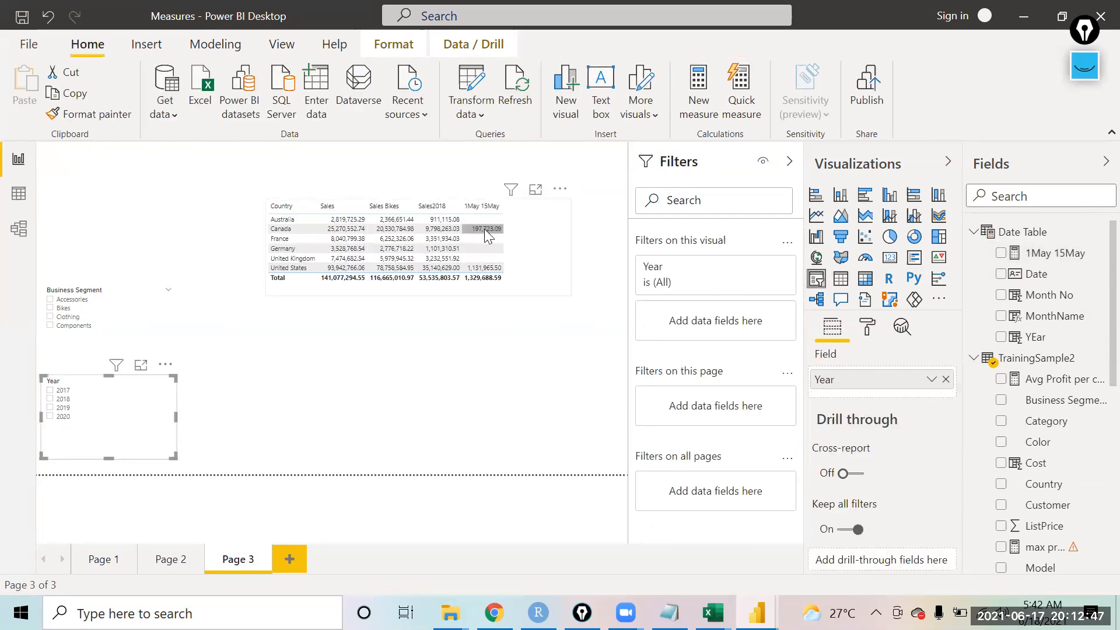
pyautogui.moveTo(484, 231)
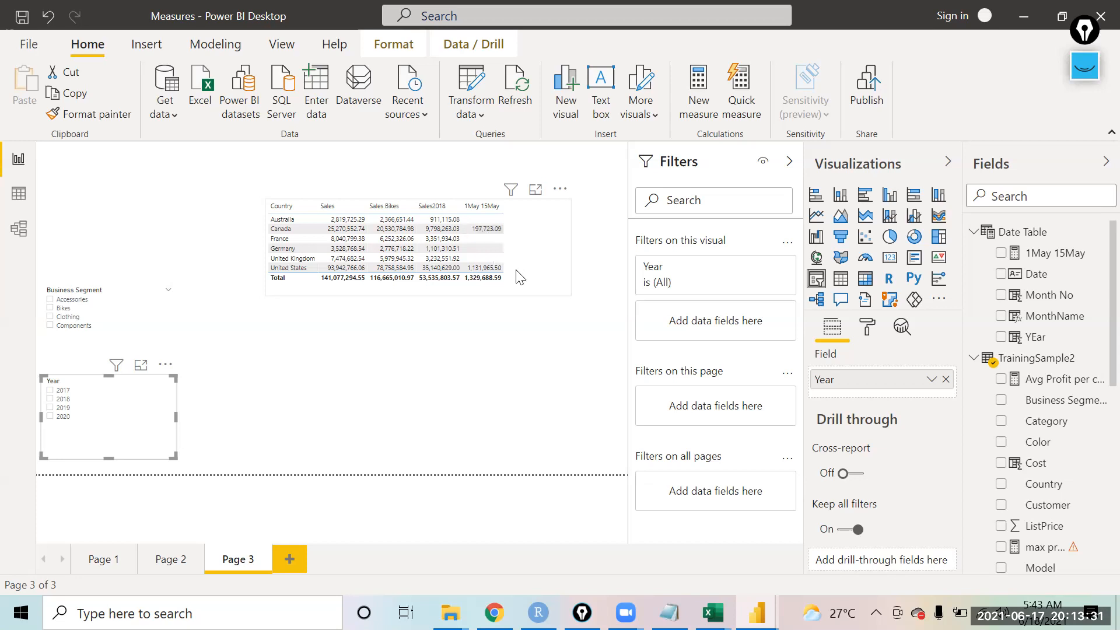
pyautogui.click(561, 277)
pyautogui.moveTo(568, 294); pyautogui.dragTo(522, 294)
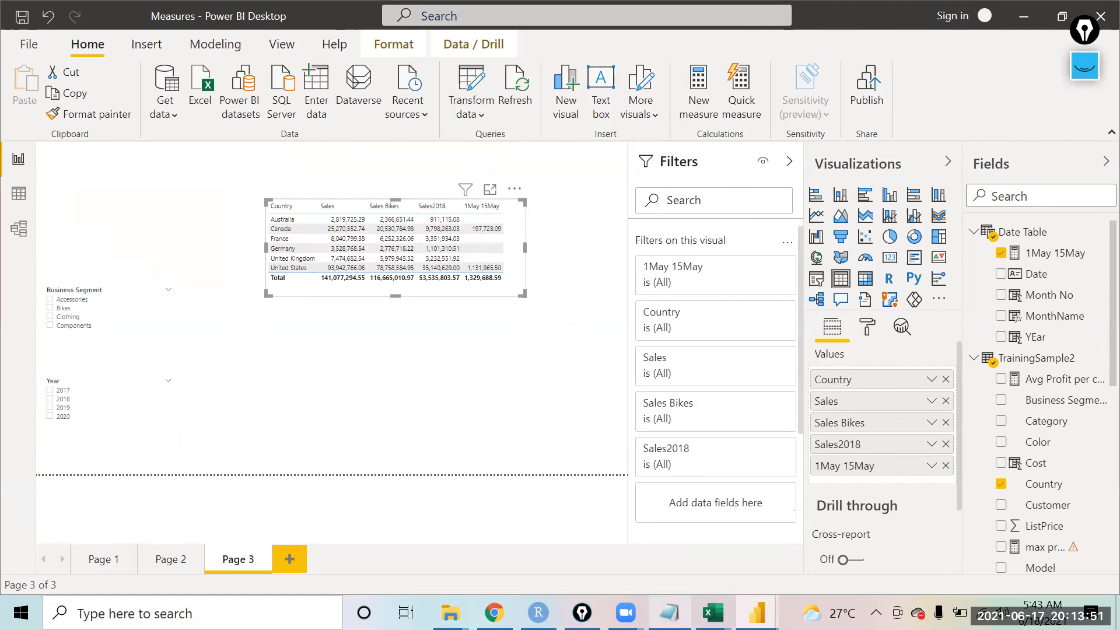
# Step: Switch to Notepad and add the note "Sales in last 7 days" below the existing notes
pyautogui.moveTo(669, 613)
pyautogui.click(595, 497)
pyautogui.press('Return')
pyautogui.press('Return')
pyautogui.write('Sal')
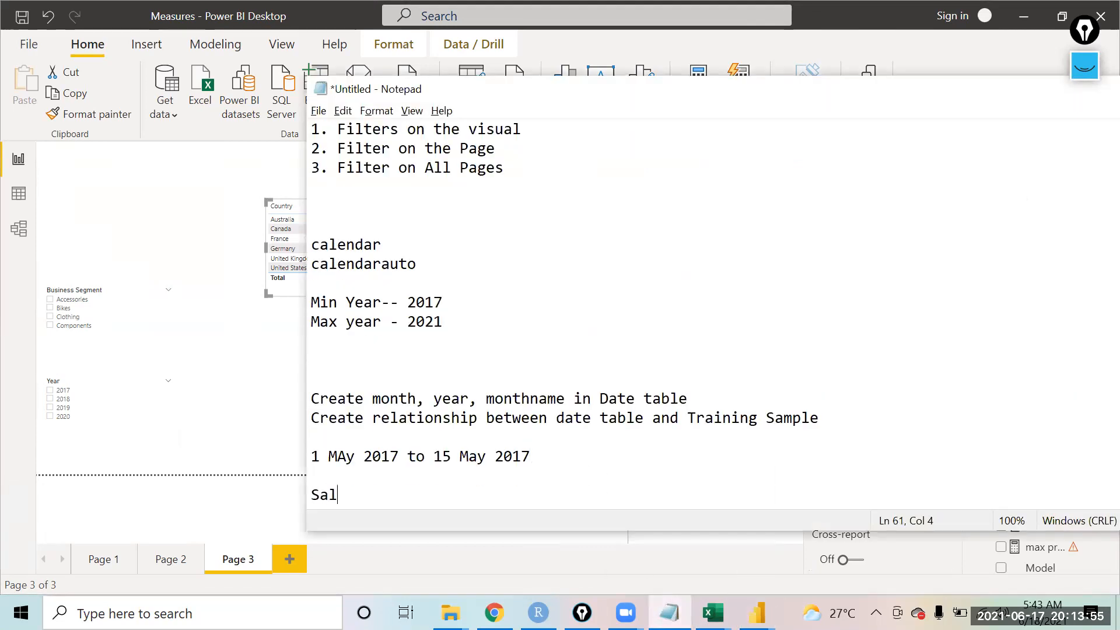
pyautogui.write('es in last 7 days')
pyautogui.hotkey('shift', 'Left')
pyautogui.hotkey('shift', 'Left')
pyautogui.hotkey('shift', 'Left')
pyautogui.hotkey('shift', 'Left')
pyautogui.hotkey('shift', 'Left')
pyautogui.hotkey('shift', 'Left')
pyautogui.hotkey('shift', 'Left')
pyautogui.hotkey('shift', 'Left')
pyautogui.hotkey('shift', 'Left')
pyautogui.hotkey('shift', 'Left')
pyautogui.hotkey('shift', 'Left')
pyautogui.hotkey('shift', 'Left')
pyautogui.hotkey('shift', 'Left')
pyautogui.hotkey('shift', 'Left')
pyautogui.hotkey('shift', 'Left')
pyautogui.hotkey('shift', 'Left')
pyautogui.hotkey('shift', 'Left')
pyautogui.hotkey('shift', 'Left')
pyautogui.hotkey('shift', 'Left')
pyautogui.hotkey('shift', 'Left')
pyautogui.hotkey('shift', 'Left')
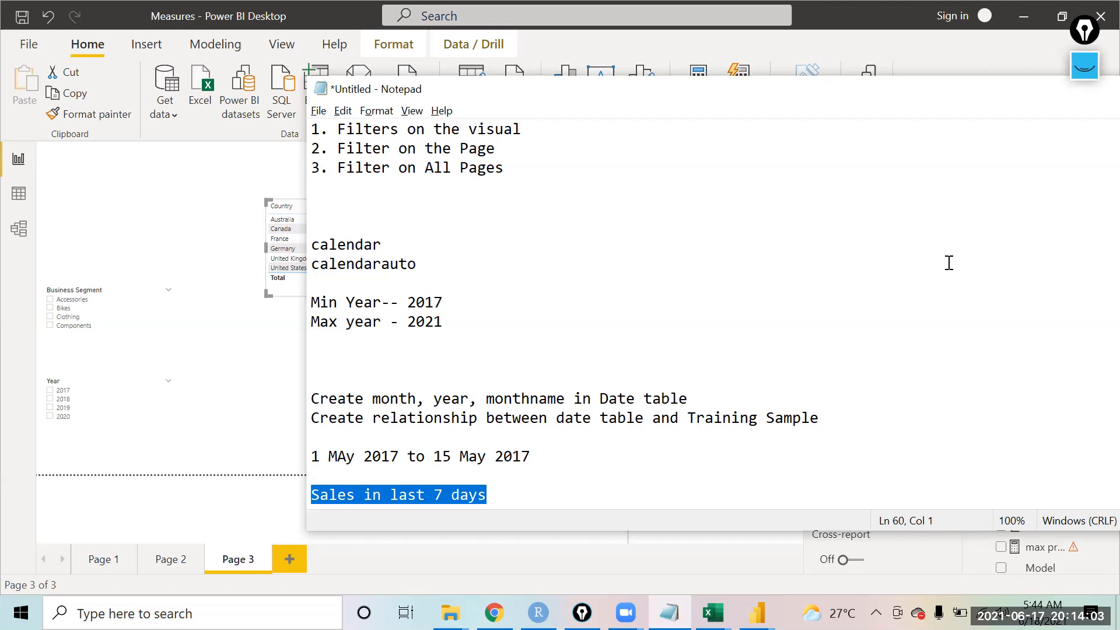
# Step: Return to Power BI and create a new measure named Last 7 Days starting with CALCULATE(
pyautogui.click(828, 33)
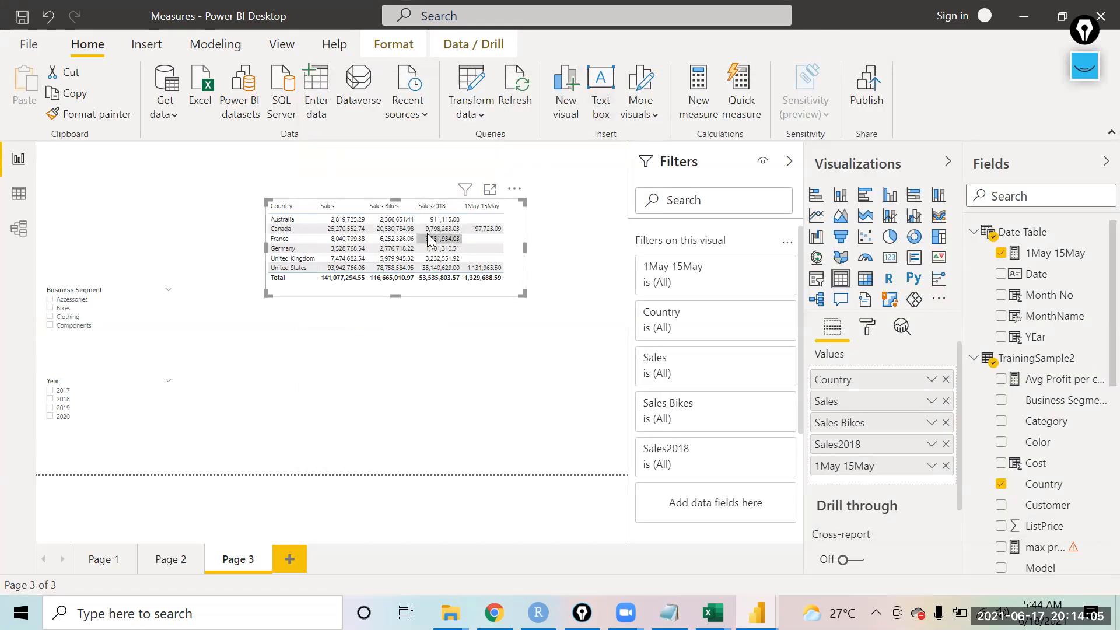
pyautogui.click(342, 176)
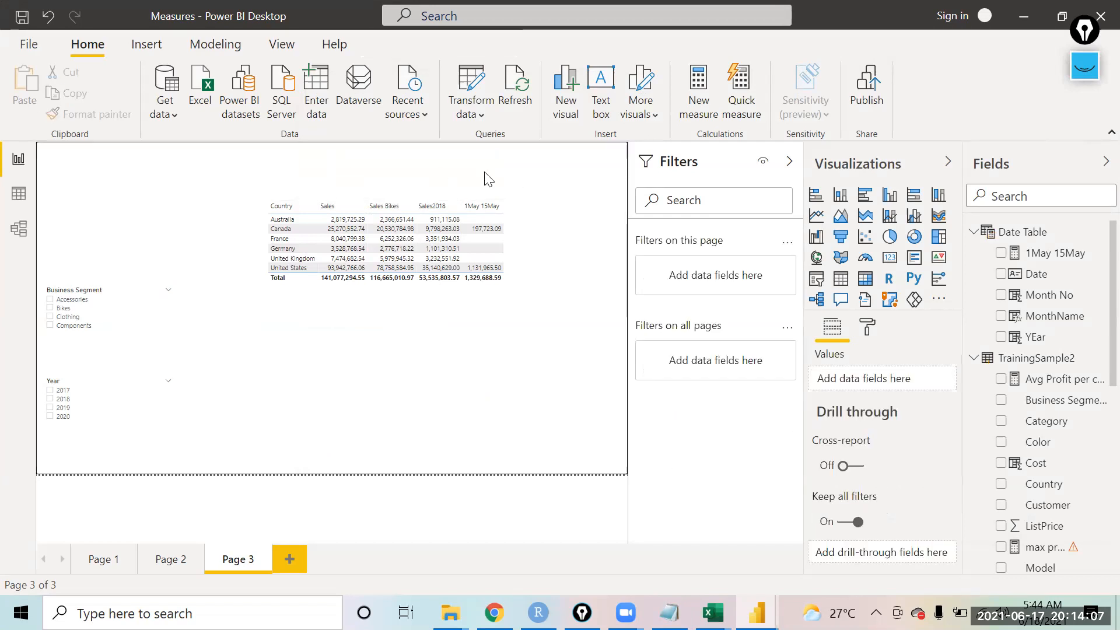
pyautogui.click(713, 113)
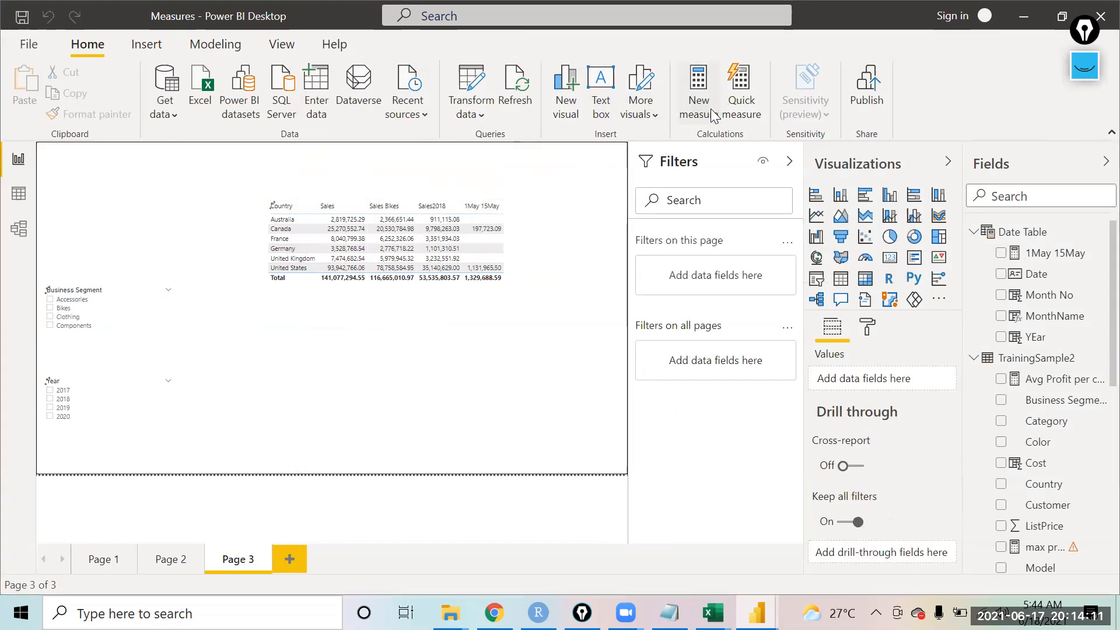
pyautogui.write('Last 7 Day')
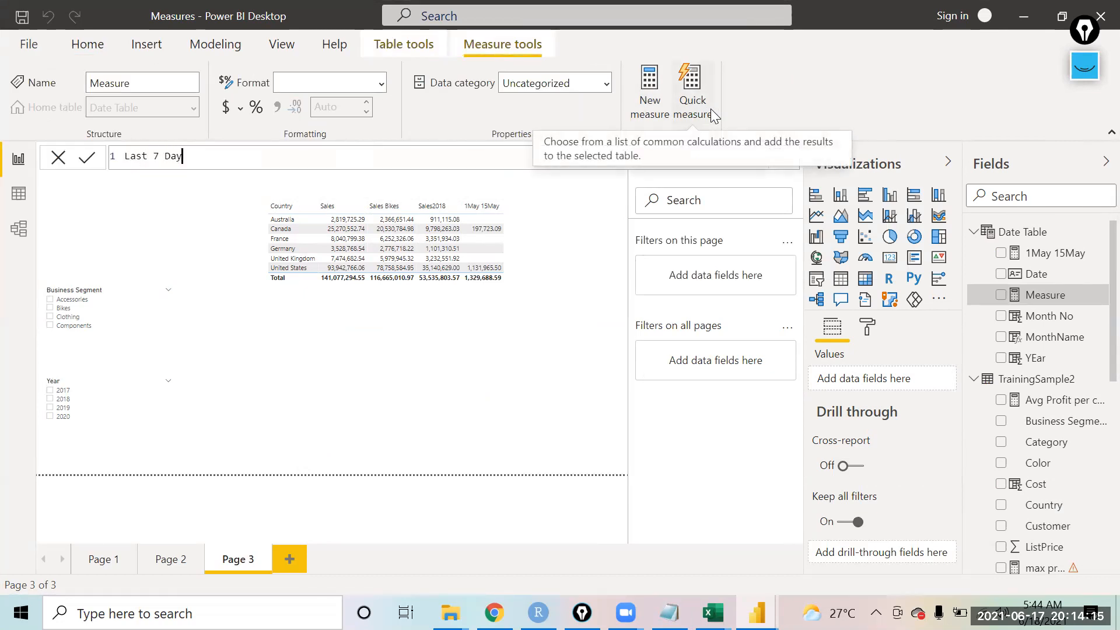
pyautogui.write('s= cALCULATE(')
pyautogui.press('Tab')
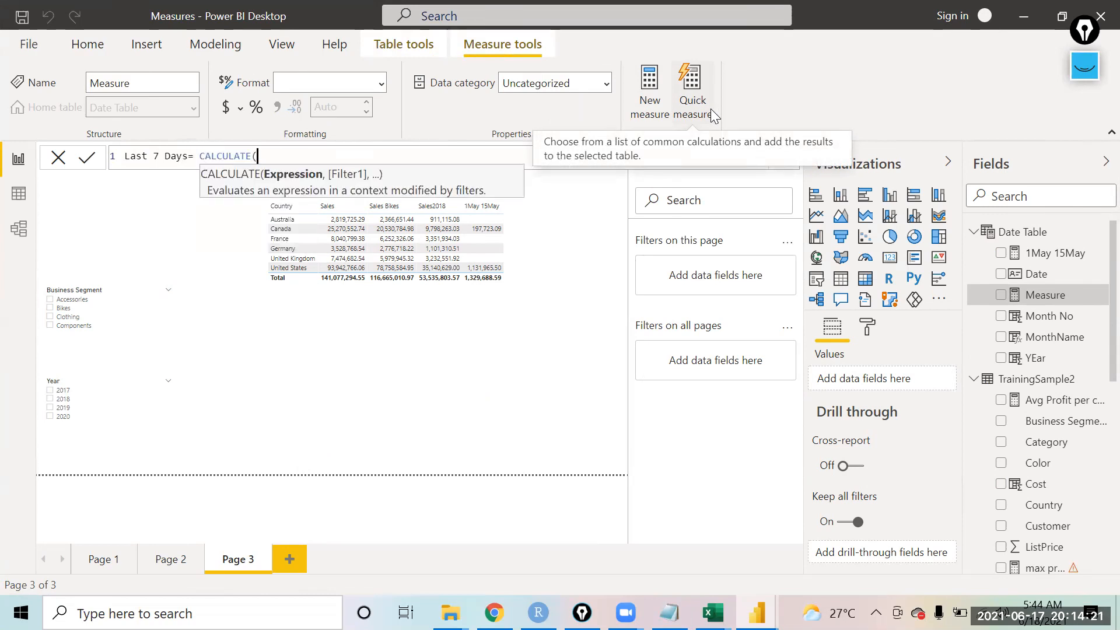
# Step: Enter SUM(TrainingSample2[Sales]) as the CALCULATE expression
pyautogui.write('SUM(sal')
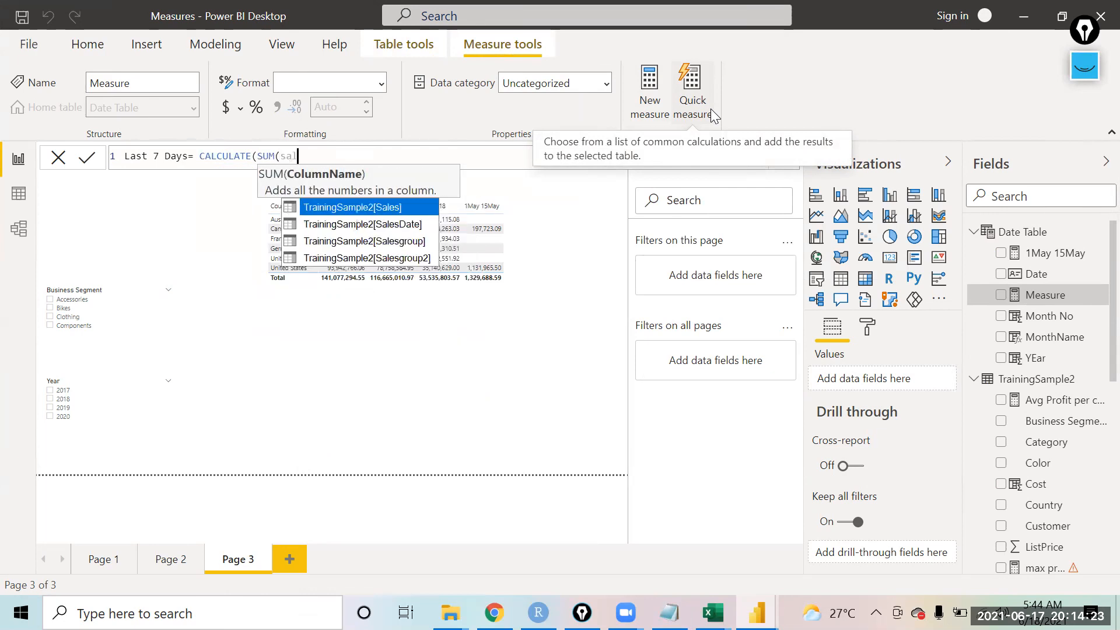
pyautogui.press('Tab')
pyautogui.write(')')
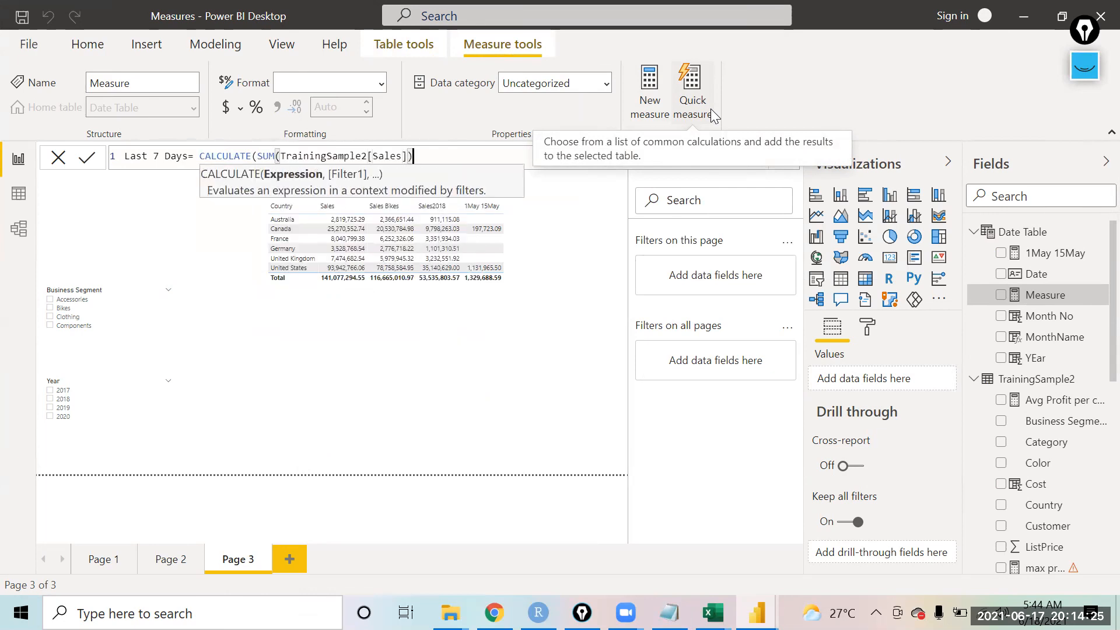
pyautogui.write(', date')
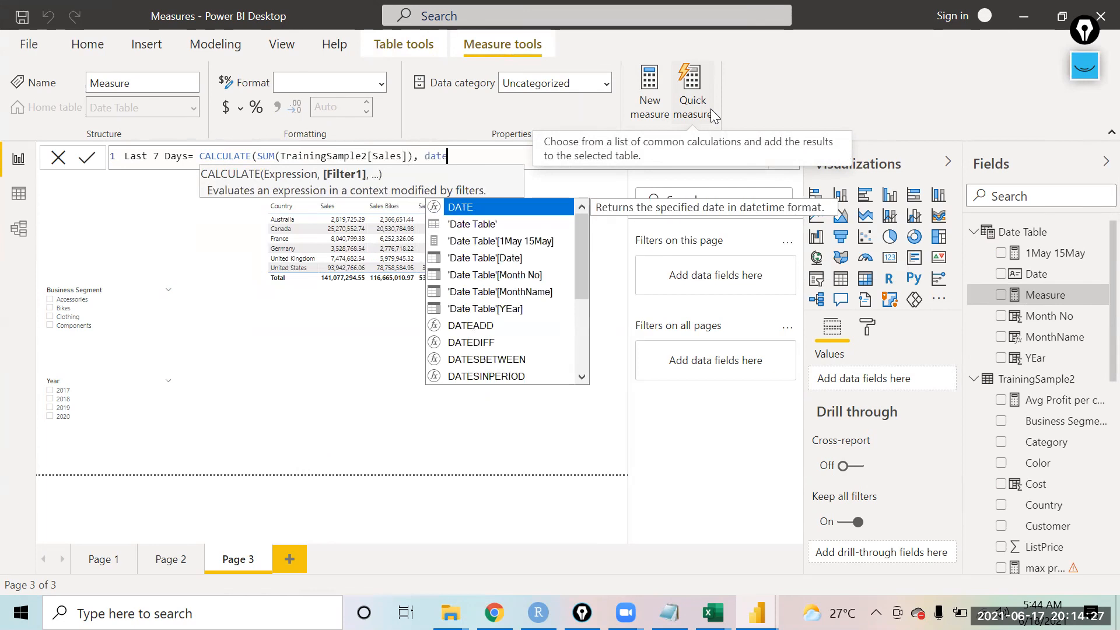
# Step: Add DATESBETWEEN as the filter argument of the CALCULATE formula
pyautogui.press('Down')
pyautogui.press('Down')
pyautogui.press('Down')
pyautogui.press('Down')
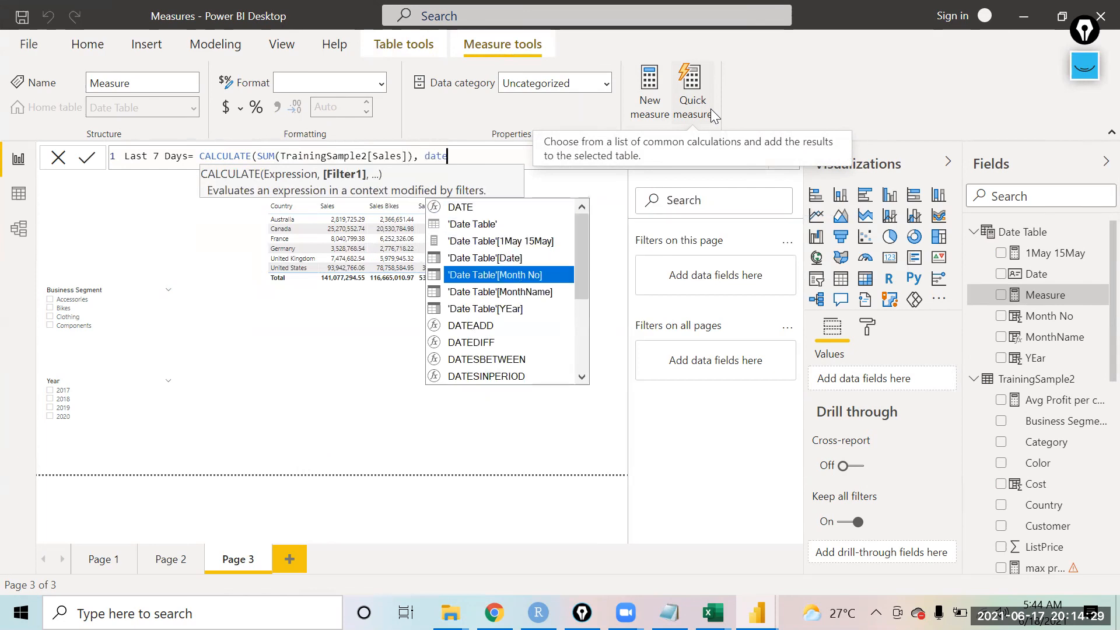
pyautogui.press('Down')
pyautogui.press('Down')
pyautogui.press('Down')
pyautogui.press('Down')
pyautogui.press('Down')
pyautogui.press('Tab')
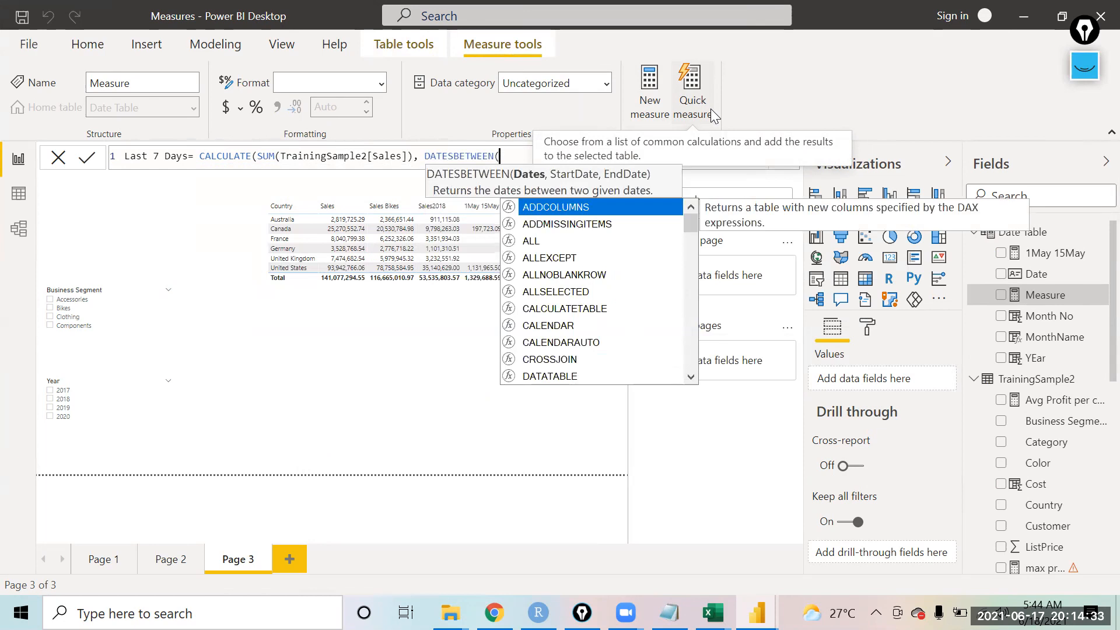
# Step: Pass 'Date Table'[Date] as the dates column and TODAY()-7 as the start date of DATESBETWEEN
pyautogui.write('dat')
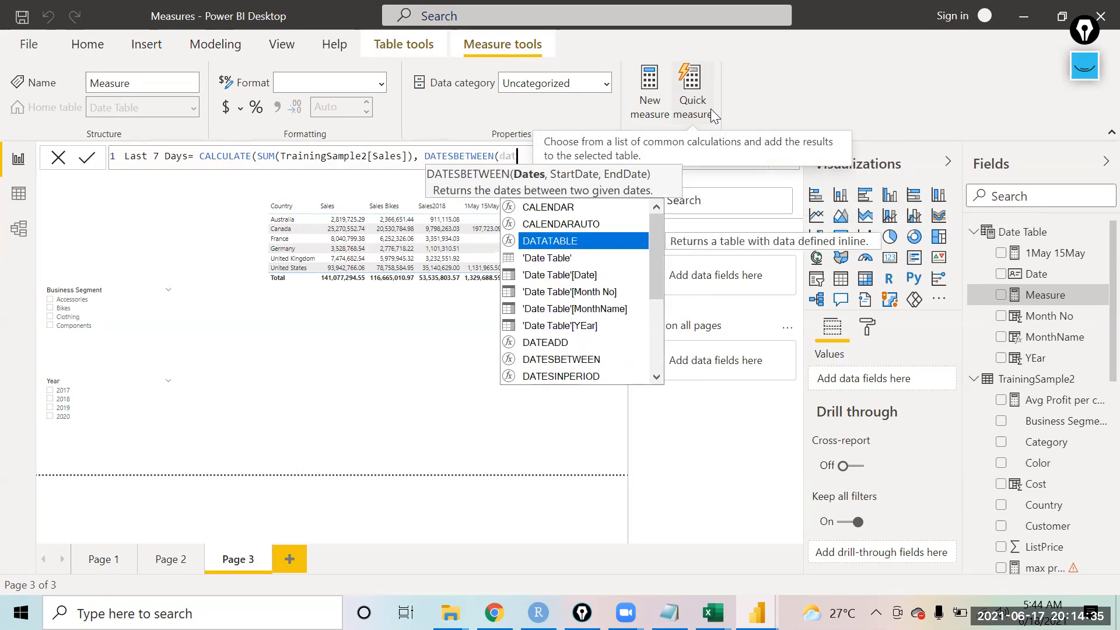
pyautogui.press('Tab')
pyautogui.write(',')
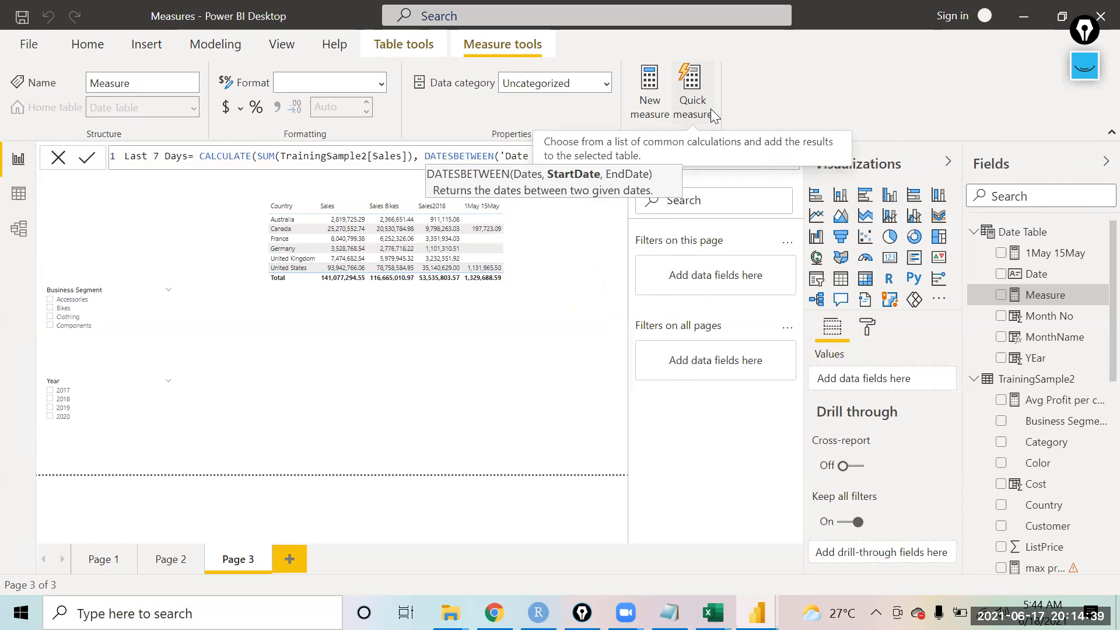
pyautogui.write('t')
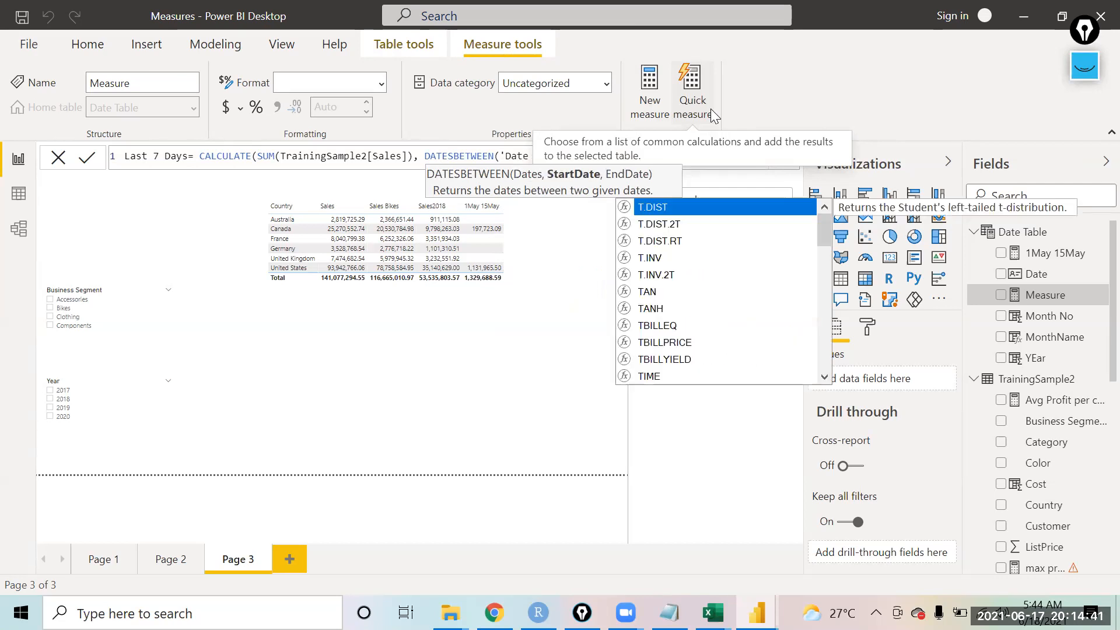
pyautogui.write('od')
pyautogui.press('Tab')
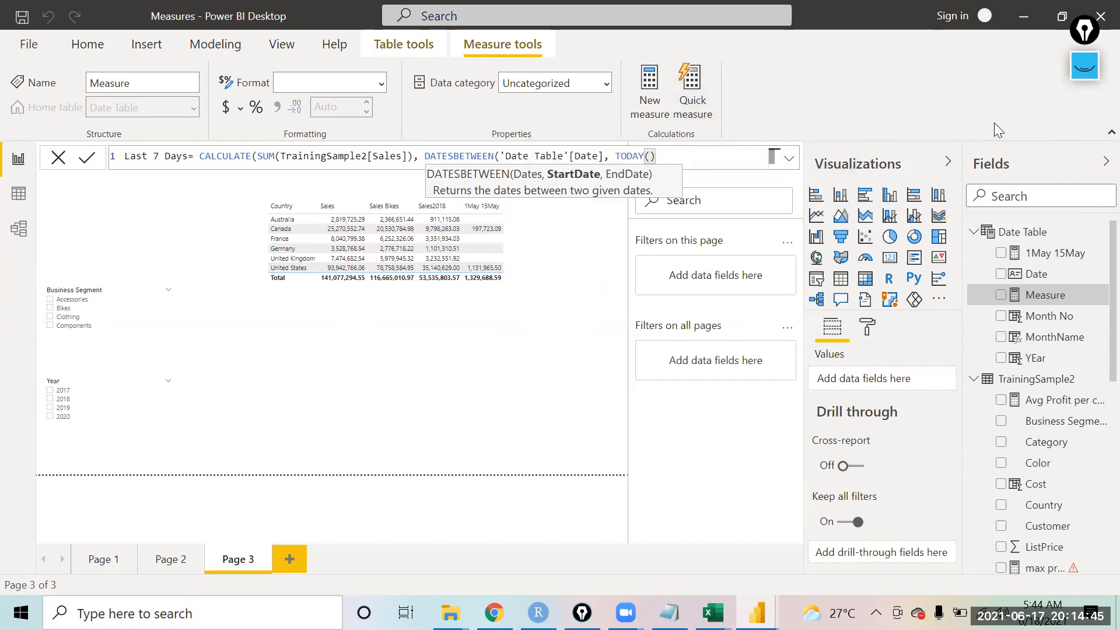
pyautogui.write('-7,tof')
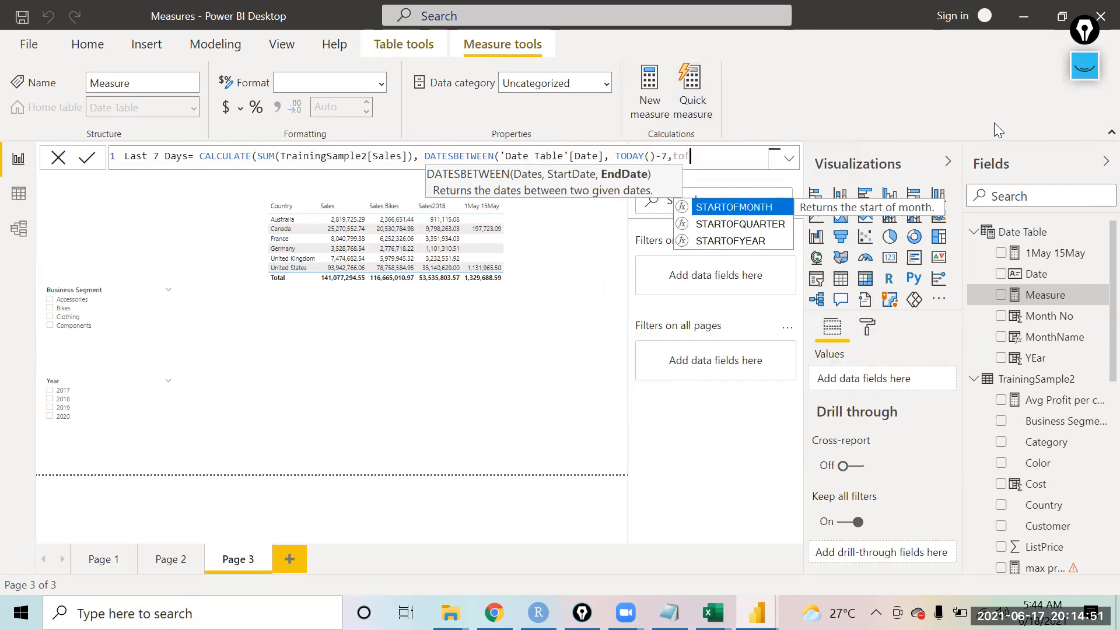
# Step: Enter TODAY() as the end date and close the parentheses of the Last 7 Days measure
pyautogui.press('BackSpace')
pyautogui.press('Tab')
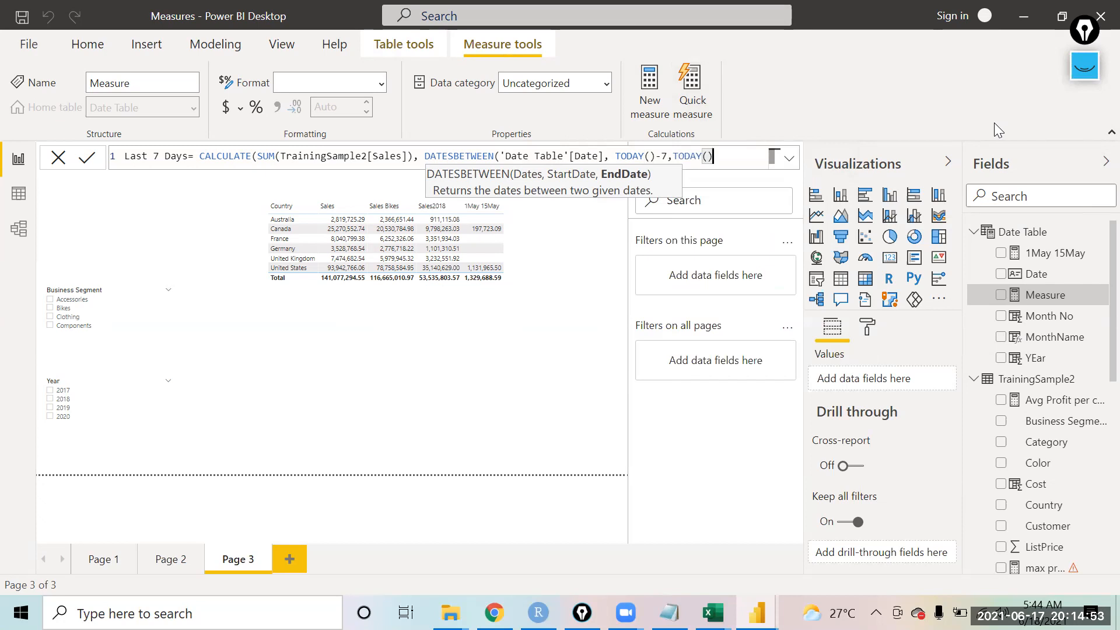
pyautogui.write(')')
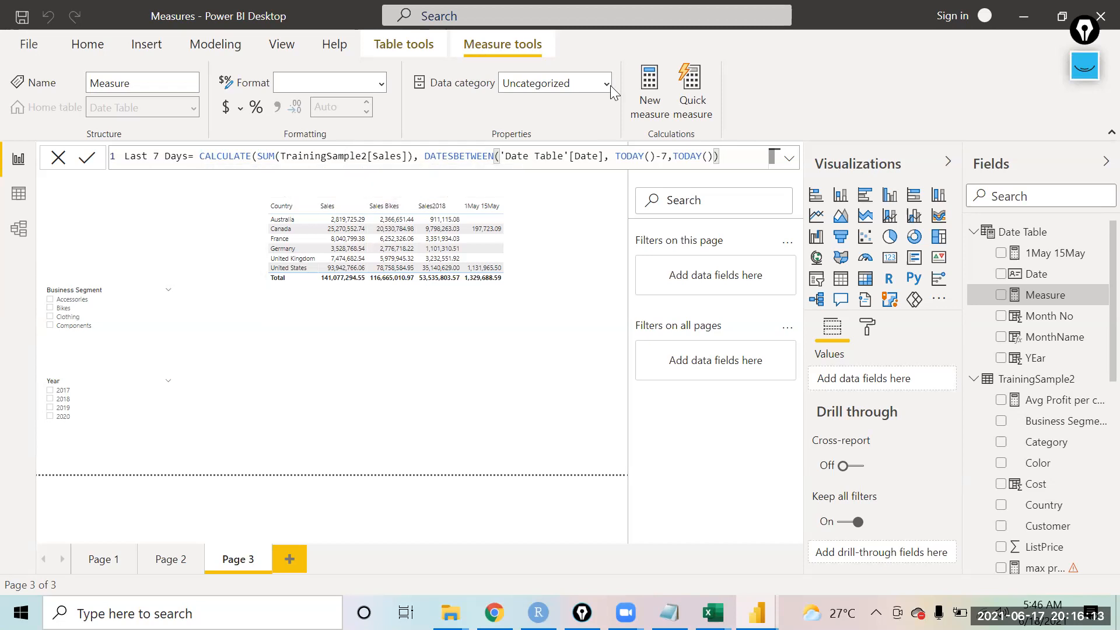
# Step: Commit the measure, widen the table visual, and add Last 7 Days to its values
pyautogui.click(519, 294)
pyautogui.moveTo(521, 293); pyautogui.dragTo(596, 308)
pyautogui.moveTo(1010, 298); pyautogui.dragTo(880, 470)
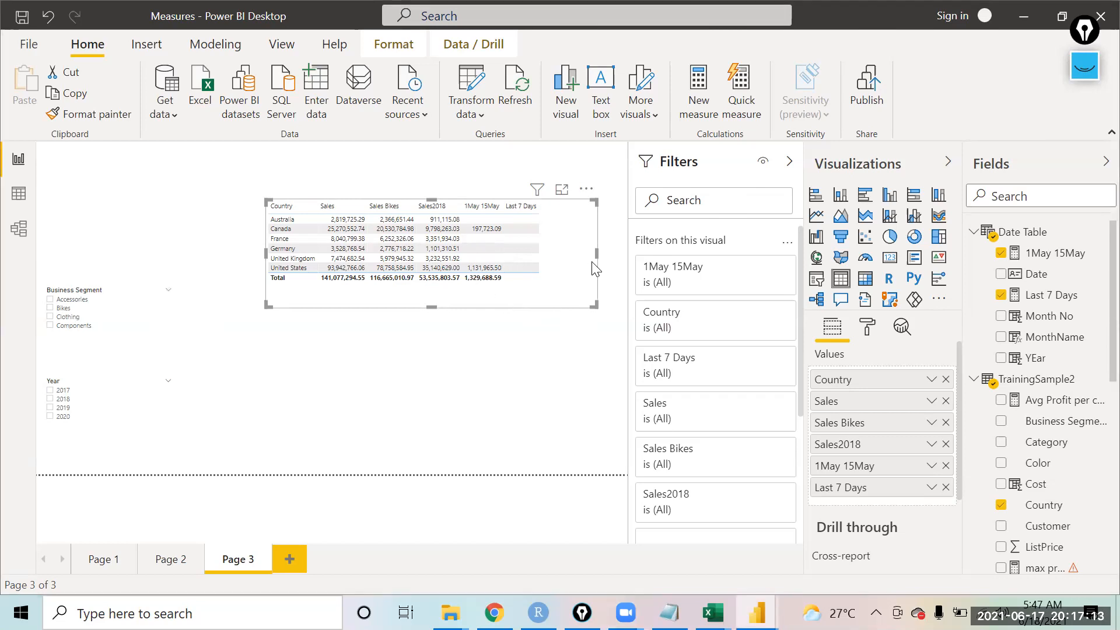
# Step: Resize the table visual narrower and shorter, then deselect it
pyautogui.moveTo(596, 253); pyautogui.dragTo(558, 252)
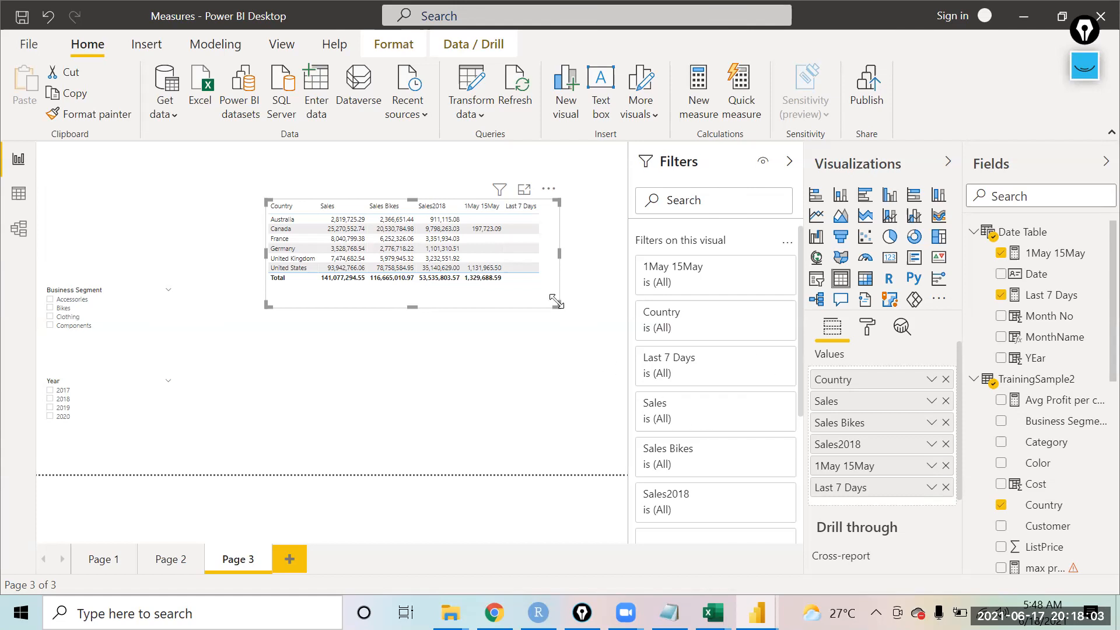
pyautogui.moveTo(555, 302); pyautogui.dragTo(557, 290)
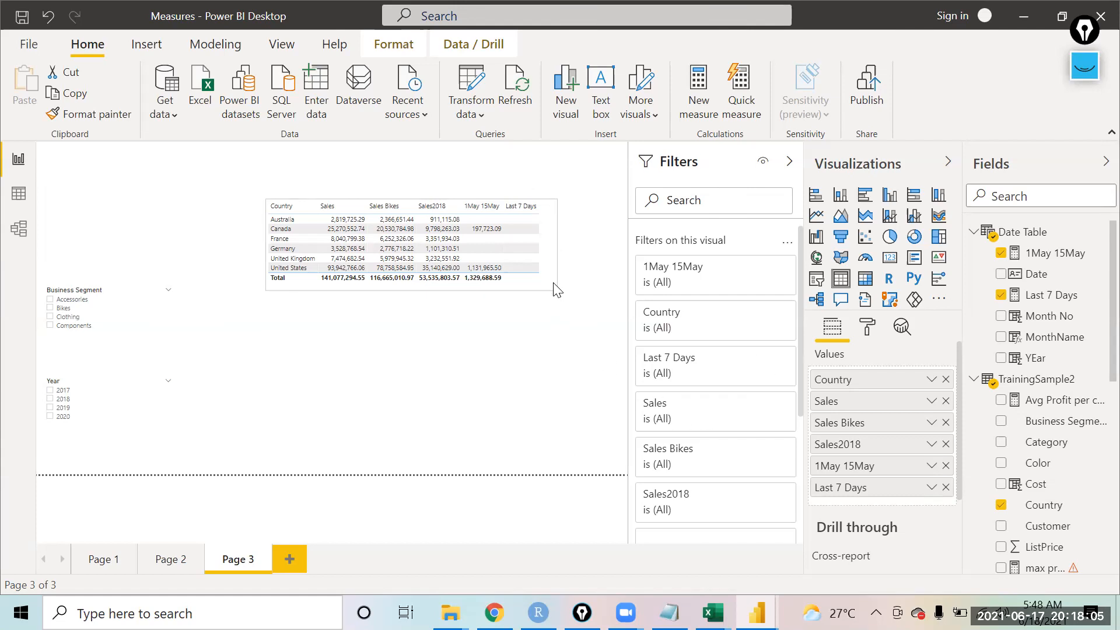
pyautogui.click(537, 343)
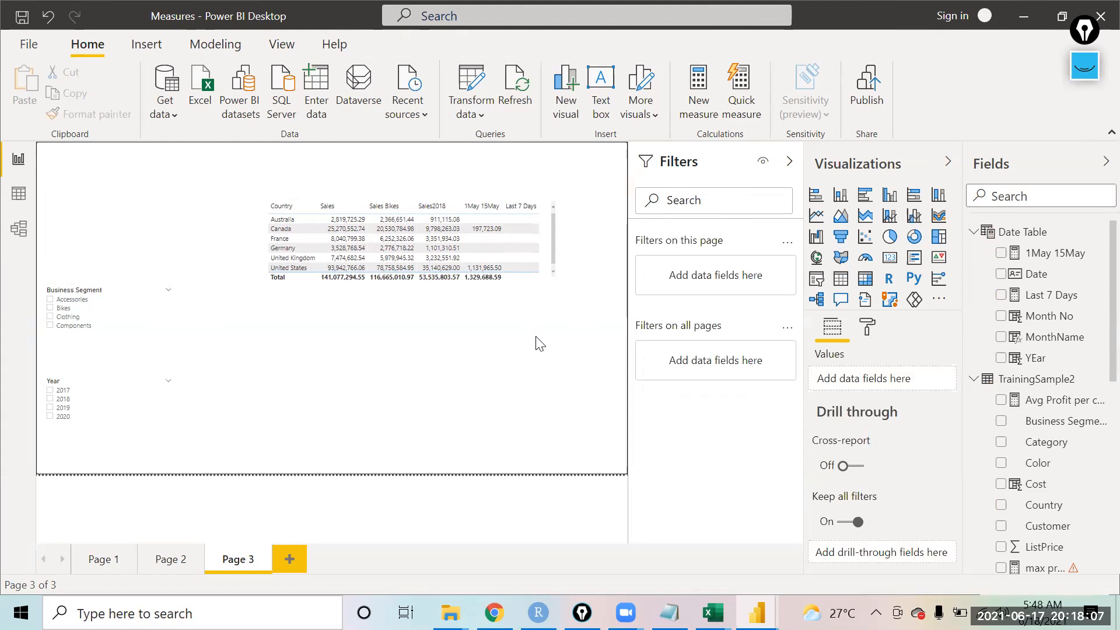
# Step: Add a new page and insert a matrix visual, moving and enlarging it on the canvas
pyautogui.click(286, 558)
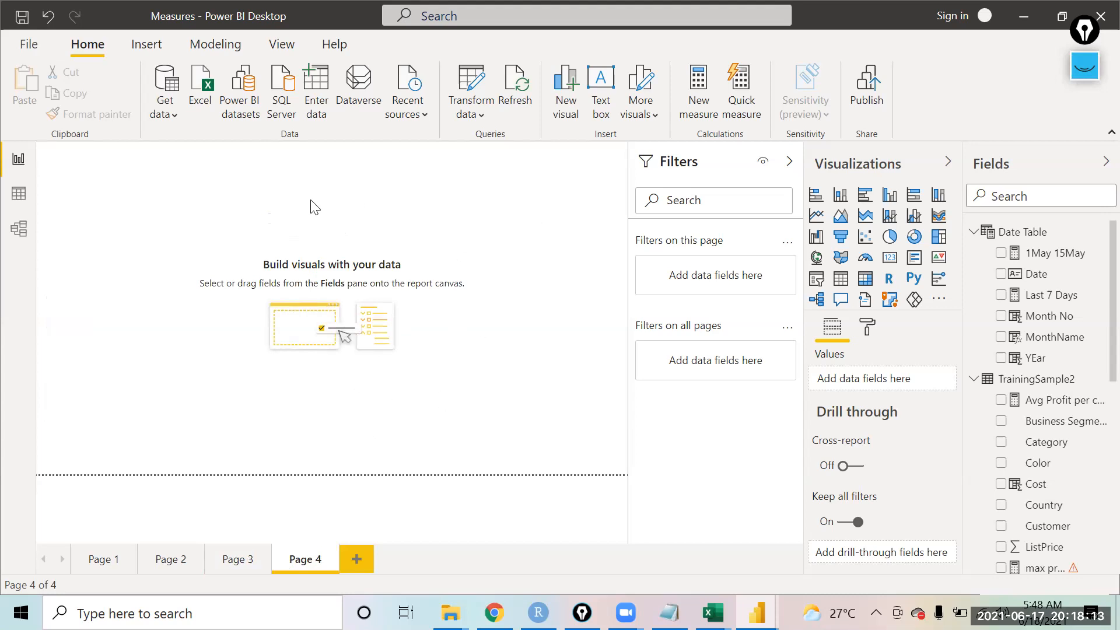
pyautogui.click(864, 279)
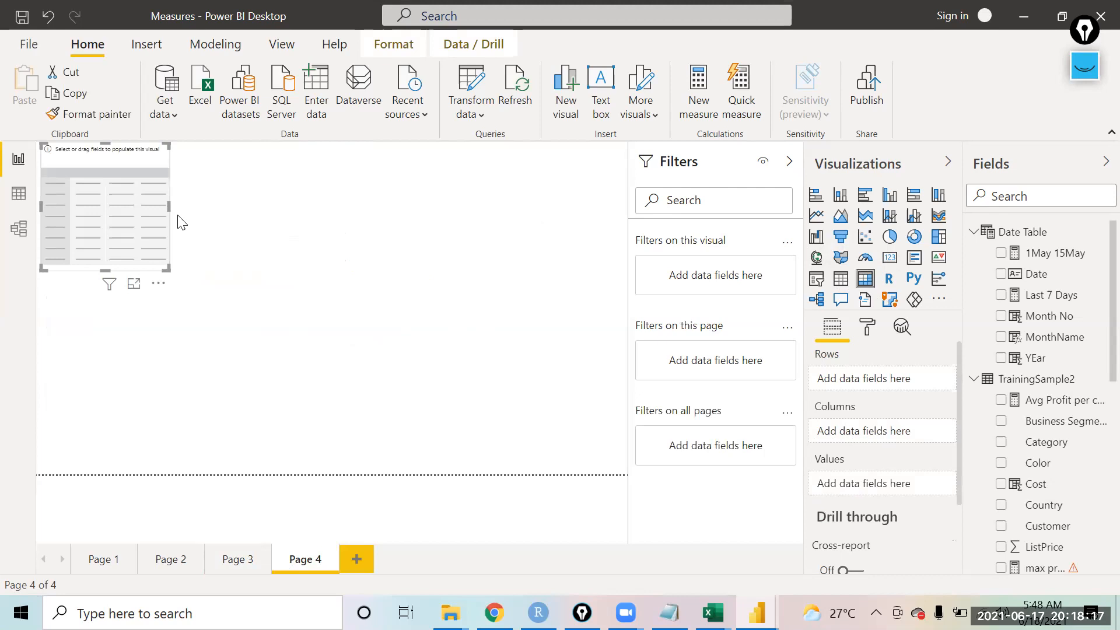
pyautogui.moveTo(133, 165); pyautogui.dragTo(154, 213)
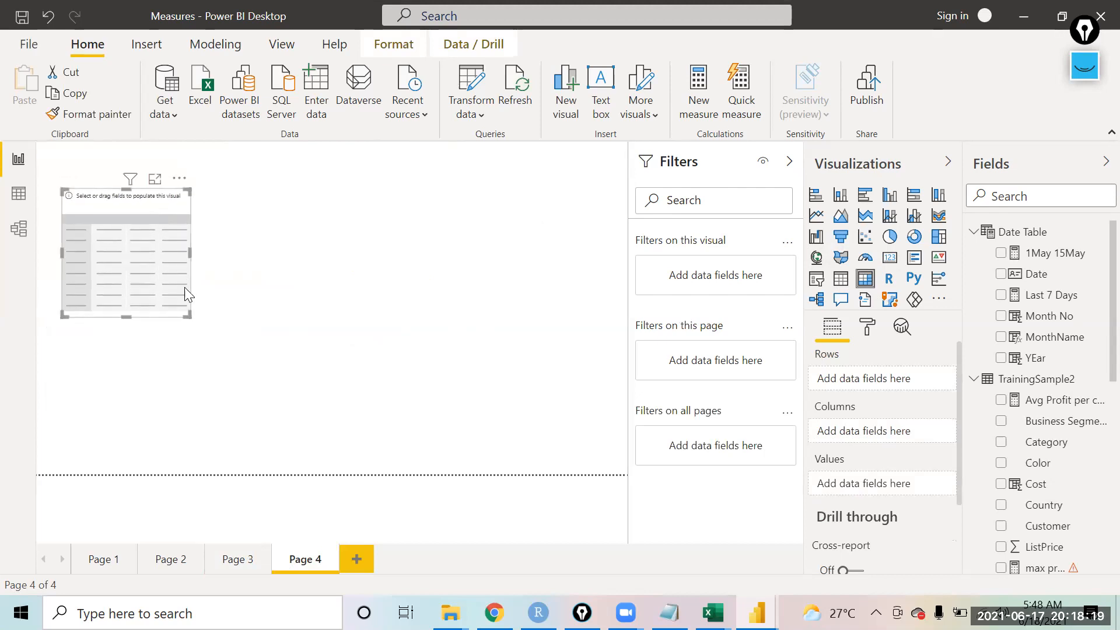
pyautogui.moveTo(188, 316); pyautogui.dragTo(352, 412)
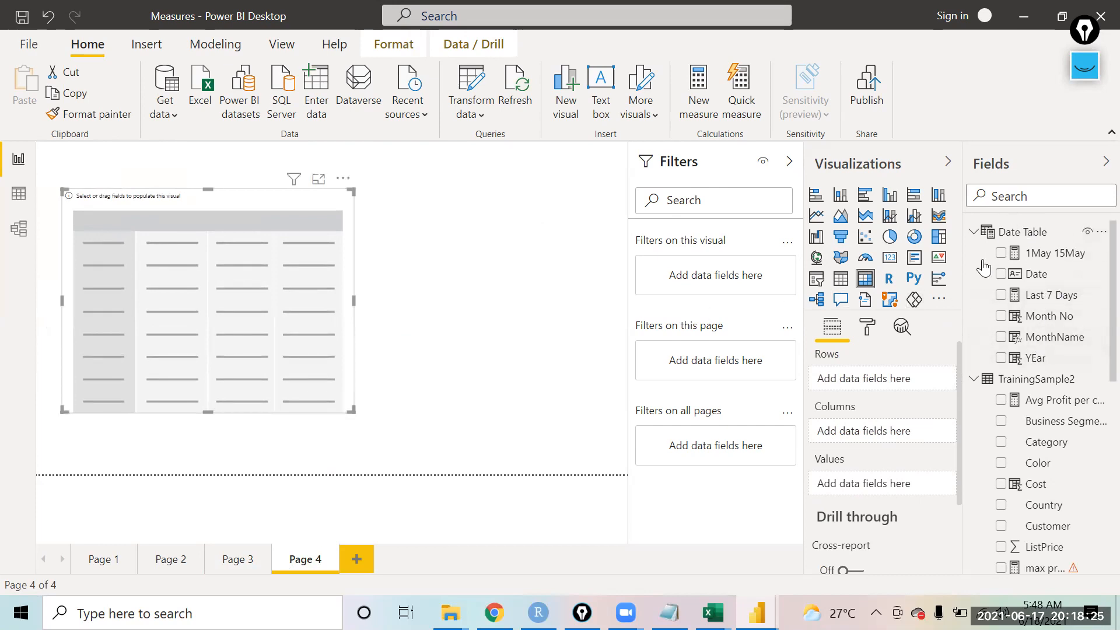
# Step: Put YEar and MonthName into the matrix rows and expand all levels down the hierarchy
pyautogui.moveTo(1046, 368); pyautogui.dragTo(886, 387)
pyautogui.moveTo(1047, 338); pyautogui.dragTo(864, 392)
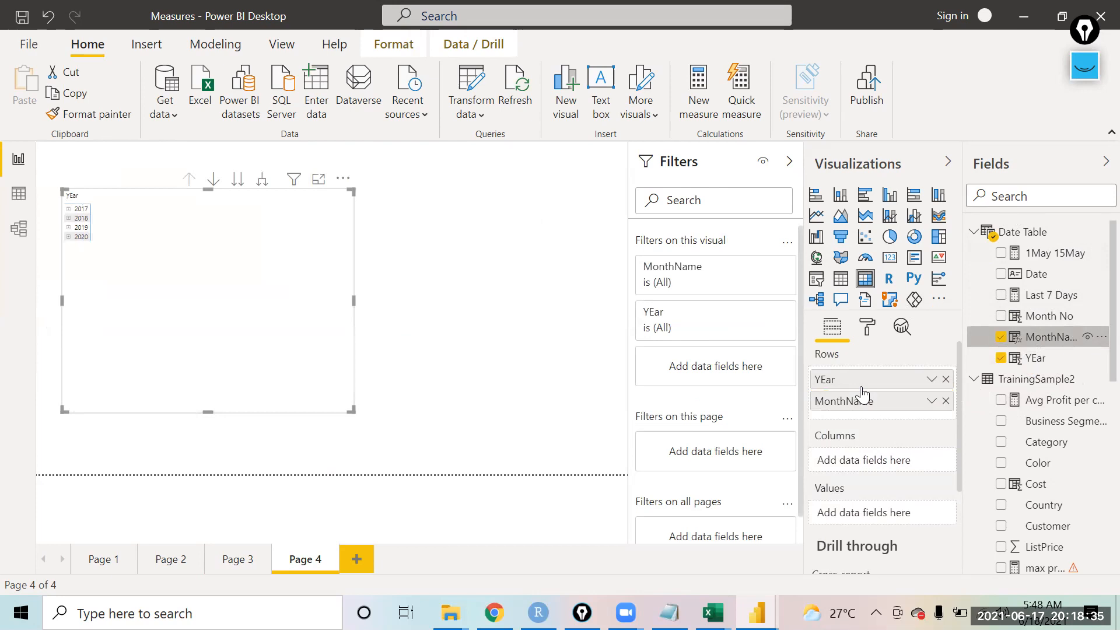
pyautogui.click(257, 185)
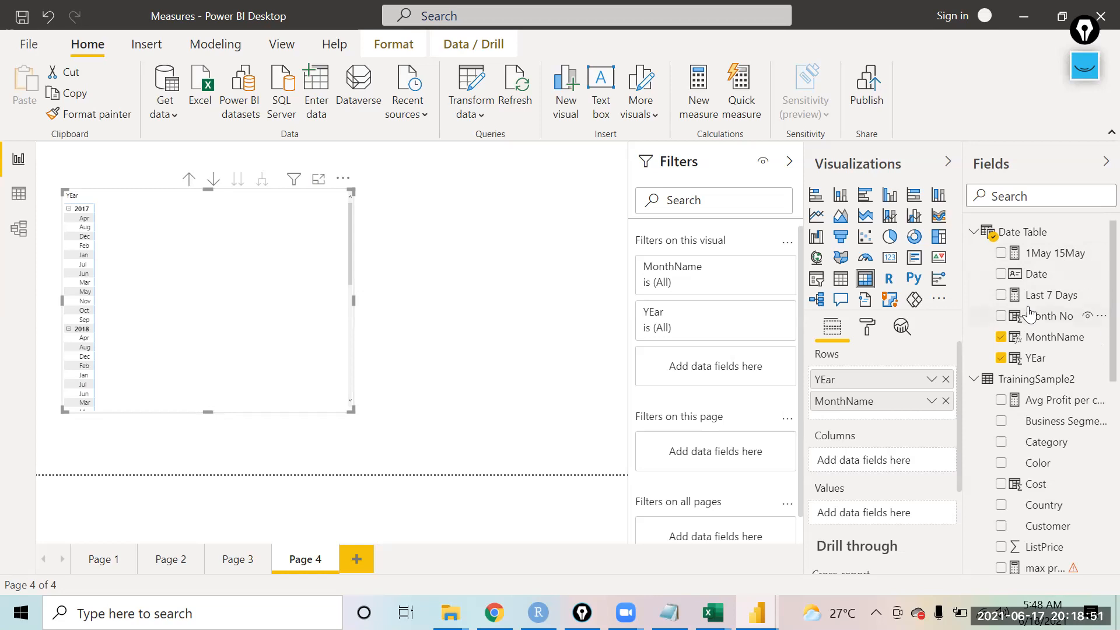
# Step: Add TrainingSample2's Sales field to the matrix values
pyautogui.scroll(-5, 1091, 350)
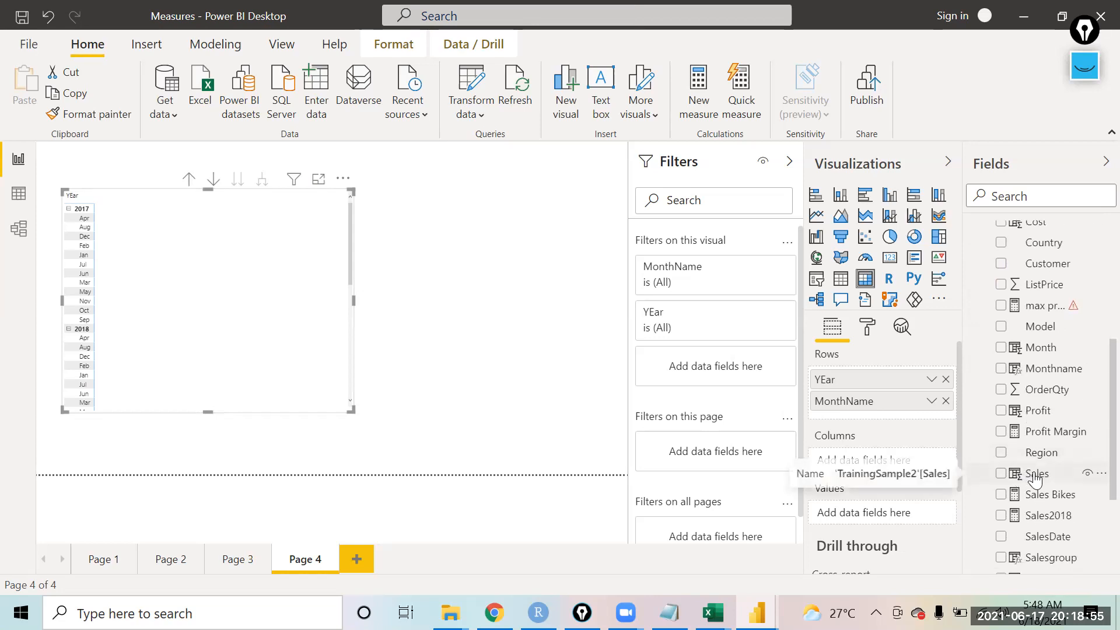
pyautogui.moveTo(1022, 479); pyautogui.dragTo(863, 511)
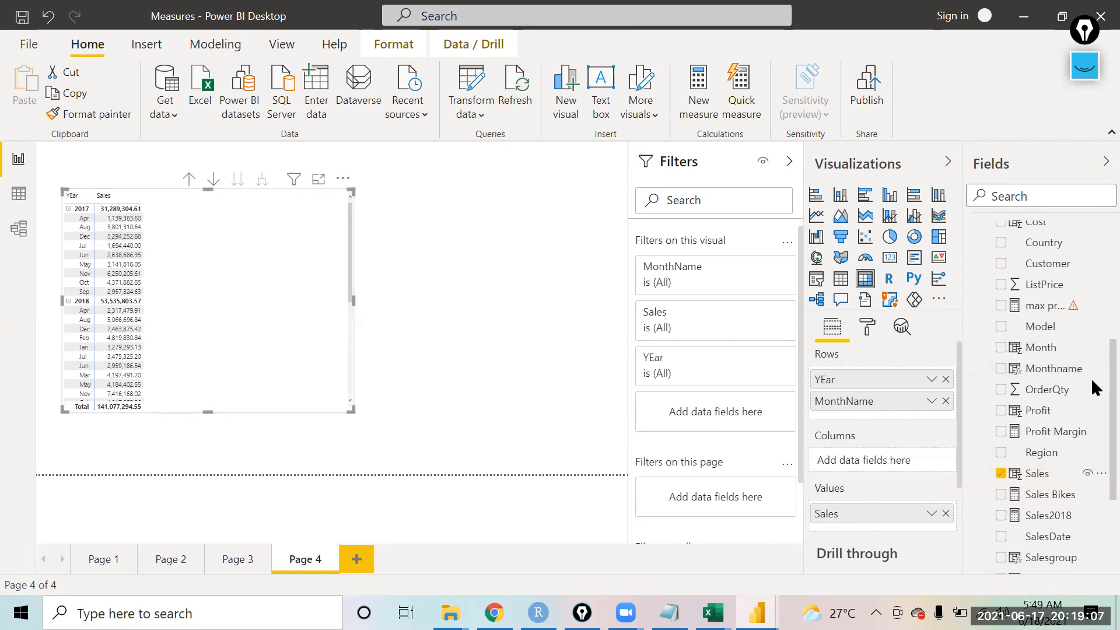
pyautogui.scroll(2, 1092, 385)
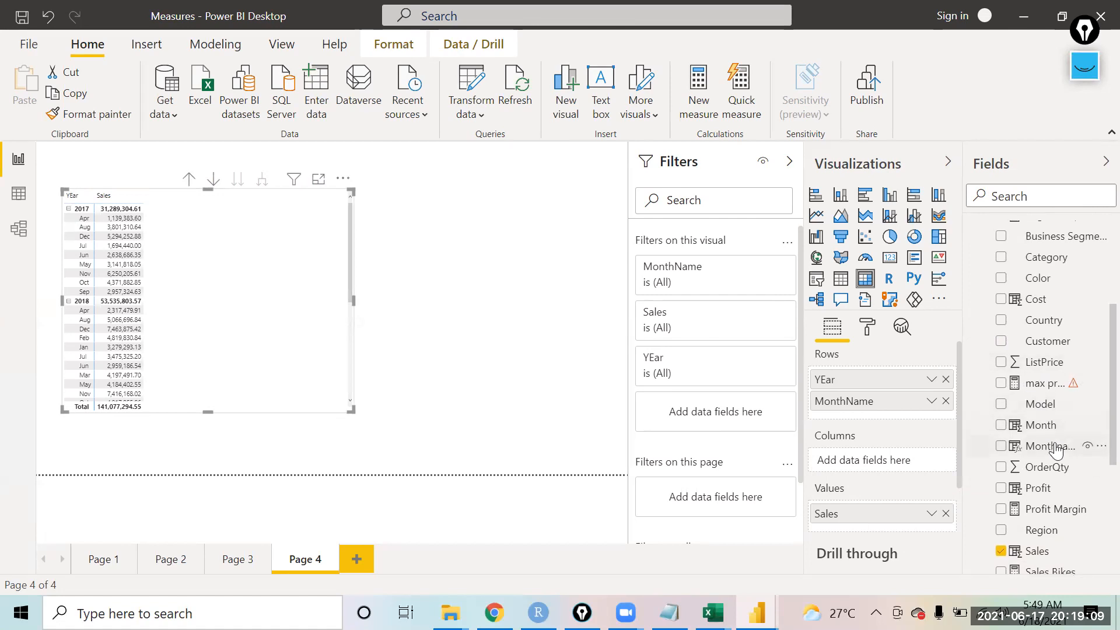
pyautogui.click(1057, 449)
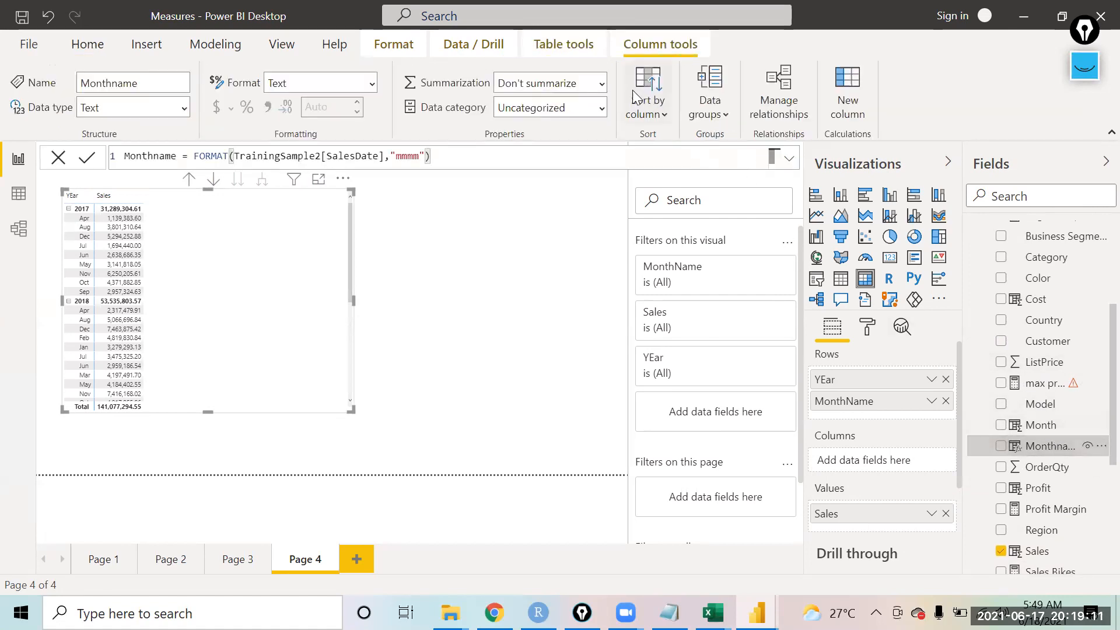
pyautogui.click(631, 90)
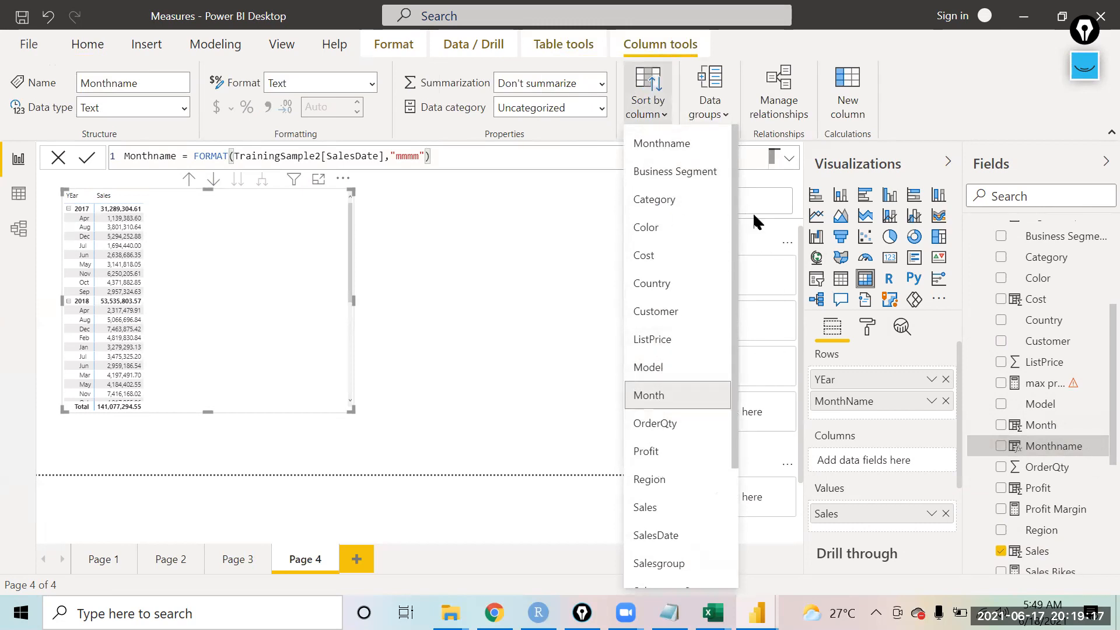
pyautogui.click(1097, 341)
# Step: Sort the Date Table's MonthName column by Month No
pyautogui.scroll(3, 1094, 280)
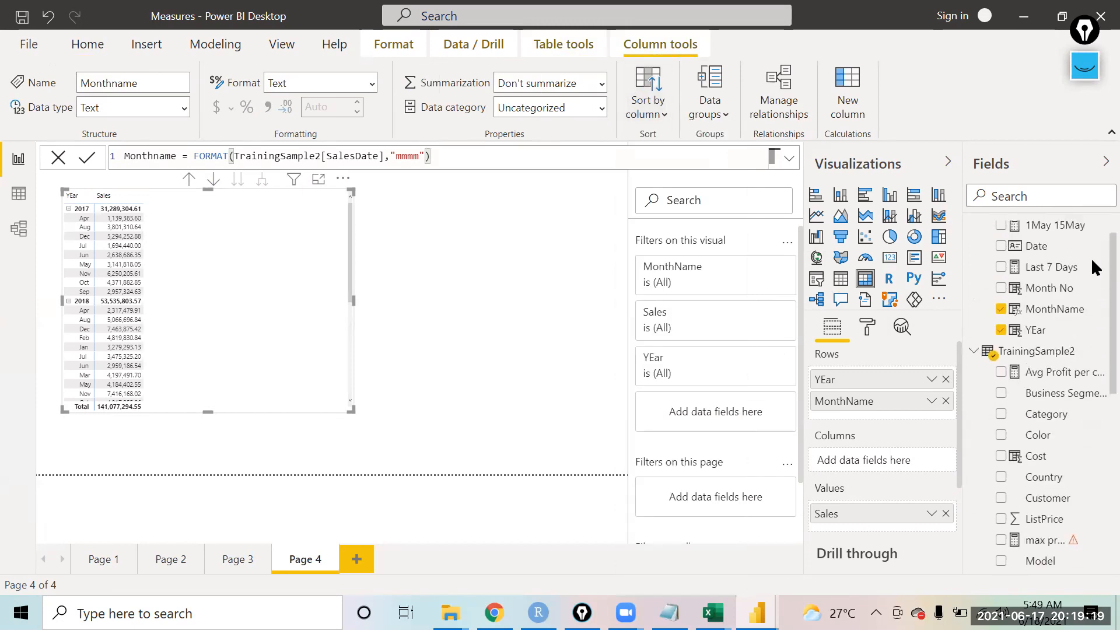
pyautogui.click(1049, 337)
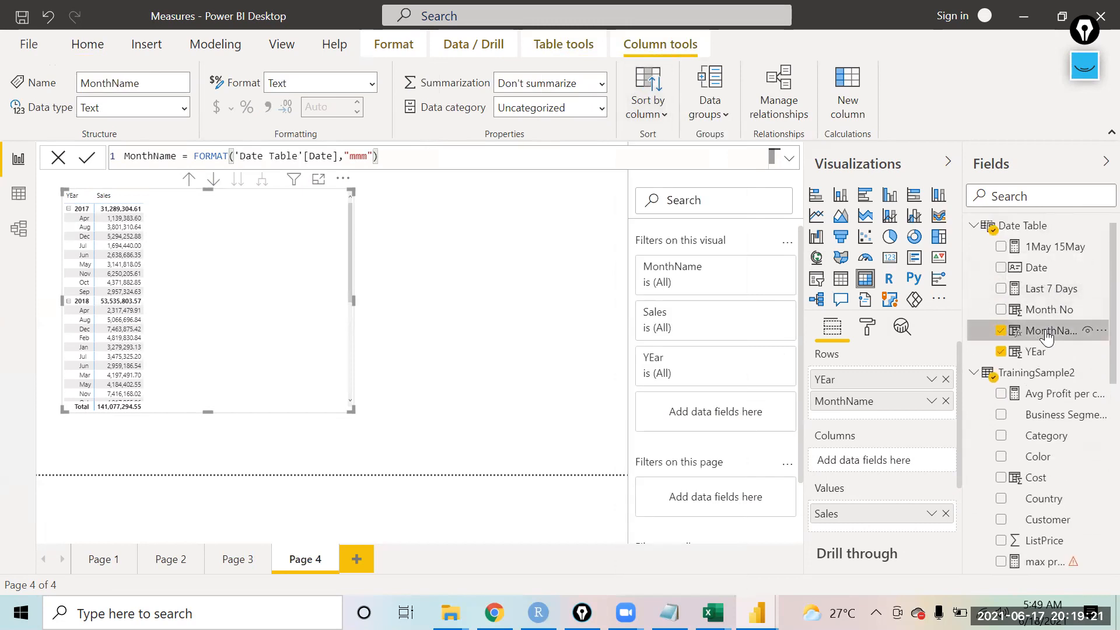
pyautogui.click(652, 108)
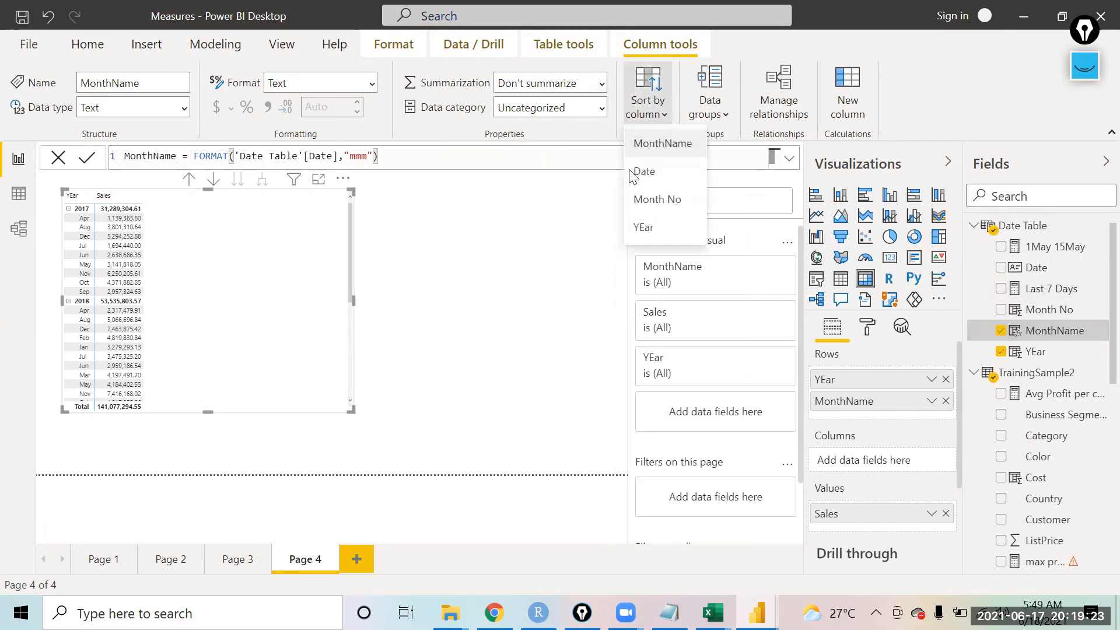
pyautogui.click(661, 199)
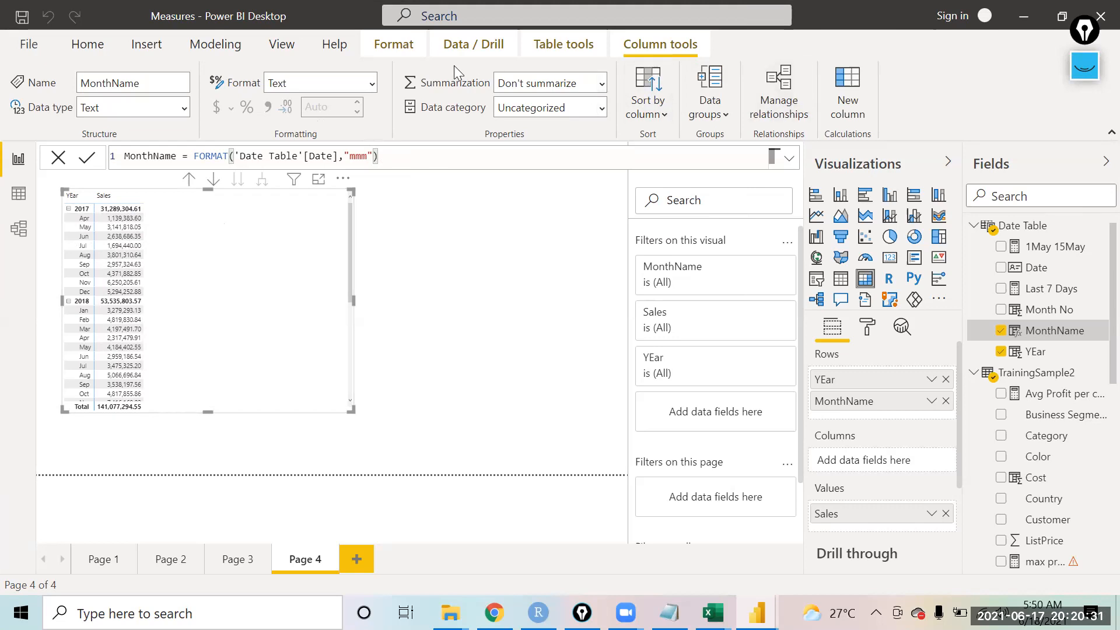
# Step: Create a new measure and name it Prev Month
pyautogui.click(226, 47)
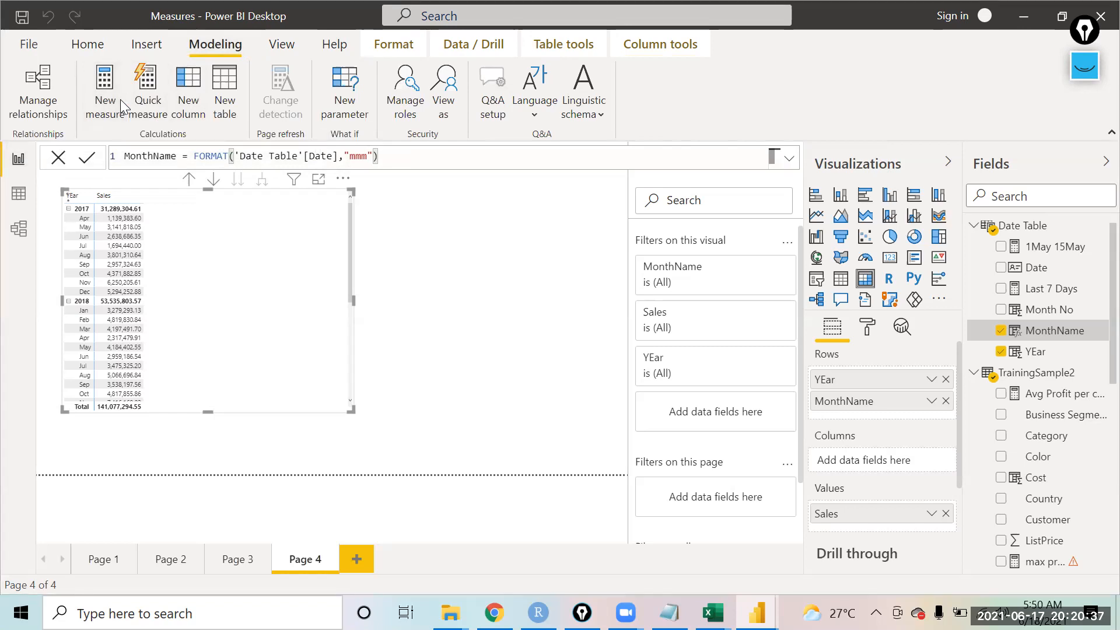
pyautogui.click(105, 87)
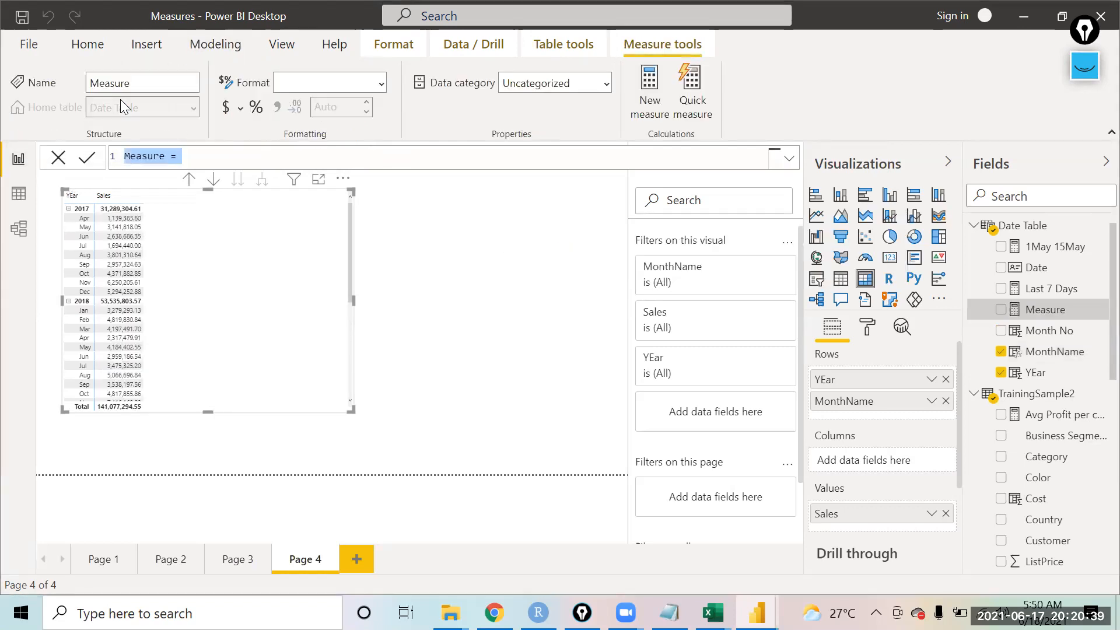
pyautogui.press('Right')
pyautogui.press('Left')
pyautogui.press('Left')
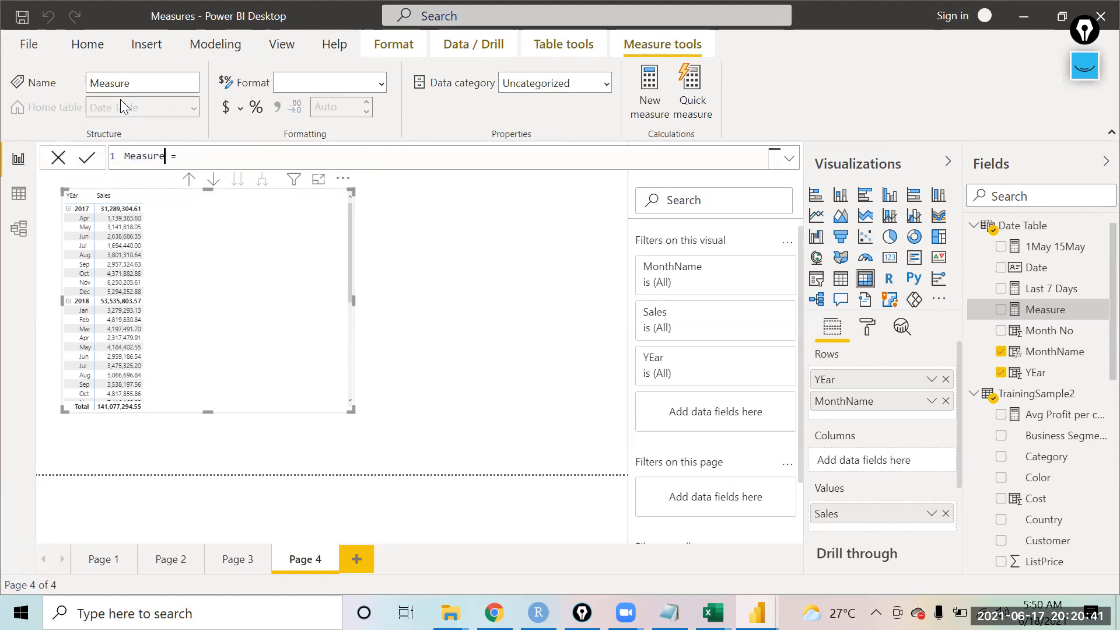
pyautogui.press('BackSpace')
pyautogui.press('BackSpace')
pyautogui.press('BackSpace')
pyautogui.press('BackSpace')
pyautogui.press('BackSpace')
pyautogui.press('BackSpace')
pyautogui.press('BackSpace')
pyautogui.press('BackSpace')
pyautogui.write('Prev Month')
pyautogui.press('End')
pyautogui.write('prev')
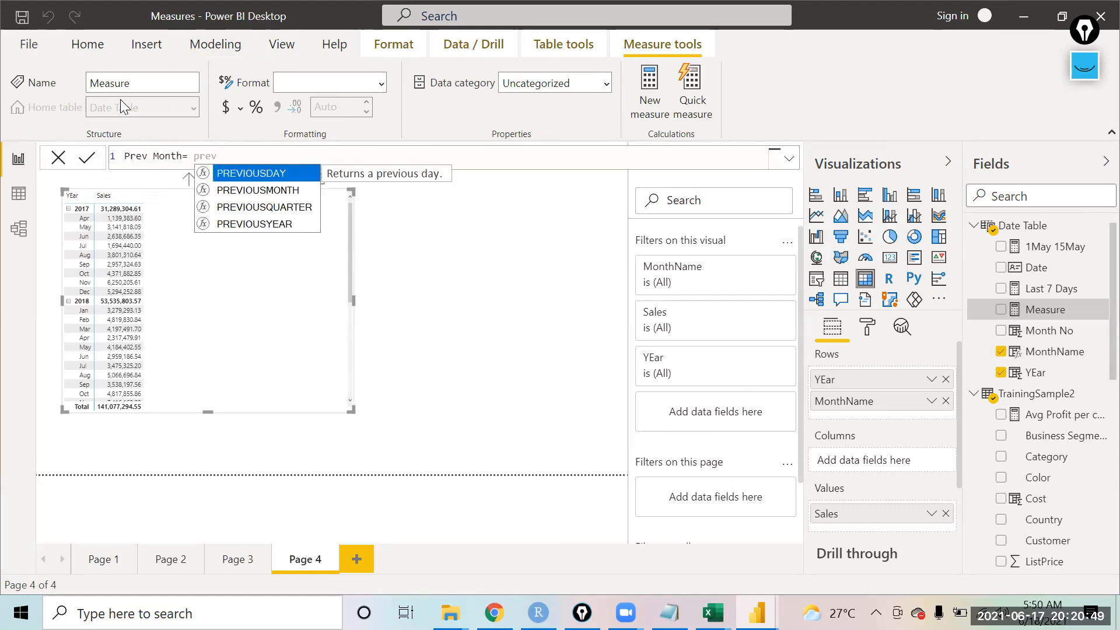
pyautogui.press('Down')
pyautogui.press('Tab')
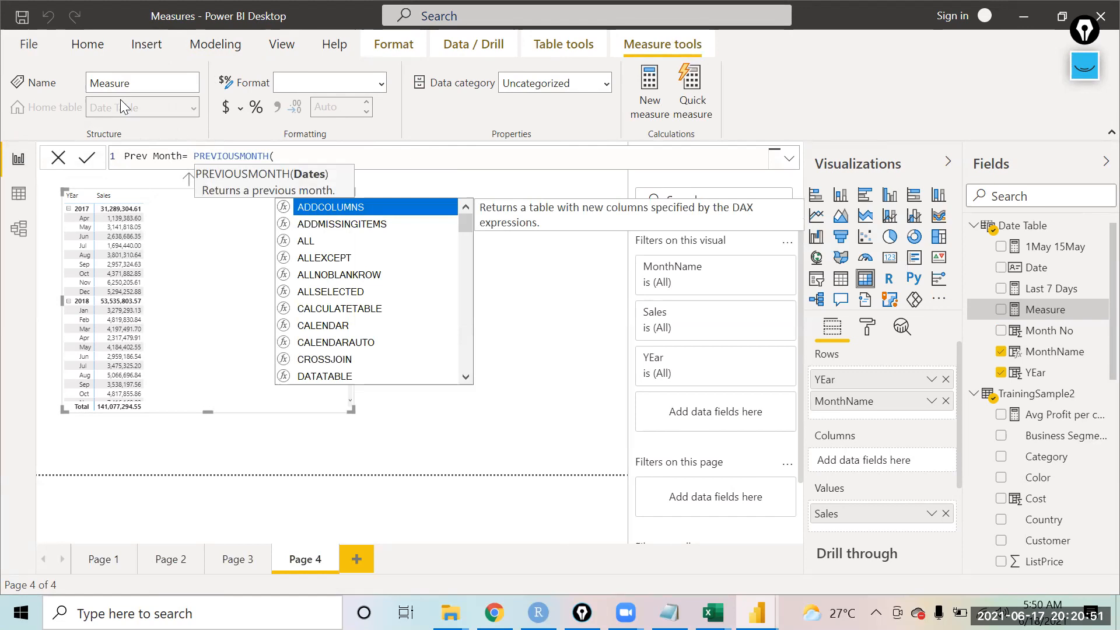
pyautogui.press('BackSpace')
pyautogui.press('BackSpace')
pyautogui.press('BackSpace')
pyautogui.press('BackSpace')
pyautogui.press('BackSpace')
pyautogui.press('BackSpace')
pyautogui.press('BackSpace')
pyautogui.press('BackSpace')
pyautogui.press('BackSpace')
pyautogui.press('BackSpace')
pyautogui.press('BackSpace')
pyautogui.press('BackSpace')
pyautogui.press('BackSpace')
pyautogui.press('BackSpace')
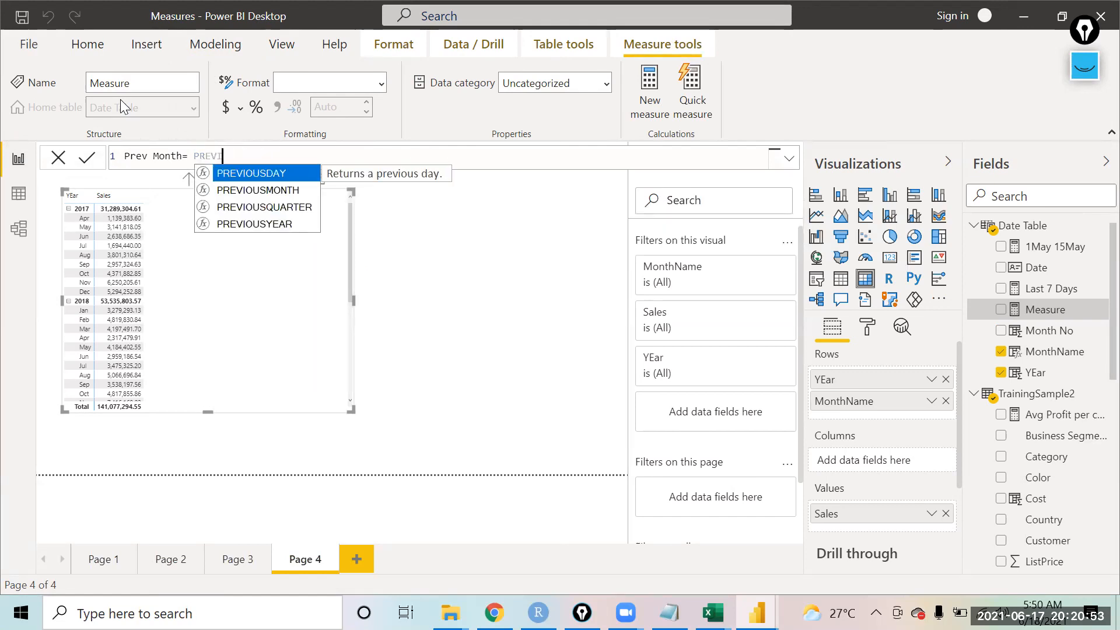
# Step: Start the Prev Month formula with CALCULATE(SUM(TrainingSample2[Sales]), as the expression
pyautogui.write('cal')
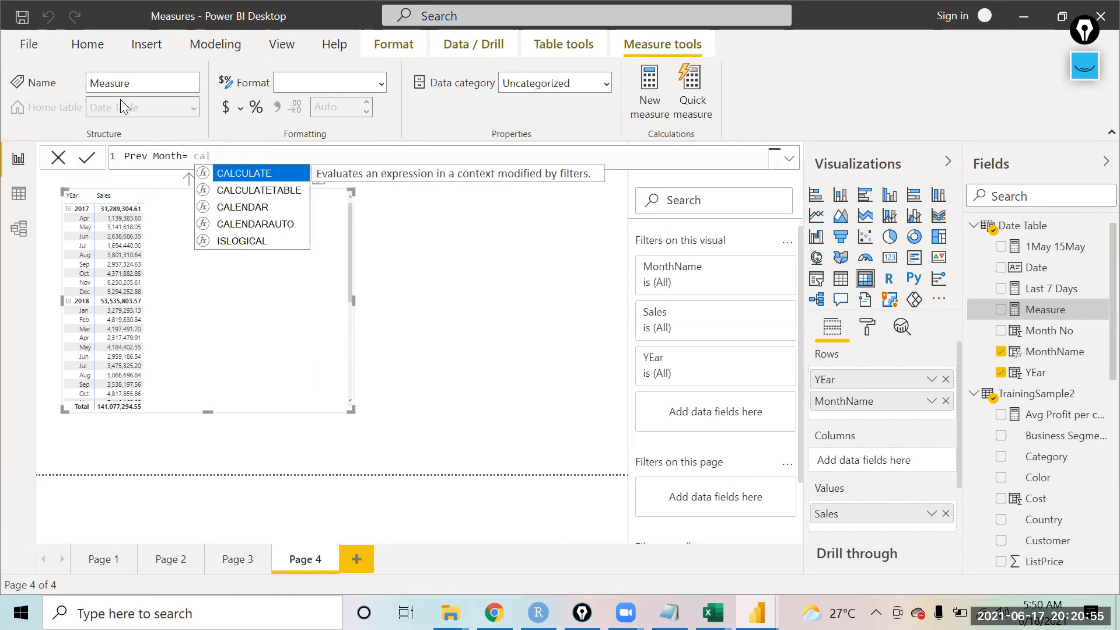
pyautogui.press('Tab')
pyautogui.write('sum')
pyautogui.press('Tab')
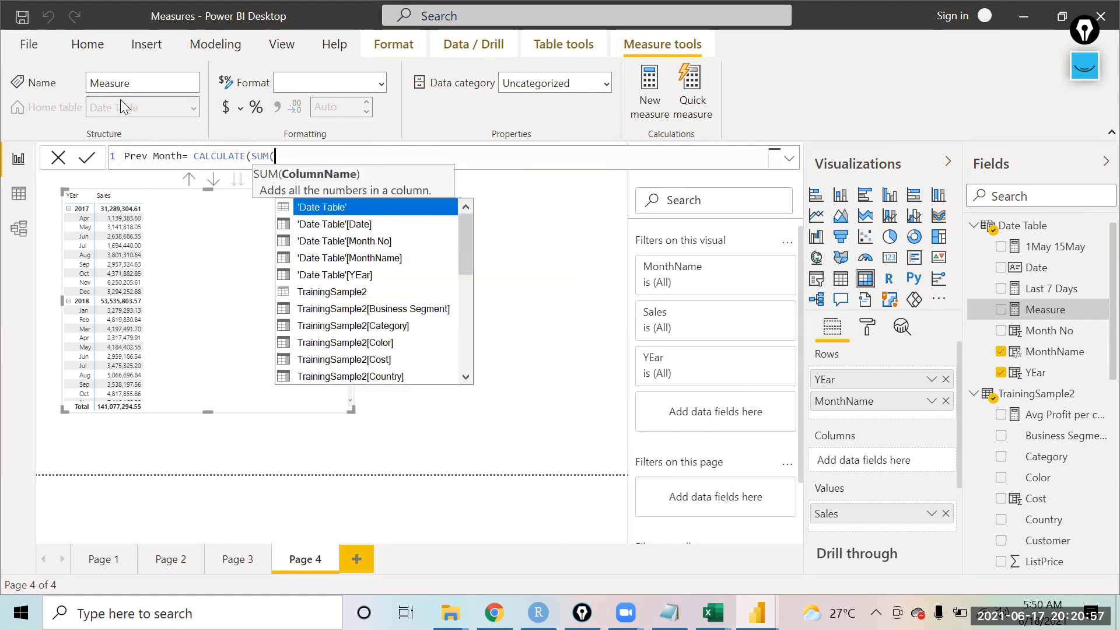
pyautogui.write('sal')
pyautogui.press('Tab')
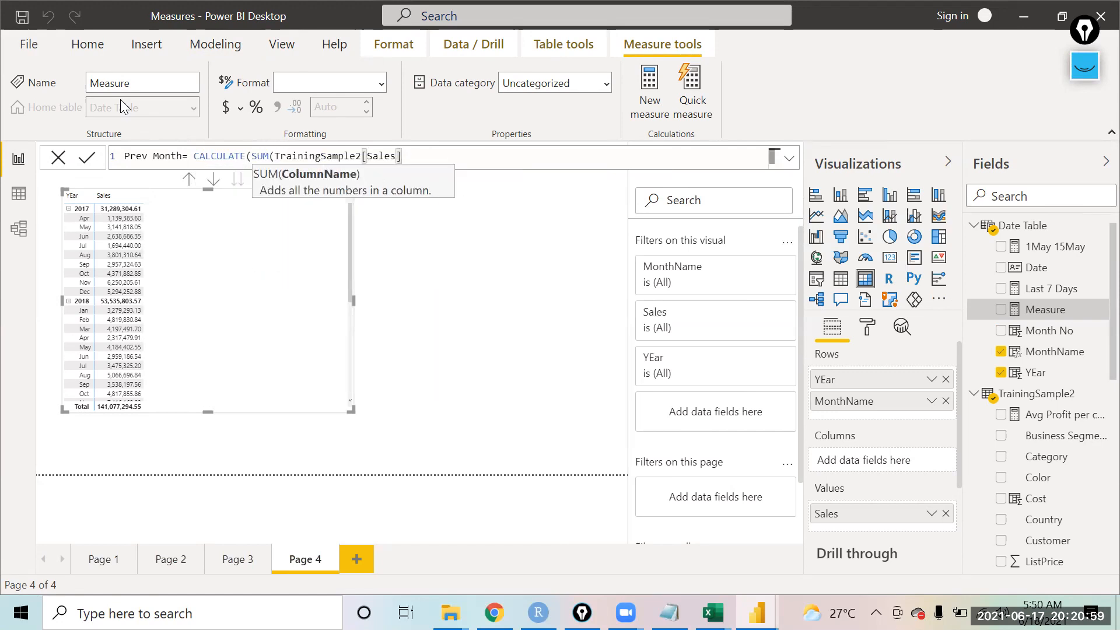
pyautogui.write('), pre')
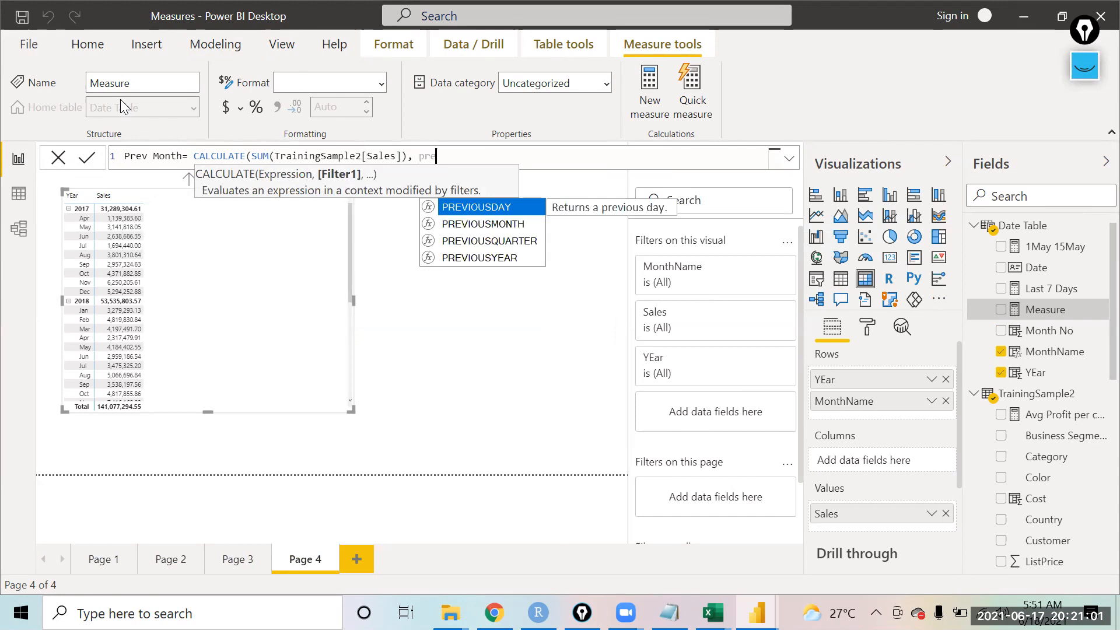
# Step: Add PREVIOUSMONTH('Date Table'[Date]) as the filter, close the formula and commit the measure
pyautogui.press('Down')
pyautogui.press('Tab')
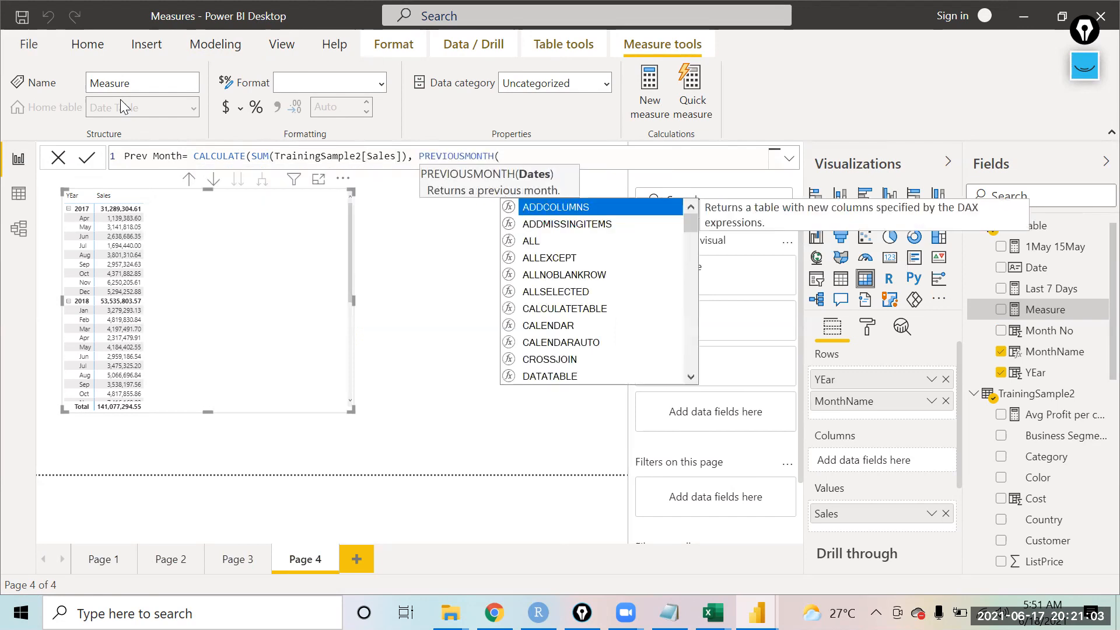
pyautogui.write('date')
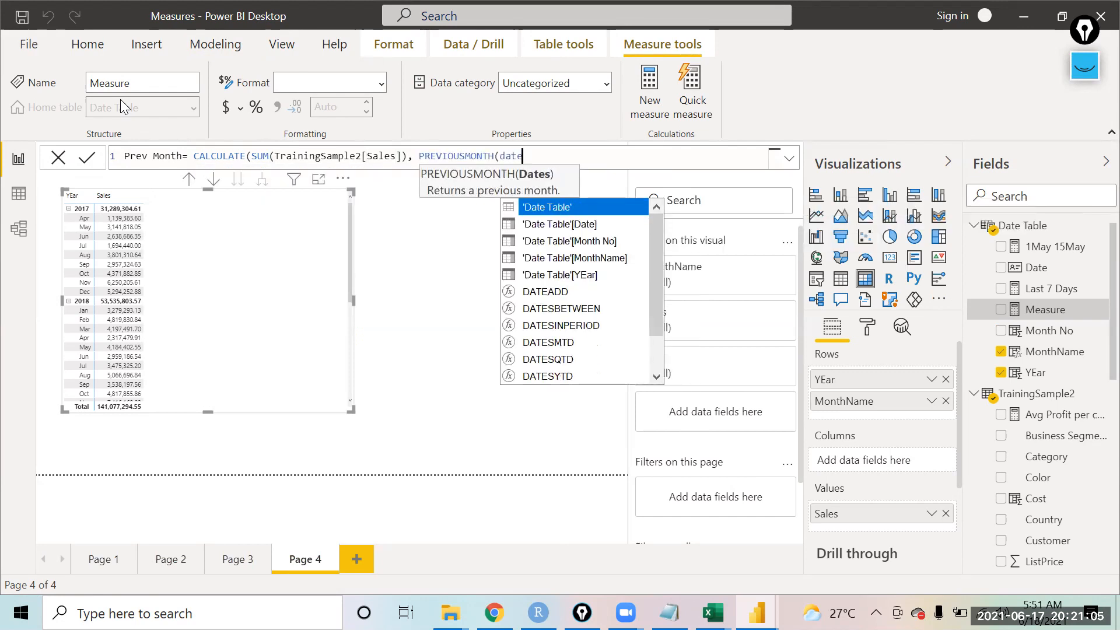
pyautogui.press('Down')
pyautogui.press('Tab')
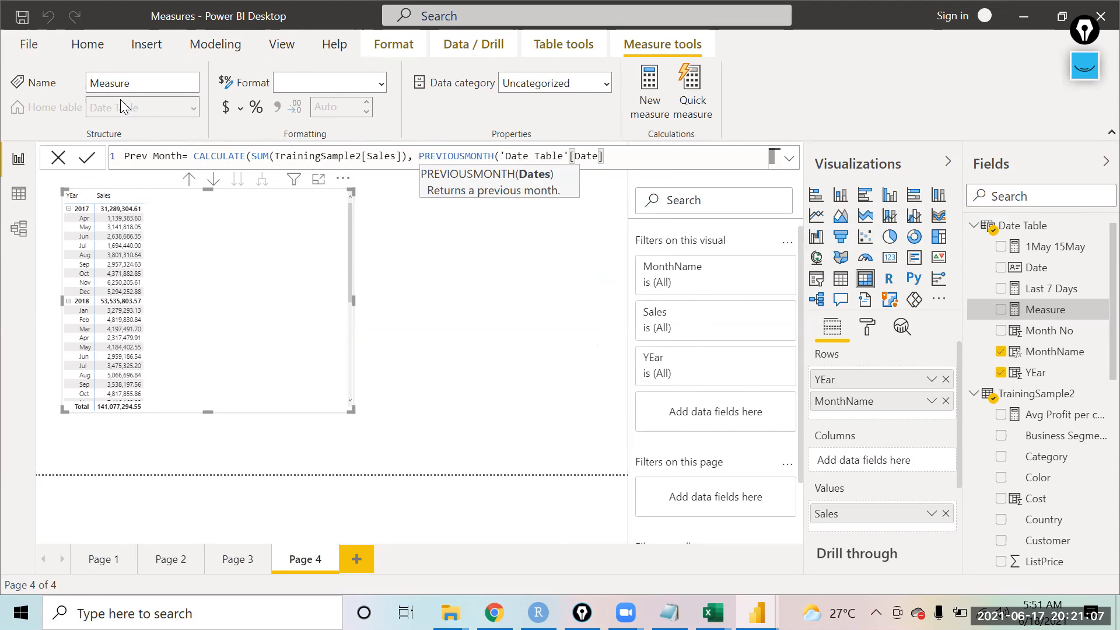
pyautogui.write(')')
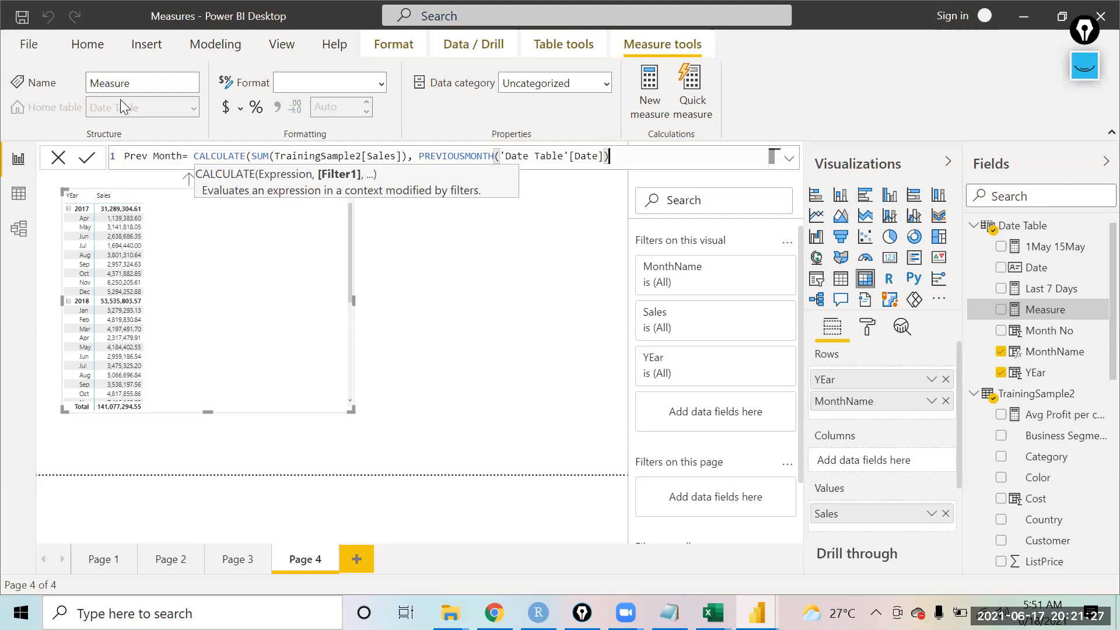
pyautogui.click(87, 162)
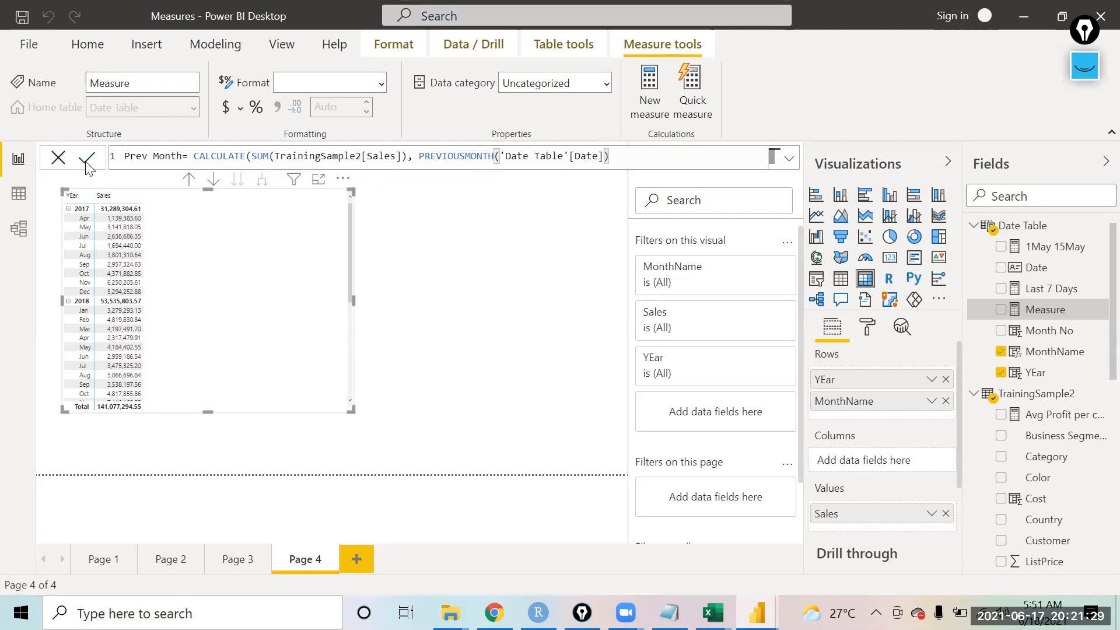
pyautogui.click(86, 159)
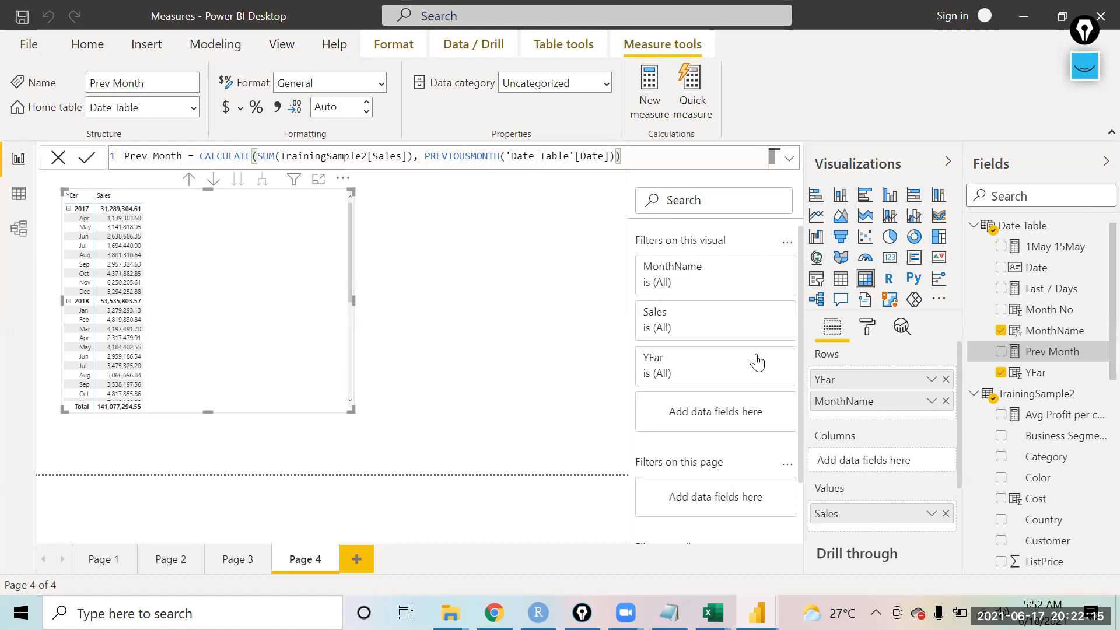
# Step: Add the Prev Month measure to the matrix values
pyautogui.moveTo(1037, 359); pyautogui.dragTo(881, 415)
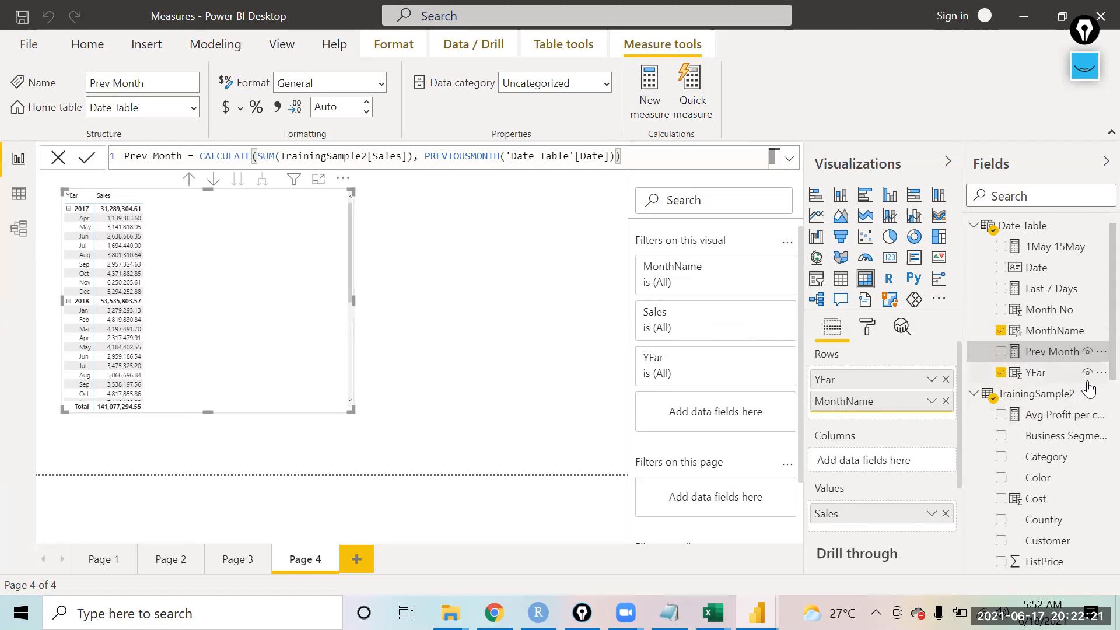
pyautogui.moveTo(1053, 364); pyautogui.dragTo(897, 531)
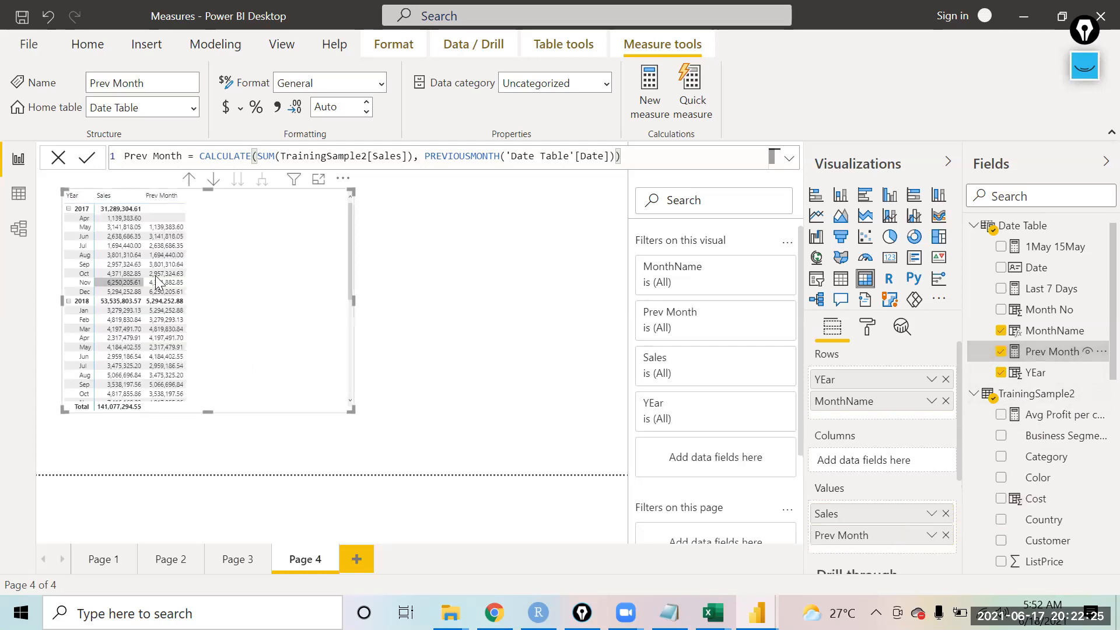
# Step: Open the matrix in focus mode and set the Sales field's display units to Millions
pyautogui.click(318, 179)
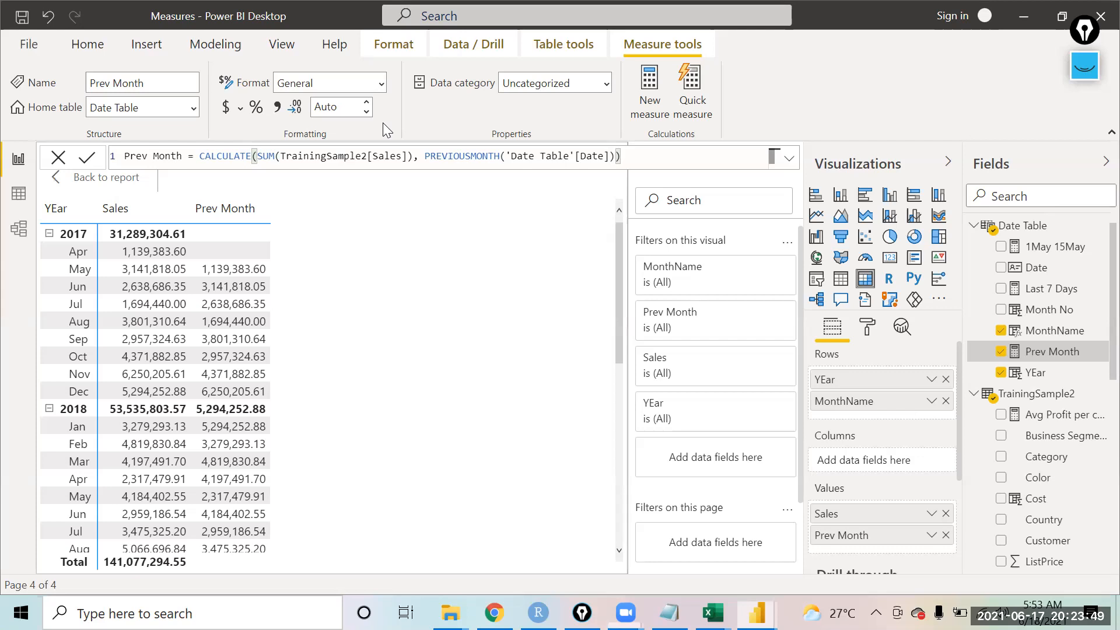
pyautogui.click(326, 186)
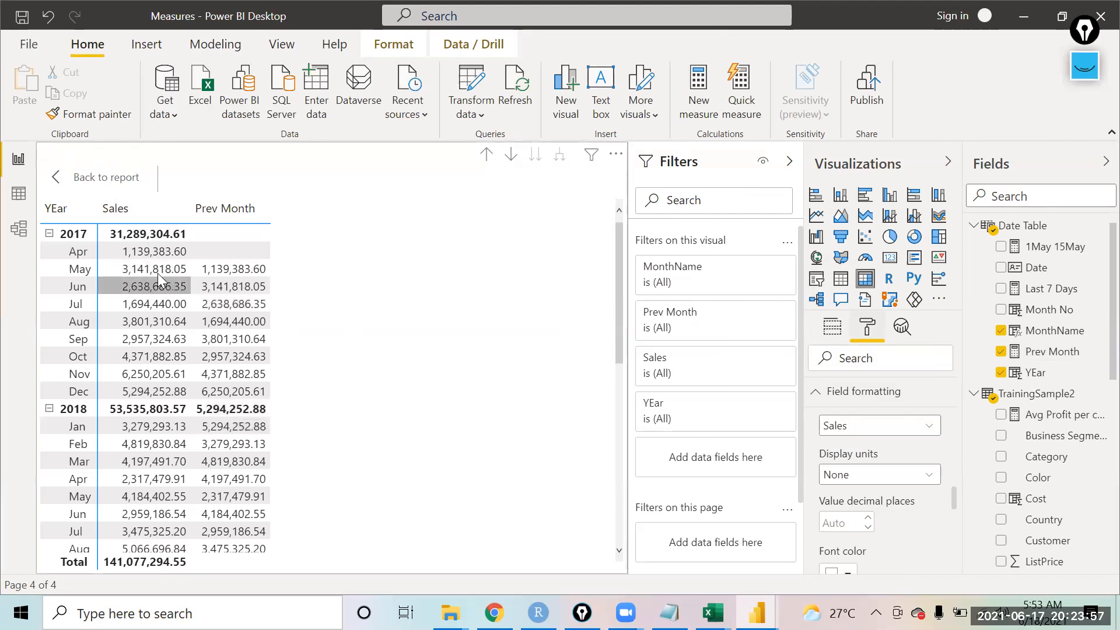
pyautogui.click(931, 480)
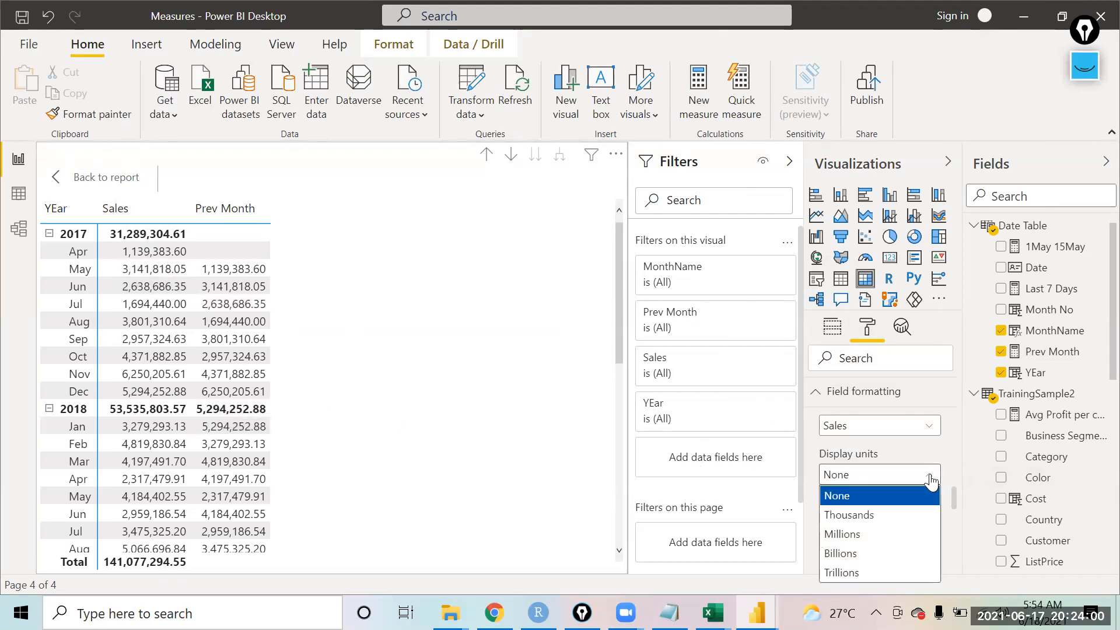
pyautogui.click(849, 541)
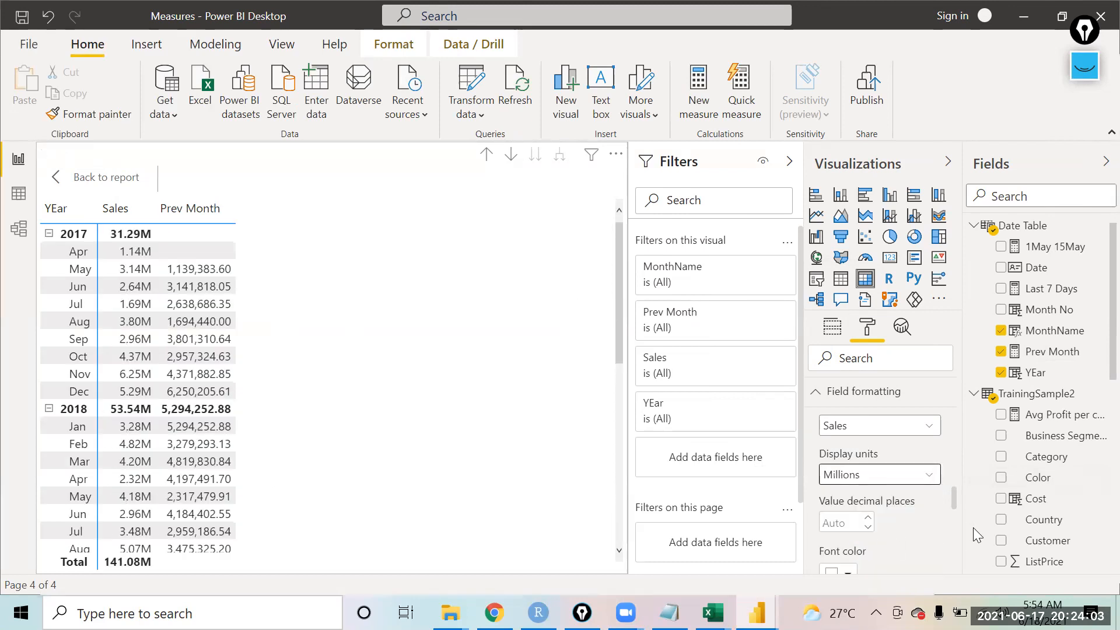
# Step: Set the Prev Month field's display units to Millions
pyautogui.click(921, 427)
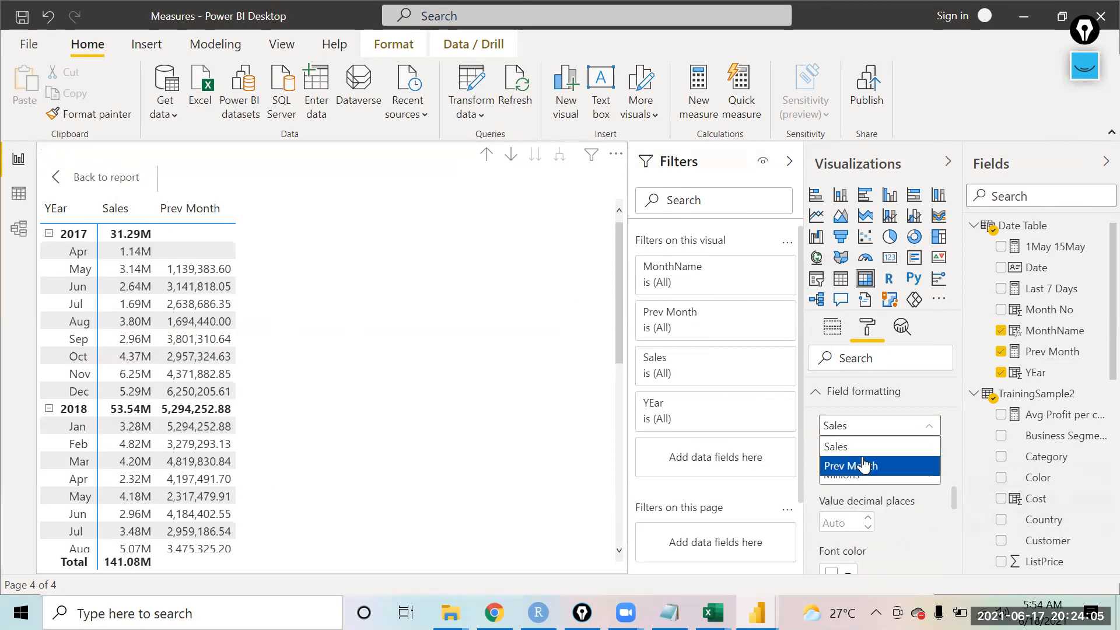
pyautogui.click(862, 465)
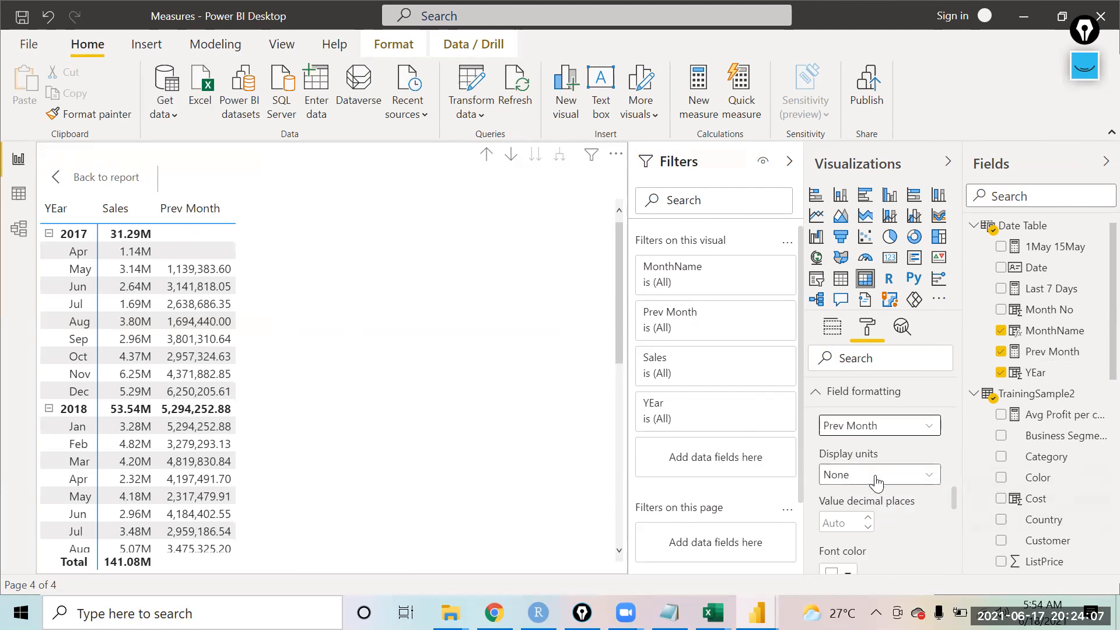
pyautogui.click(869, 474)
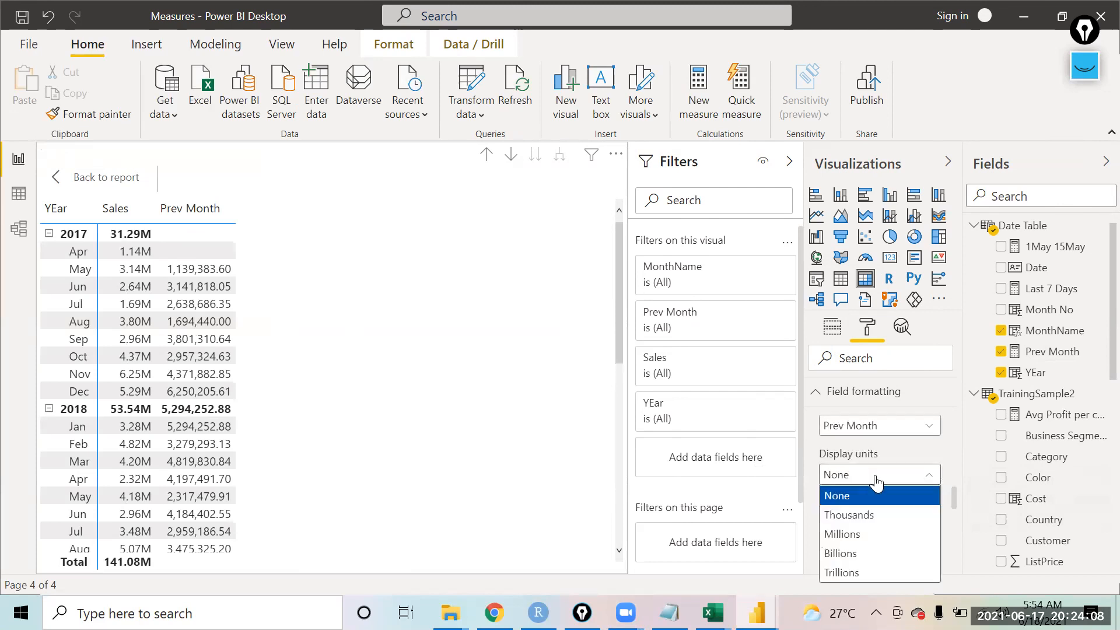
pyautogui.click(847, 533)
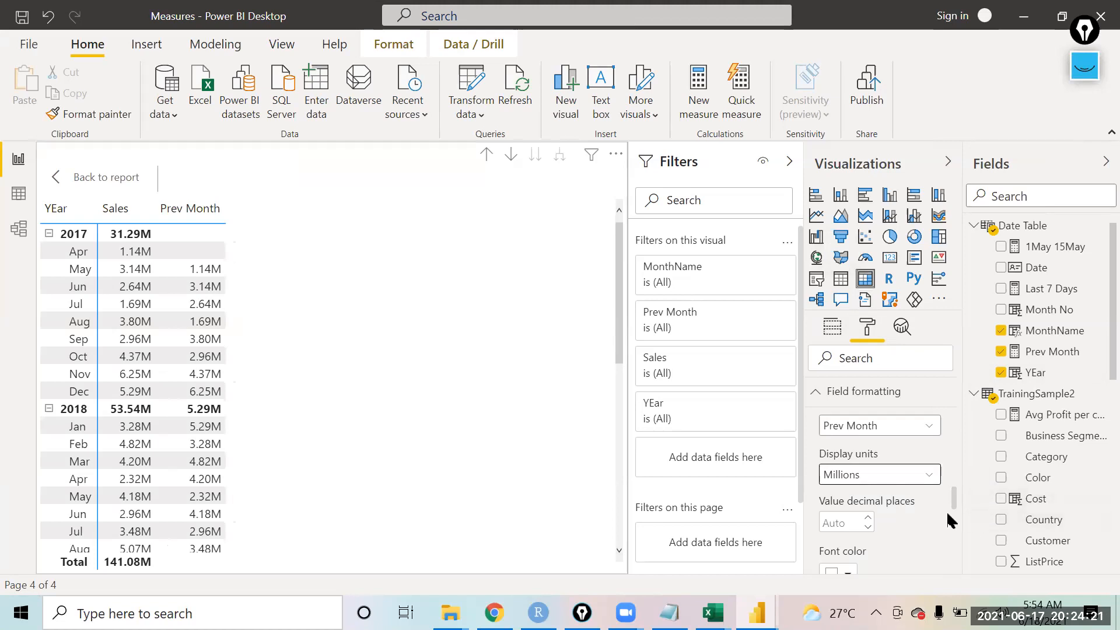
# Step: Leave focus mode and set the Prev Month field's alignment to Center
pyautogui.moveTo(954, 498)
pyautogui.mouseDown()
pyautogui.moveTo(953, 486)
pyautogui.moveTo(951, 503)
pyautogui.mouseUp()
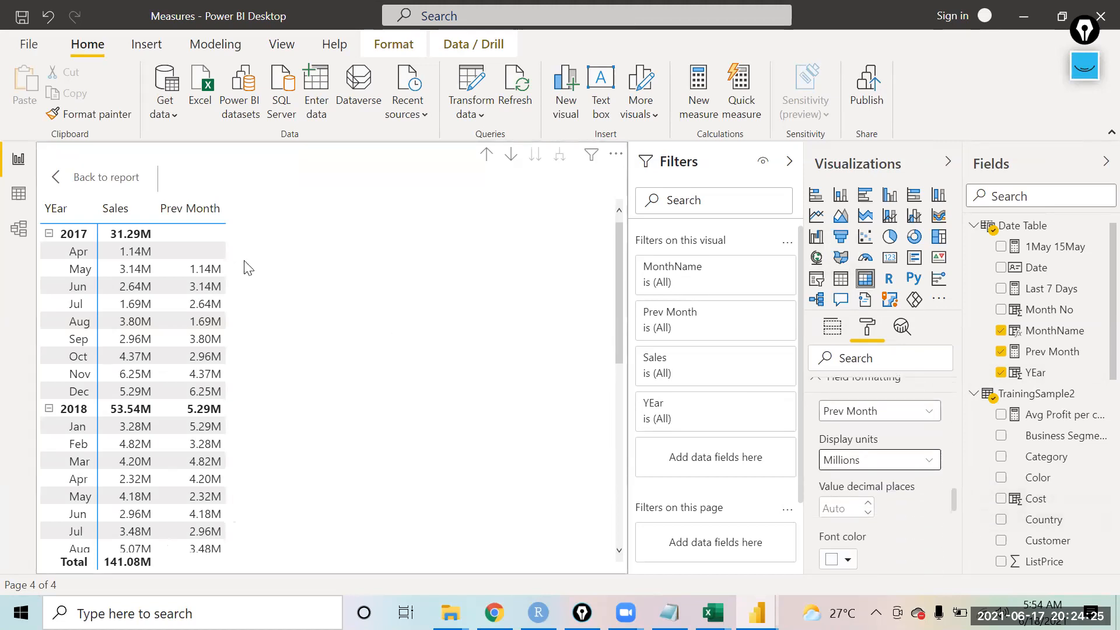
pyautogui.click(73, 186)
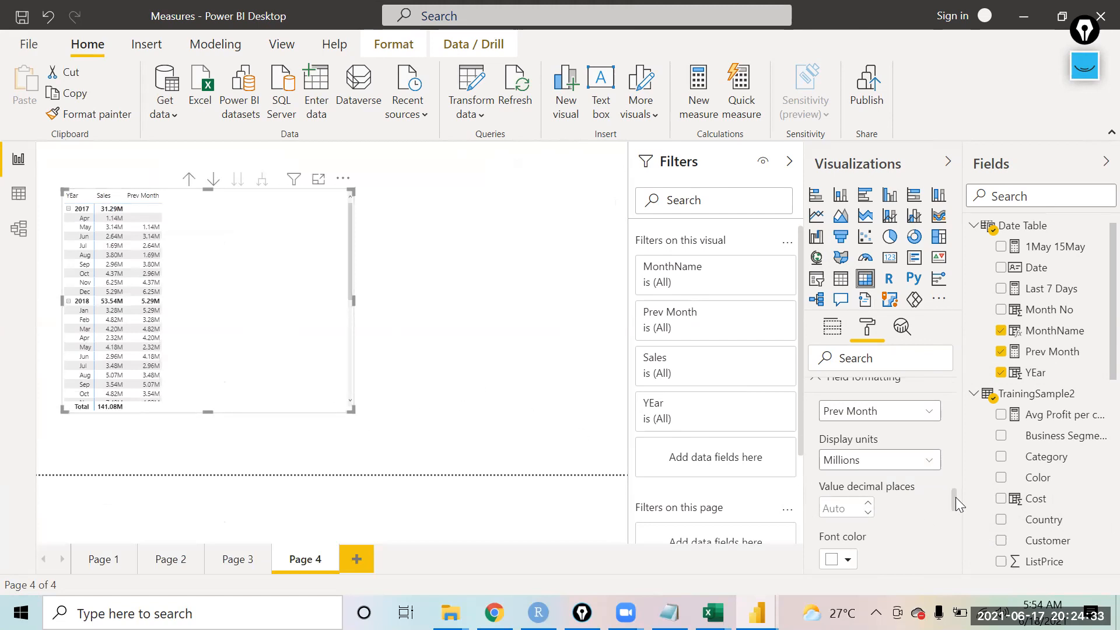
pyautogui.moveTo(956, 497); pyautogui.dragTo(953, 523)
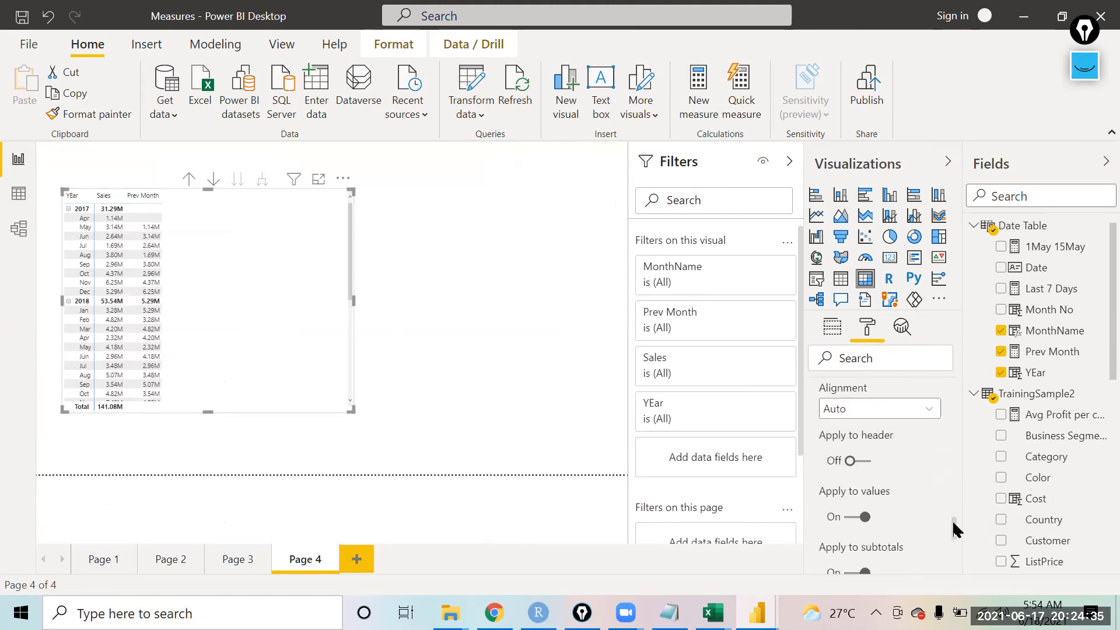
pyautogui.click(910, 416)
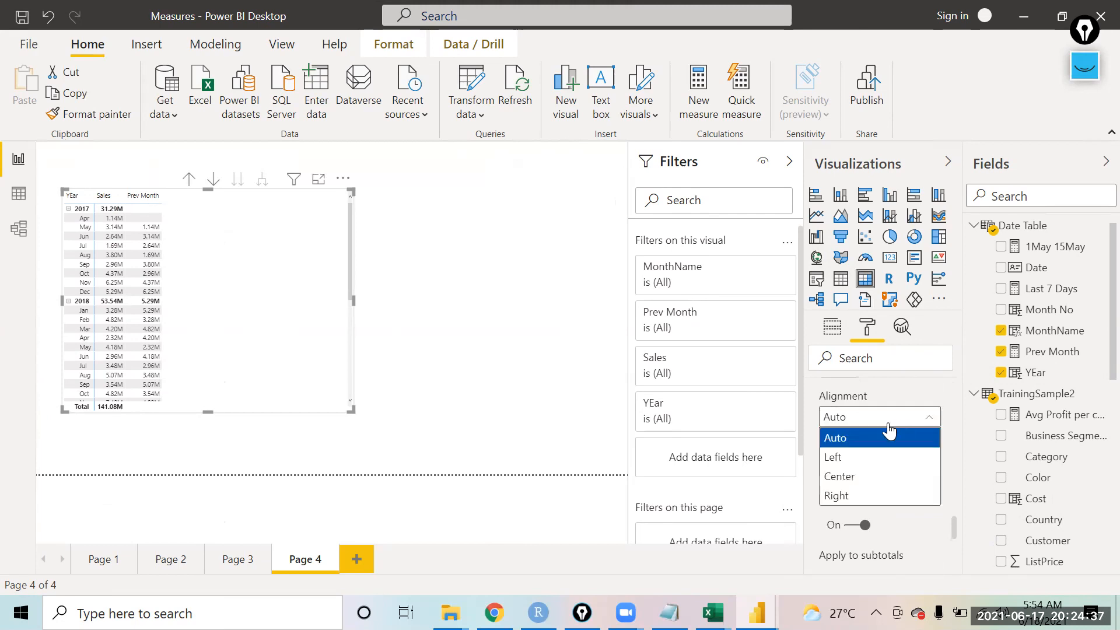
pyautogui.click(862, 477)
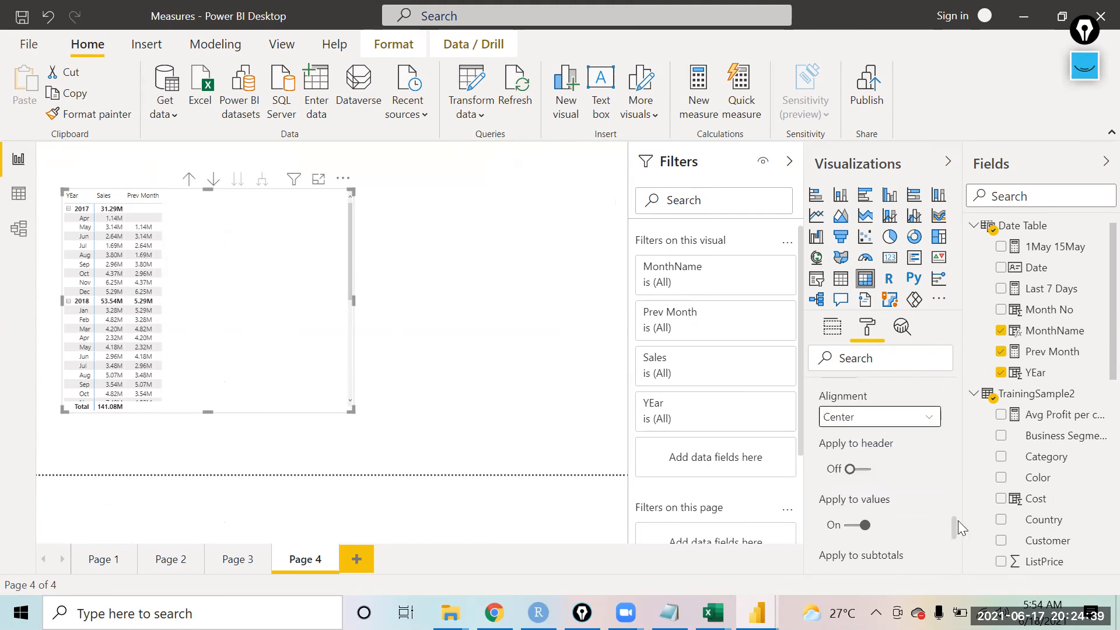
# Step: Set the Sales field's alignment to Center in the matrix field formatting
pyautogui.moveTo(951, 529); pyautogui.dragTo(951, 488)
pyautogui.scroll(-4, 951, 489)
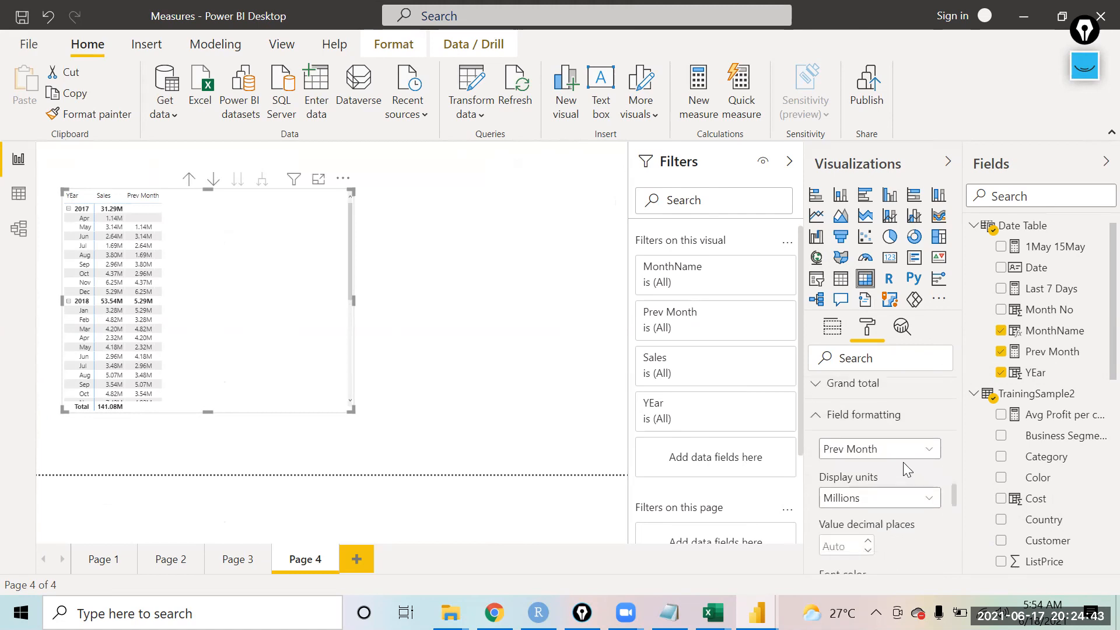
pyautogui.click(893, 449)
pyautogui.click(910, 466)
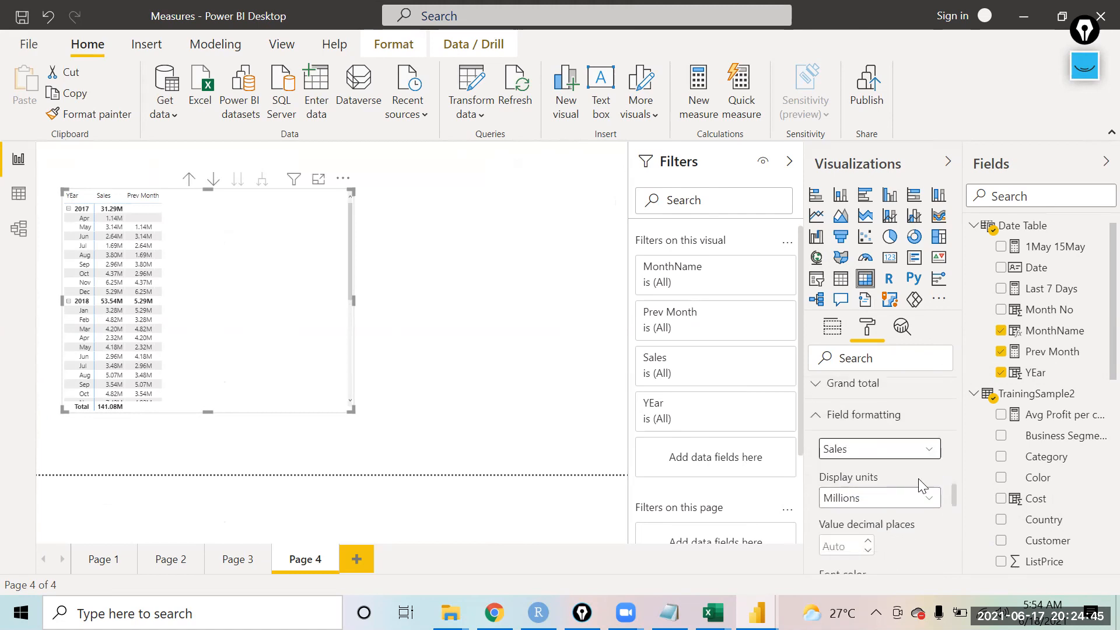
pyautogui.moveTo(955, 486)
pyautogui.mouseDown()
pyautogui.moveTo(959, 544)
pyautogui.moveTo(958, 507)
pyautogui.mouseUp()
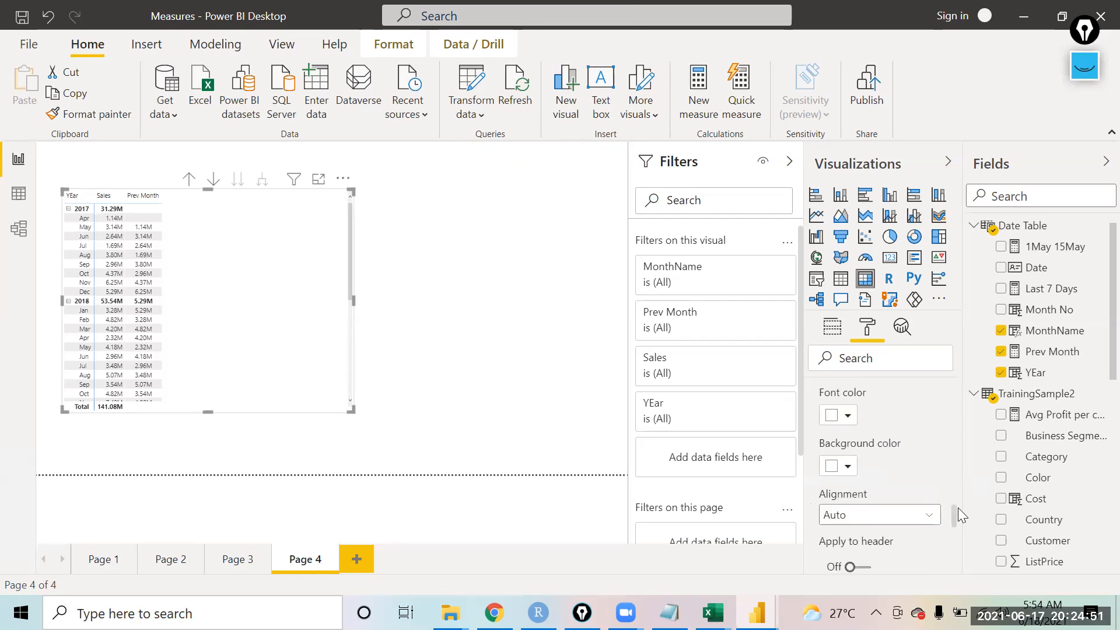
pyautogui.click(893, 516)
pyautogui.click(840, 474)
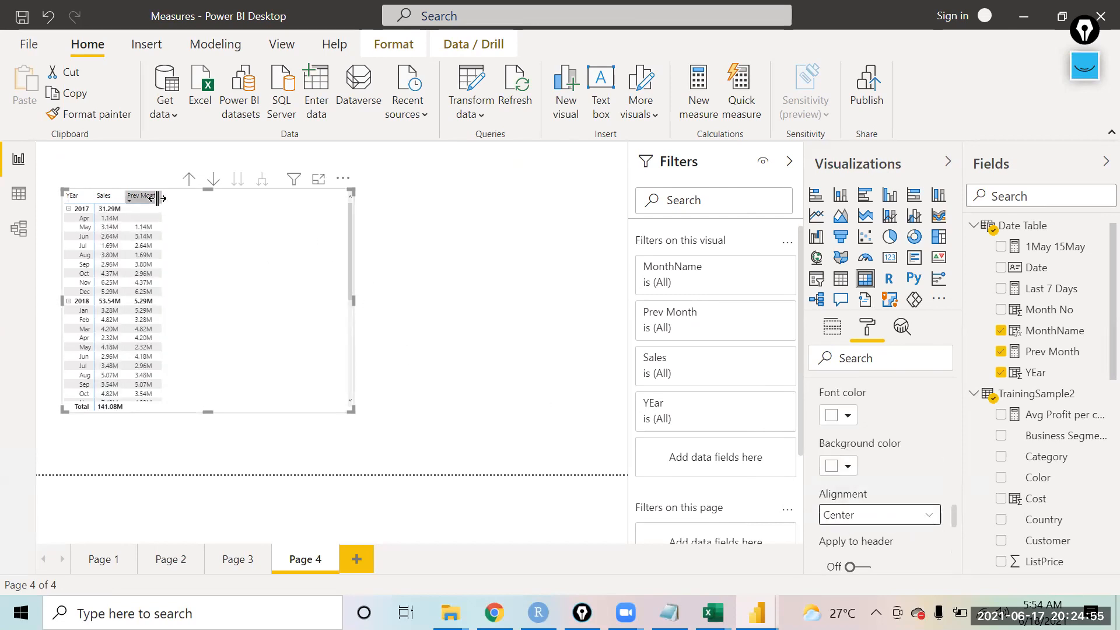
# Step: Widen the Prev Month and Sales columns of the matrix
pyautogui.moveTo(157, 198); pyautogui.dragTo(220, 194)
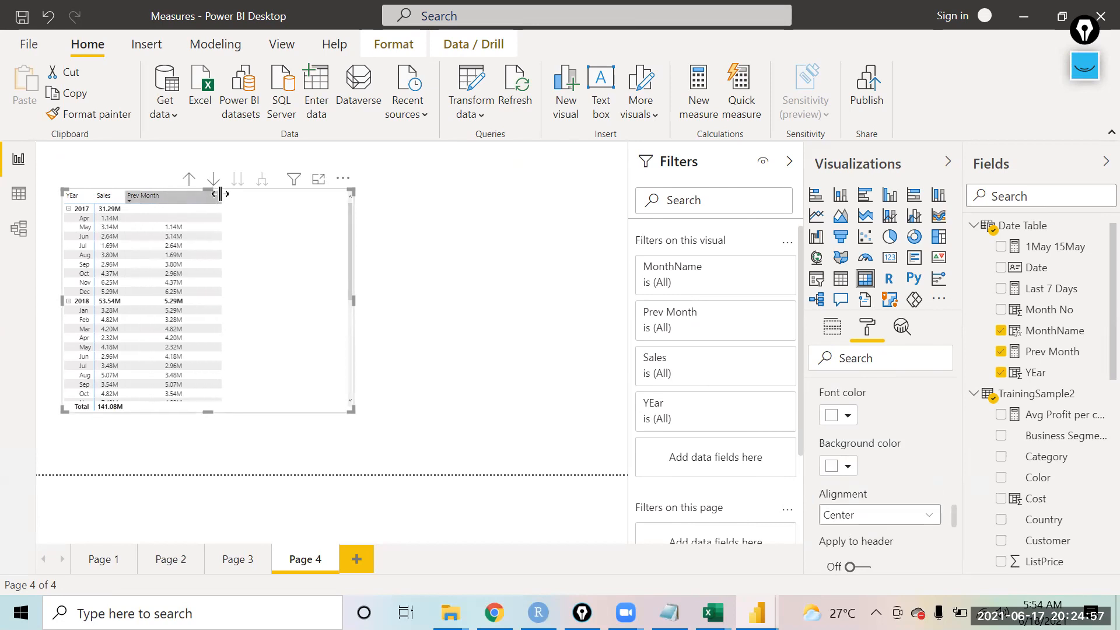
pyautogui.moveTo(122, 196); pyautogui.dragTo(182, 199)
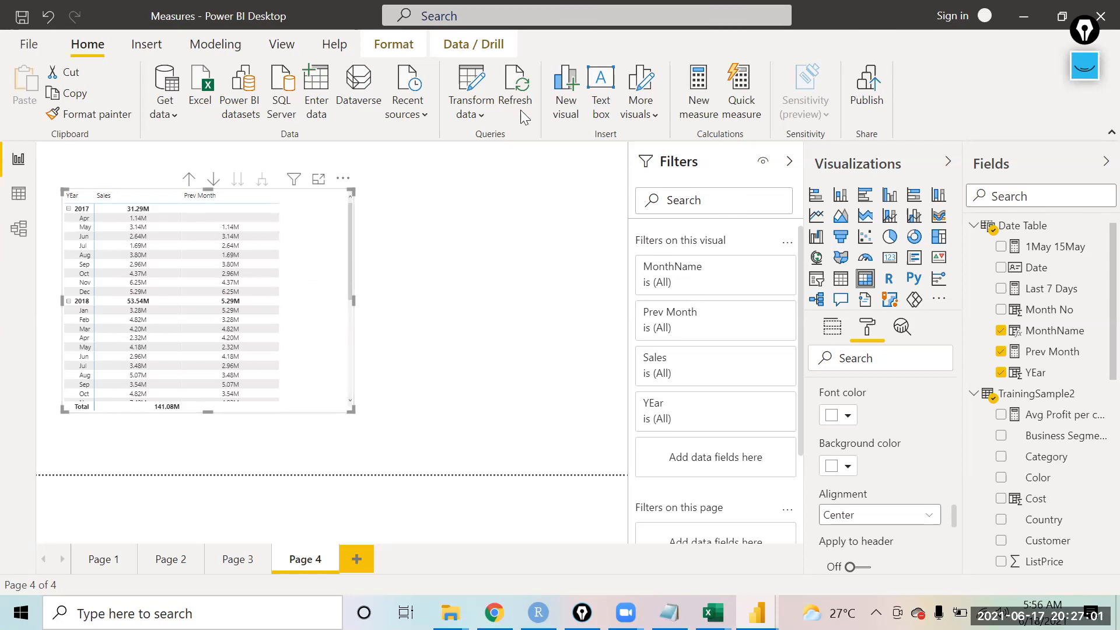
# Step: Create a new Diff measure subtracting [Prev Month] from the sum of TrainingSample2[Sales]
pyautogui.click(703, 88)
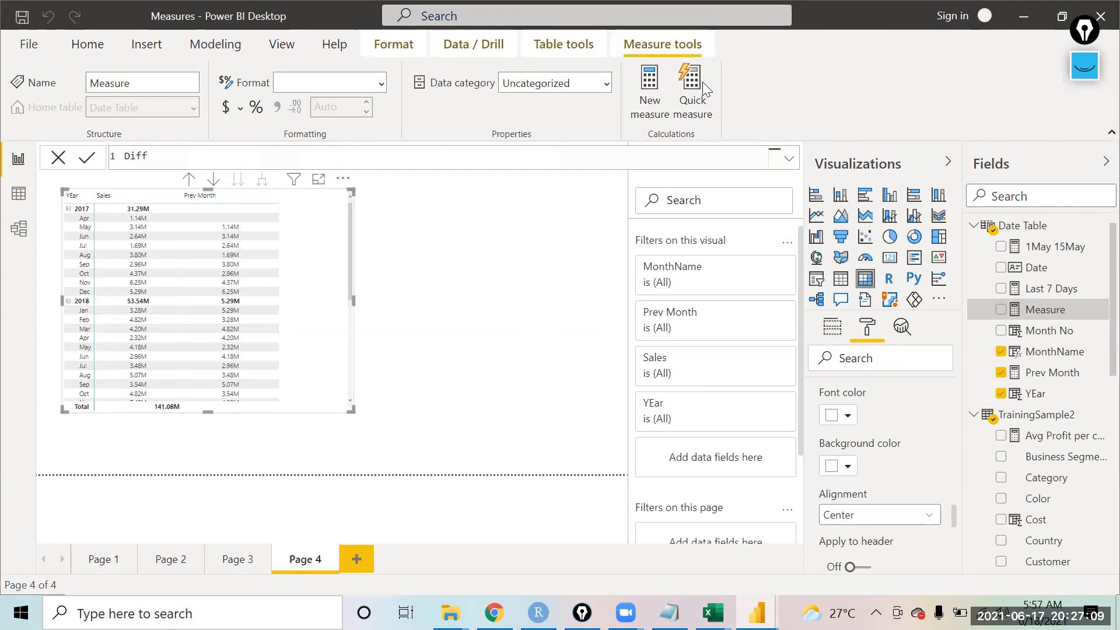
pyautogui.write('=sumsal')
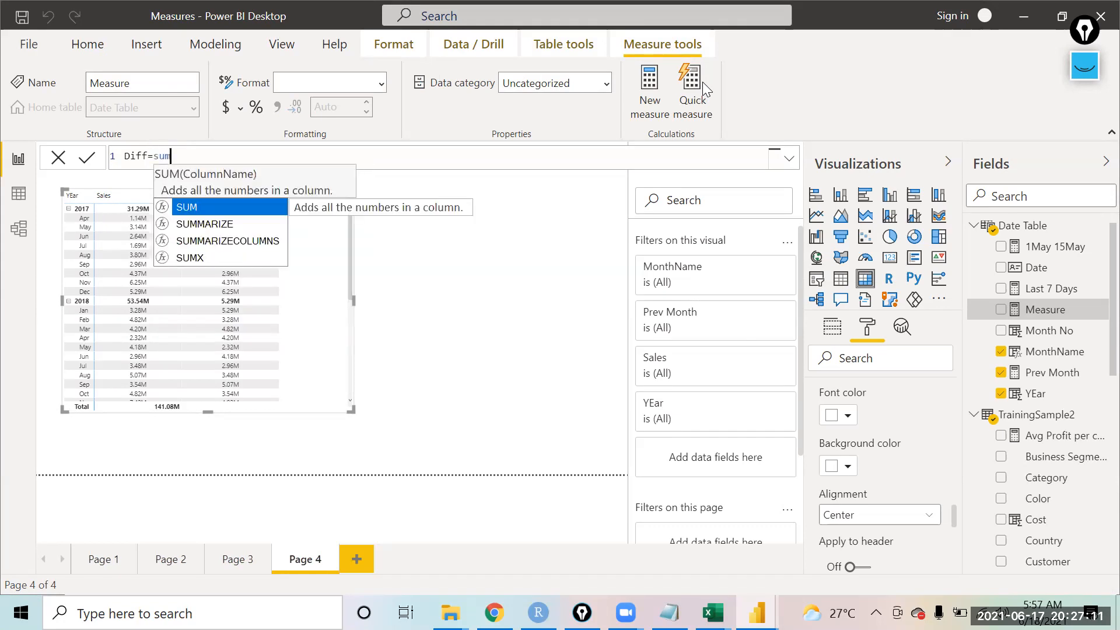
pyautogui.press('BackSpace')
pyautogui.press('BackSpace')
pyautogui.press('BackSpace')
pyautogui.press('BackSpace')
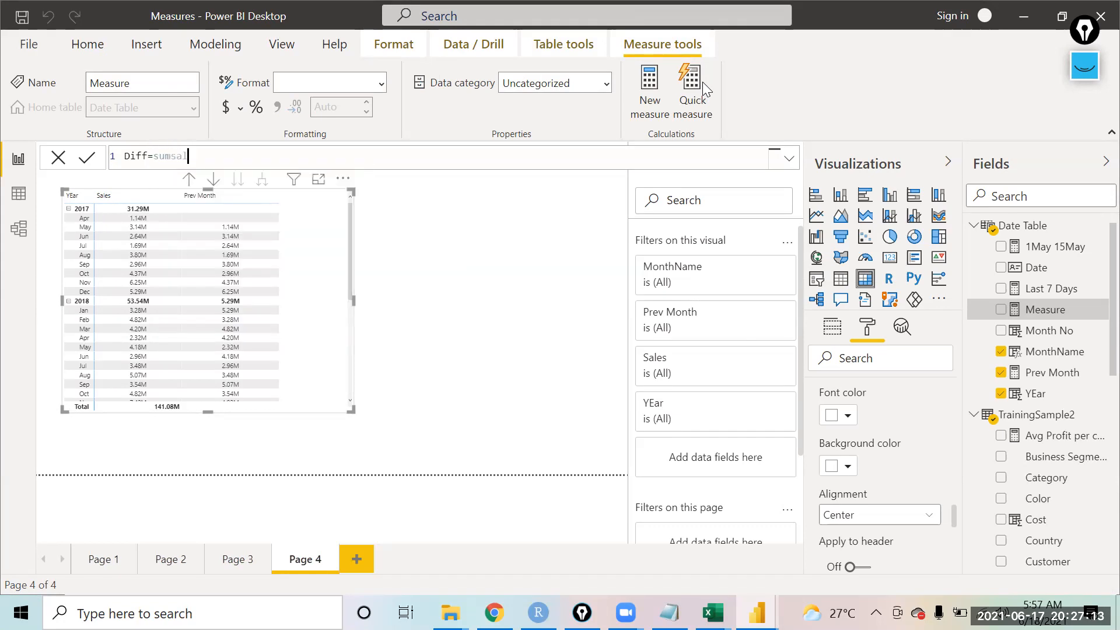
pyautogui.write('(TrainingSample2[Sales]')
pyautogui.press('Tab')
pyautogui.press('BackSpace')
pyautogui.press('BackSpace')
pyautogui.press('BackSpace')
pyautogui.press('BackSpace')
pyautogui.press('BackSpace')
pyautogui.press('BackSpace')
pyautogui.press('BackSpace')
pyautogui.press('BackSpace')
pyautogui.press('BackSpace')
pyautogui.press('BackSpace')
pyautogui.press('BackSpace')
pyautogui.press('BackSpace')
pyautogui.press('BackSpace')
pyautogui.press('BackSpace')
pyautogui.press('BackSpace')
pyautogui.press('BackSpace')
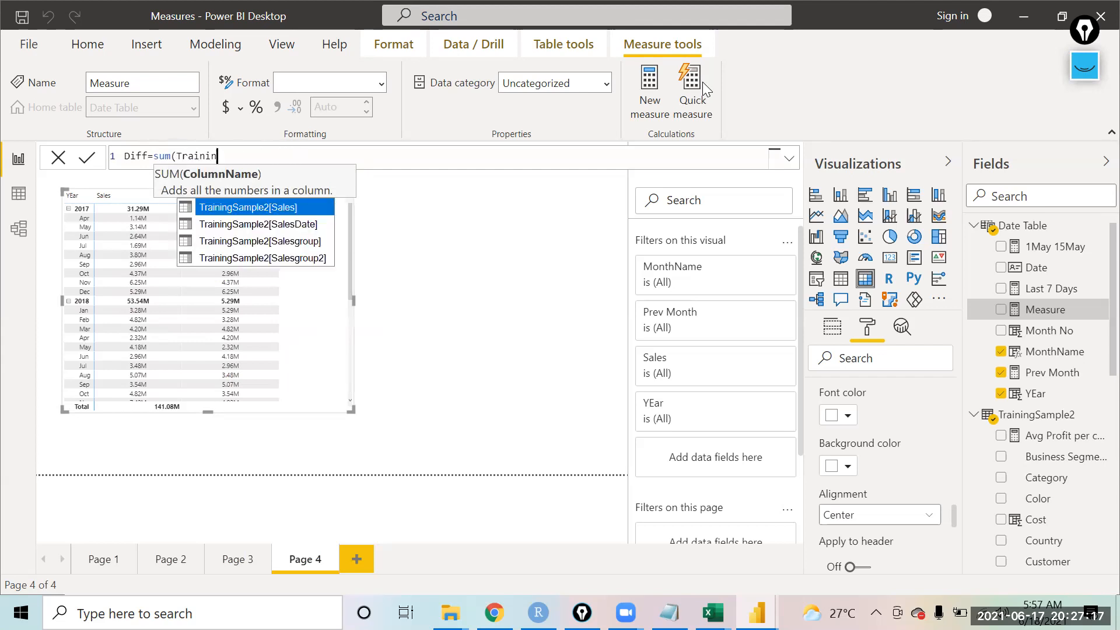
pyautogui.press('BackSpace')
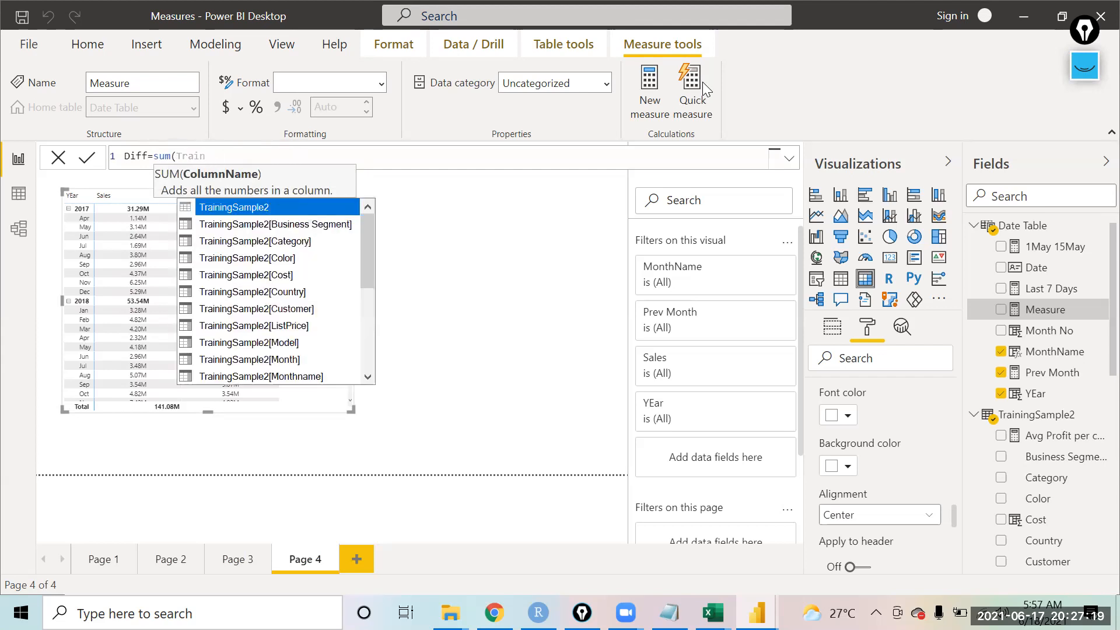
pyautogui.press('BackSpace')
pyautogui.press('BackSpace')
pyautogui.press('BackSpace')
pyautogui.press('BackSpace')
pyautogui.press('BackSpace')
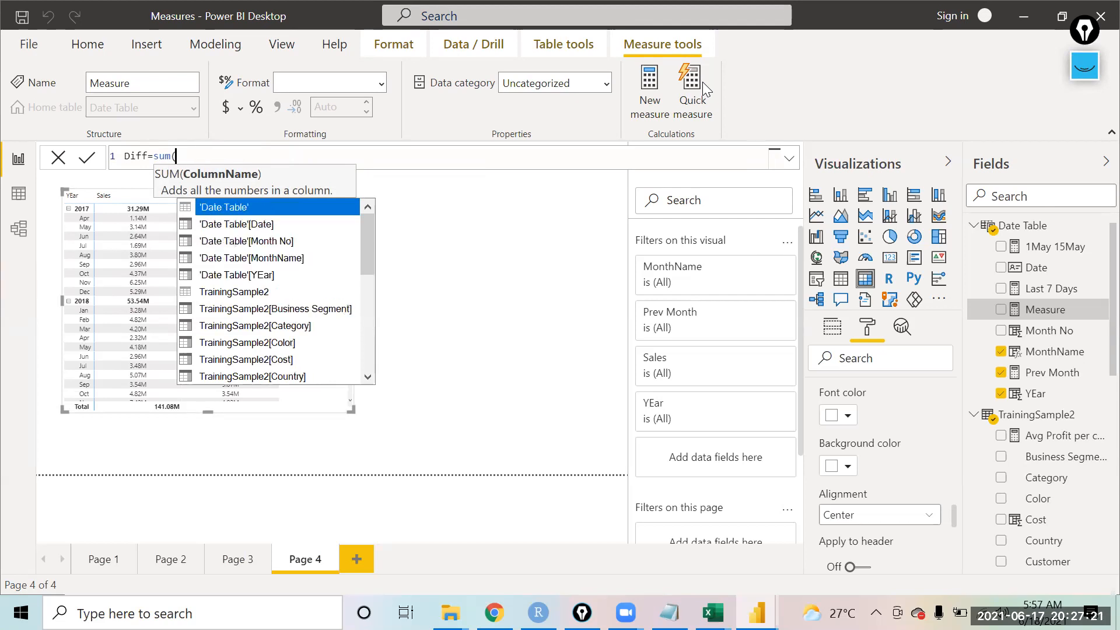
pyautogui.write('sal')
pyautogui.press('Tab')
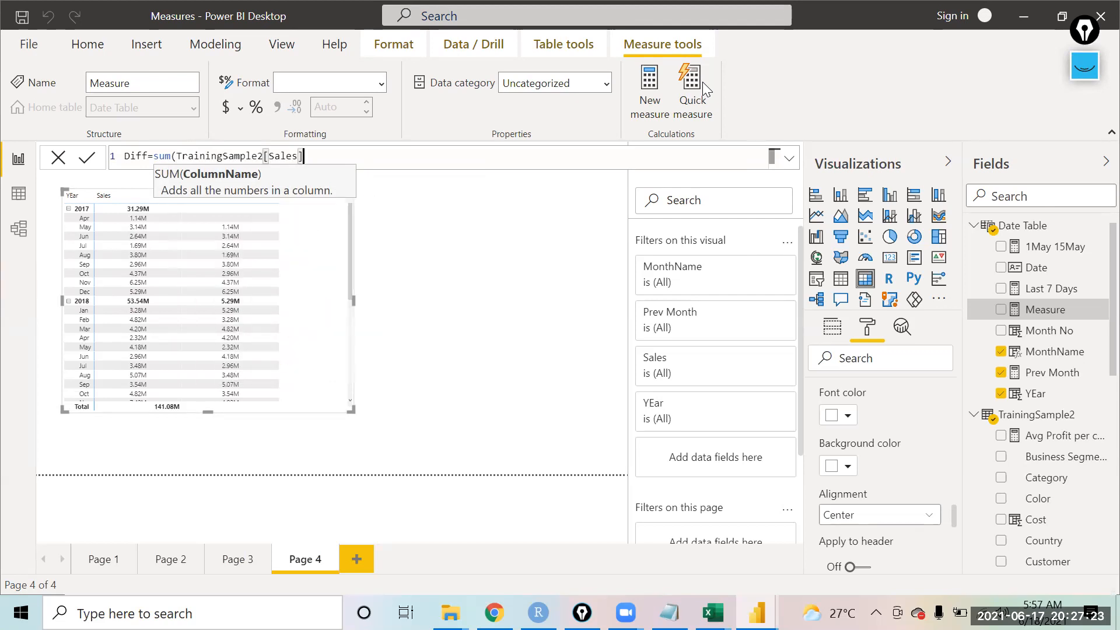
pyautogui.write(')-')
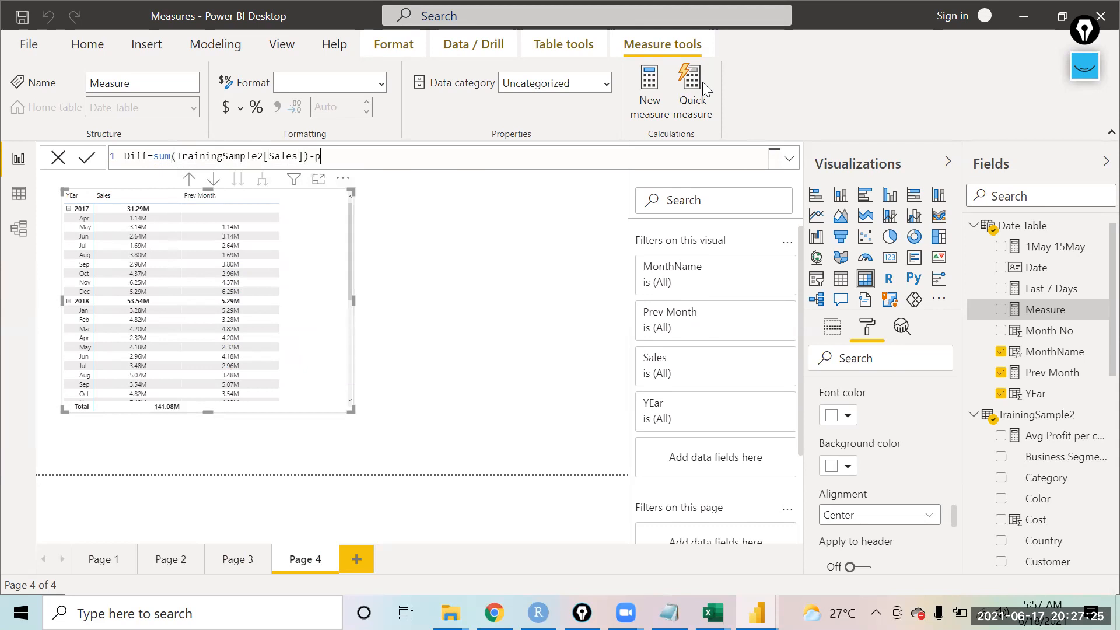
pyautogui.write('pre')
pyautogui.press('Tab')
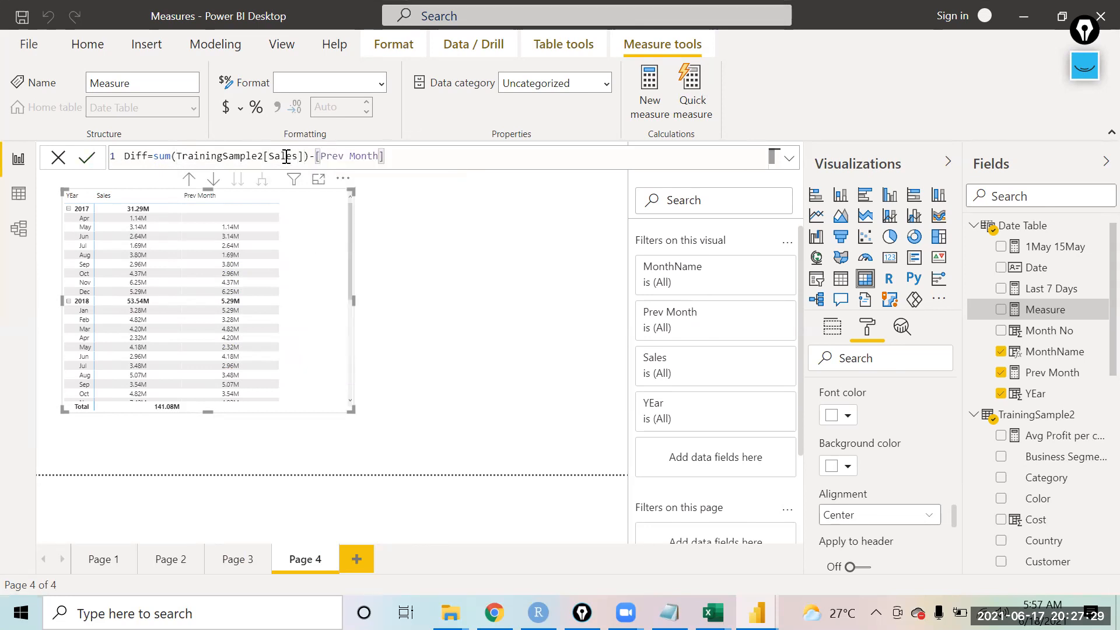
# Step: Replace the sum expression with the [Total SAles] measure and commit the Diff measure
pyautogui.moveTo(309, 155); pyautogui.dragTo(154, 149)
pyautogui.press('BackSpace')
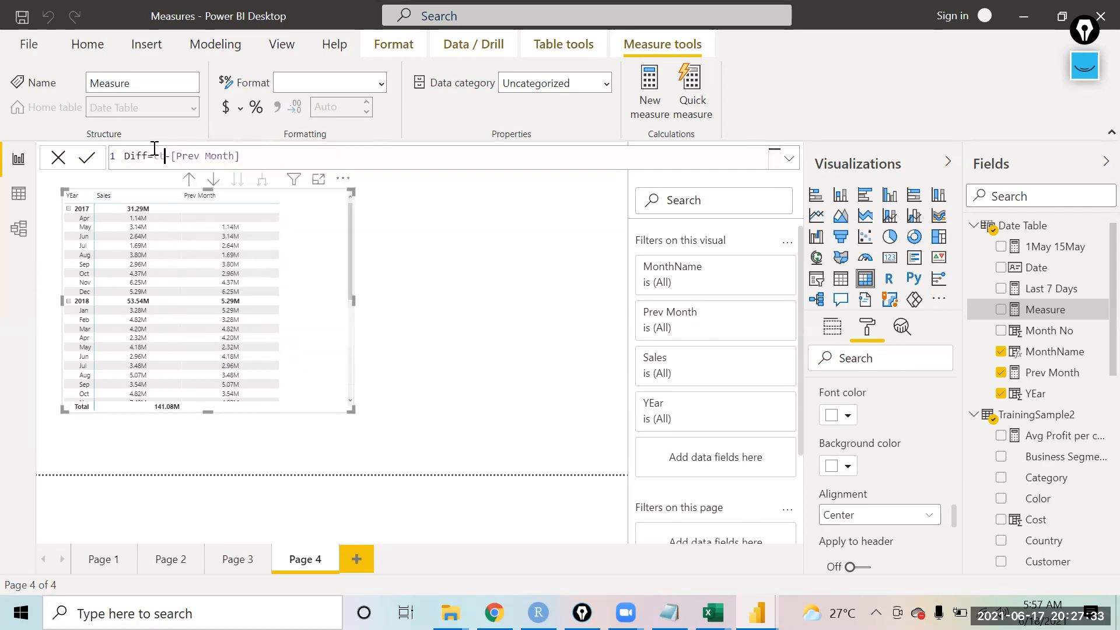
pyautogui.write('t')
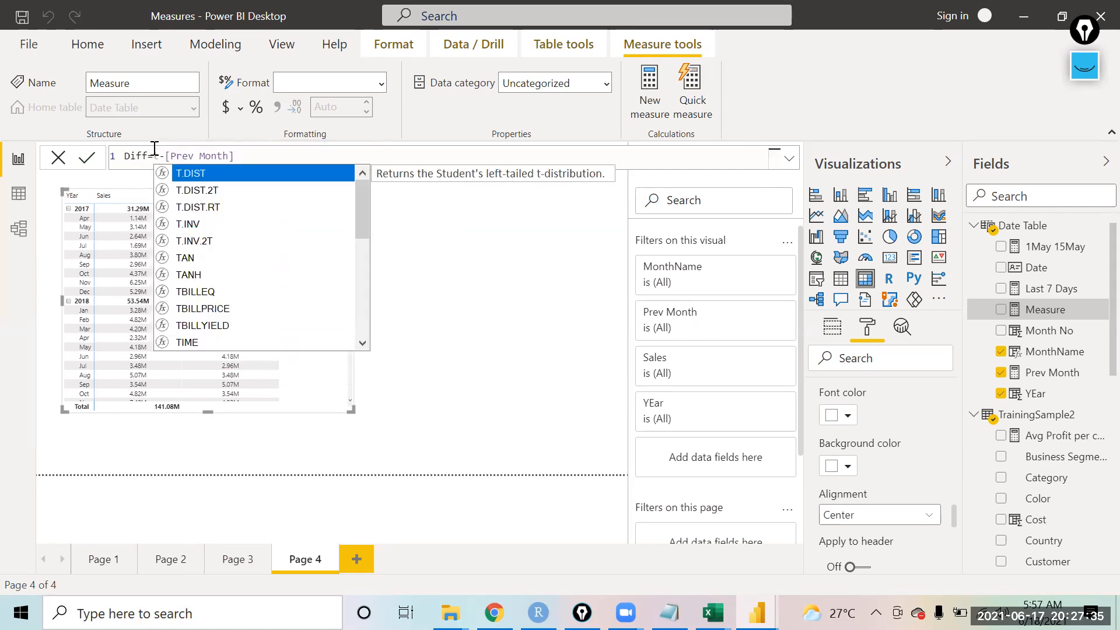
pyautogui.write('ot')
pyautogui.press('Tab')
pyautogui.press('BackSpace')
pyautogui.press('BackSpace')
pyautogui.press('BackSpace')
pyautogui.press('BackSpace')
pyautogui.press('BackSpace')
pyautogui.press('BackSpace')
pyautogui.press('BackSpace')
pyautogui.press('Down')
pyautogui.press('Tab')
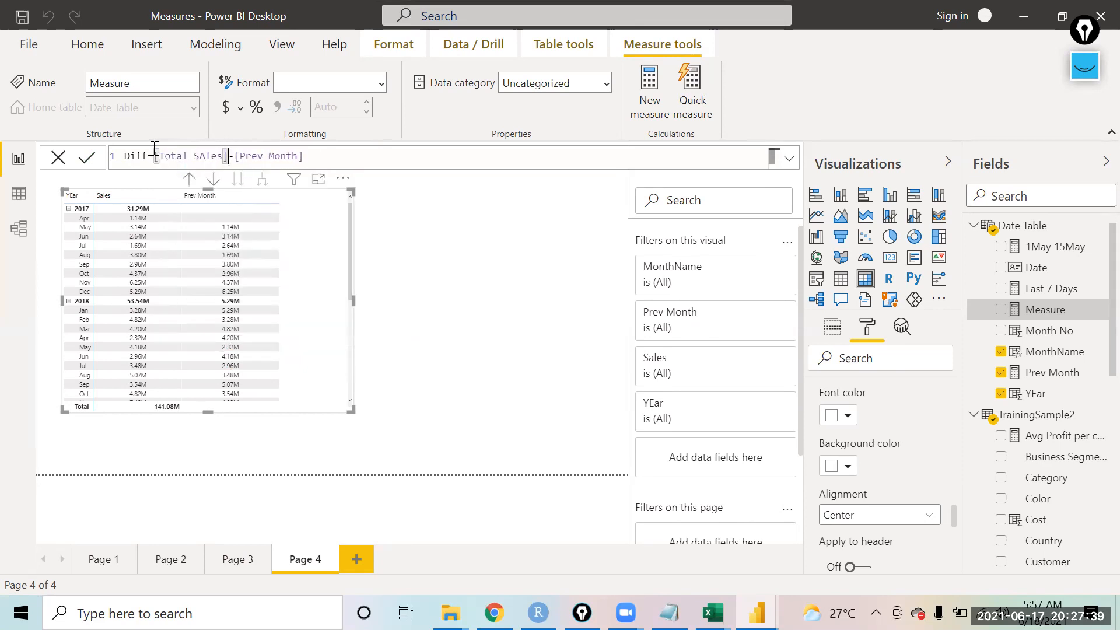
pyautogui.click(81, 163)
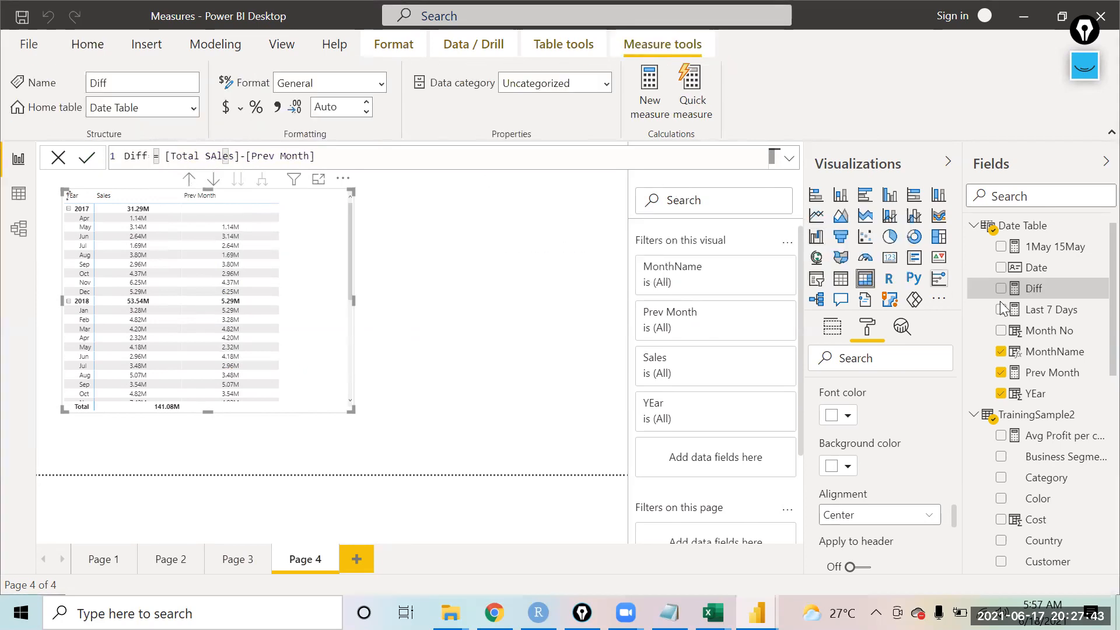
# Step: Add the Diff measure to the matrix and enlarge the matrix visual
pyautogui.moveTo(1048, 294); pyautogui.dragTo(314, 318)
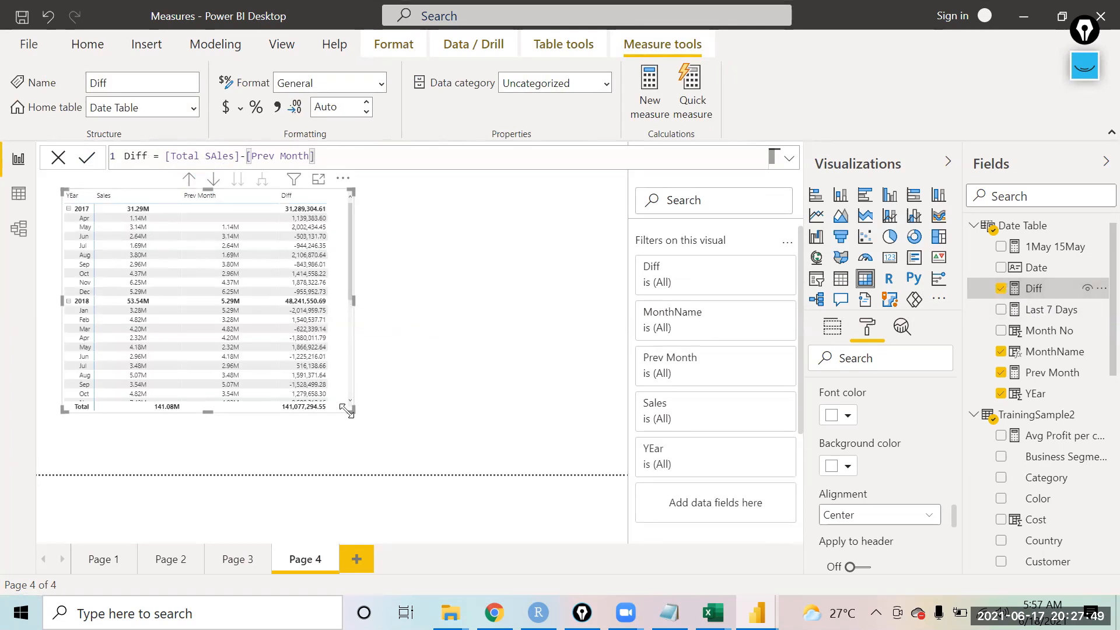
pyautogui.moveTo(348, 411); pyautogui.dragTo(423, 439)
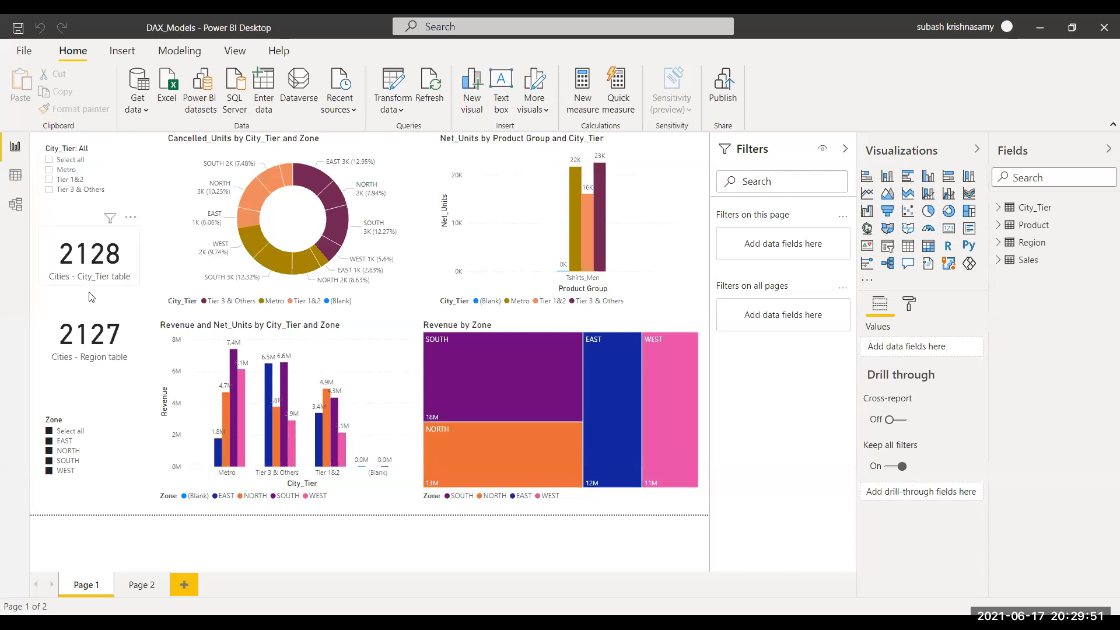
# Step: Inspect the City_Tier table and the Region query's filtered-rows steps in the Power Query Editor
pyautogui.click(16, 176)
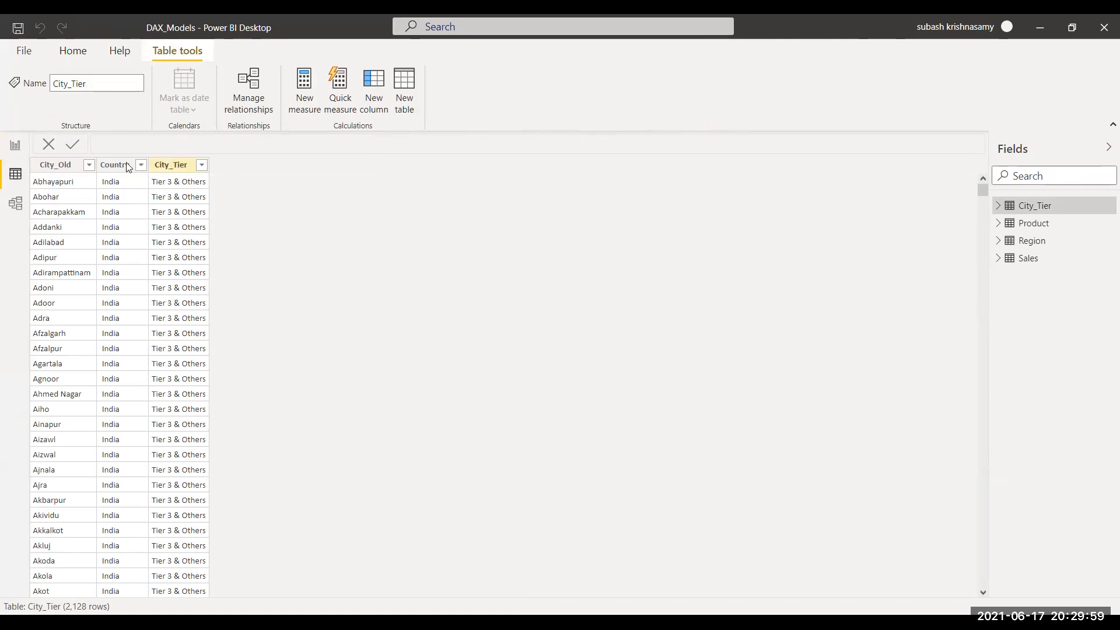
pyautogui.click(15, 146)
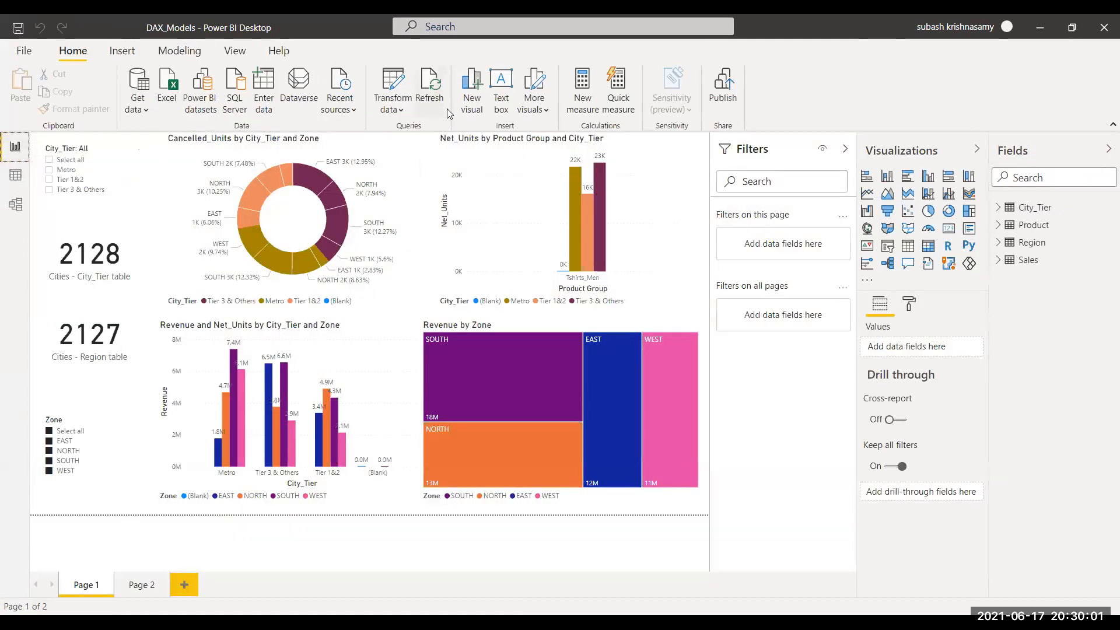
pyautogui.click(392, 109)
pyautogui.click(408, 135)
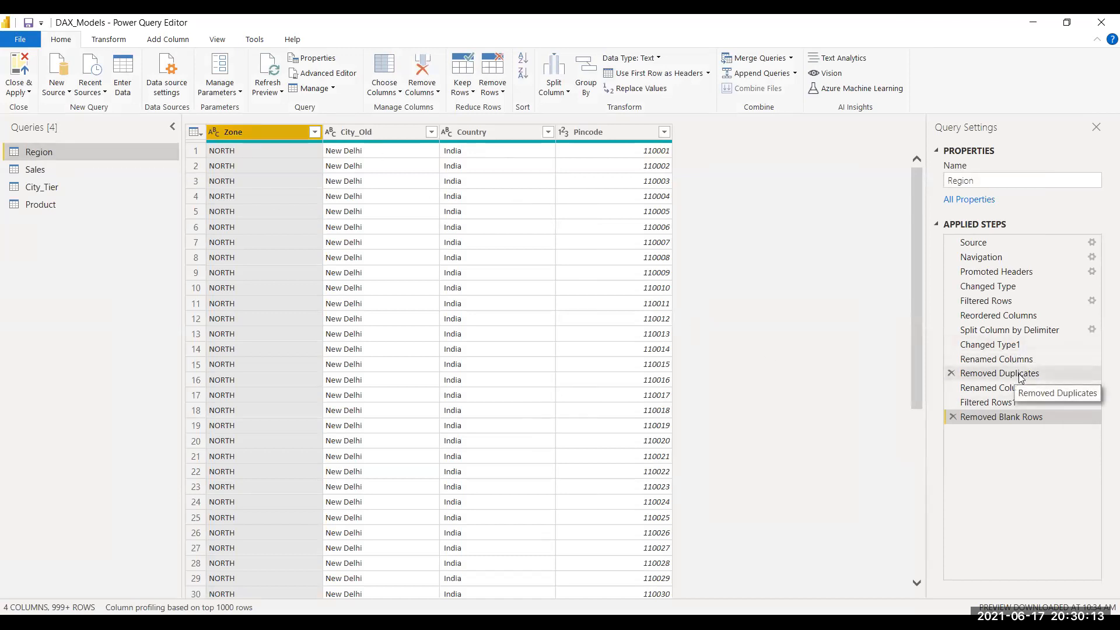
pyautogui.click(991, 303)
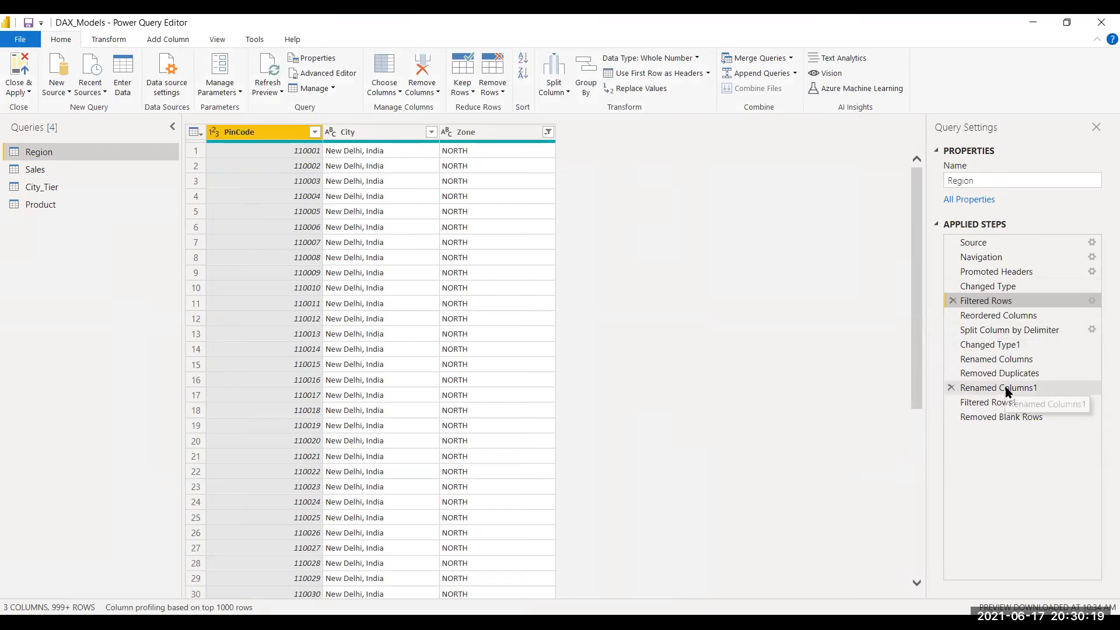
pyautogui.click(1008, 404)
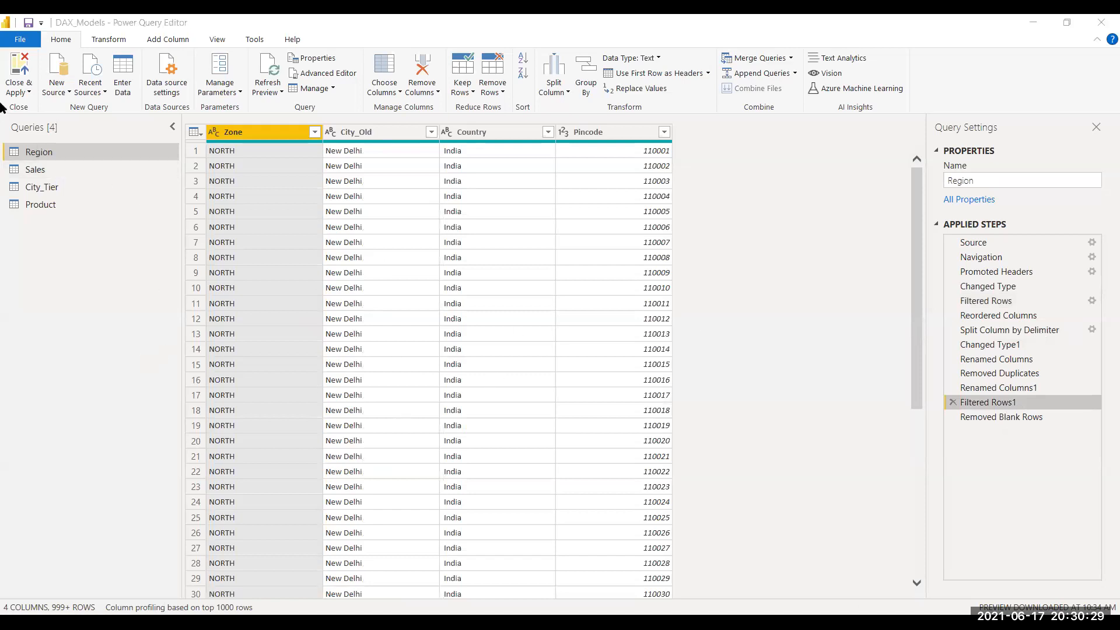
# Step: Close and apply the Power Query Editor and select the chart visuals on the report page
pyautogui.click(29, 92)
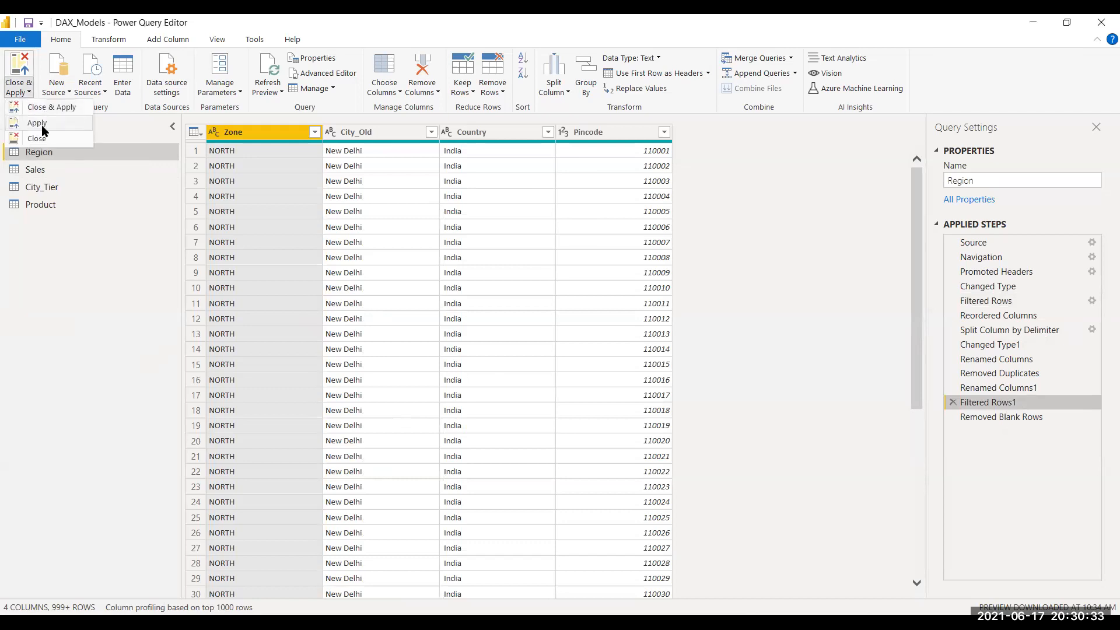
pyautogui.click(36, 108)
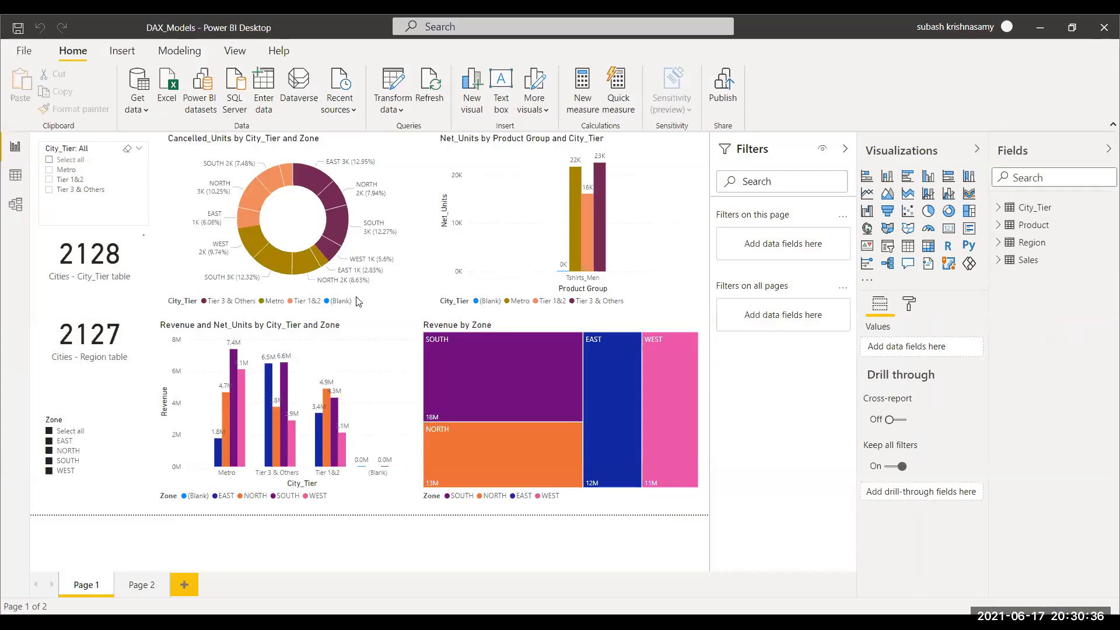
pyautogui.click(358, 301)
pyautogui.click(492, 280)
pyautogui.click(380, 290)
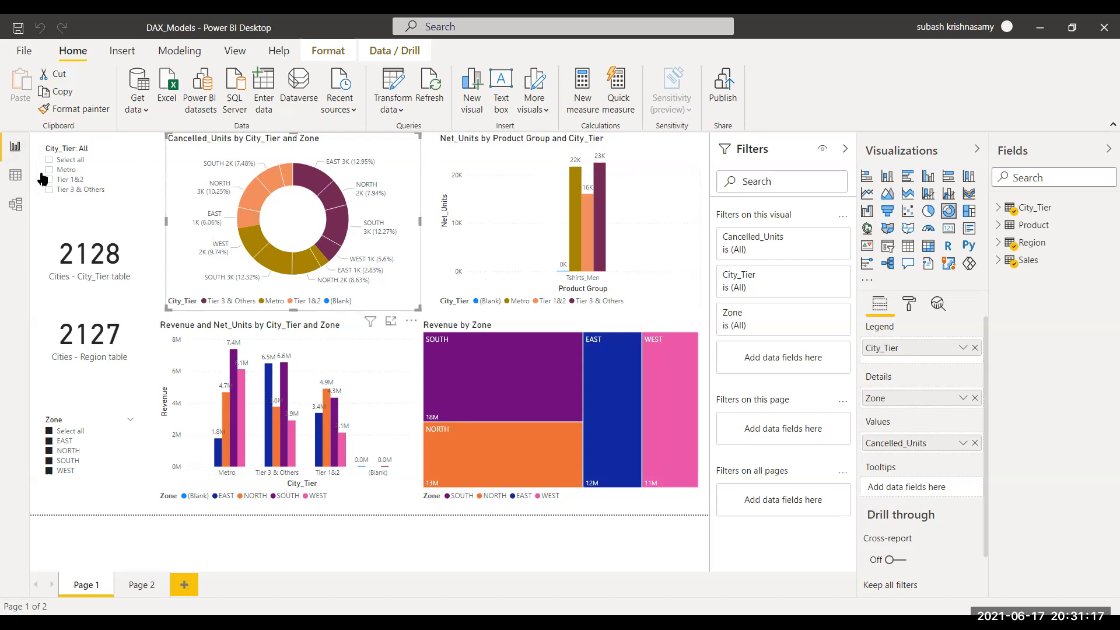
# Step: Set the donut chart's City_Tier visual filter to exclude (Blank)
pyautogui.click(97, 161)
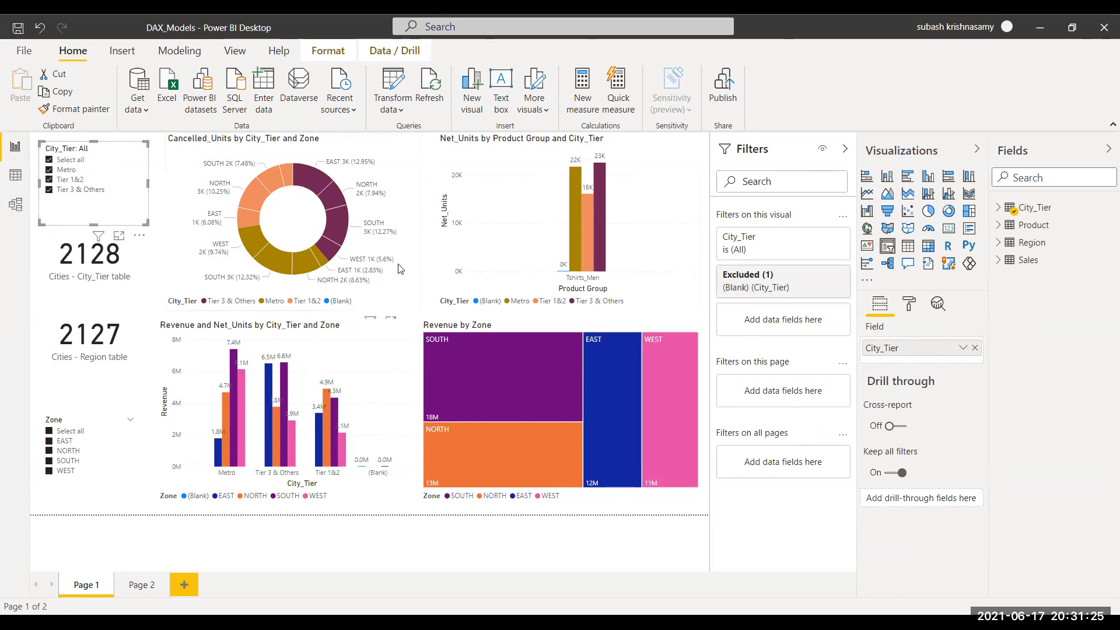
pyautogui.click(393, 300)
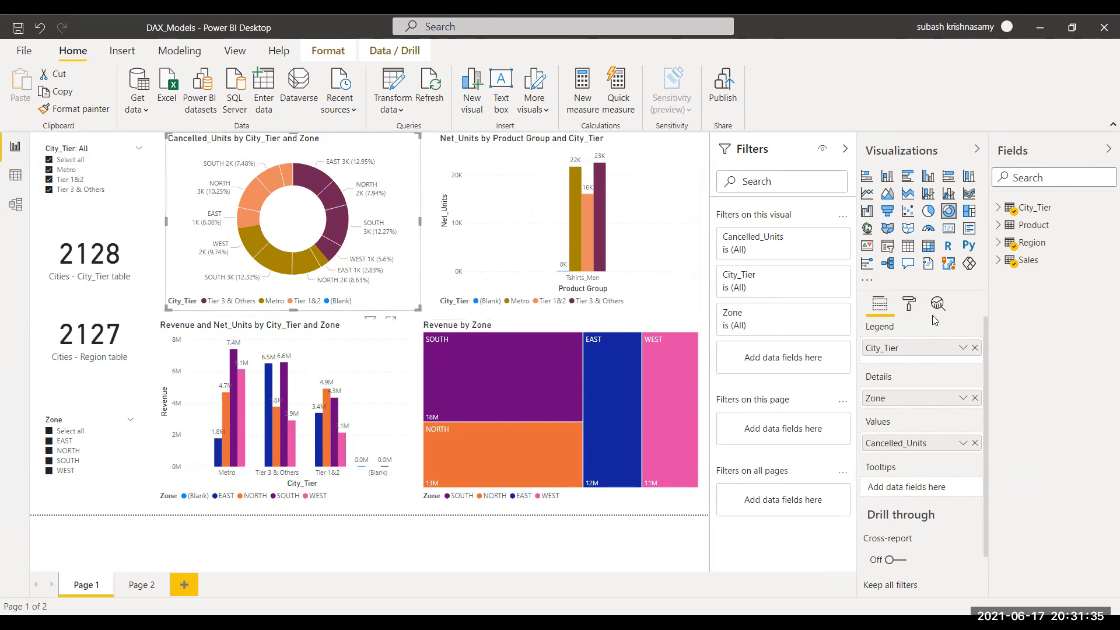
pyautogui.click(906, 308)
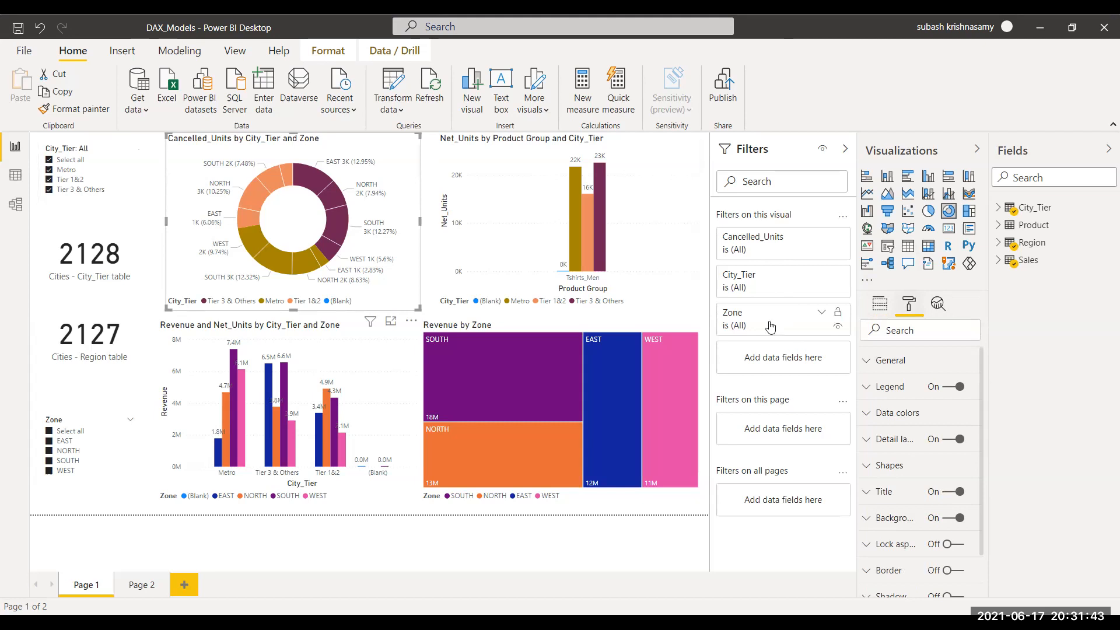
pyautogui.click(822, 275)
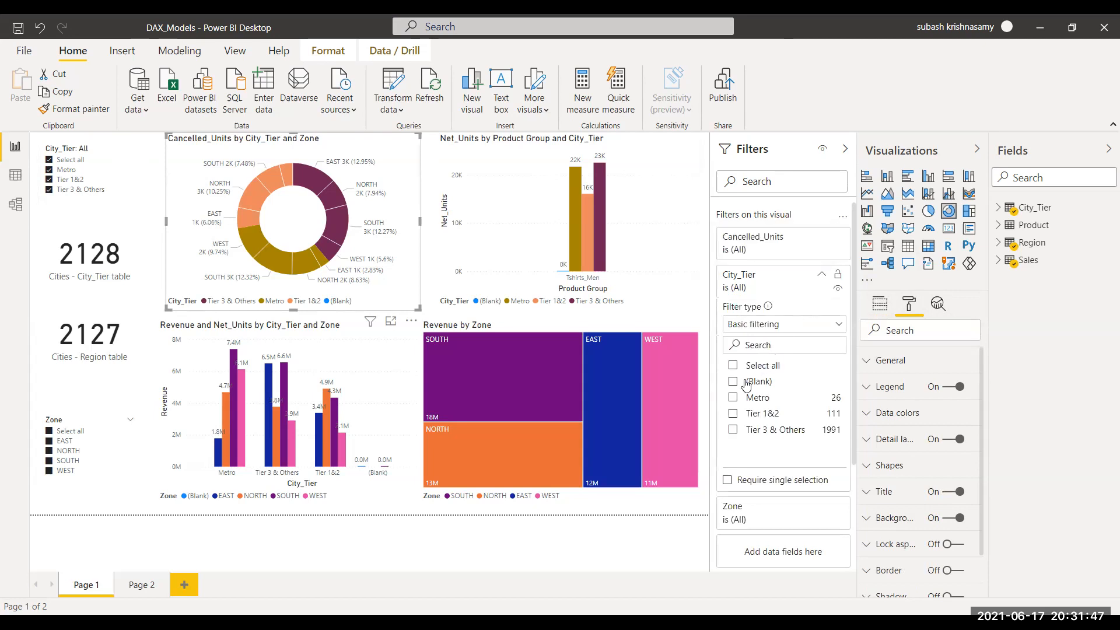
pyautogui.click(736, 384)
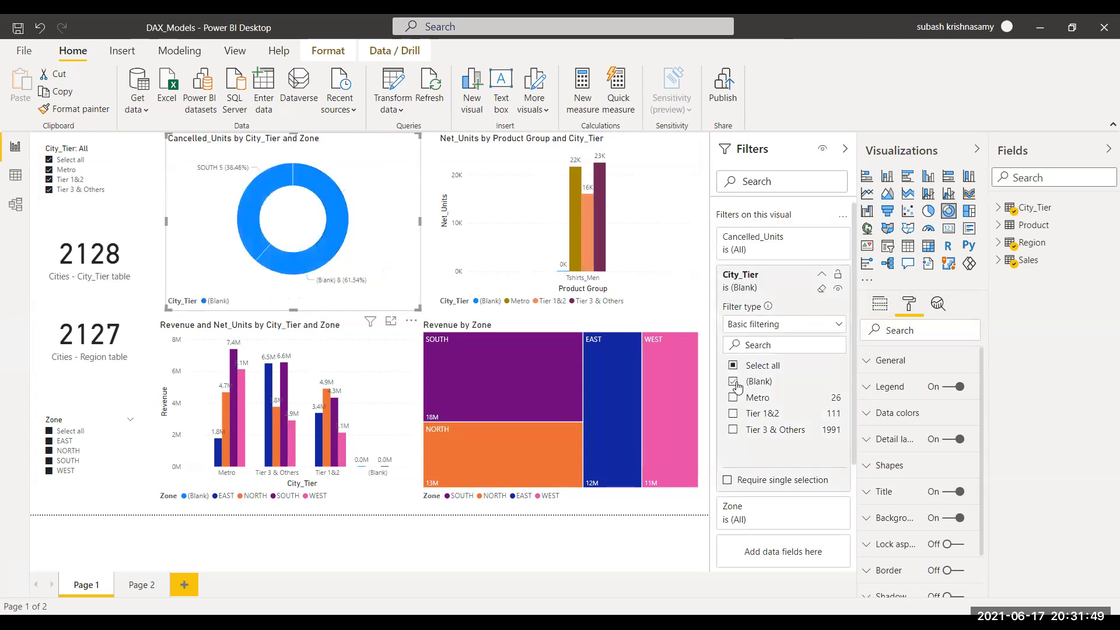
pyautogui.click(733, 367)
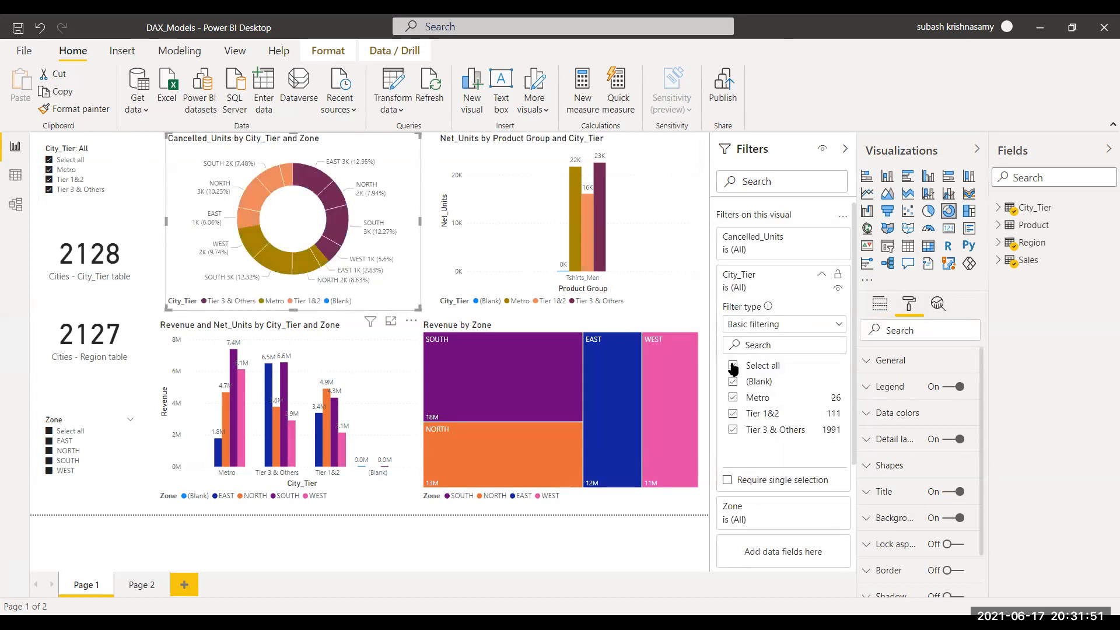
pyautogui.click(734, 382)
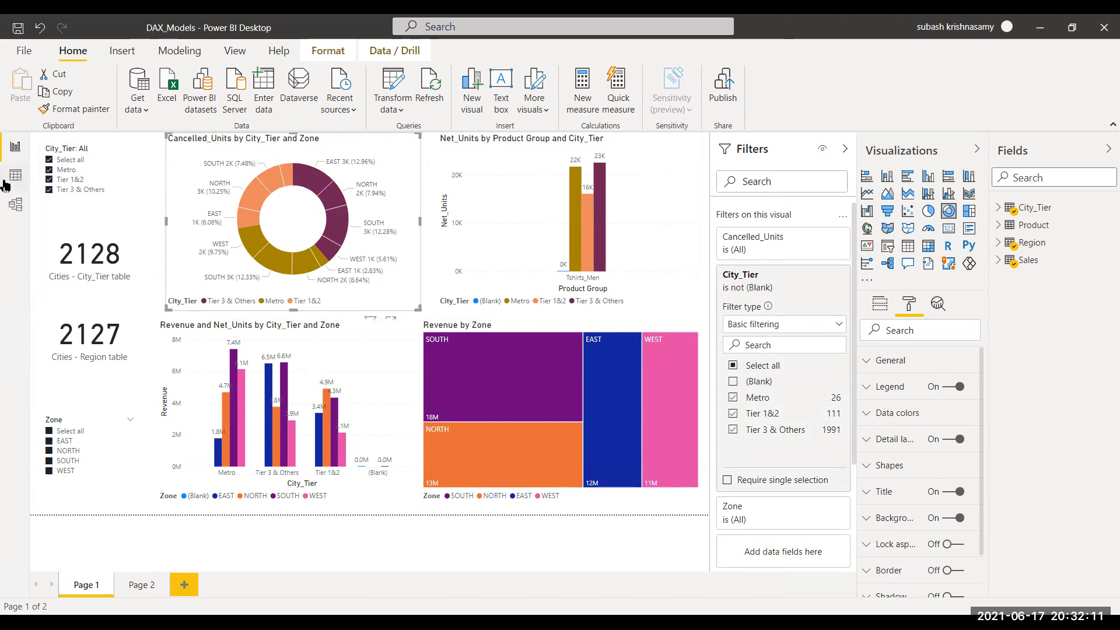
# Step: Review the relationships between the tables in the model view
pyautogui.click(15, 204)
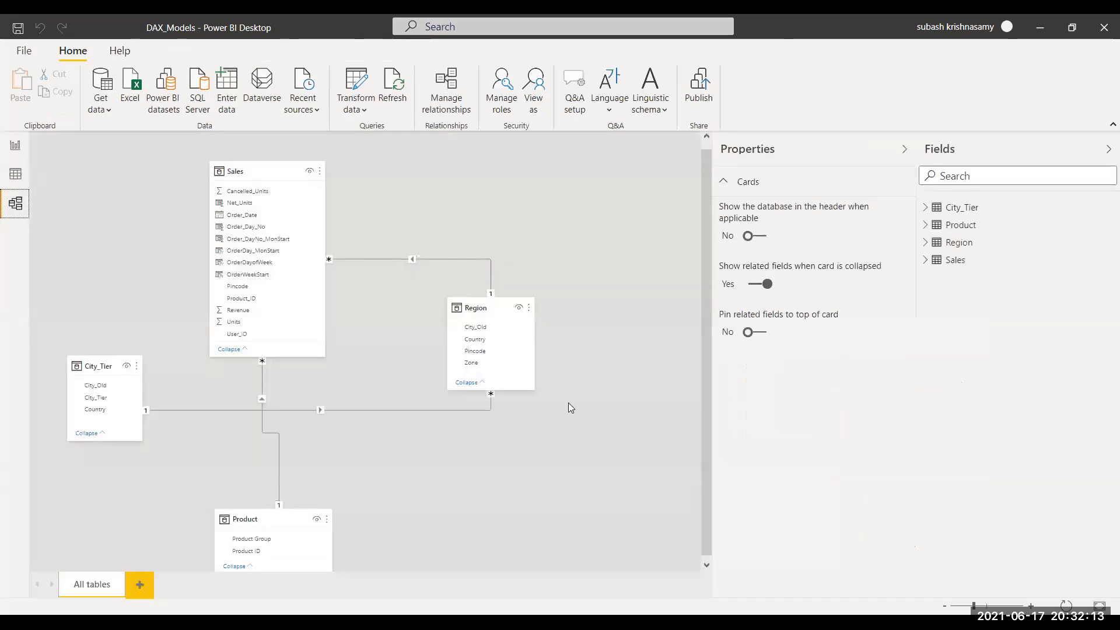
pyautogui.scroll(-1, 618, 391)
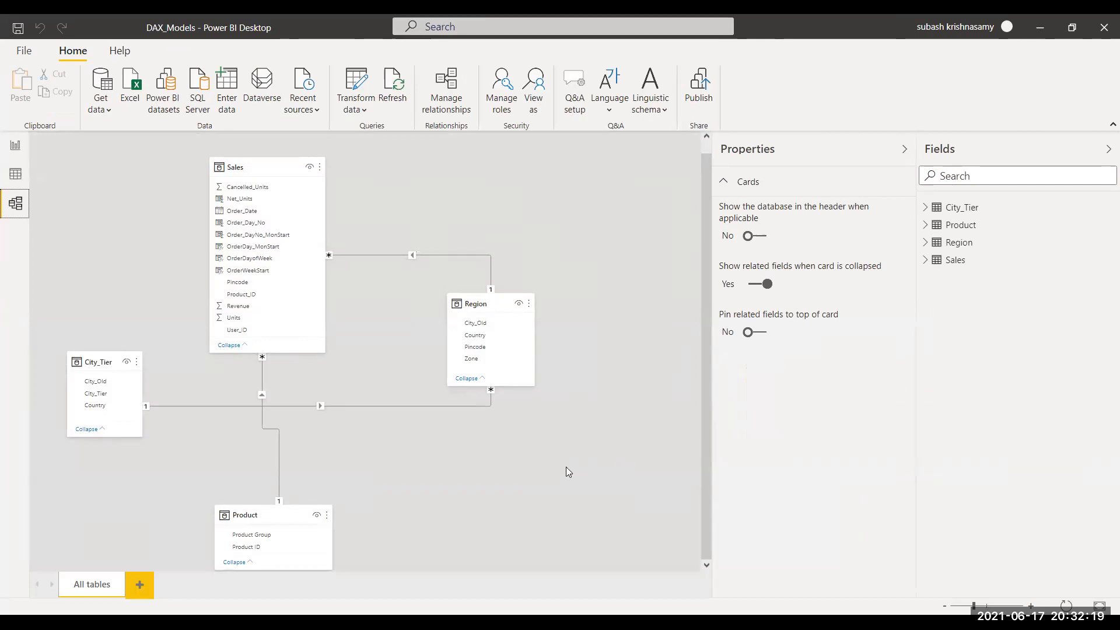
pyautogui.click(15, 145)
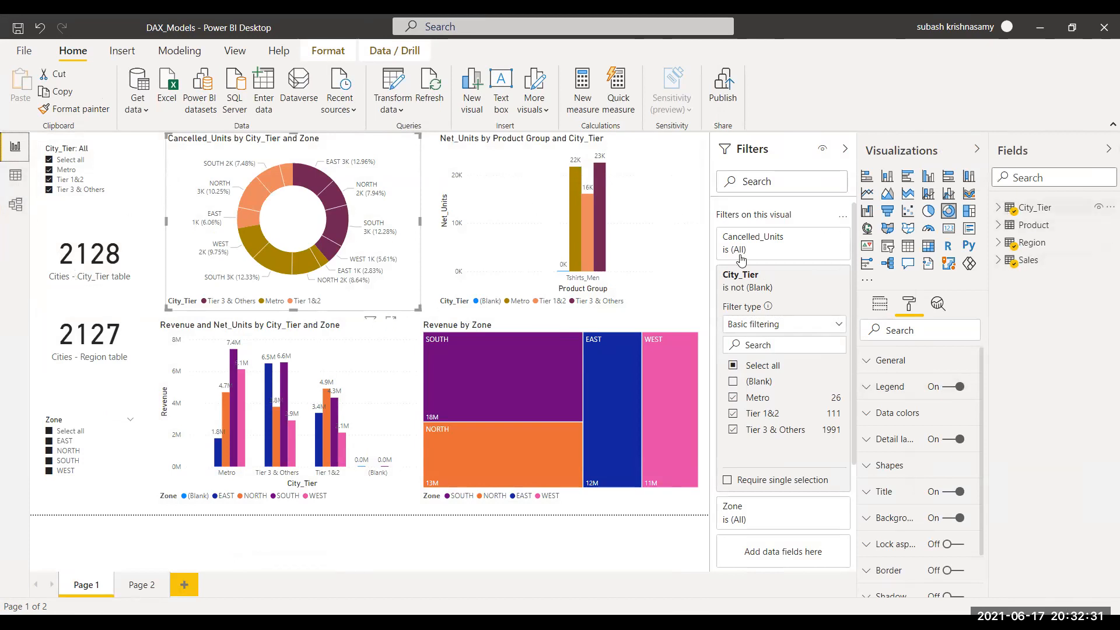
# Step: Inspect the fields and aggregation options behind the two city count cards
pyautogui.click(131, 282)
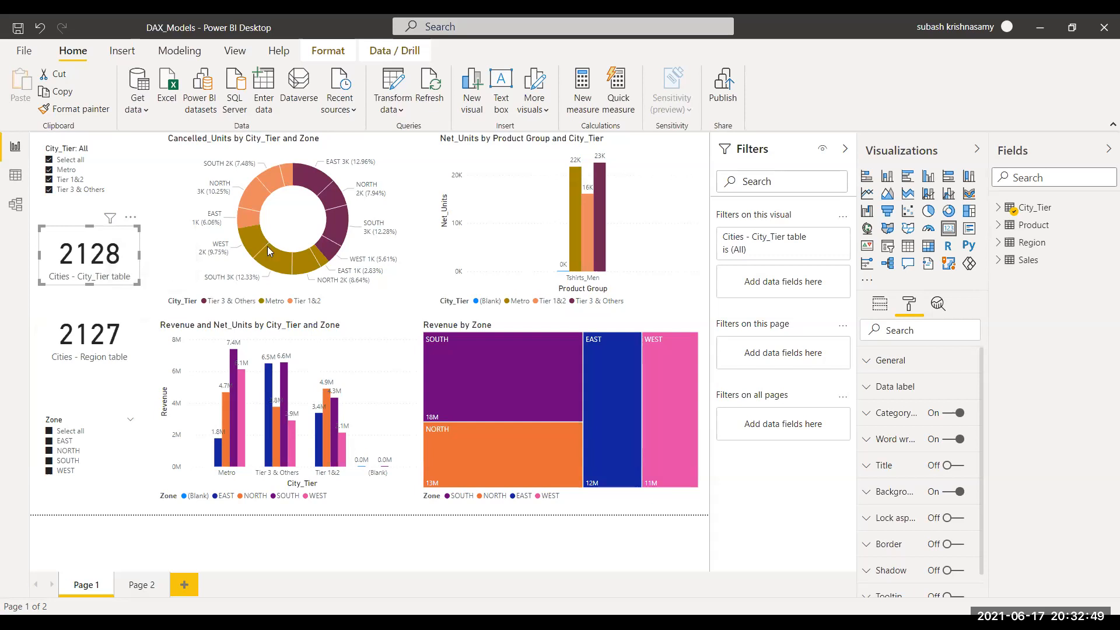
pyautogui.click(1000, 210)
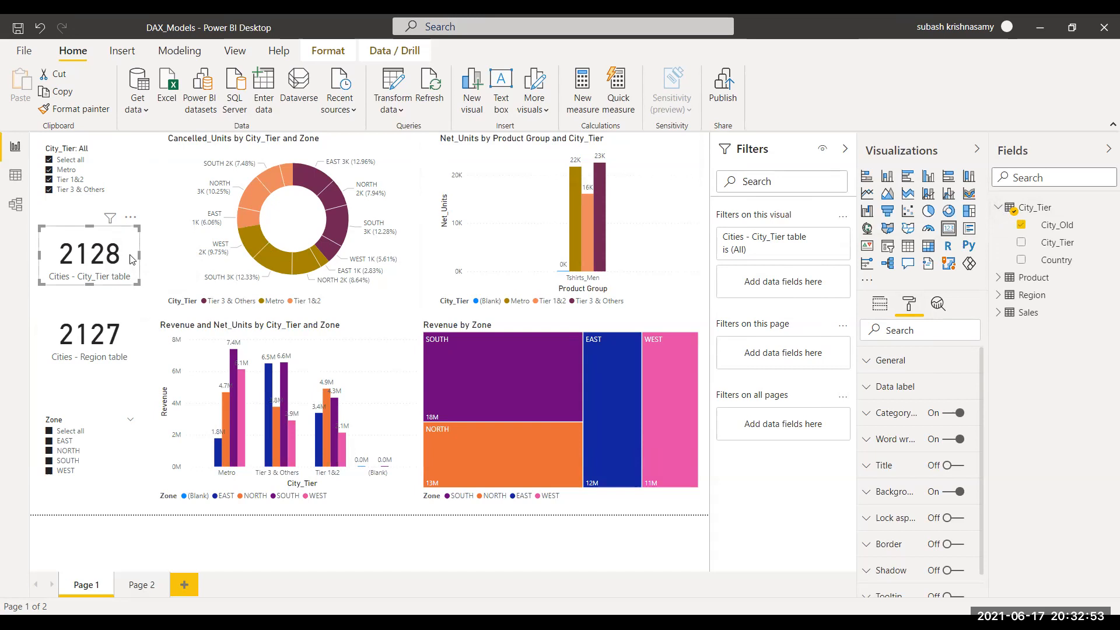
pyautogui.click(881, 304)
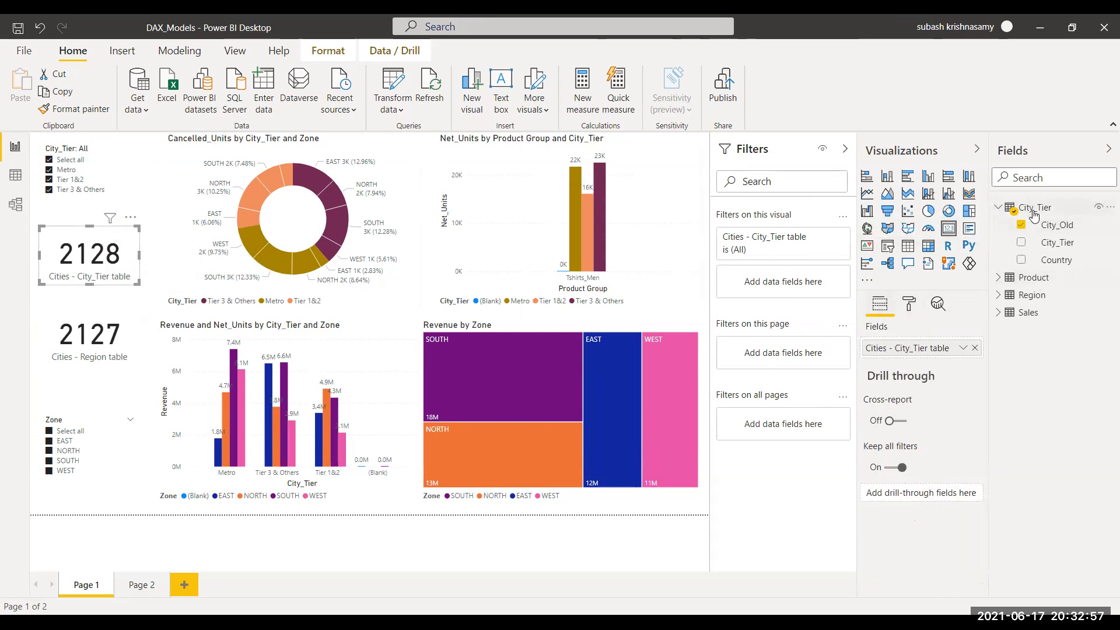
pyautogui.click(962, 349)
pyautogui.click(962, 349)
pyautogui.click(962, 349)
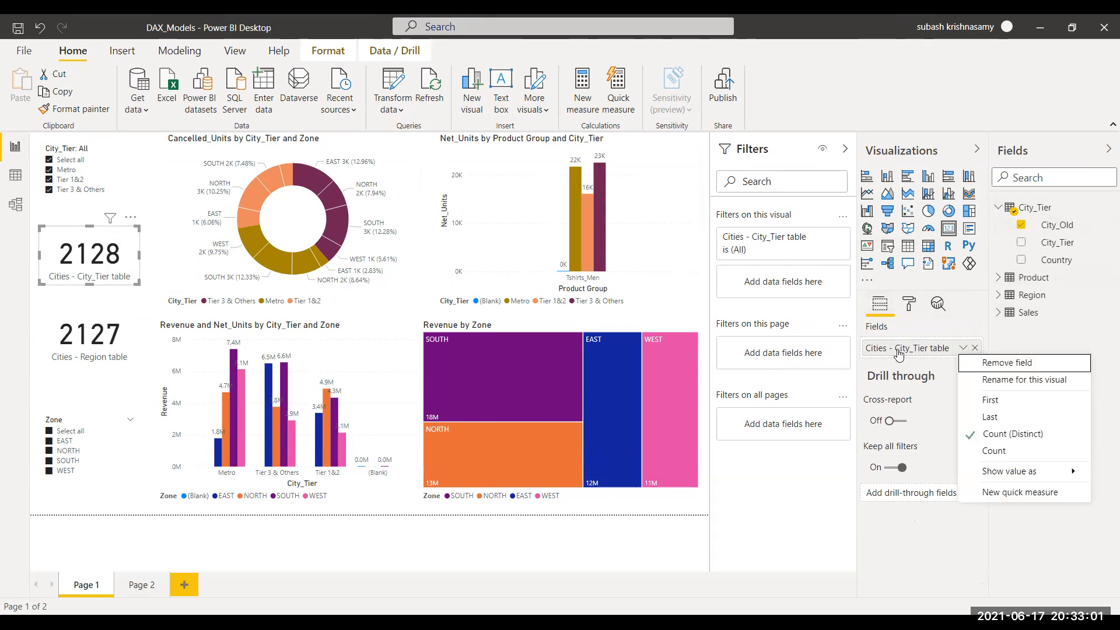
pyautogui.click(131, 347)
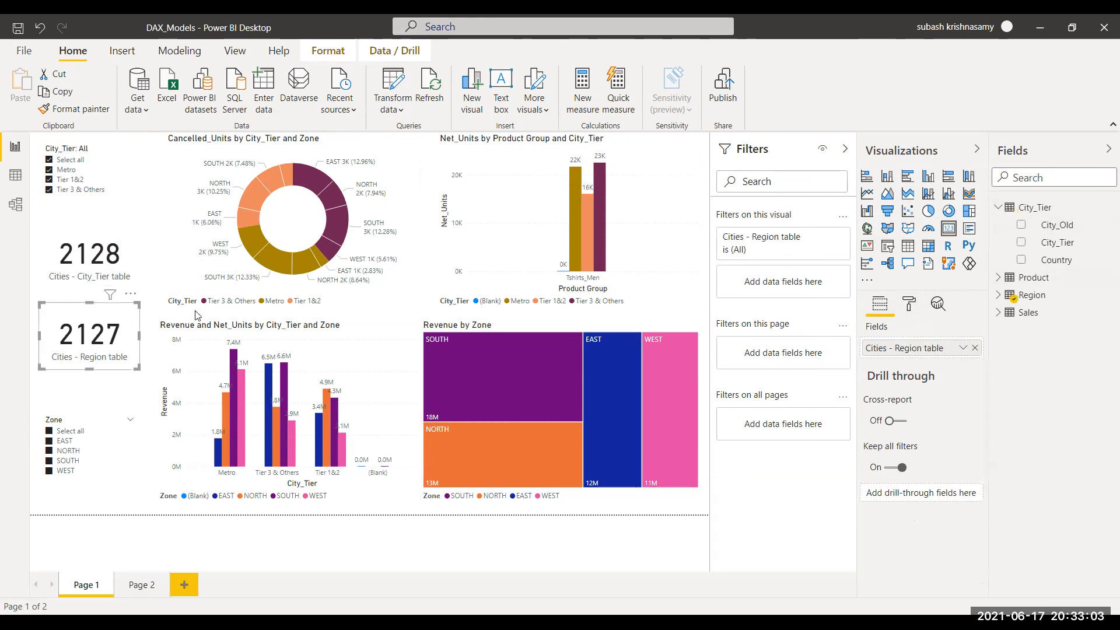
pyautogui.click(1001, 296)
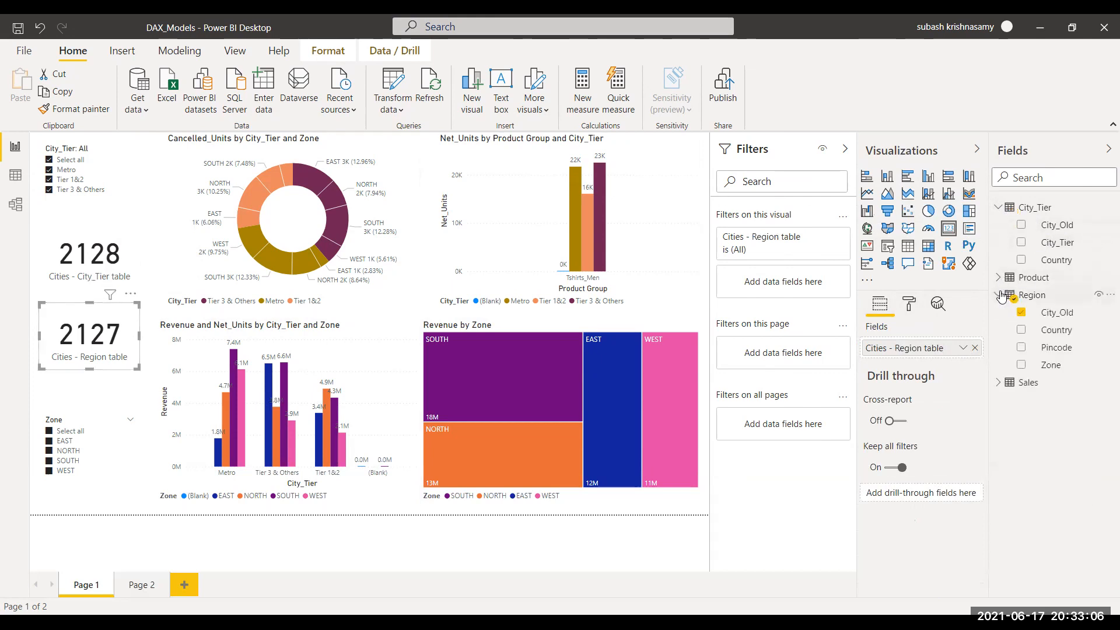
pyautogui.click(963, 348)
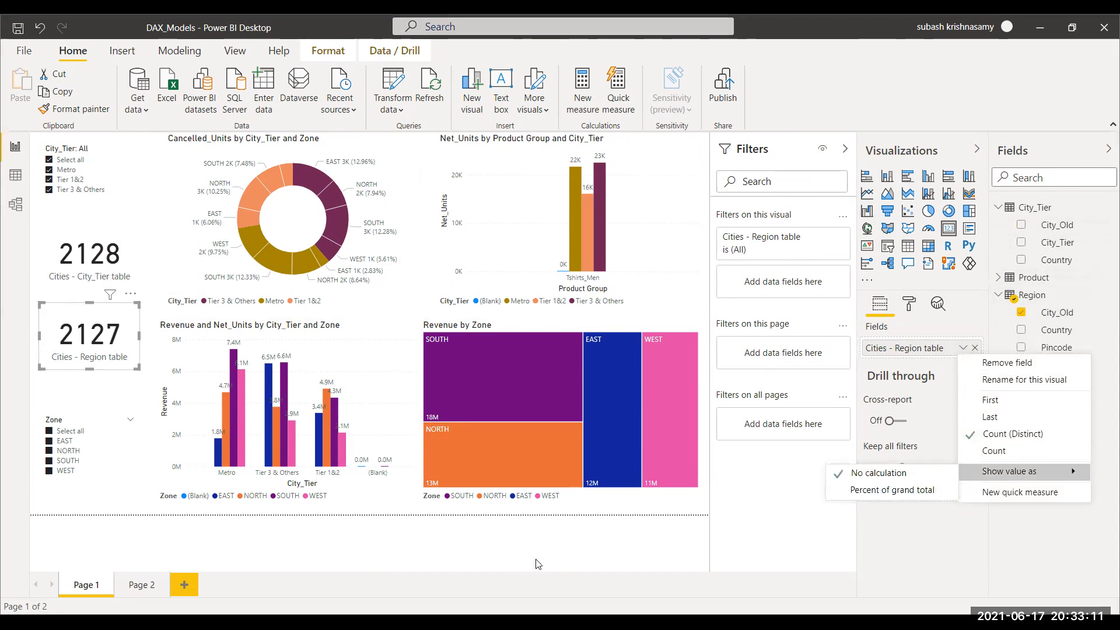
pyautogui.click(147, 233)
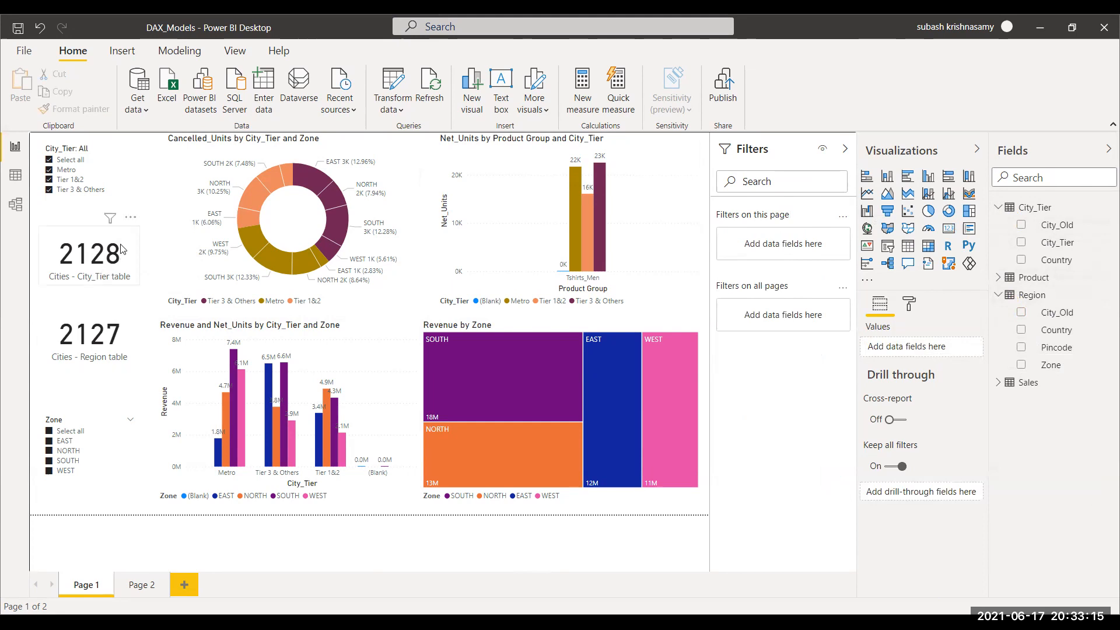
pyautogui.click(119, 345)
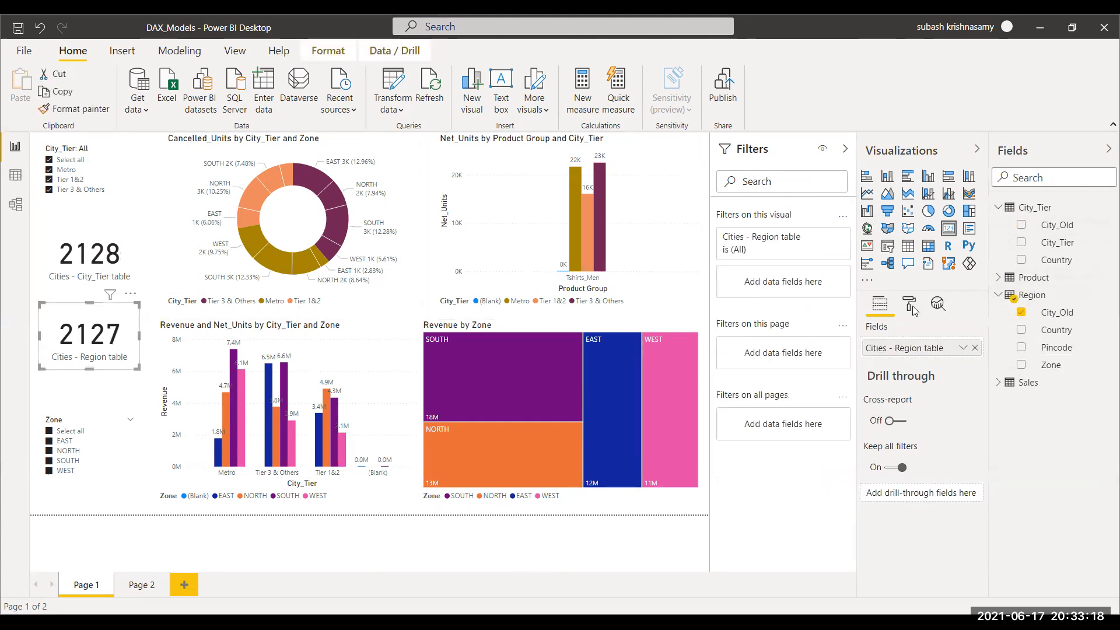
# Step: Compare the City_Old columns of the City_Tier and Region tables in the data view
pyautogui.click(15, 175)
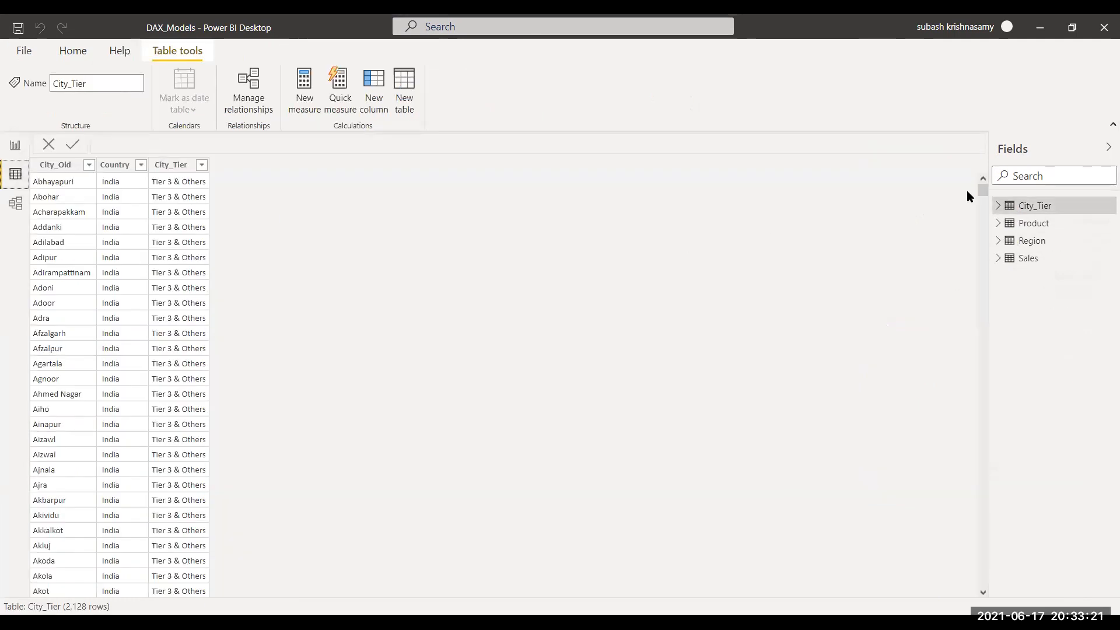
pyautogui.click(999, 206)
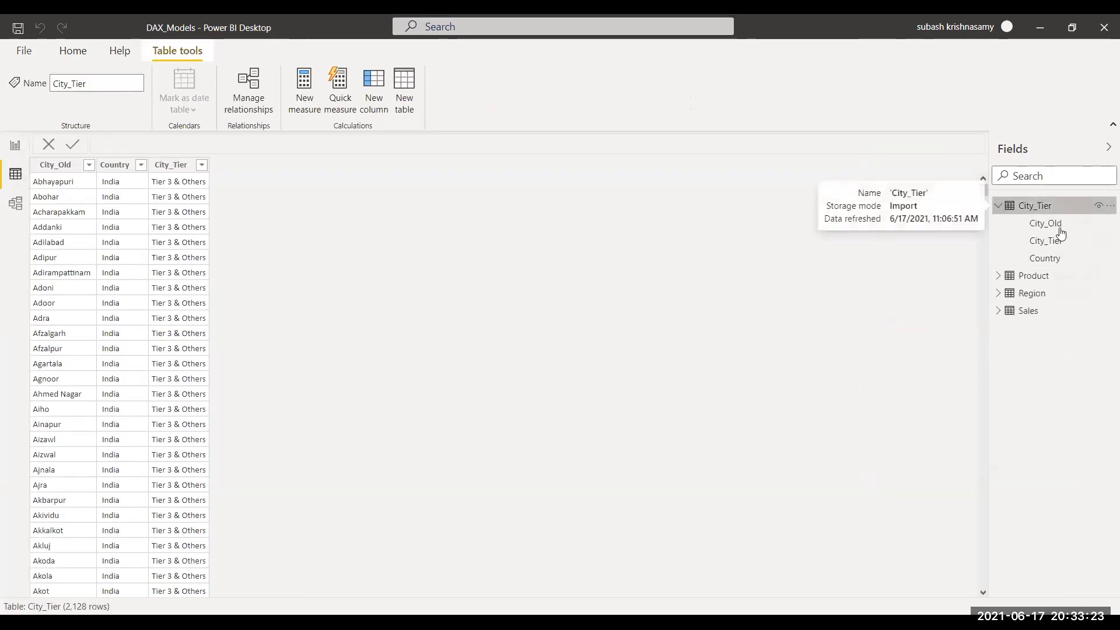
pyautogui.click(1060, 227)
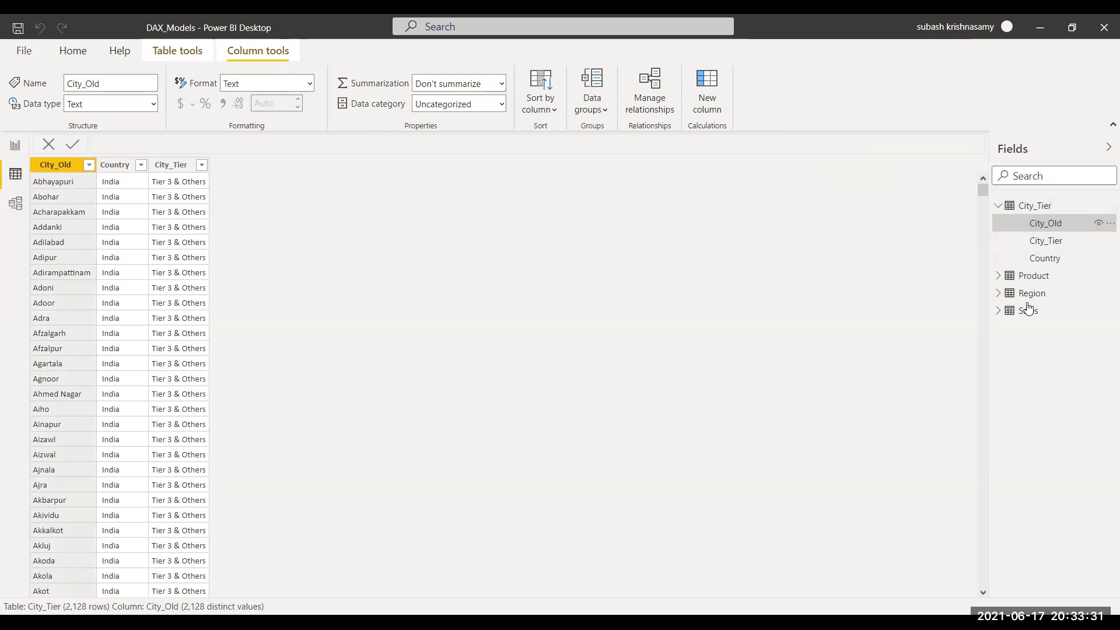
pyautogui.click(997, 294)
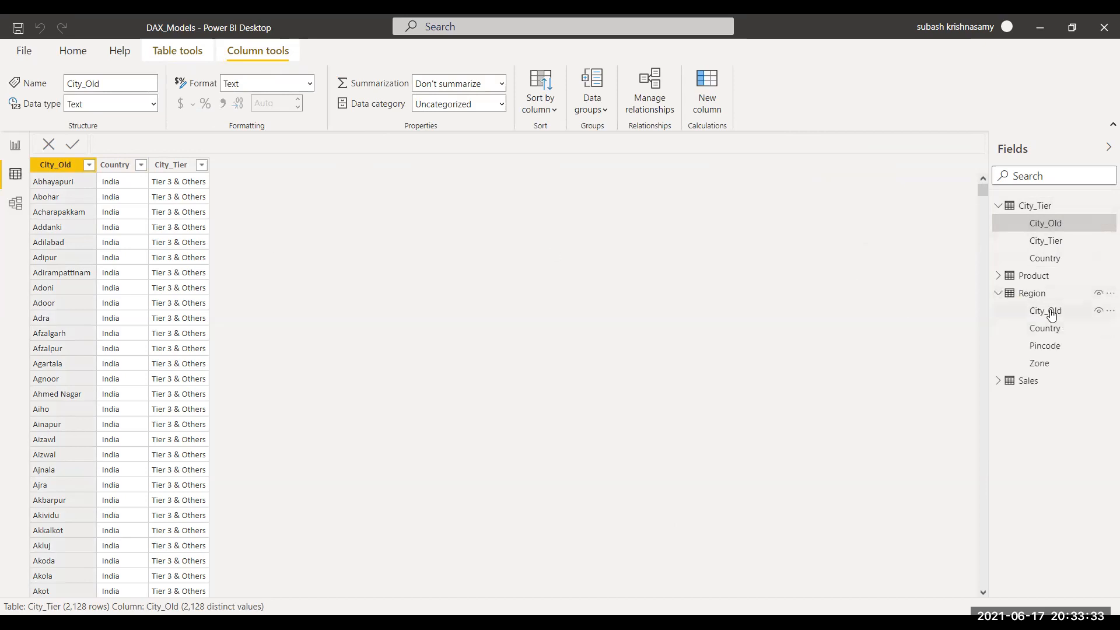
pyautogui.click(1051, 315)
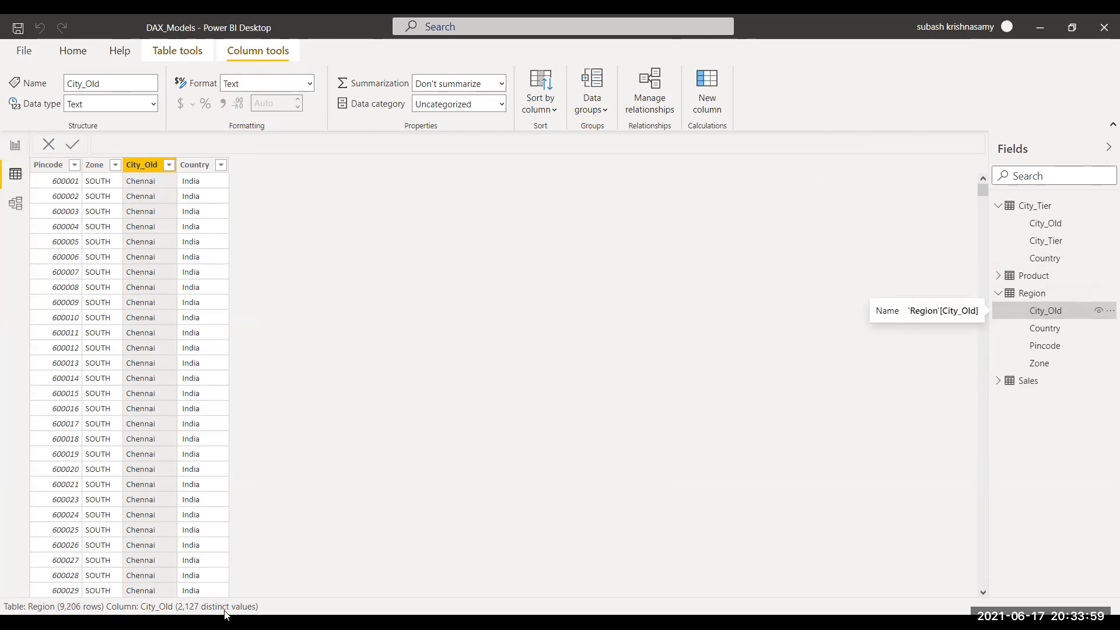
pyautogui.click(1047, 224)
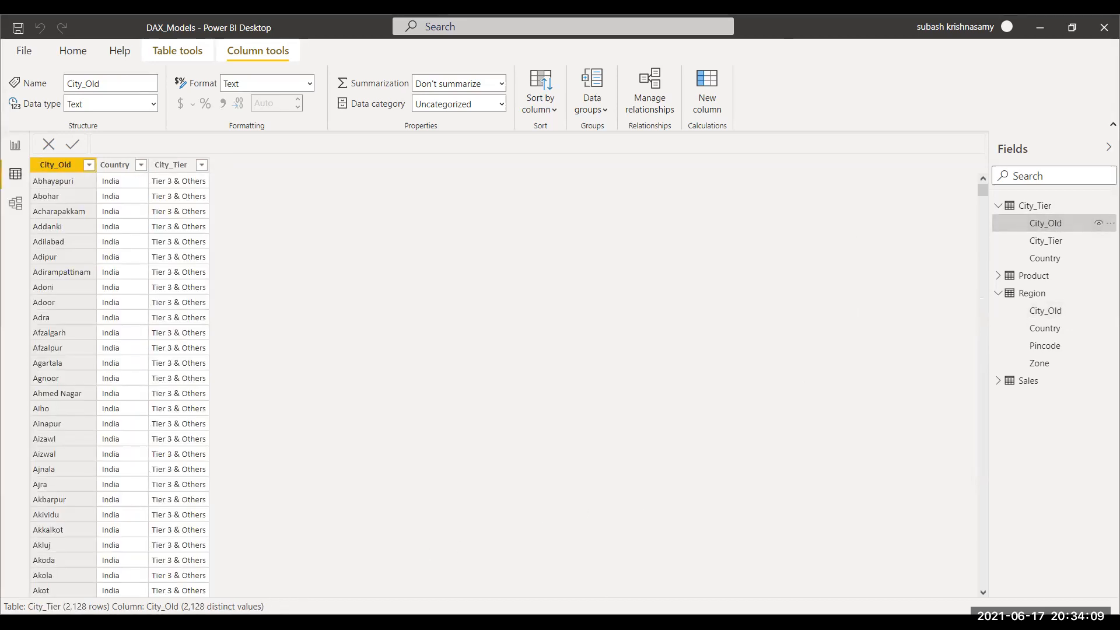
pyautogui.click(15, 146)
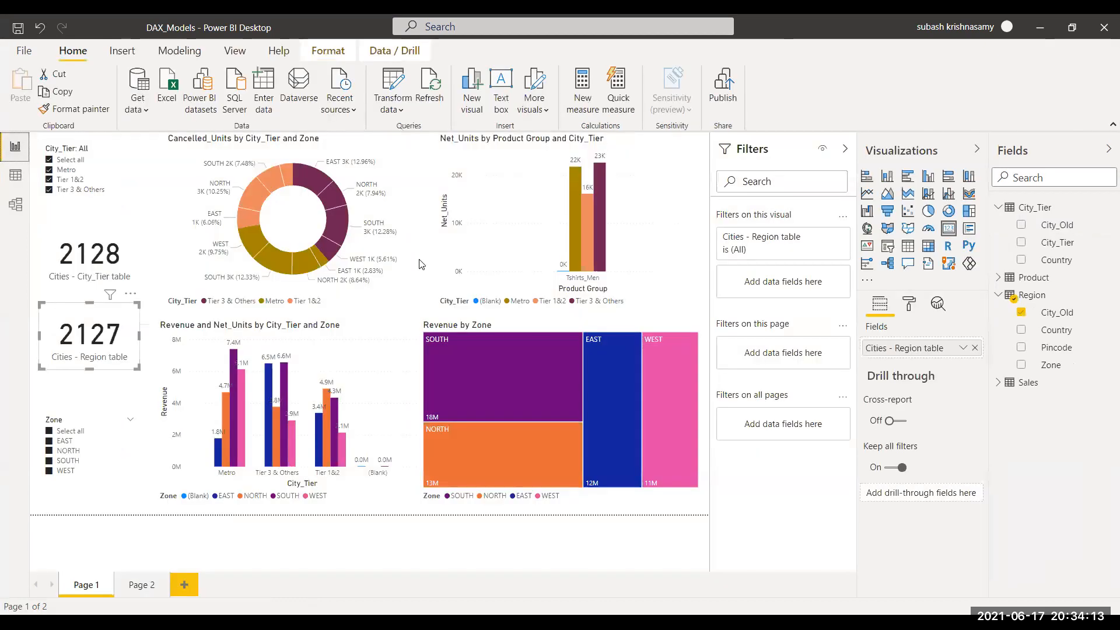
pyautogui.moveTo(239, 394)
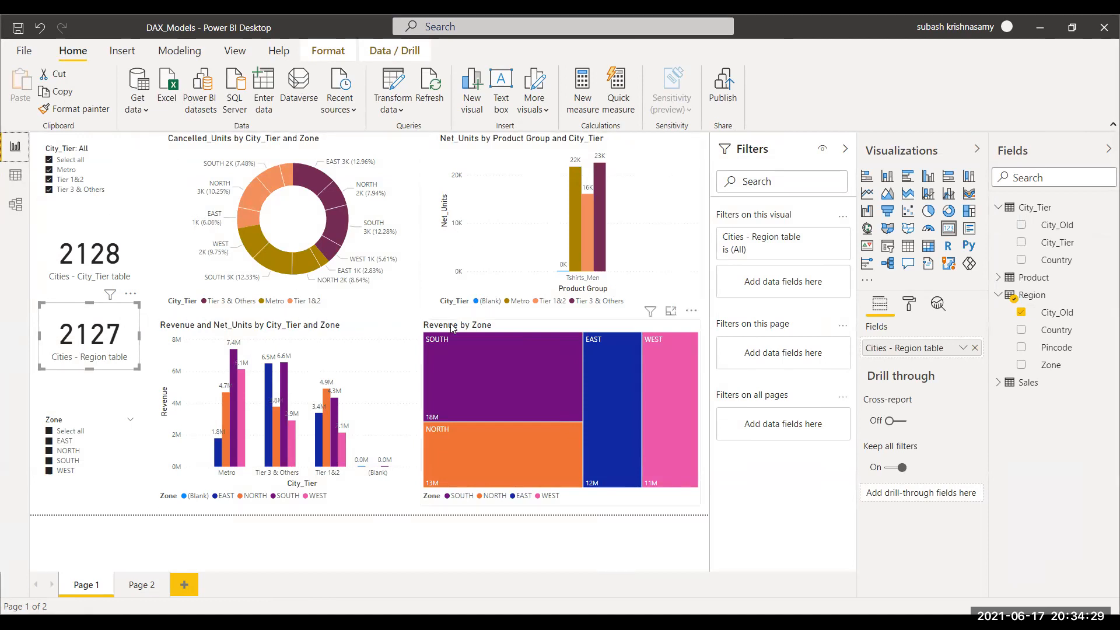
pyautogui.click(14, 178)
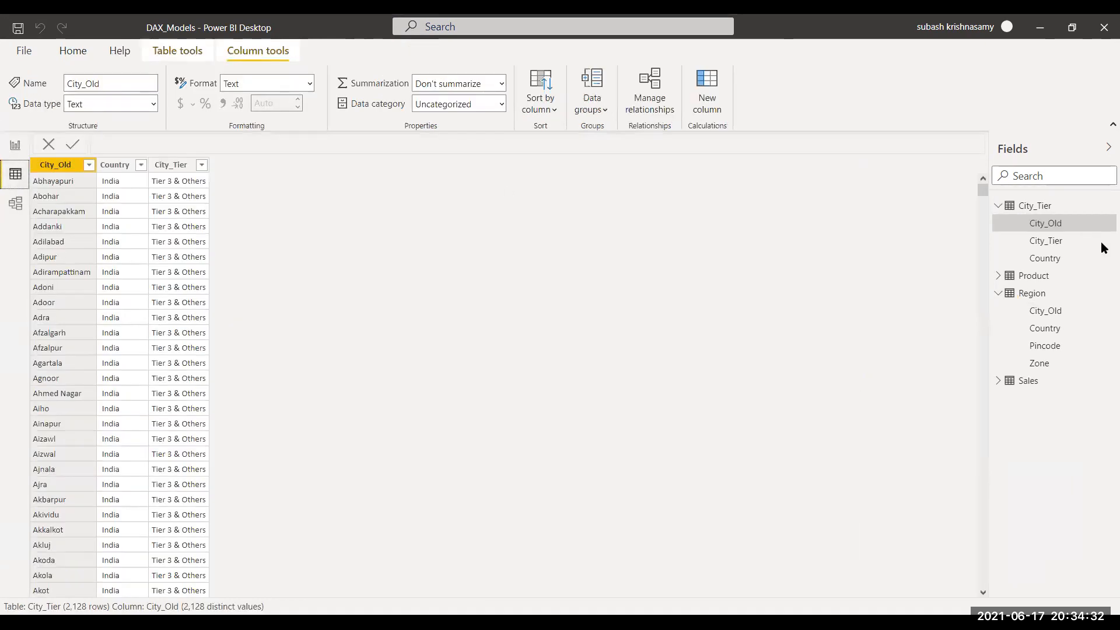
pyautogui.click(14, 147)
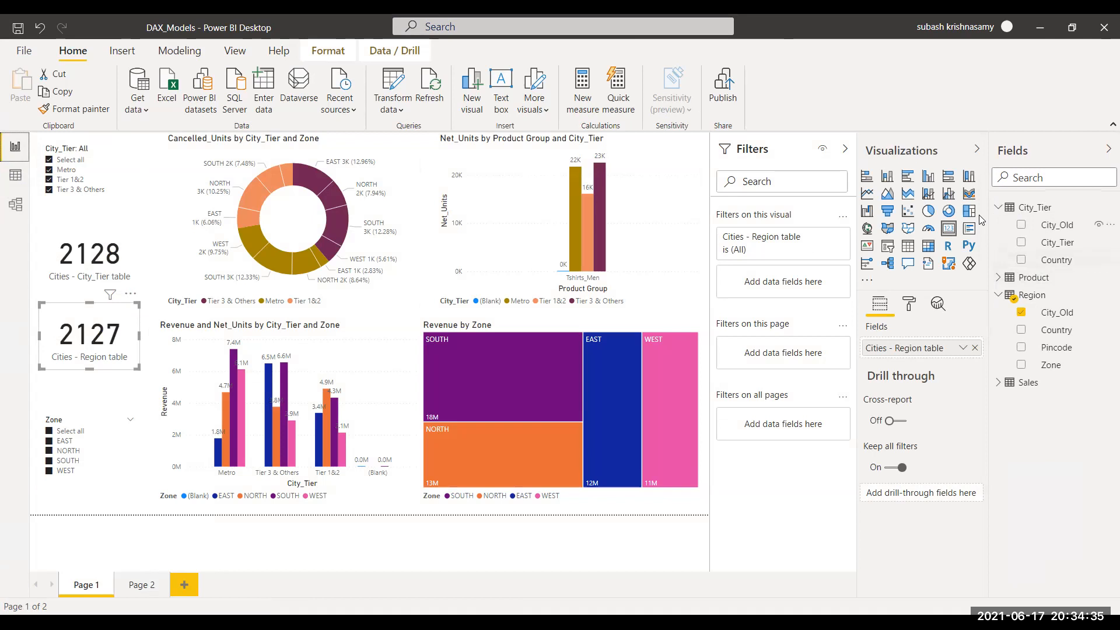
# Step: Expand the field lists of all tables and open the OrderWeekStart column's formula
pyautogui.click(998, 208)
pyautogui.click(999, 208)
pyautogui.click(999, 277)
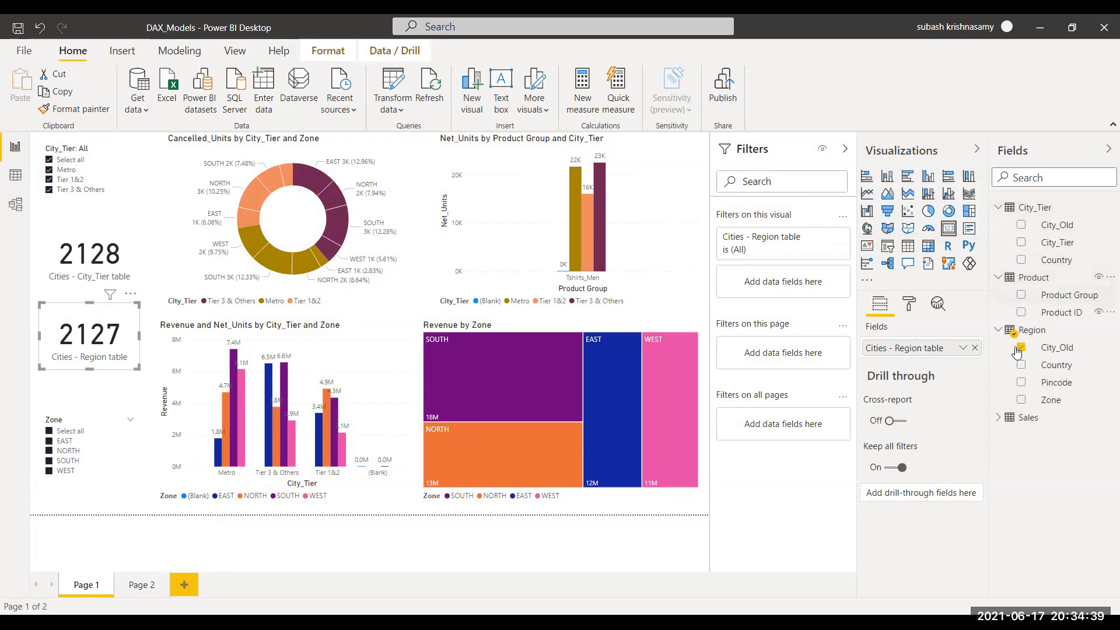
pyautogui.click(1001, 418)
pyautogui.scroll(-1, 1049, 466)
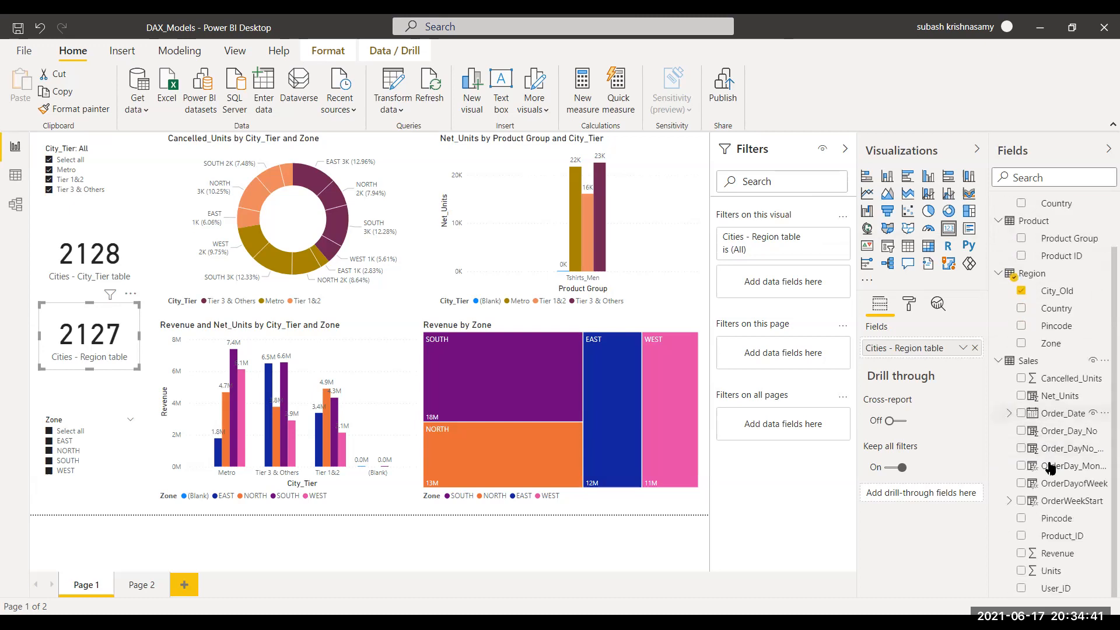
pyautogui.click(1062, 501)
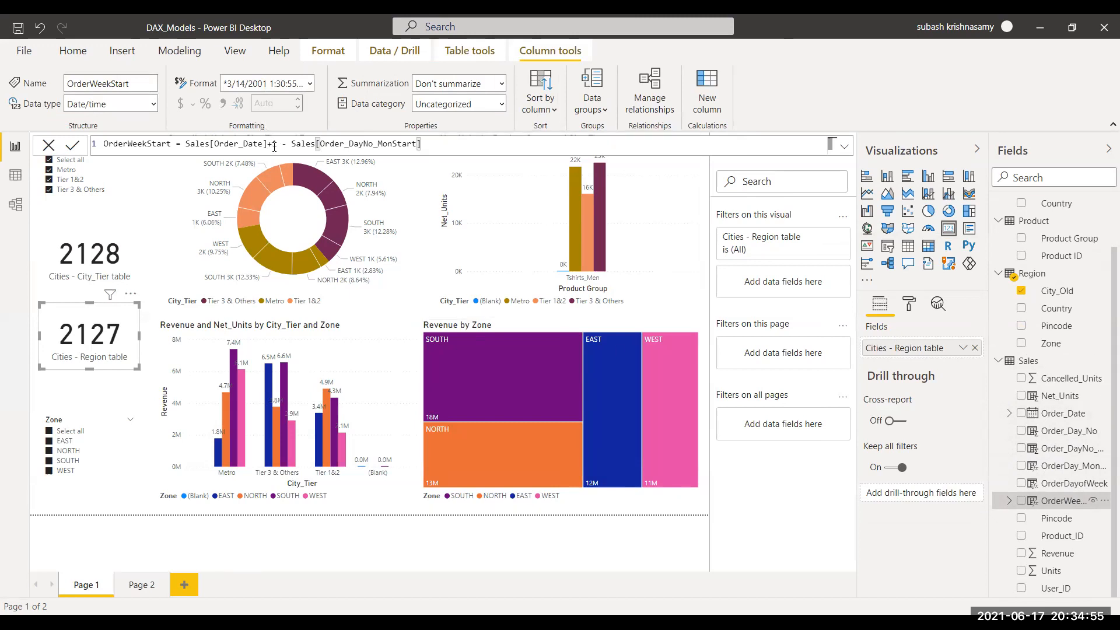
# Step: Review the formulas of the Sales table's calculated day and week columns in the data view
pyautogui.click(16, 175)
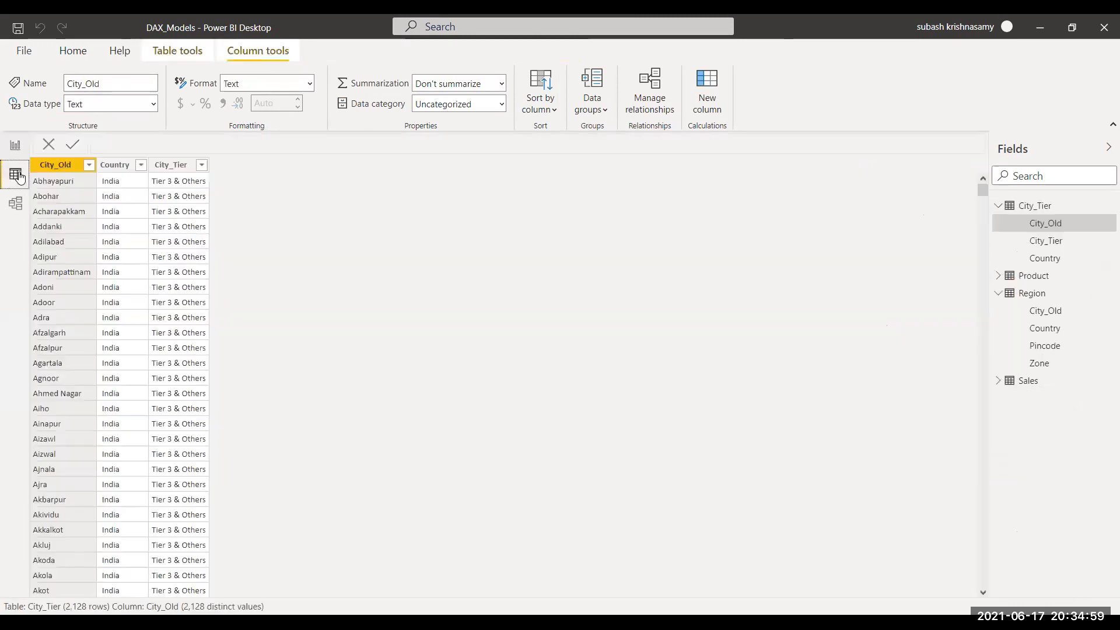
pyautogui.click(999, 381)
pyautogui.click(1060, 434)
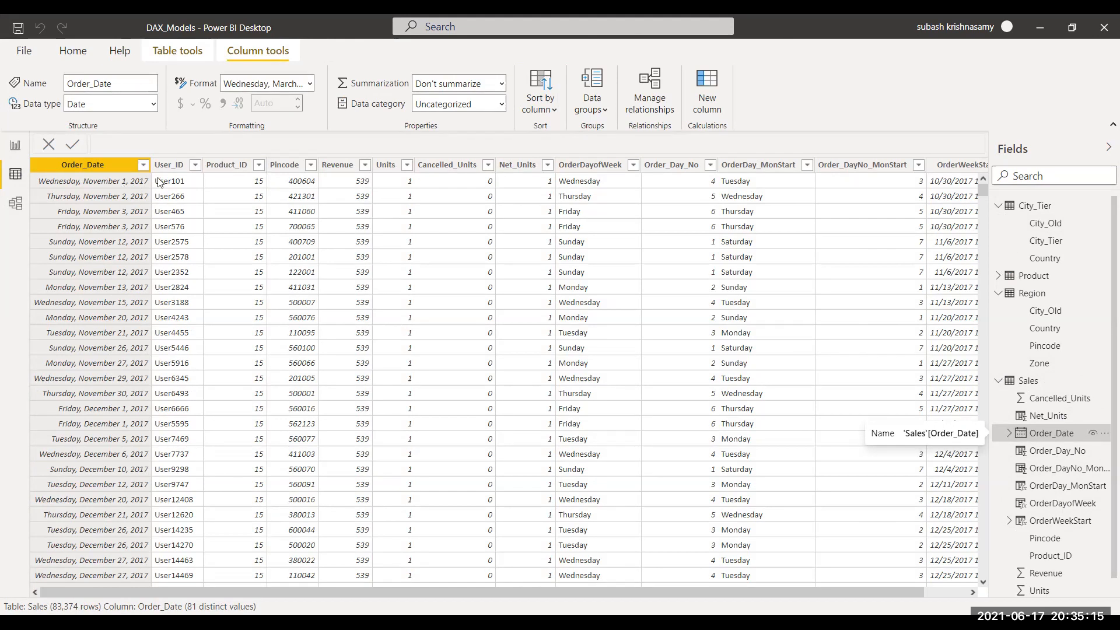
pyautogui.click(603, 186)
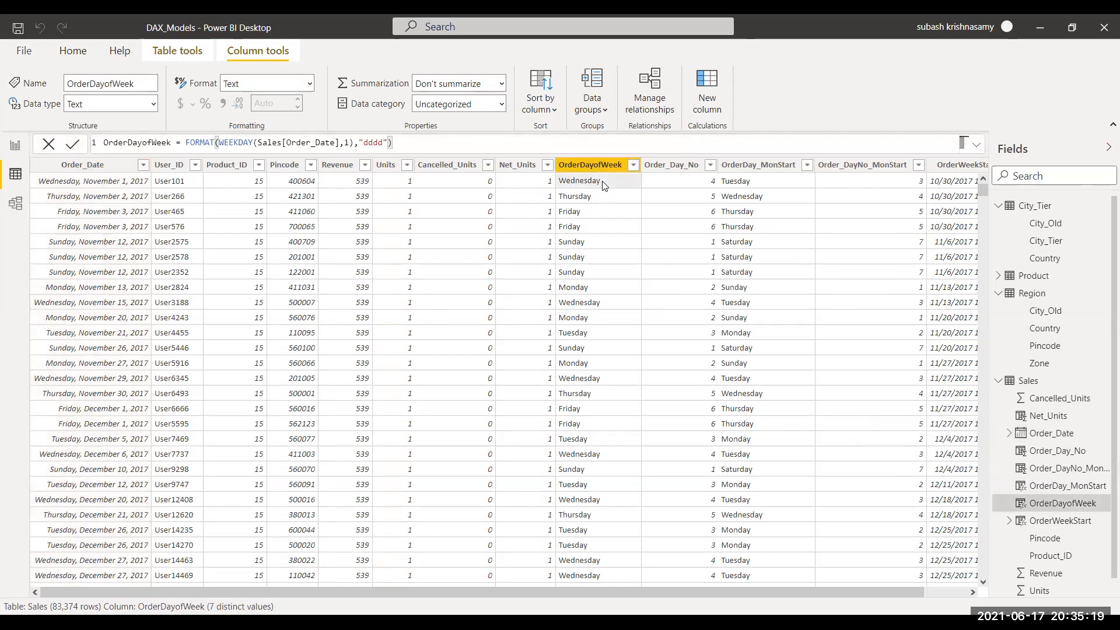
pyautogui.click(670, 179)
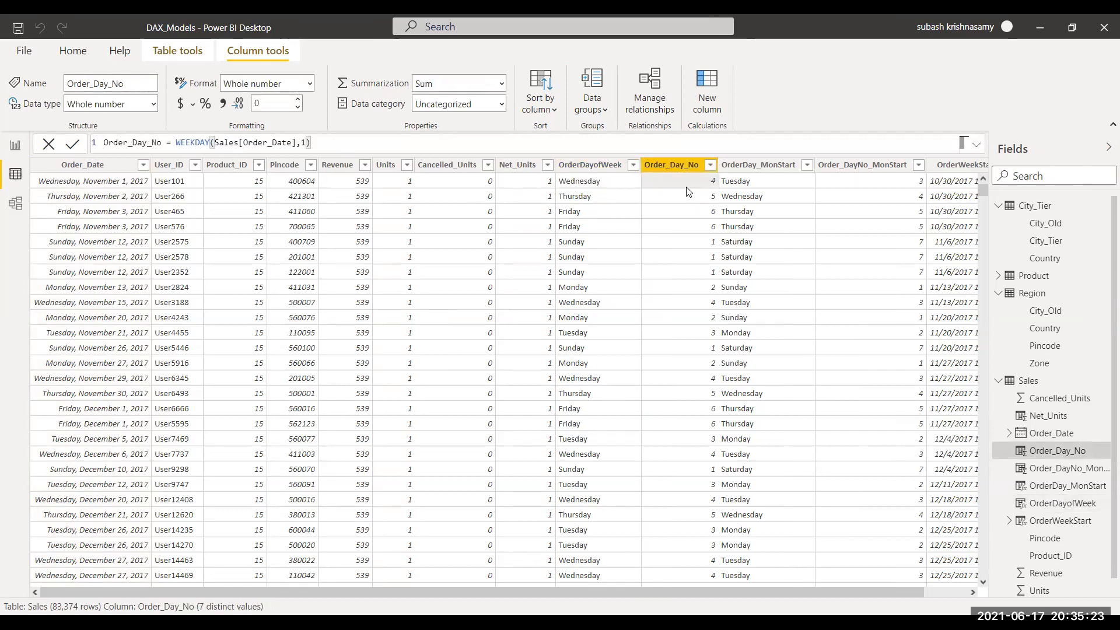
pyautogui.moveTo(802, 591); pyautogui.dragTo(887, 598)
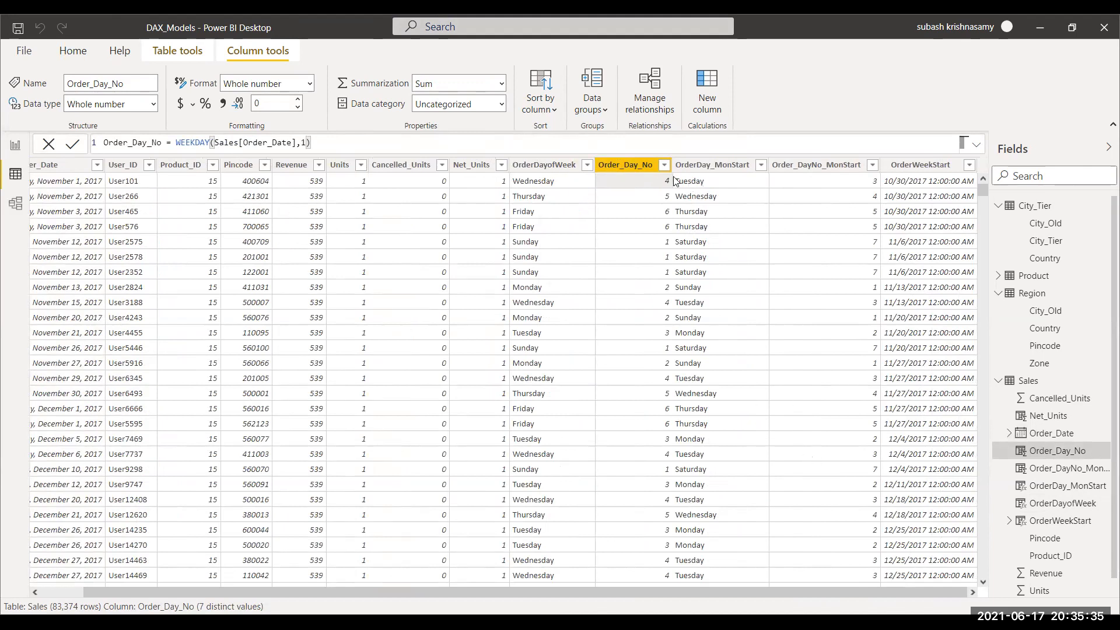
pyautogui.click(718, 181)
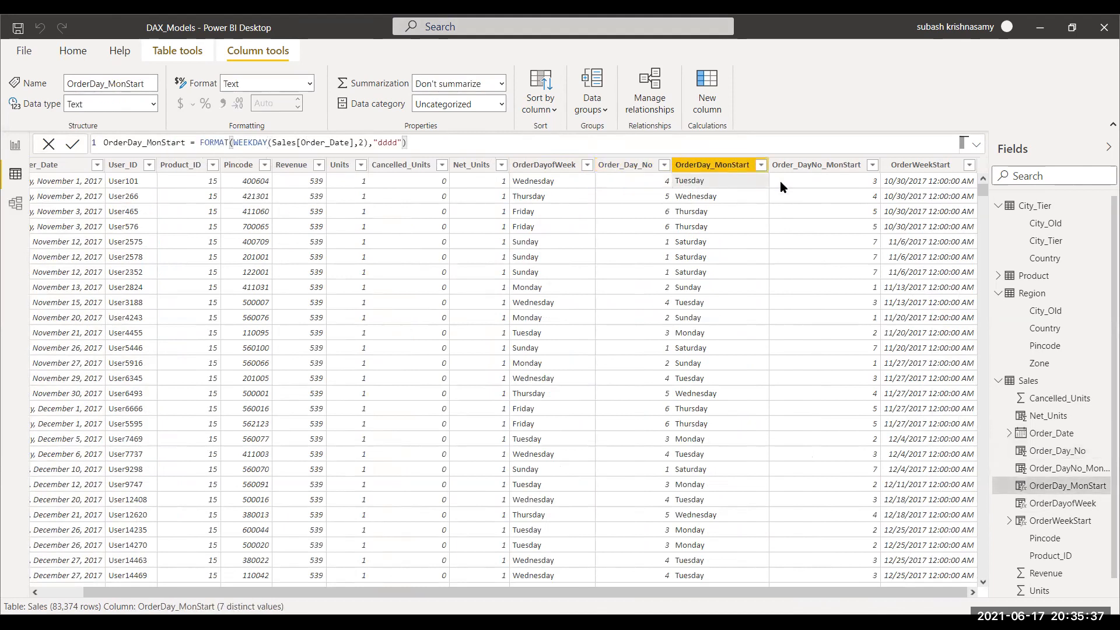
pyautogui.click(793, 185)
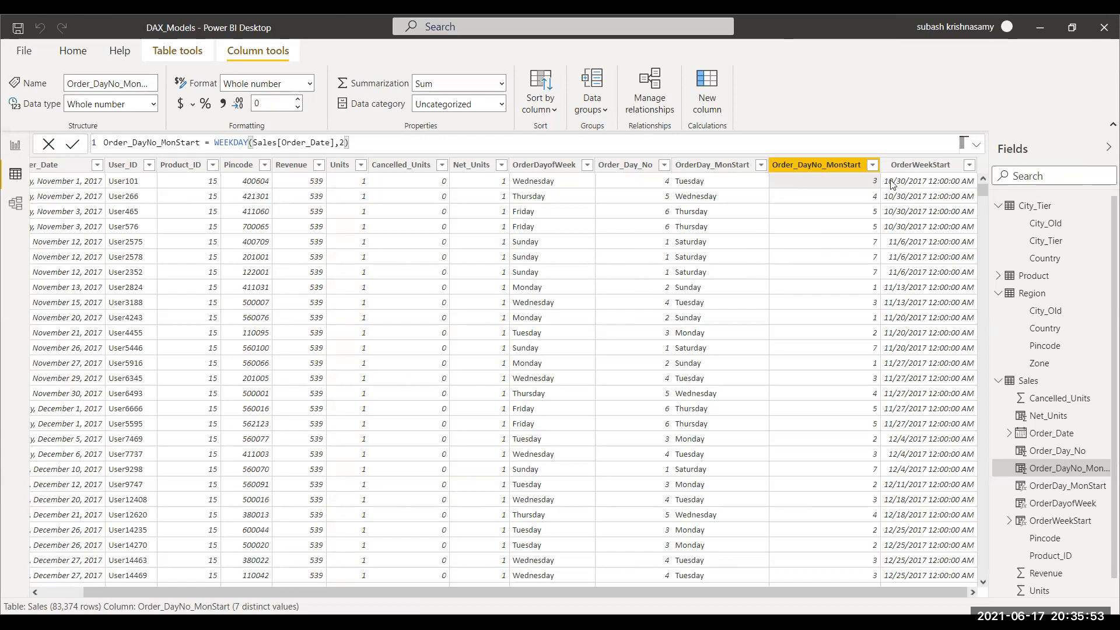
pyautogui.click(1050, 521)
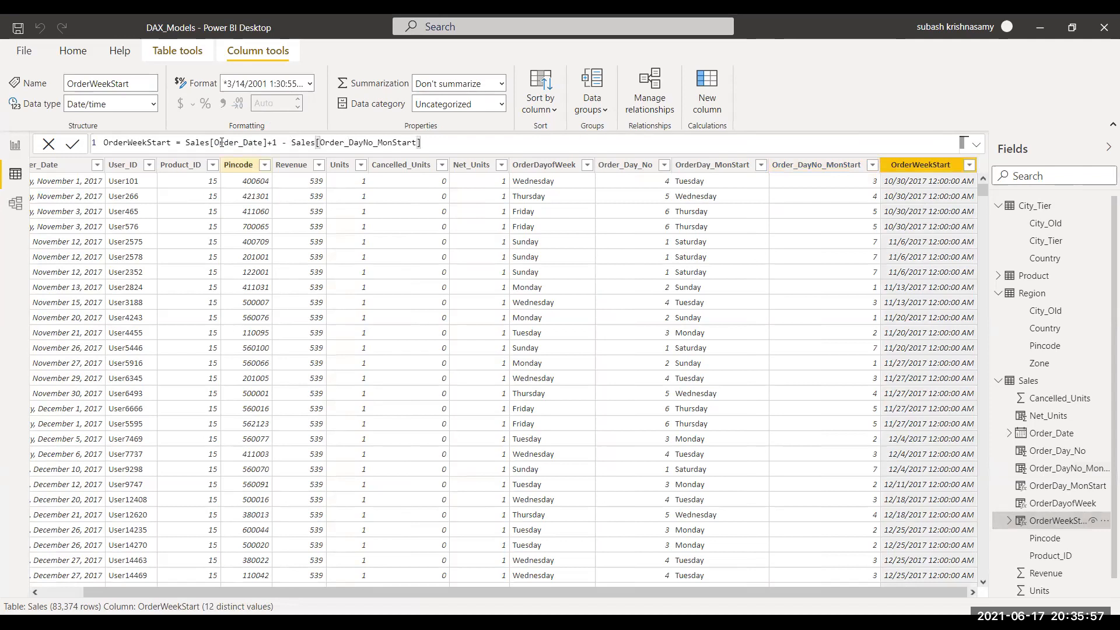
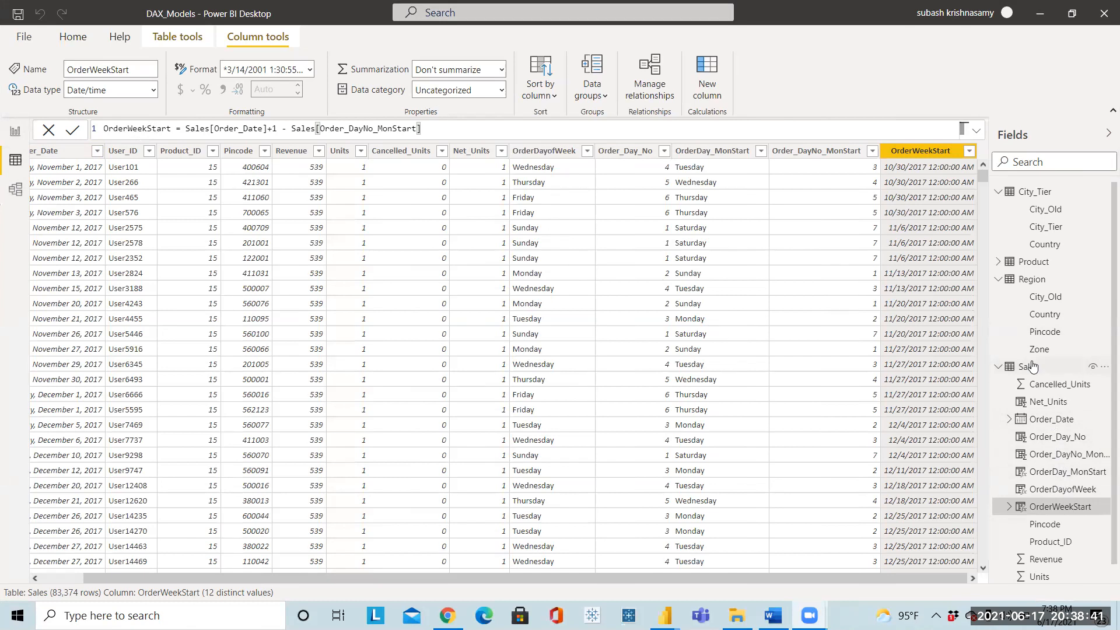
# Step: Review the Sales table's Order_Date, Order_Day_No and OrderWeekStart columns and their formulas in the data view
pyautogui.moveTo(1033, 366); pyautogui.dragTo(1047, 339)
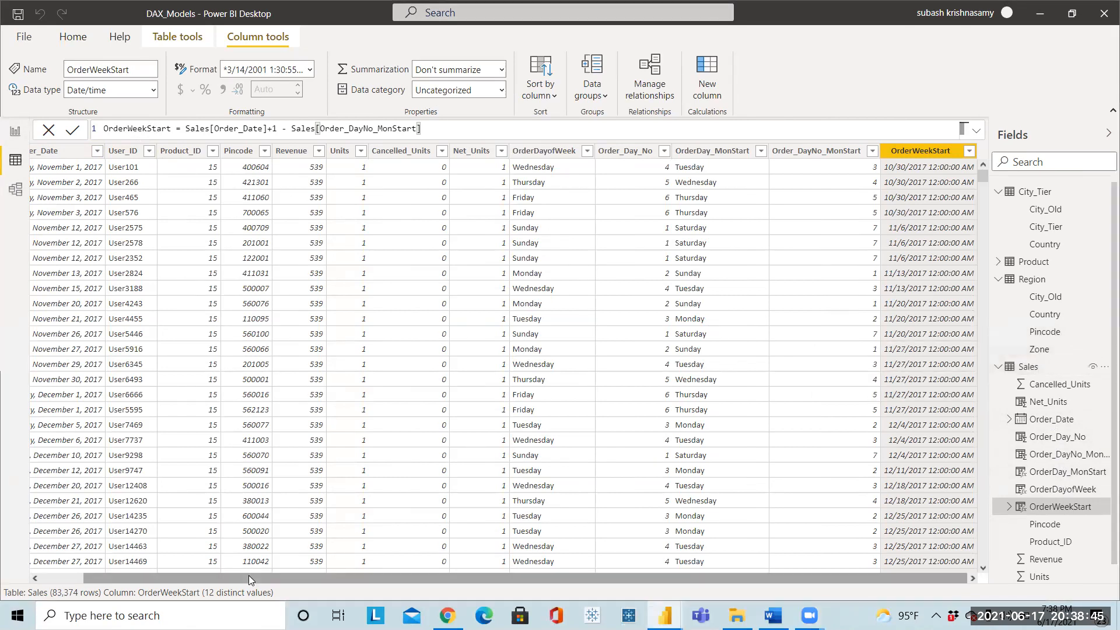
pyautogui.moveTo(248, 575); pyautogui.dragTo(205, 575)
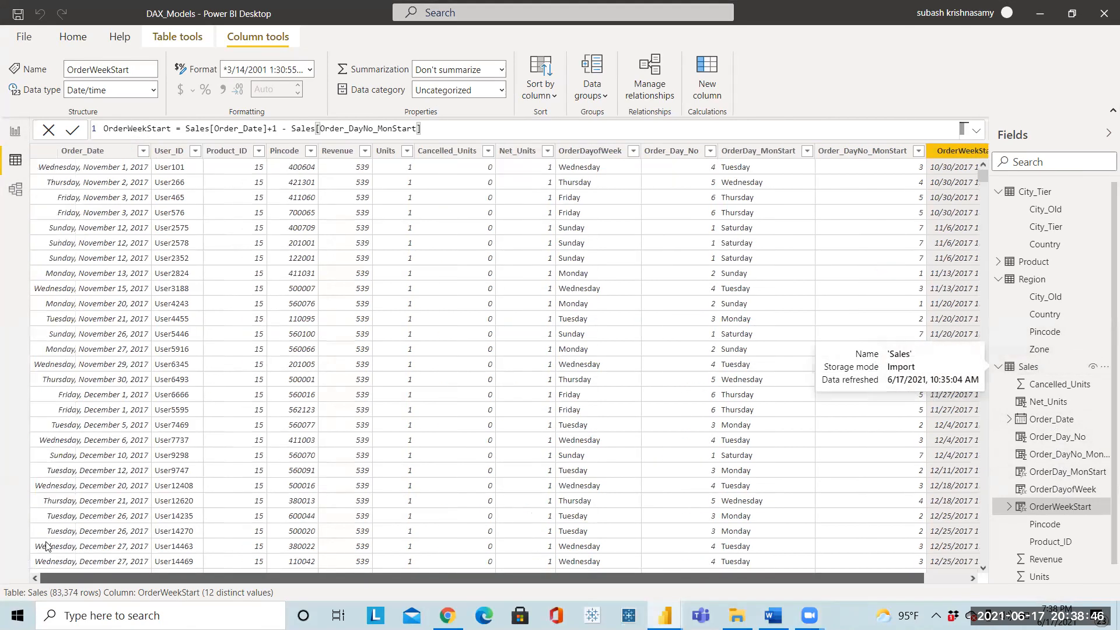
pyautogui.click(91, 151)
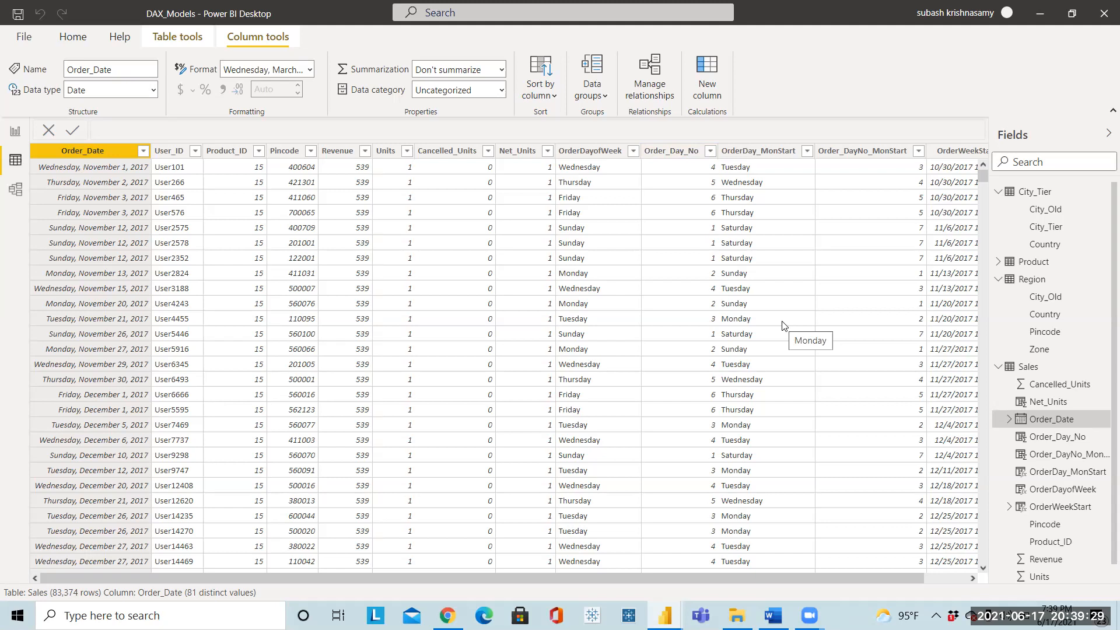
pyautogui.moveTo(791, 578); pyautogui.dragTo(856, 599)
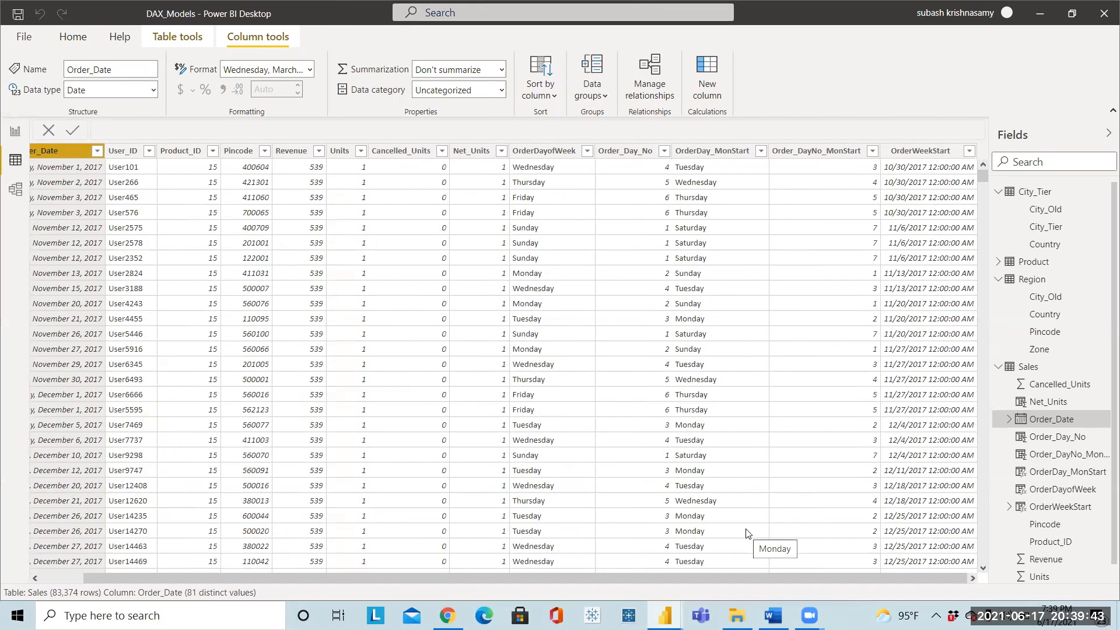
pyautogui.click(641, 152)
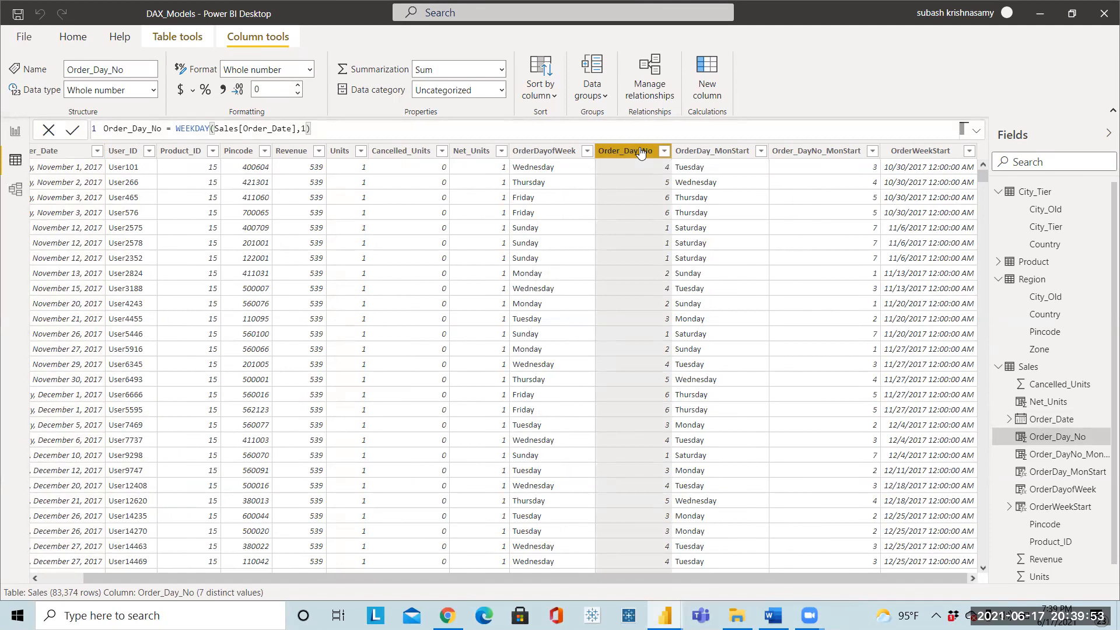
pyautogui.click(897, 150)
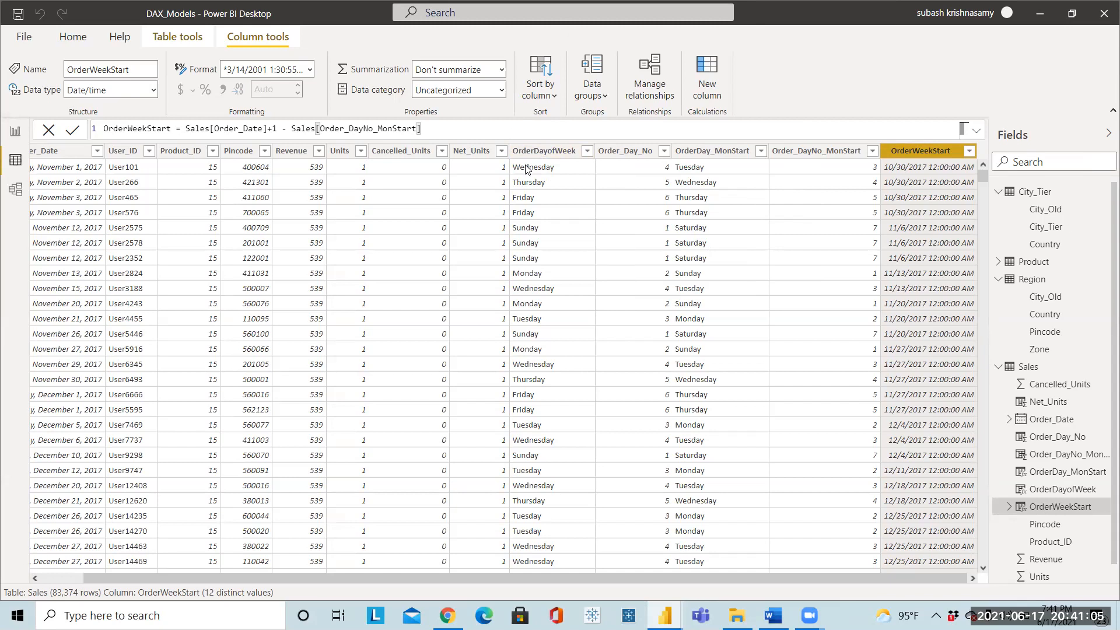
pyautogui.click(540, 153)
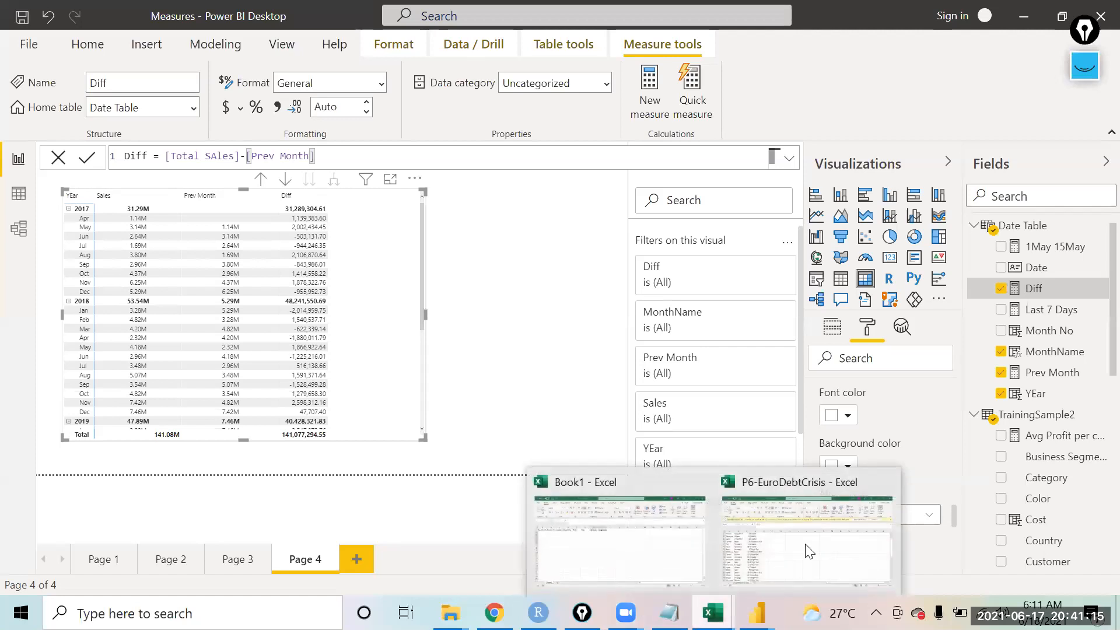
# Step: Switch to Excel, insert today's date in cell H13 and widen column H to fit it
pyautogui.click(819, 534)
pyautogui.press('Down')
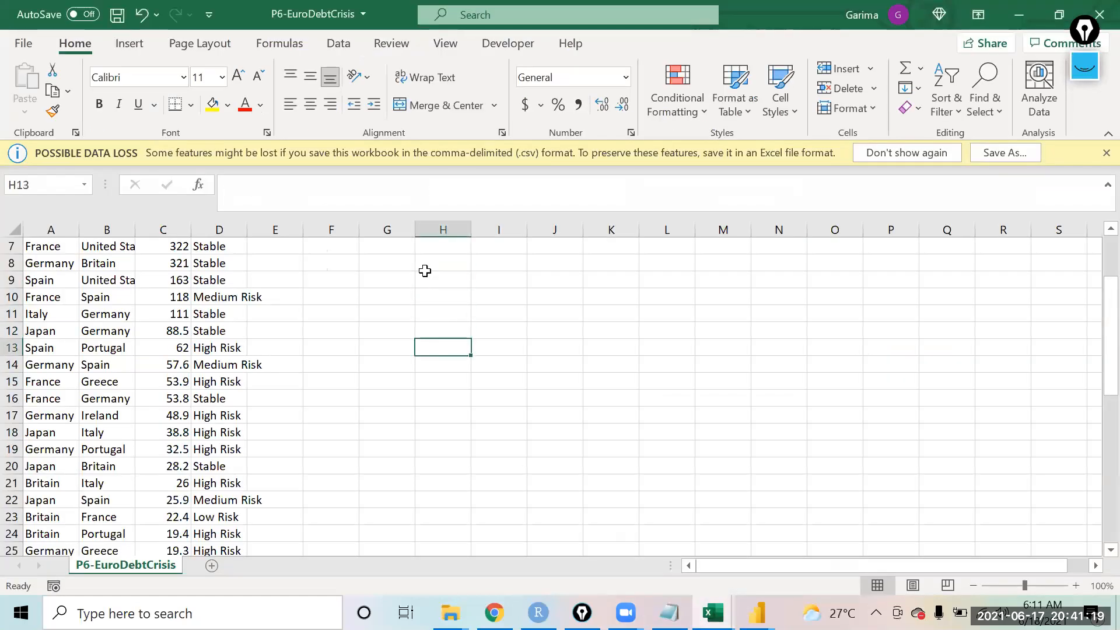
pyautogui.hotkey('ctrl', ';')
pyautogui.press('Return')
pyautogui.moveTo(471, 230); pyautogui.dragTo(533, 239)
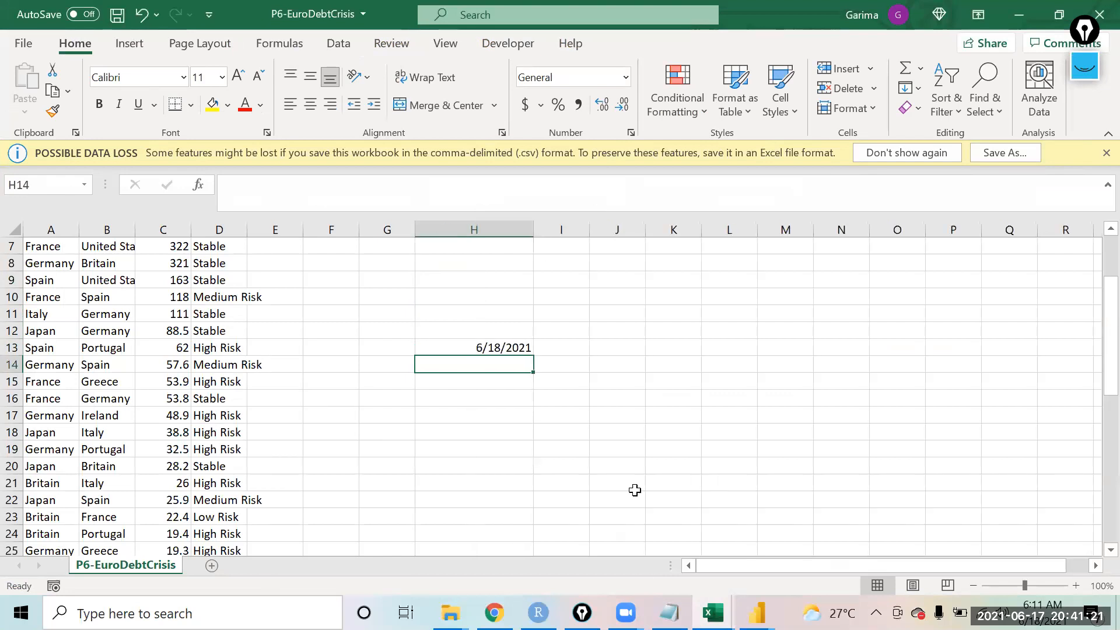
# Step: Enter Friday in cell I13 beside the date
pyautogui.click(497, 347)
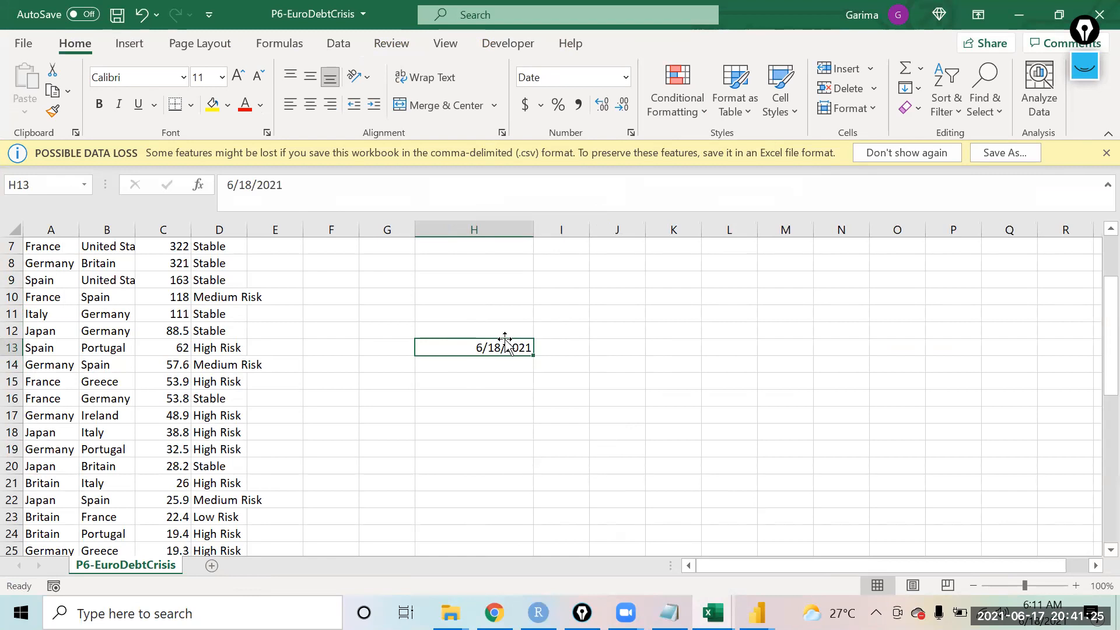
pyautogui.press('Tab')
pyautogui.write('Fri')
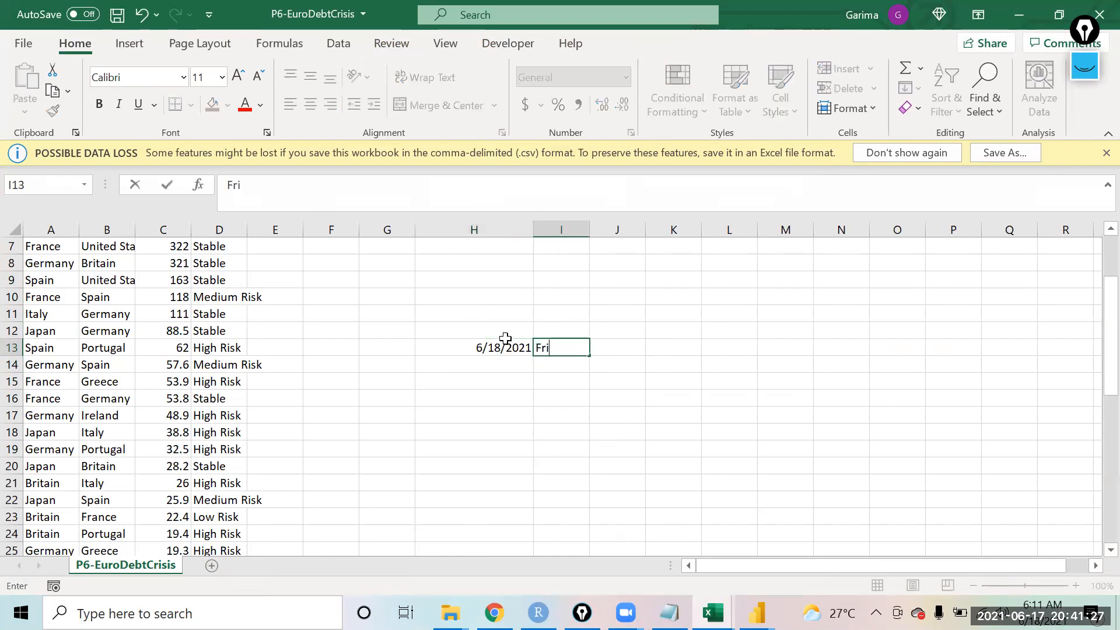
pyautogui.write('day')
pyautogui.press('Return')
pyautogui.press('Up')
pyautogui.press('Left')
pyautogui.press('Left')
pyautogui.press('Right')
pyautogui.press('Right')
pyautogui.press('Right')
pyautogui.press('Right')
pyautogui.press('Left')
pyautogui.press('Left')
pyautogui.press('Left')
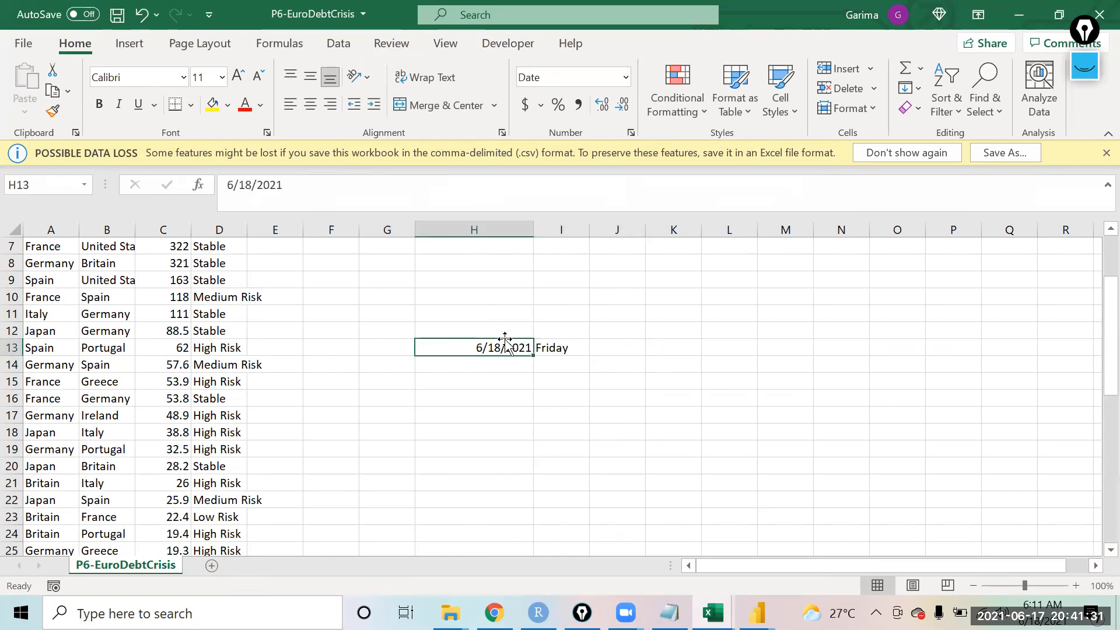
pyautogui.press('Right')
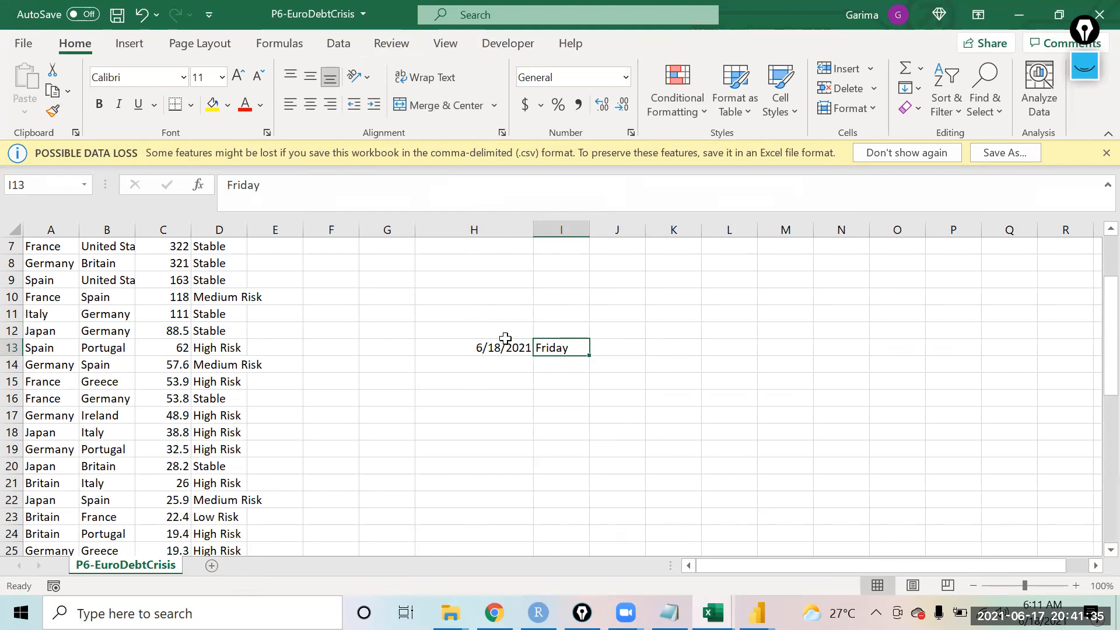
pyautogui.click(505, 339)
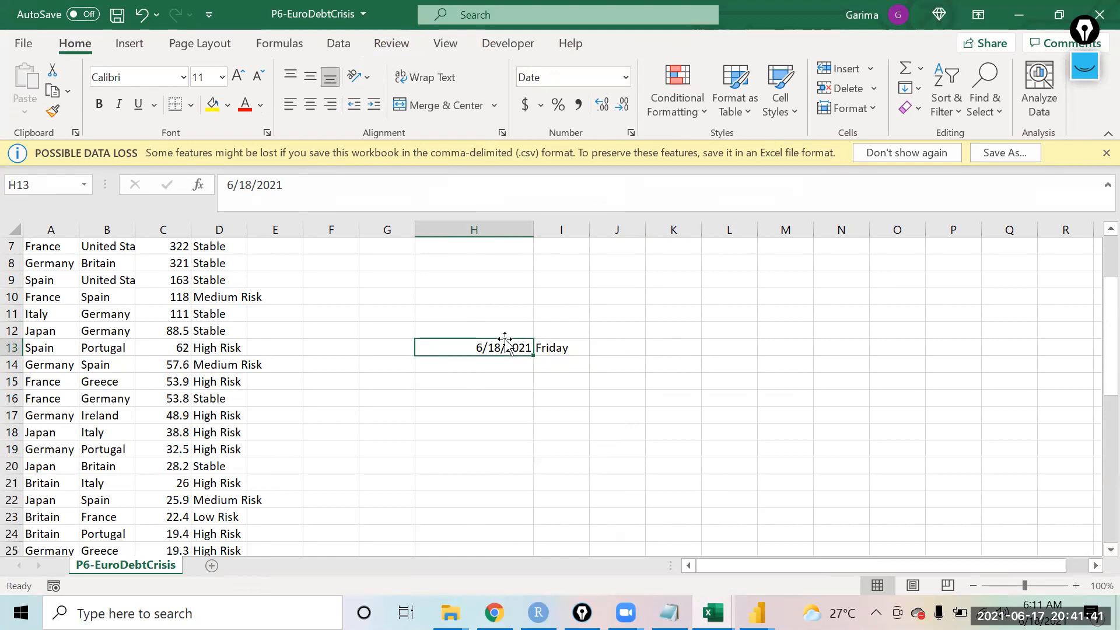
pyautogui.press('Right')
pyautogui.press('Right')
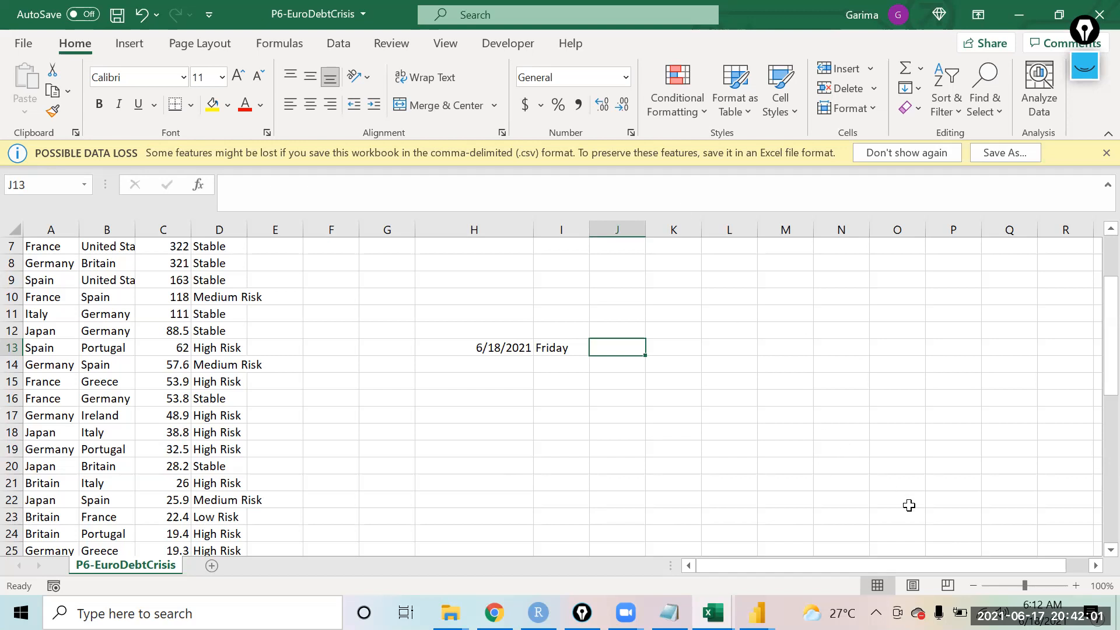
# Step: Check the current date and weekday in the system calendar
pyautogui.click(1043, 615)
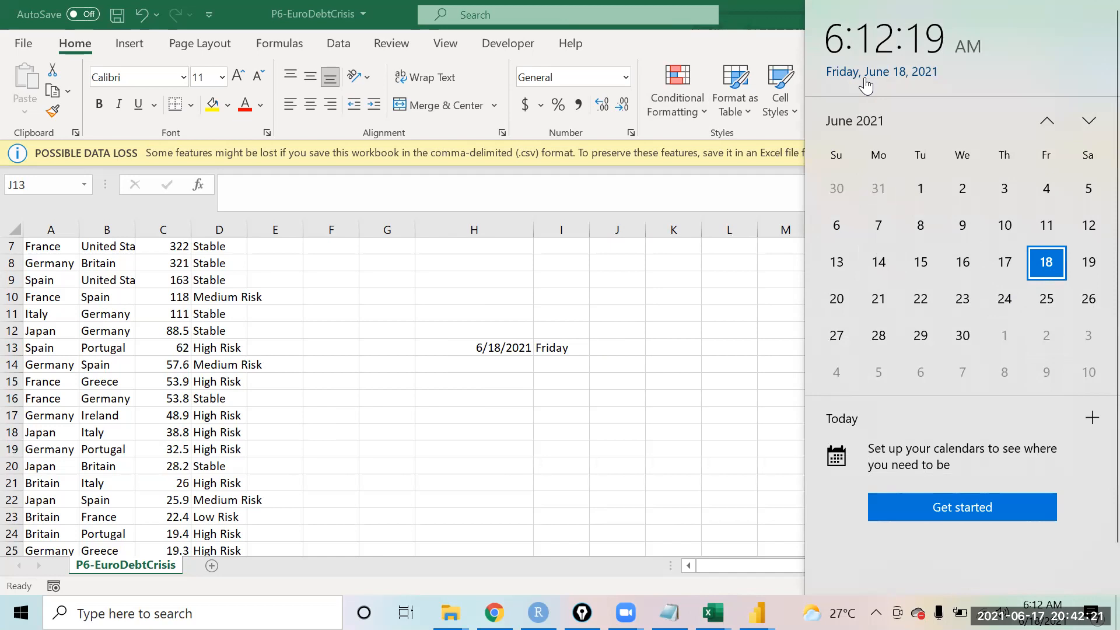
pyautogui.click(749, 264)
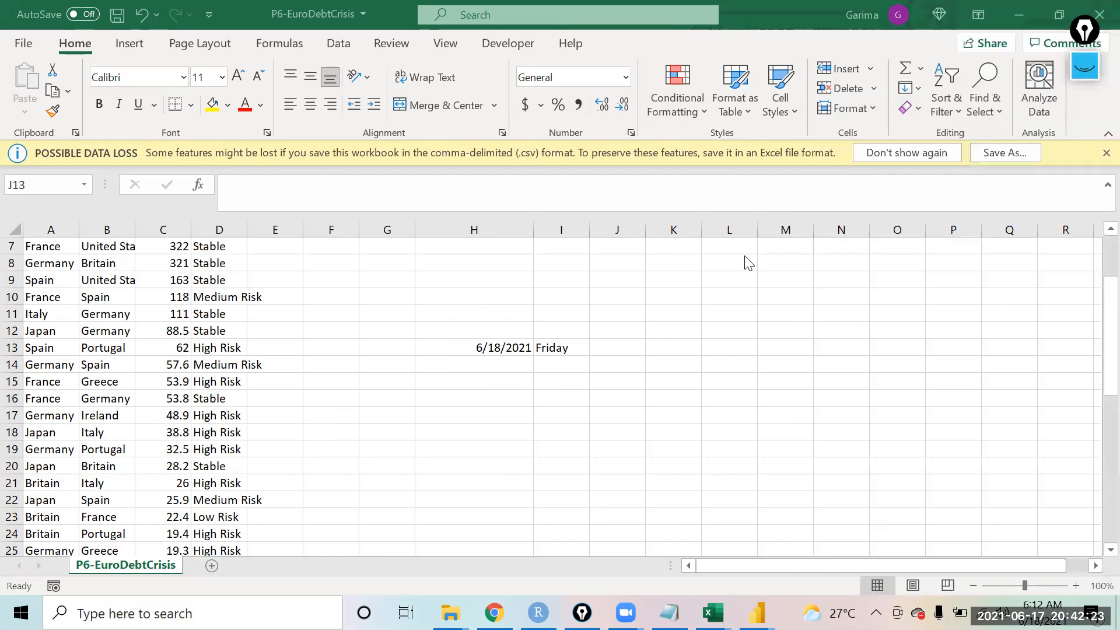
pyautogui.click(708, 156)
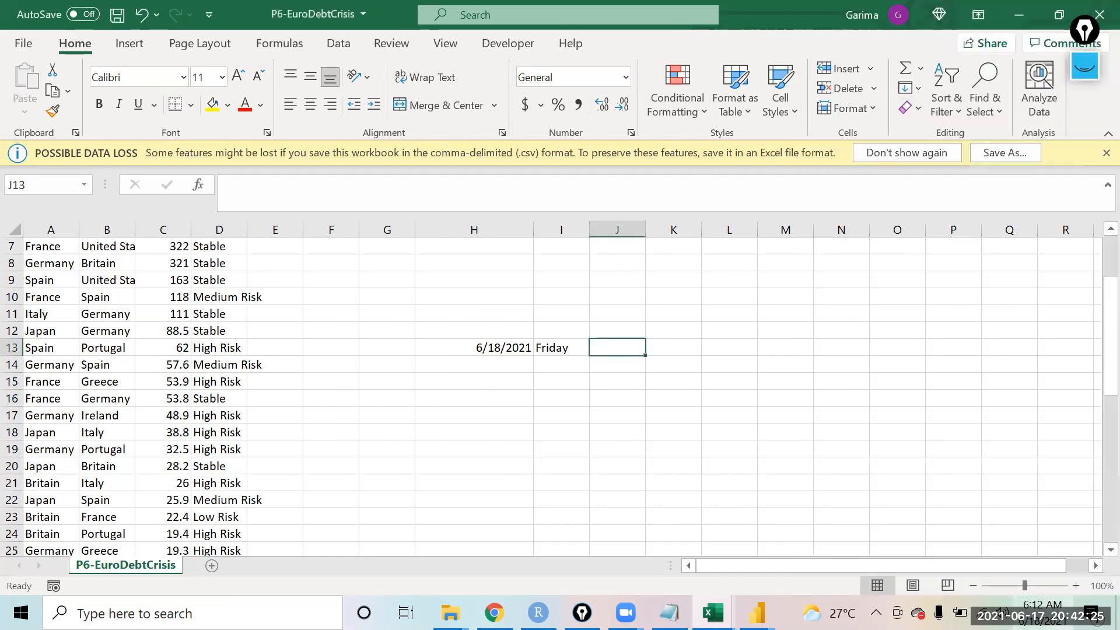
pyautogui.click(1043, 612)
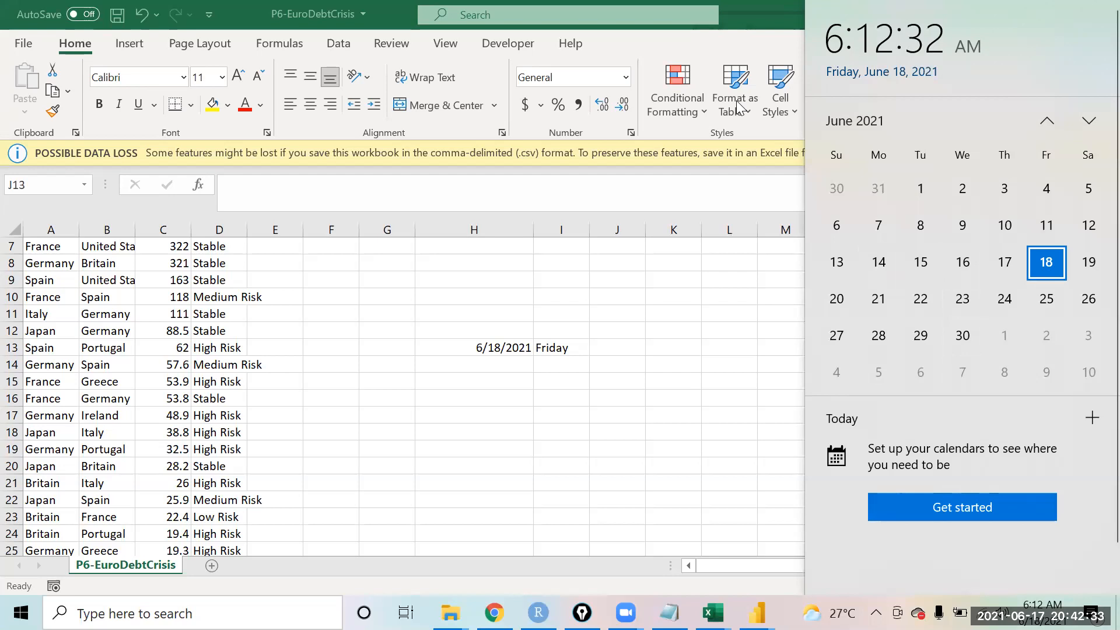
pyautogui.press('Escape')
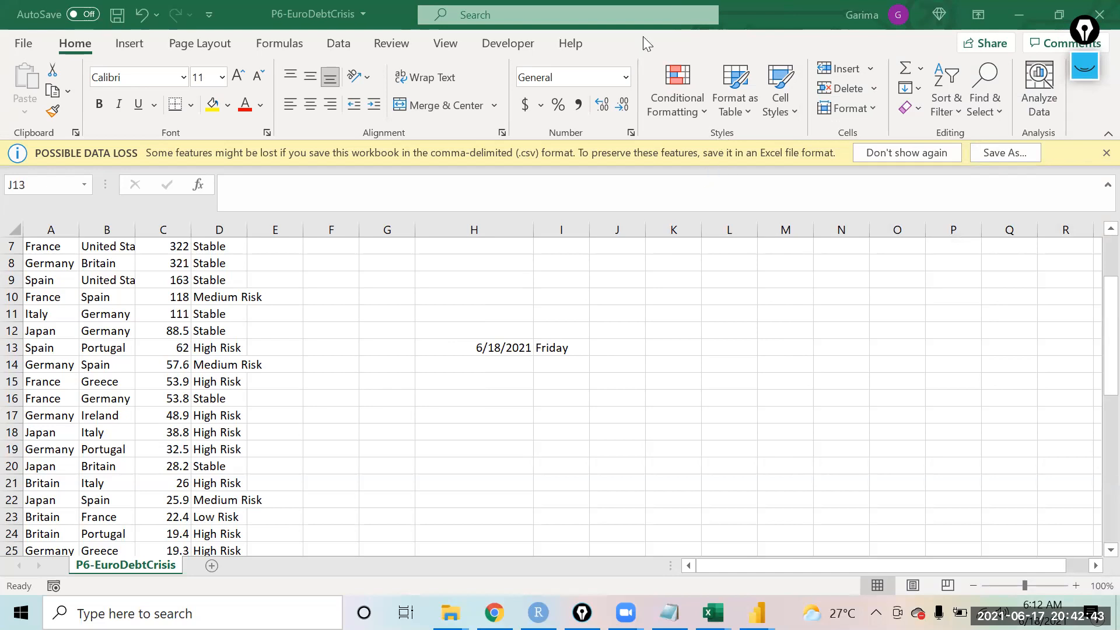
pyautogui.click(1042, 613)
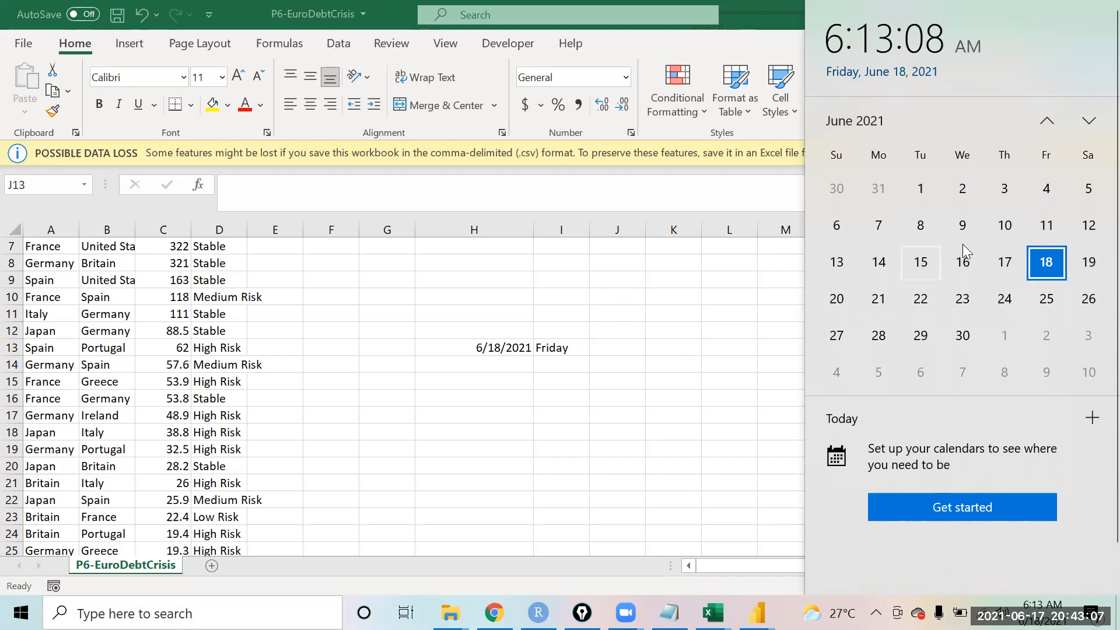
# Step: Enter =WEEKDAY(H13,2) in cell J13 to number the date's weekday starting Monday as 1
pyautogui.click(582, 371)
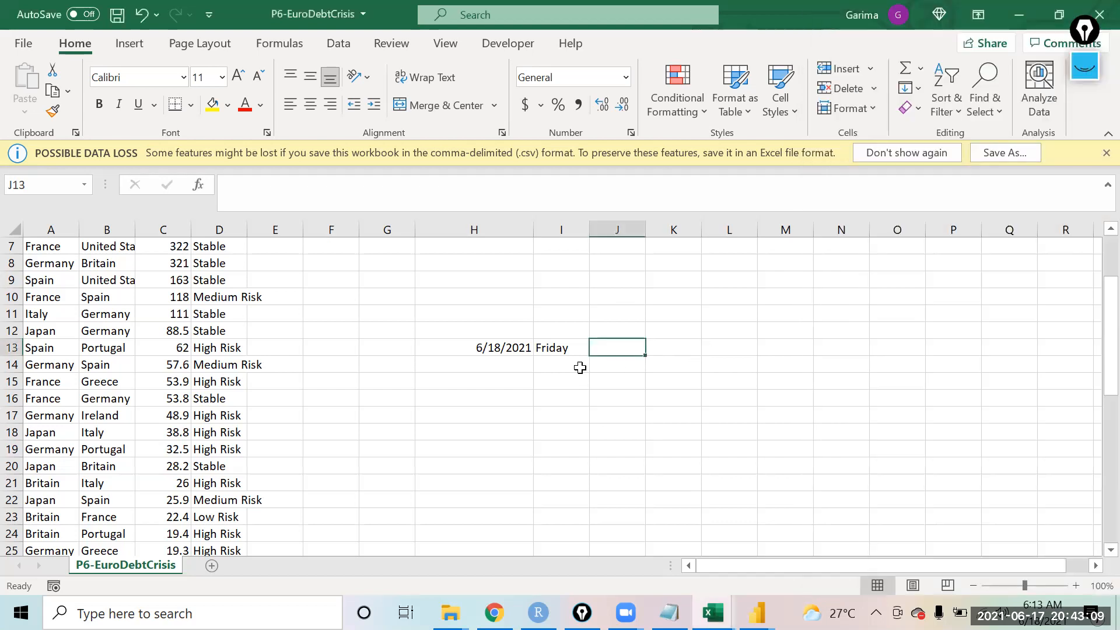
pyautogui.write('=mon')
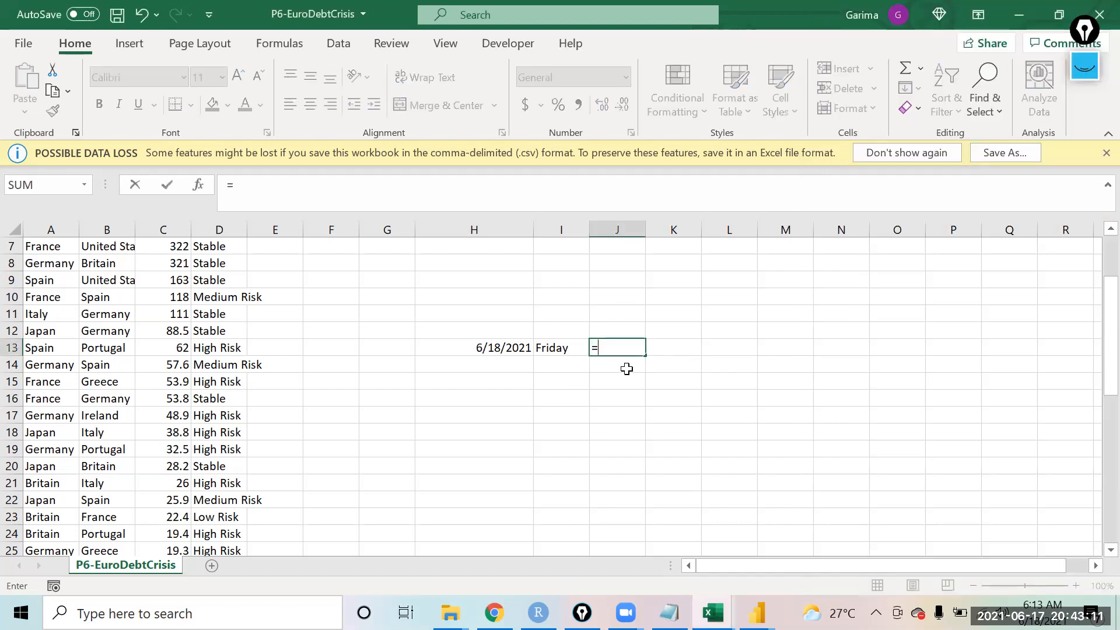
pyautogui.press('BackSpace')
pyautogui.press('BackSpace')
pyautogui.press('BackSpace')
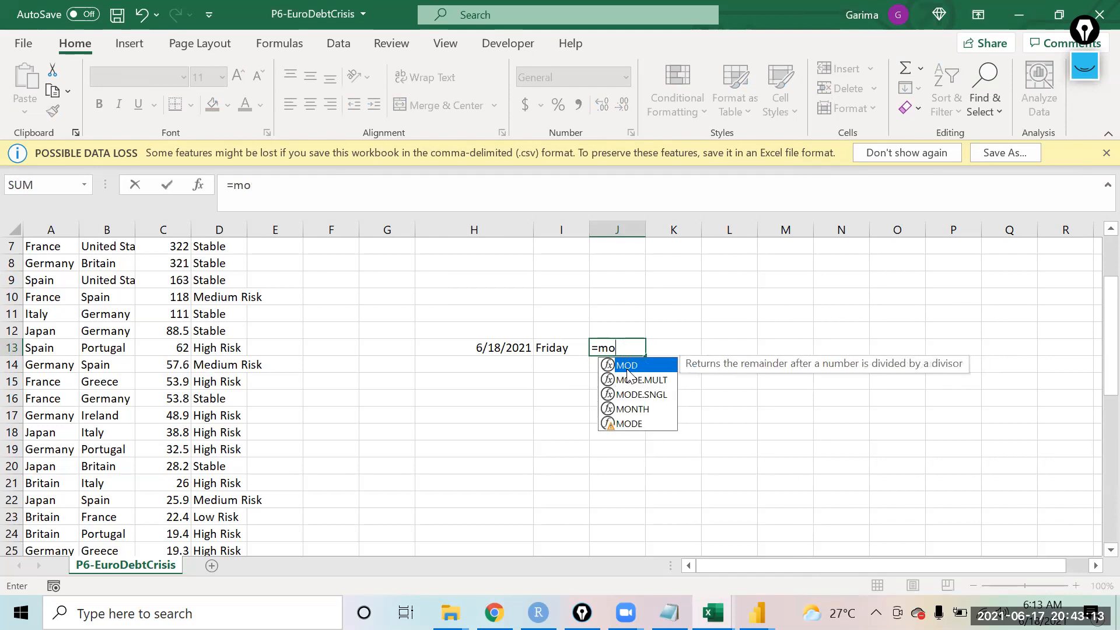
pyautogui.write('wee')
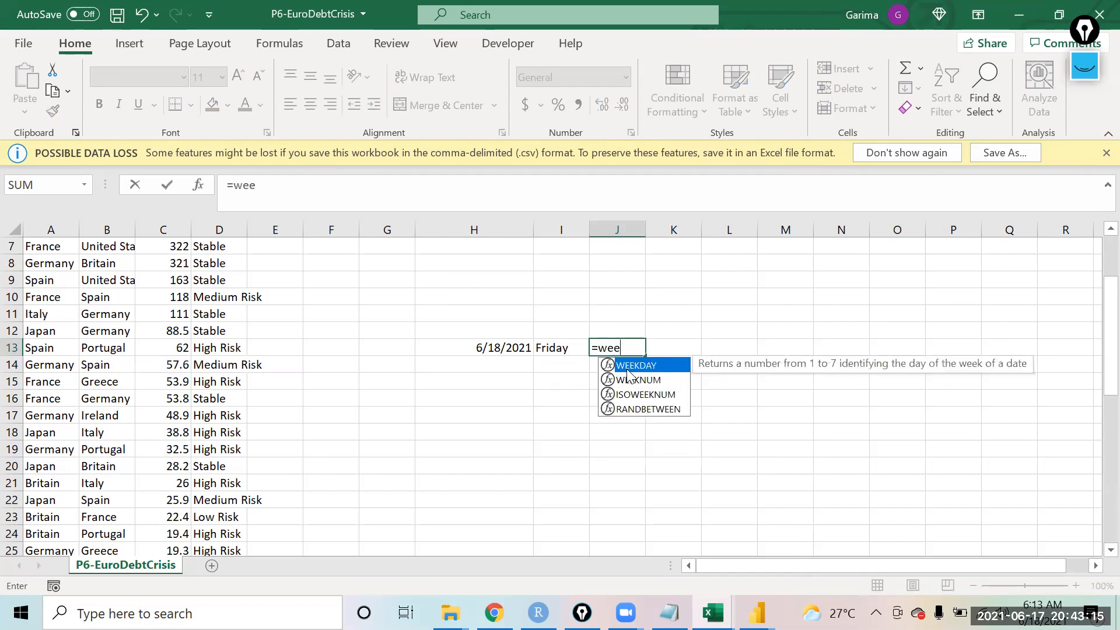
pyautogui.press('Tab')
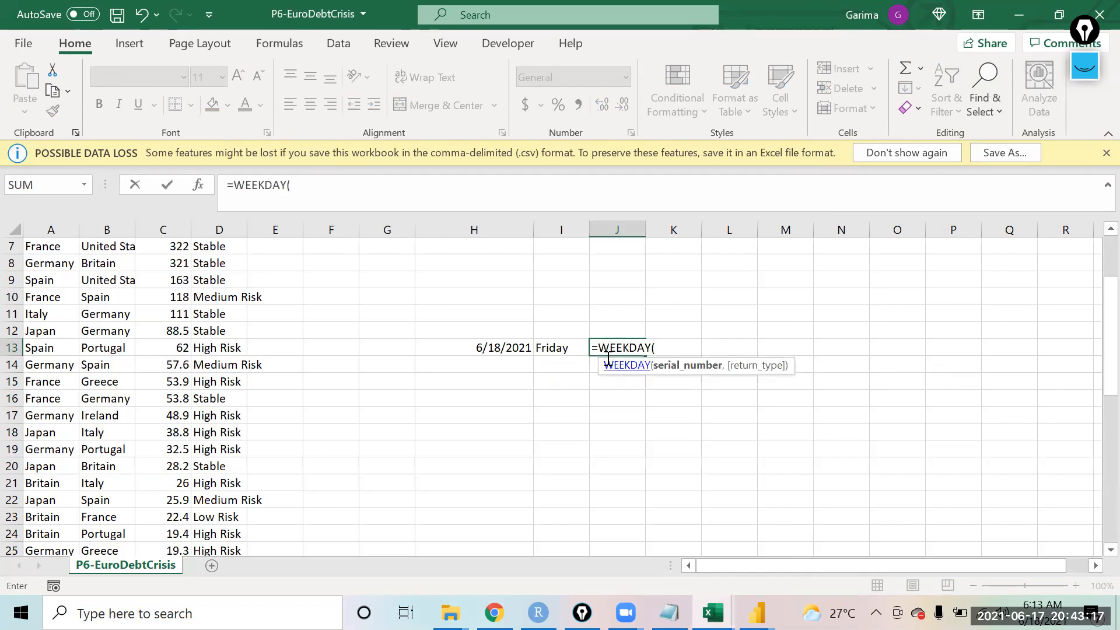
pyautogui.click(486, 350)
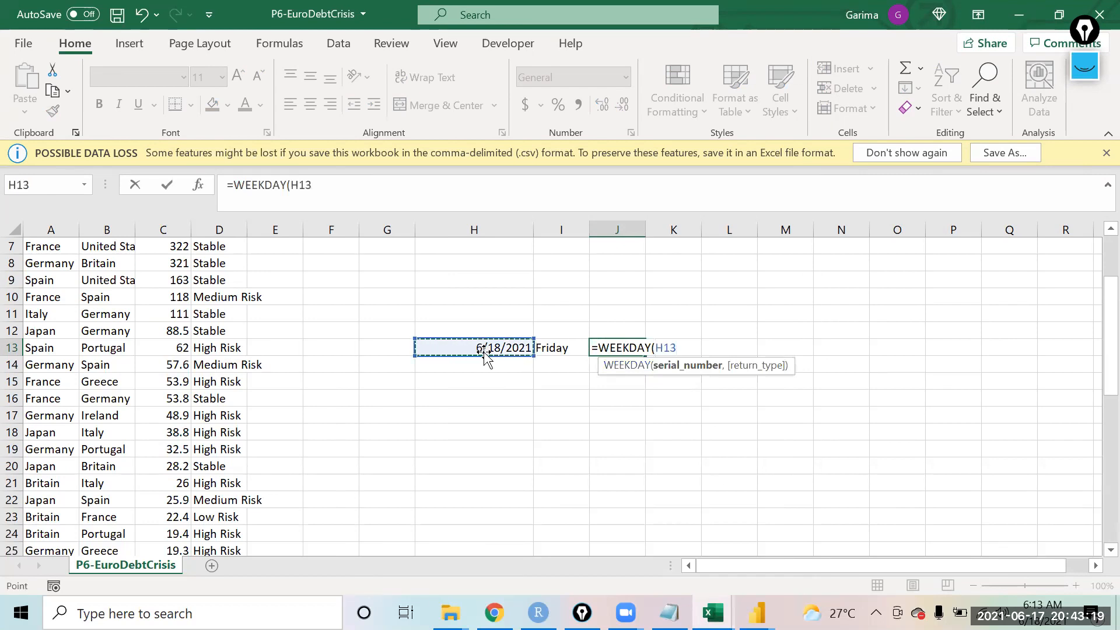
pyautogui.write(',')
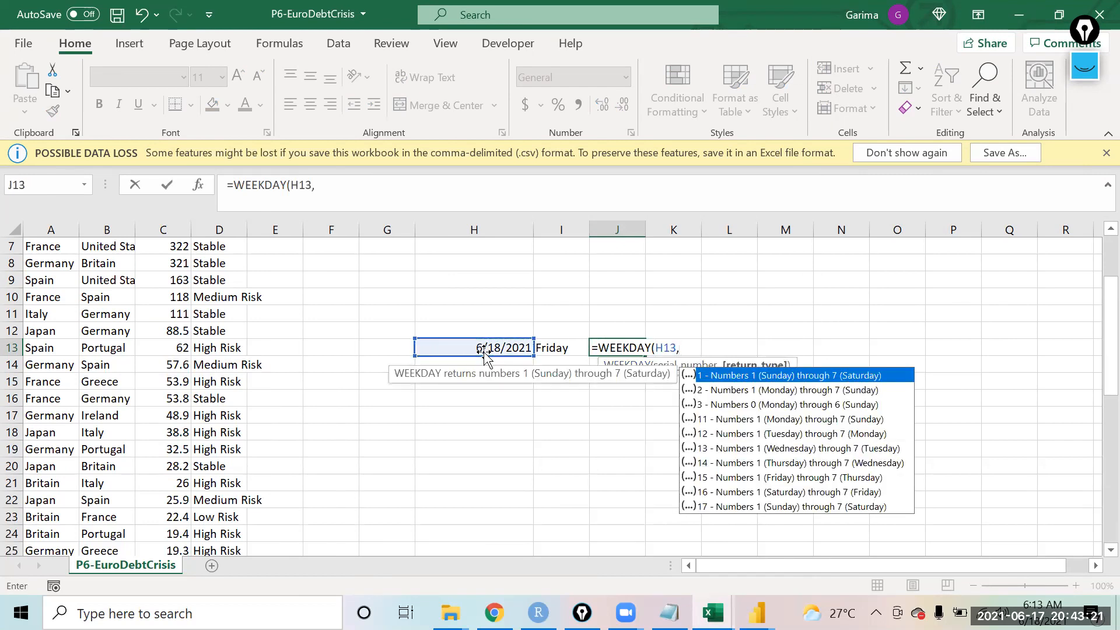
pyautogui.press('Down')
pyautogui.press('Tab')
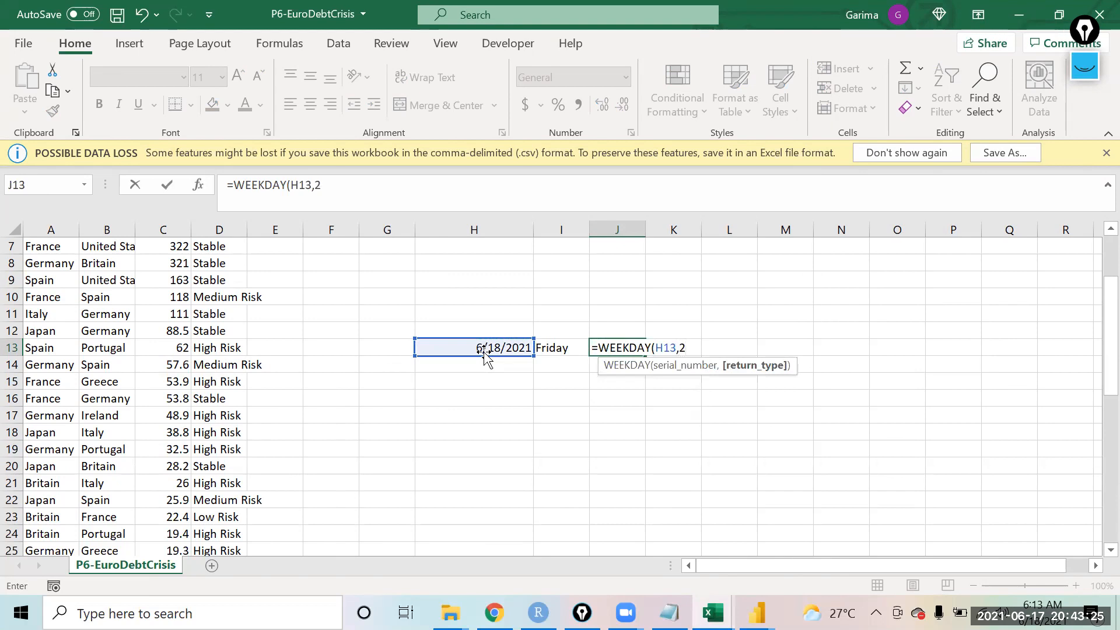
pyautogui.write(')')
pyautogui.press('Return')
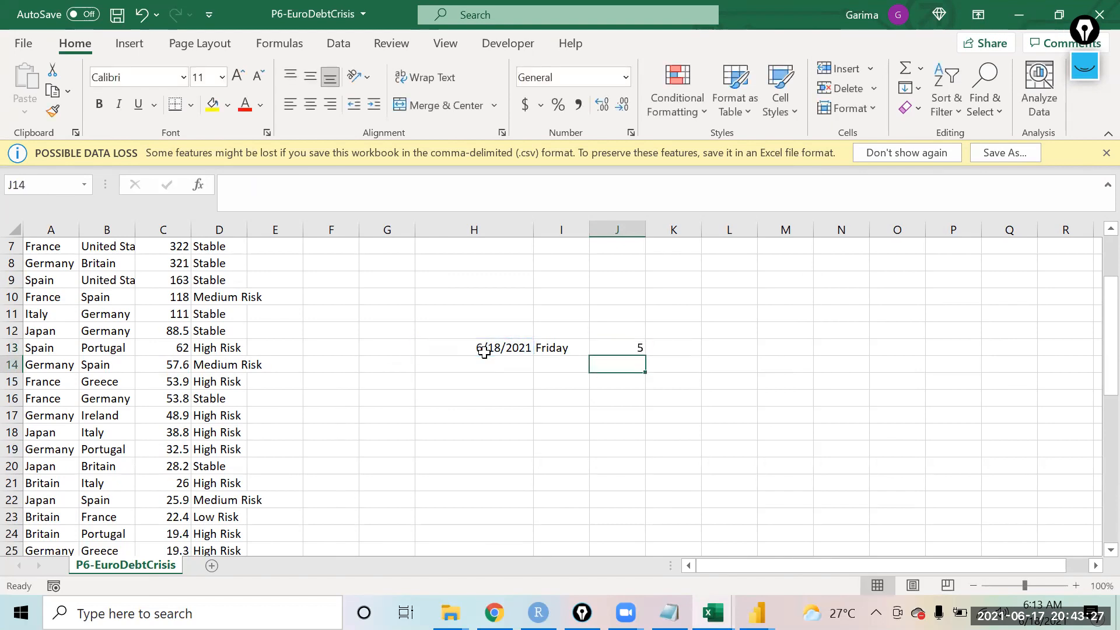
# Step: Bold the weekday number in cell J13
pyautogui.press('Up')
pyautogui.press('Left')
pyautogui.press('Left')
pyautogui.press('Left')
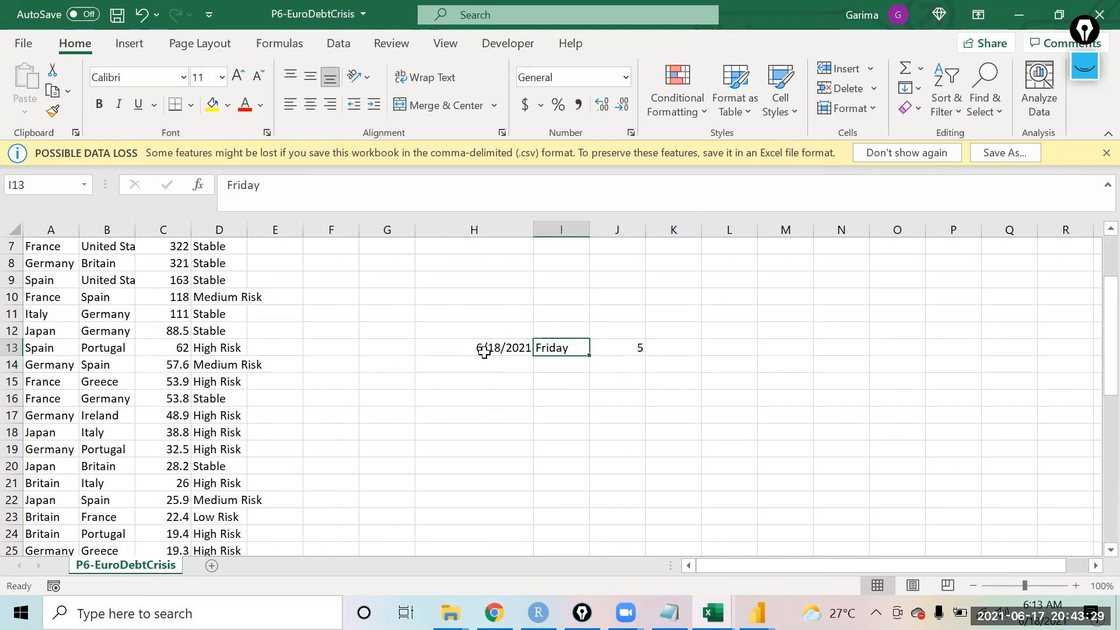
pyautogui.press('Right')
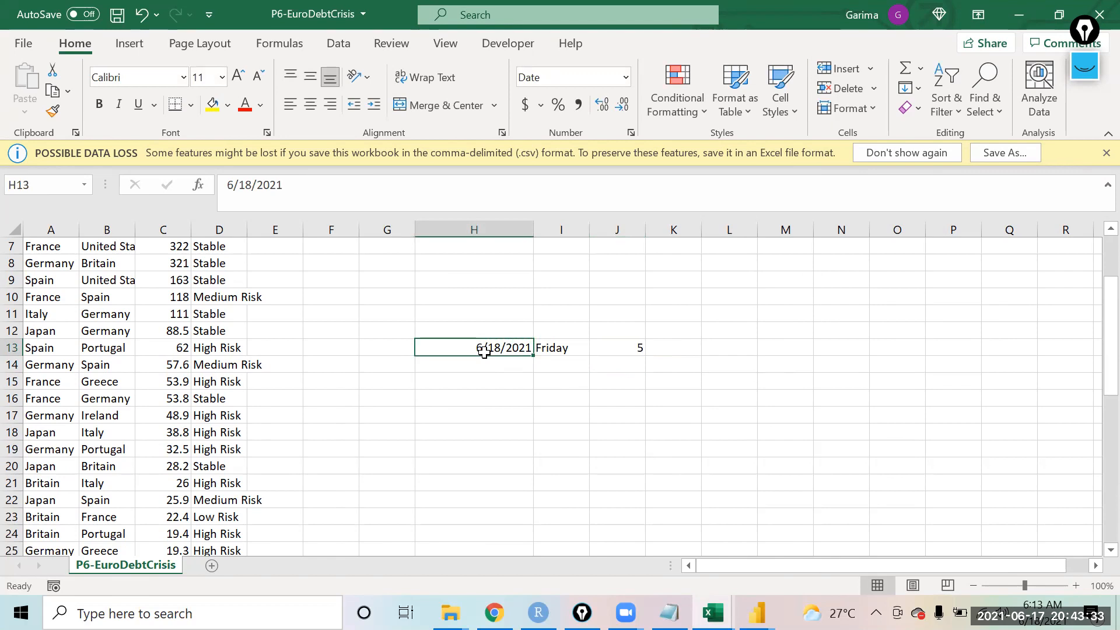
pyautogui.press('Right')
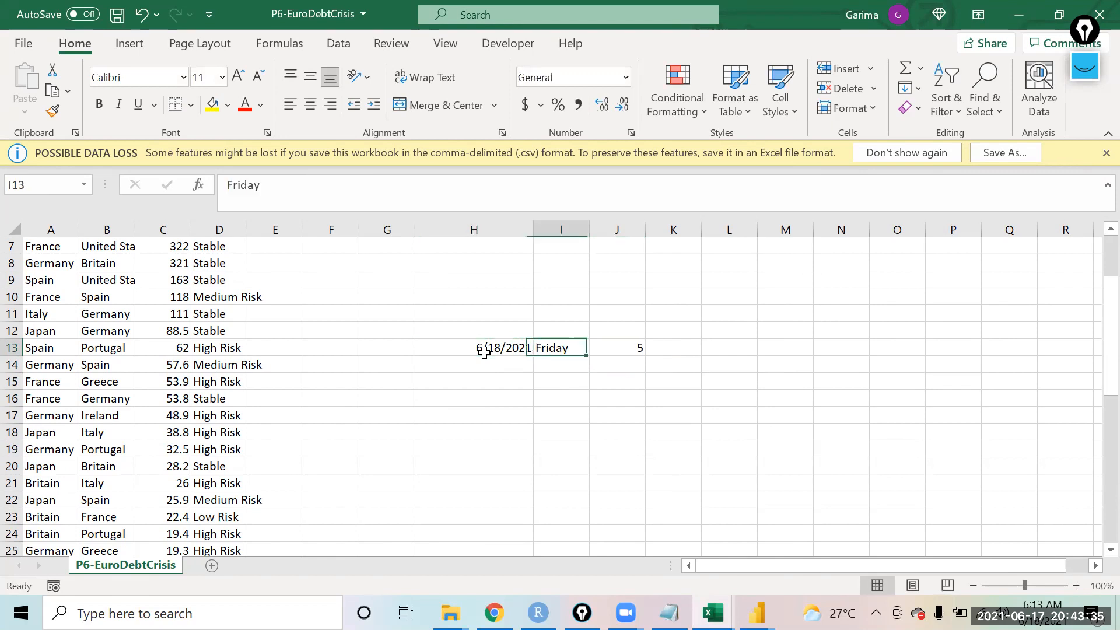
pyautogui.press('Right')
pyautogui.hotkey('ctrl', 'b')
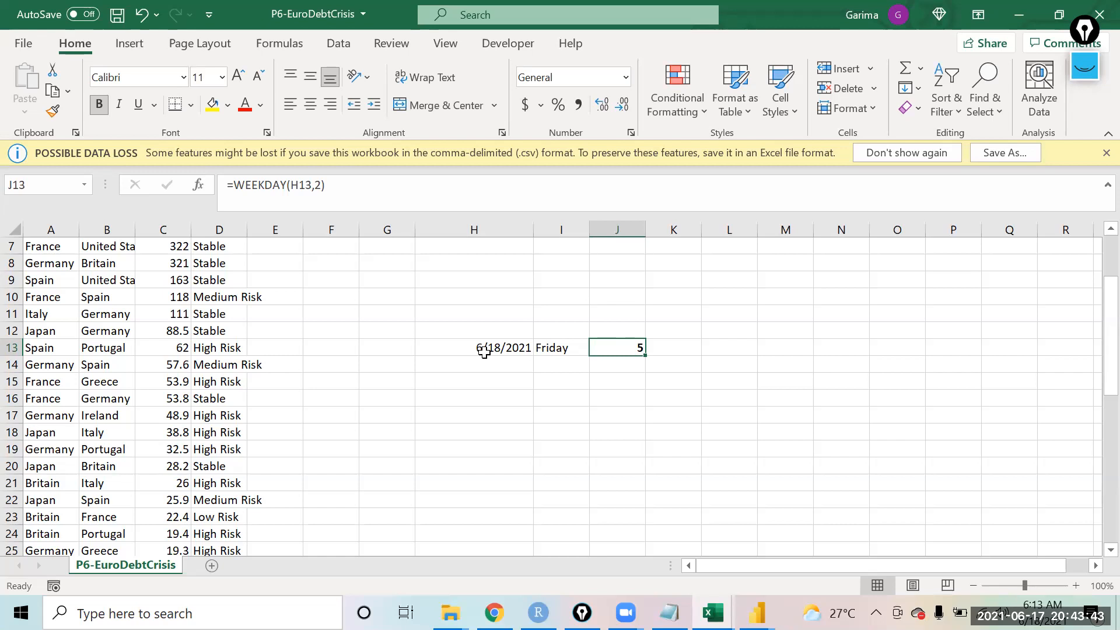
pyautogui.press('Left')
pyautogui.press('Right')
pyautogui.click(476, 352)
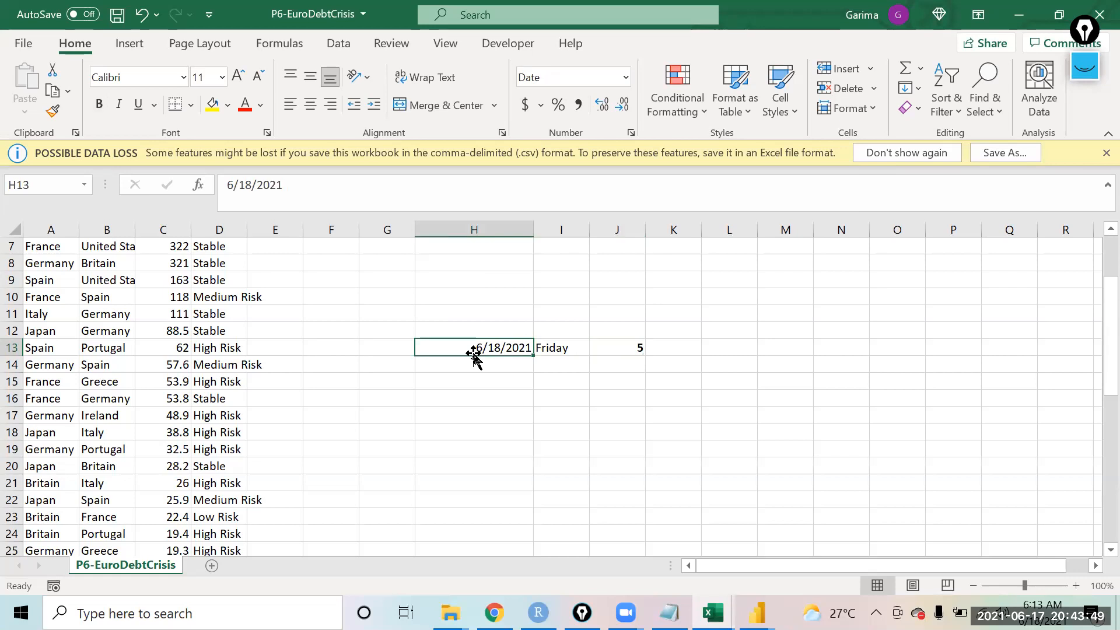
# Step: Enter =H13-J13 in cell K13 to subtract the weekday number from the date
pyautogui.press('Right')
pyautogui.press('Left')
pyautogui.press('Right')
pyautogui.press('Right')
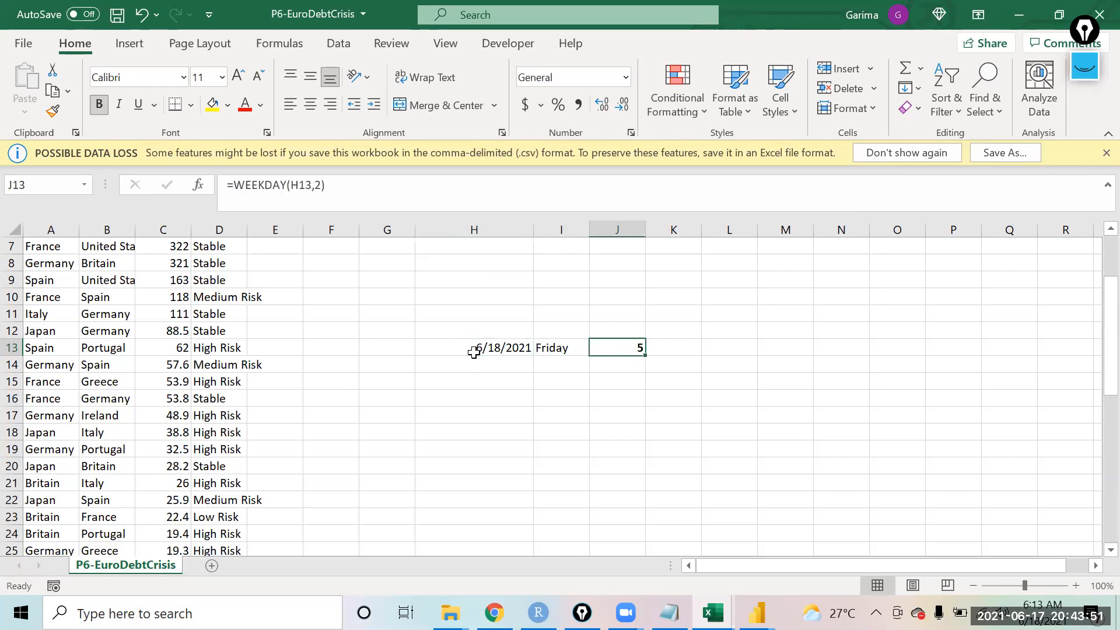
pyautogui.press('Right')
pyautogui.write('=')
pyautogui.press('Left')
pyautogui.click(474, 352)
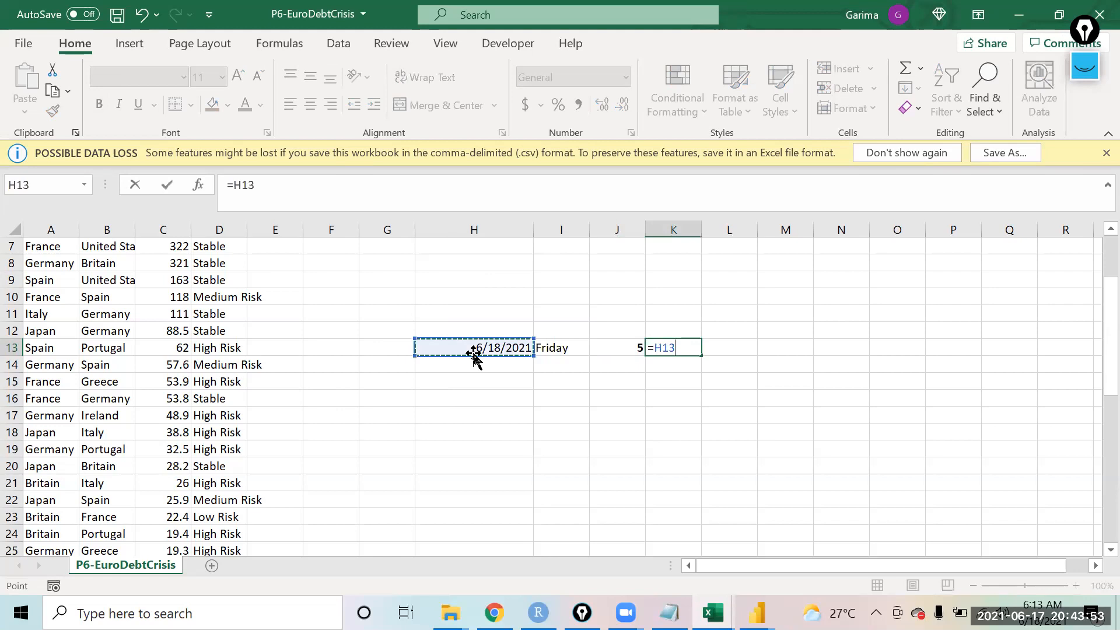
pyautogui.write('-')
pyautogui.press('Right')
pyautogui.press('Right')
pyautogui.press('Left')
pyautogui.press('Left')
pyautogui.press('Left')
pyautogui.press('Left')
pyautogui.press('Right')
pyautogui.press('Return')
pyautogui.press('Up')
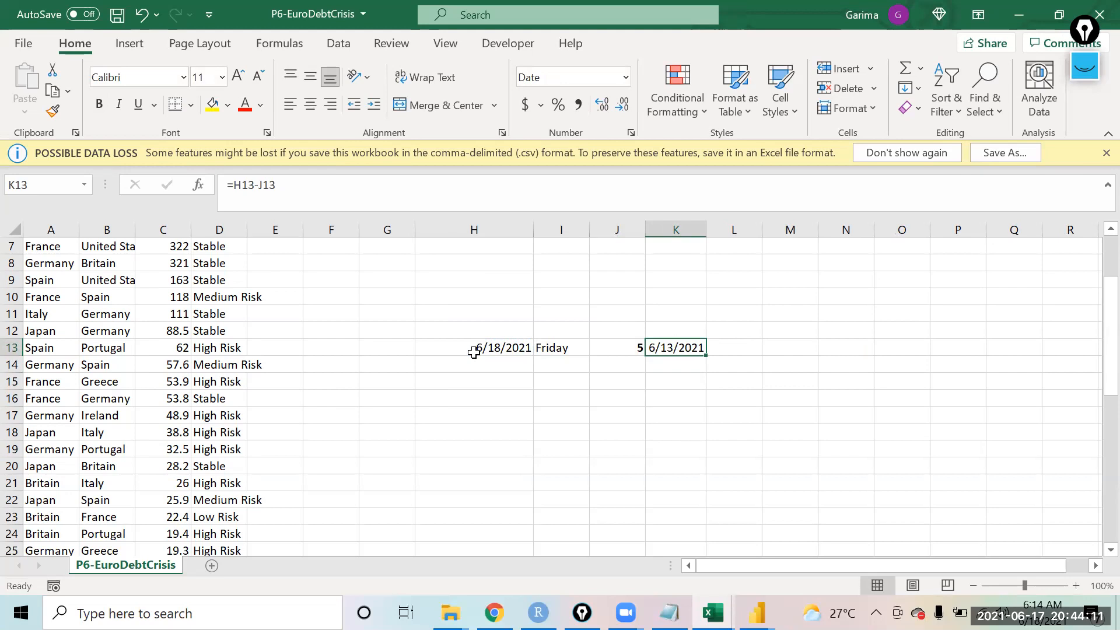
# Step: Extend the K13 formula to =H13-J13+1 so it returns the week's Monday
pyautogui.click(391, 184)
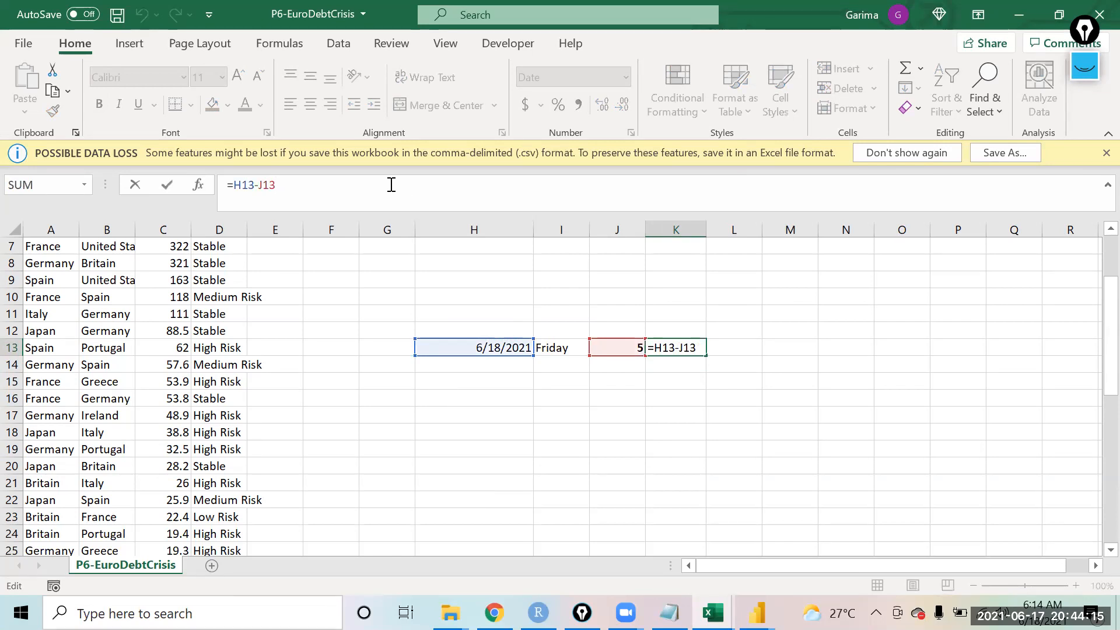
pyautogui.write('+1')
pyautogui.press('Return')
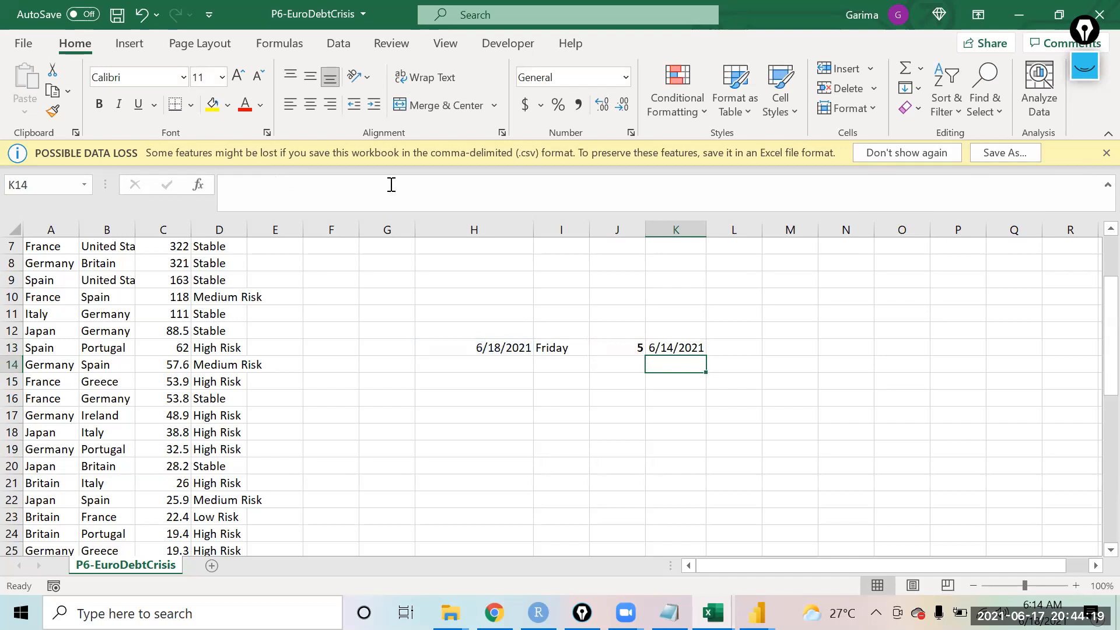
# Step: Change the date in cell H13 to 6/17/2021
pyautogui.press('Up')
pyautogui.press('Left')
pyautogui.press('Left')
pyautogui.press('Left')
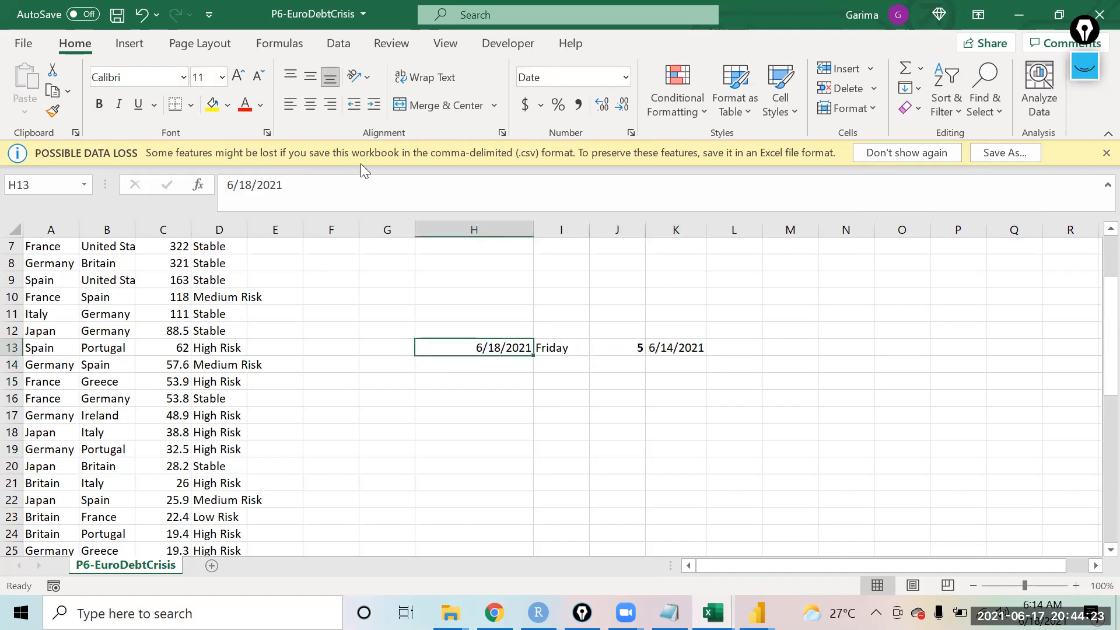
pyautogui.click(255, 186)
pyautogui.press('BackSpace')
pyautogui.write('7')
pyautogui.press('Return')
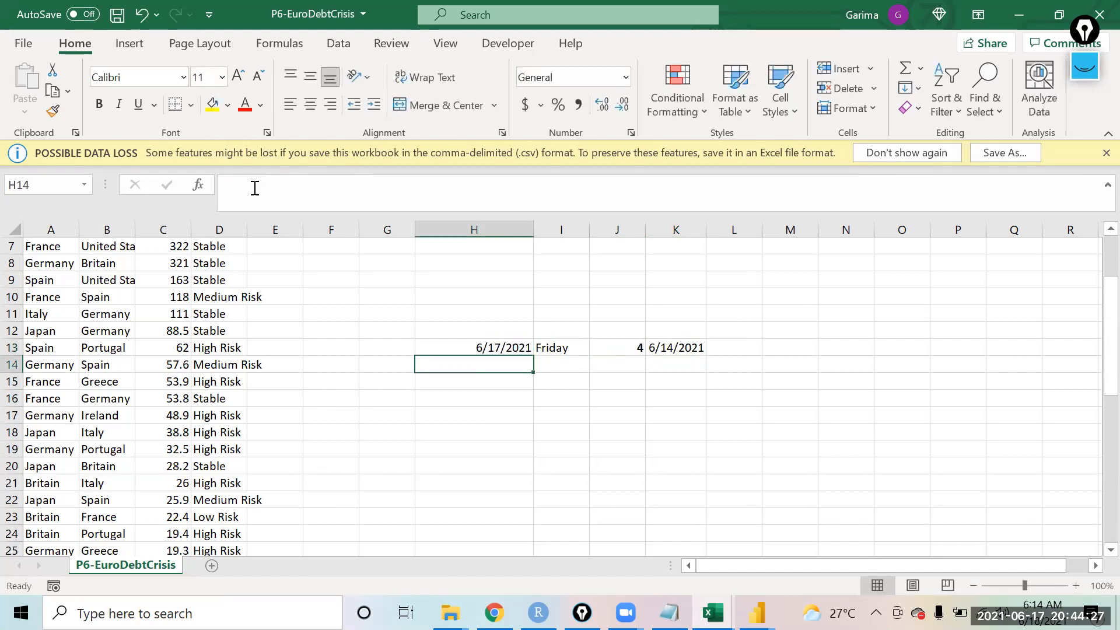
# Step: Review the formulas in cells J13 and K13 after the date change
pyautogui.press('Up')
pyautogui.press('Right')
pyautogui.press('Right')
pyautogui.press('Right')
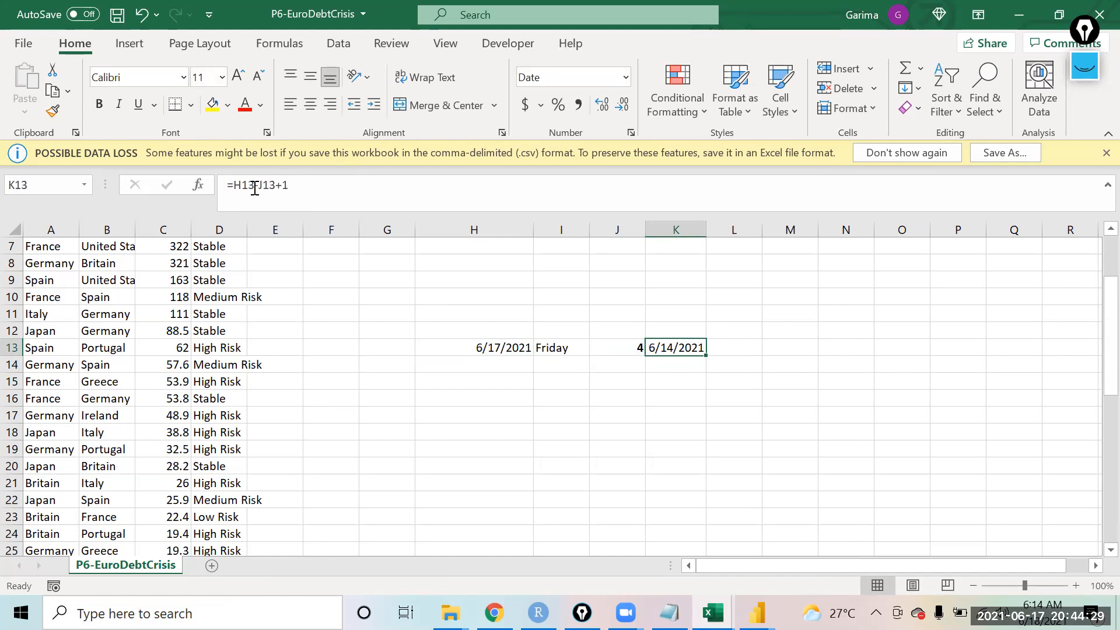
pyautogui.press('Left')
pyautogui.press('Left')
pyautogui.press('Left')
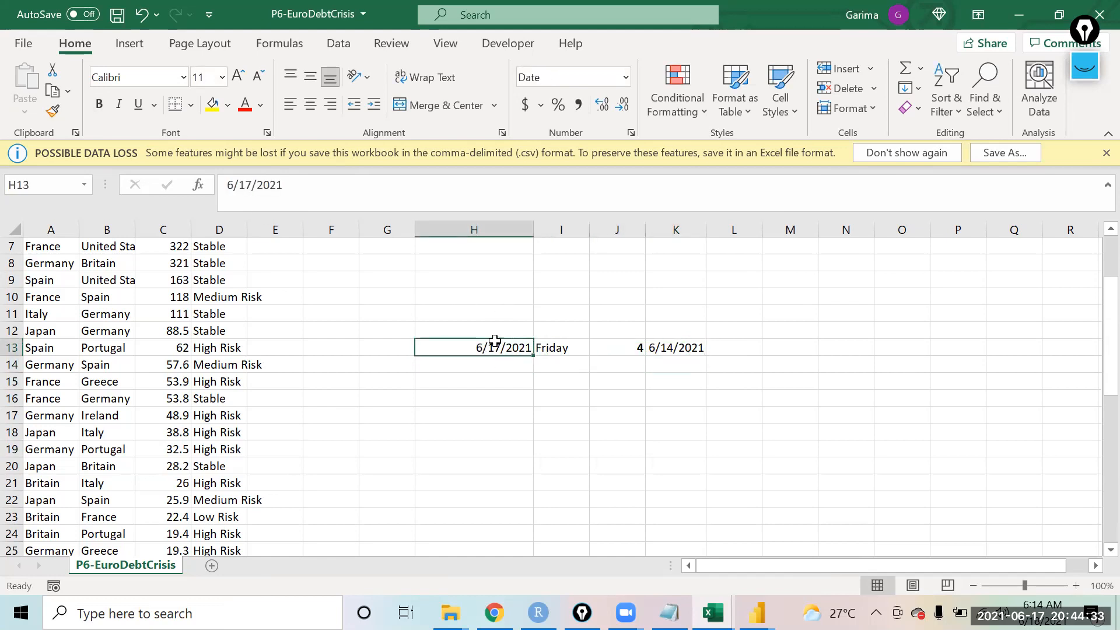
pyautogui.click(607, 346)
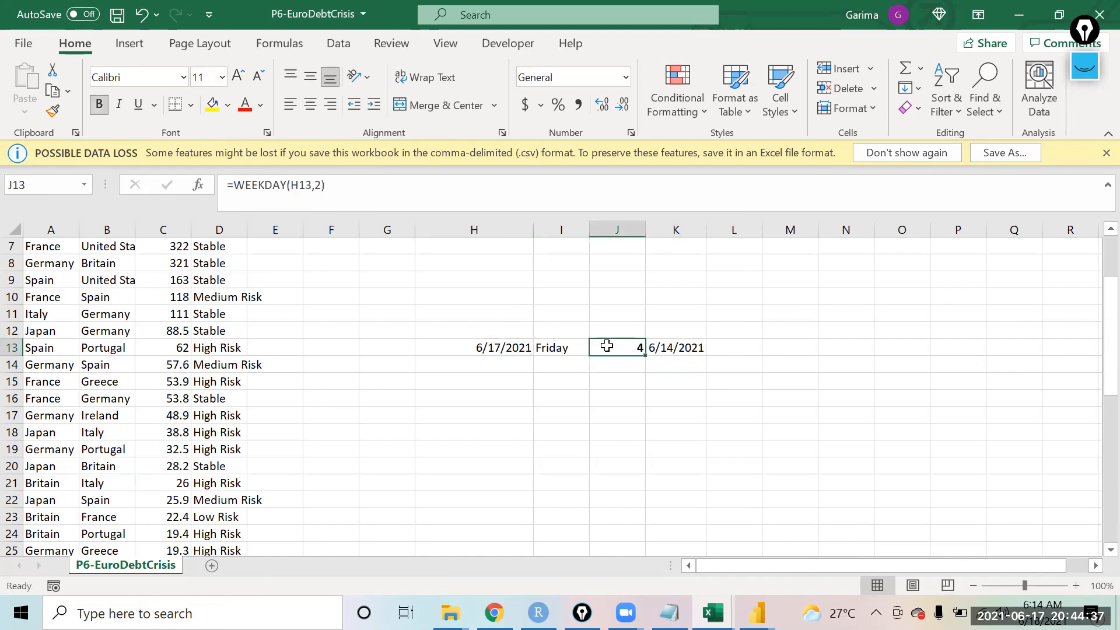
pyautogui.click(690, 346)
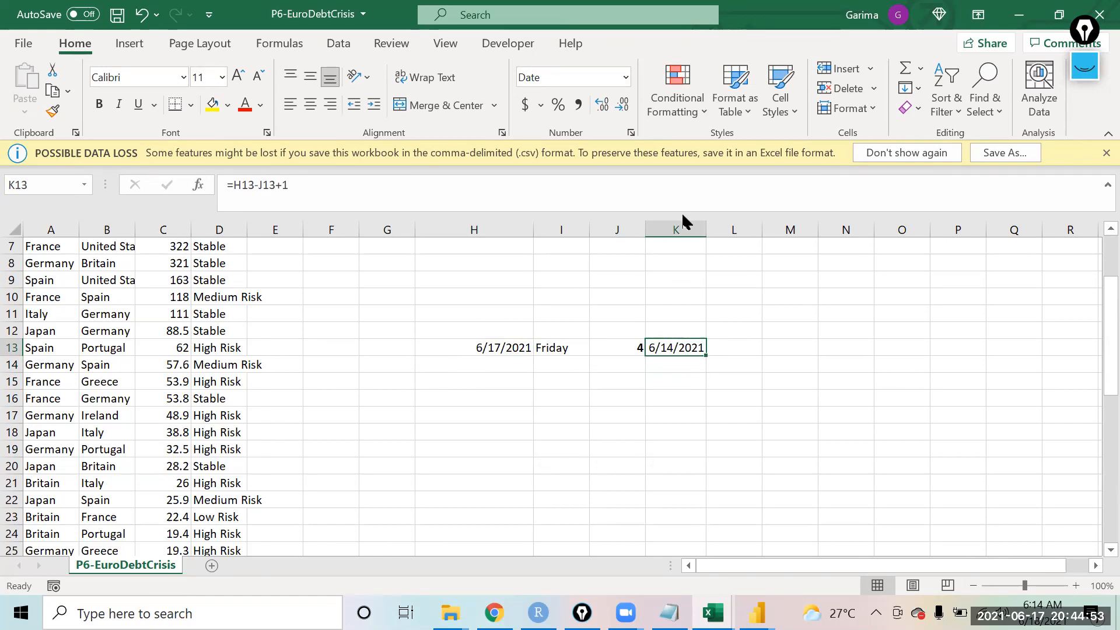
pyautogui.click(692, 57)
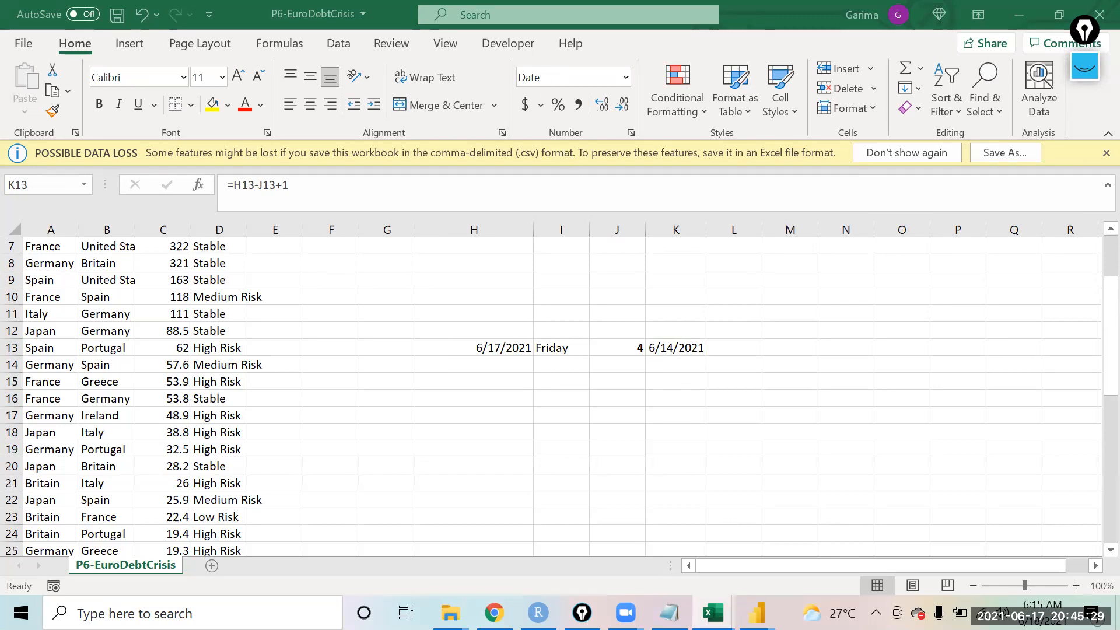
pyautogui.moveTo(494, 613)
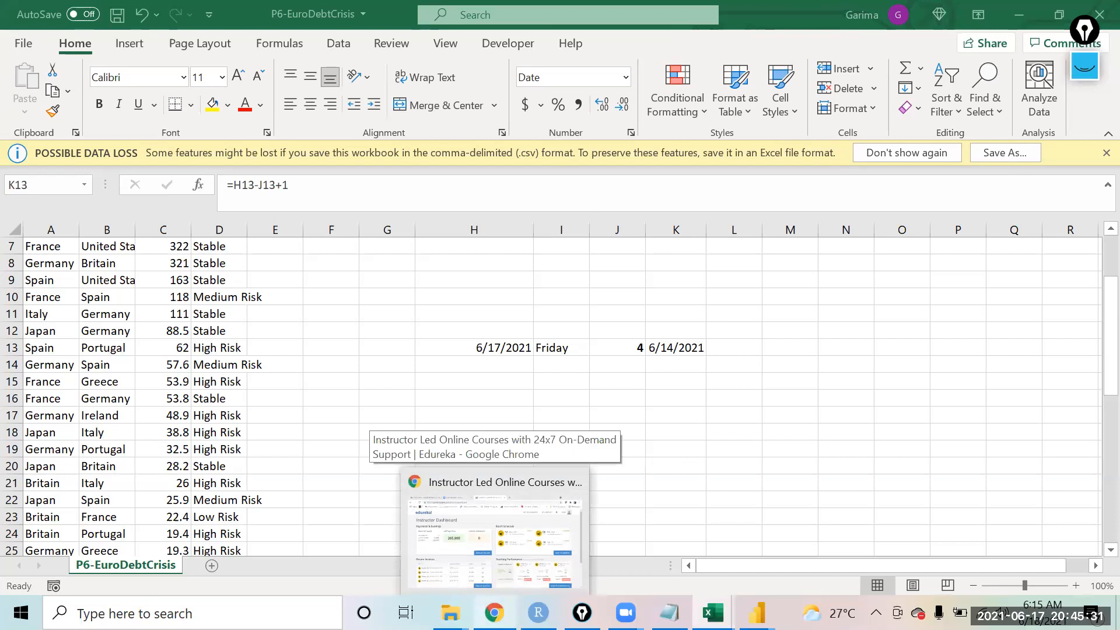